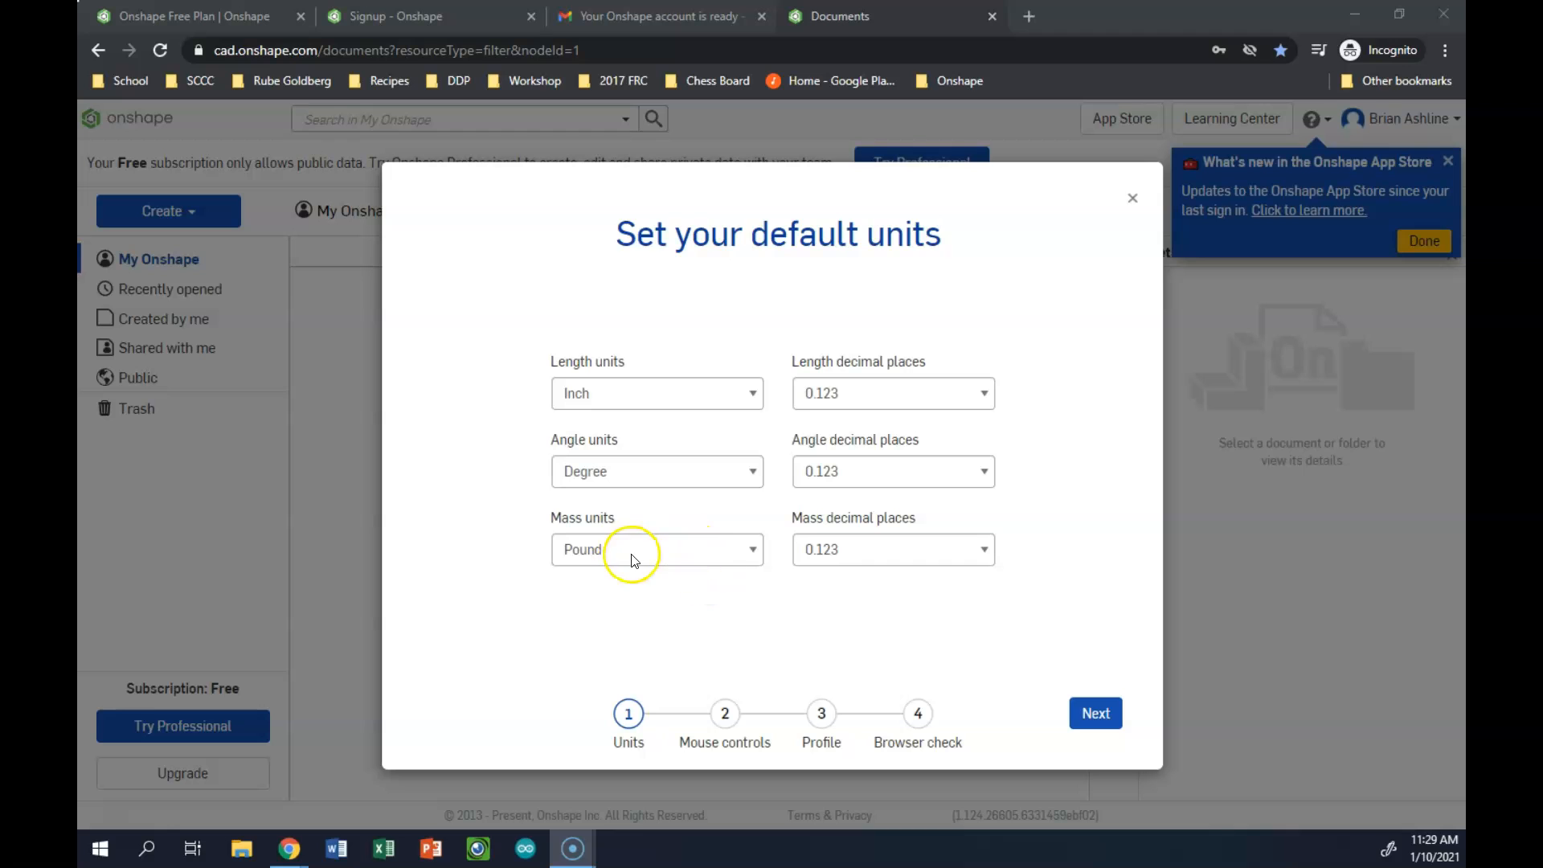
Accept inch, degree and pound as the default units and keep the Onshape (default) mouse controls
{"action": "left_click", "coordinate": [1093, 707]}
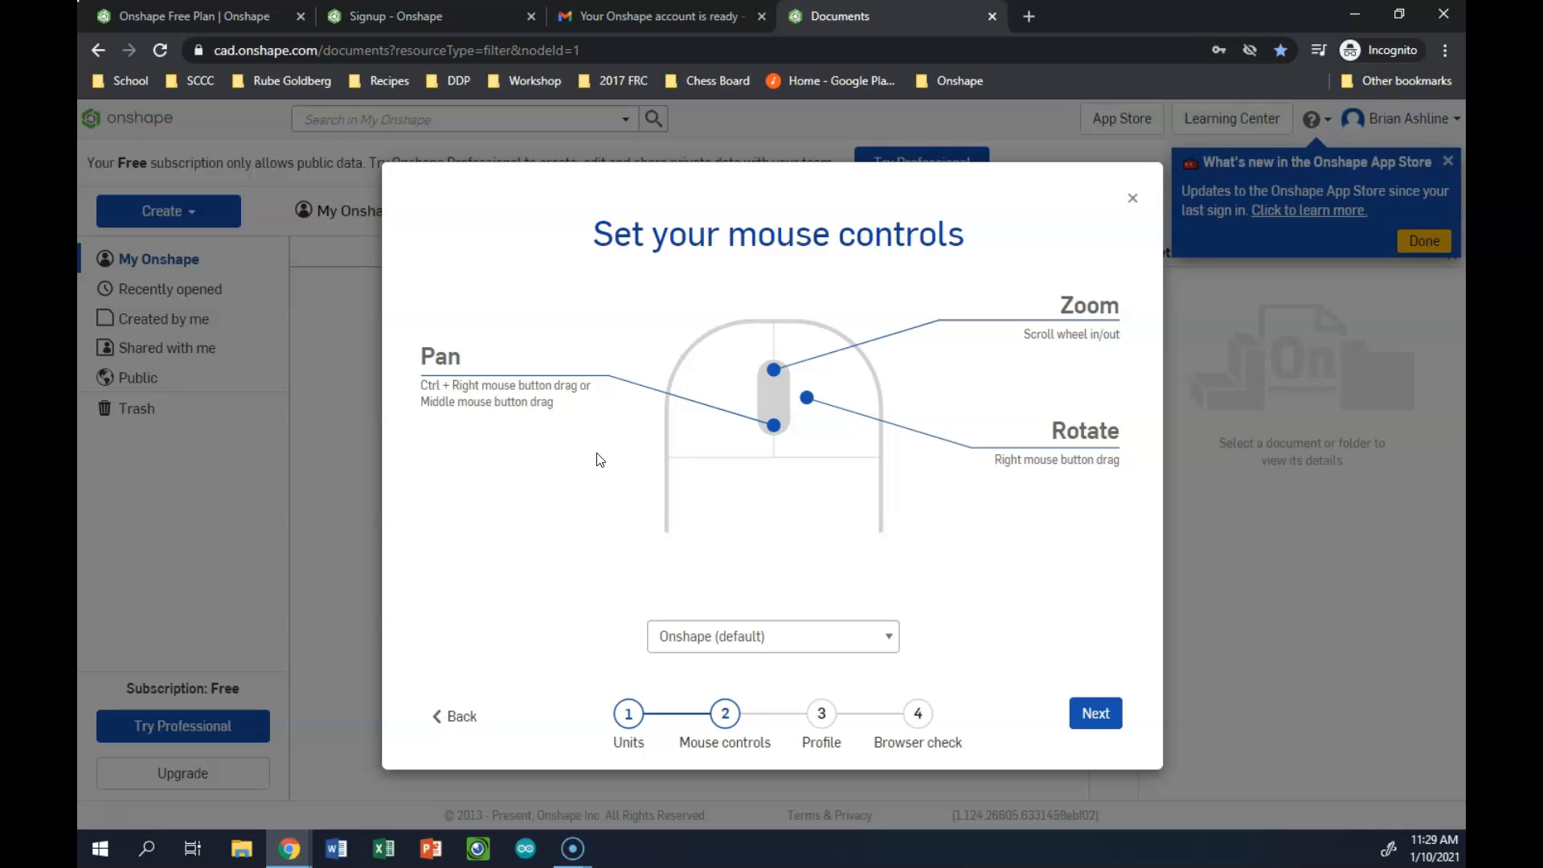
{"action": "left_click", "coordinate": [1093, 712]}
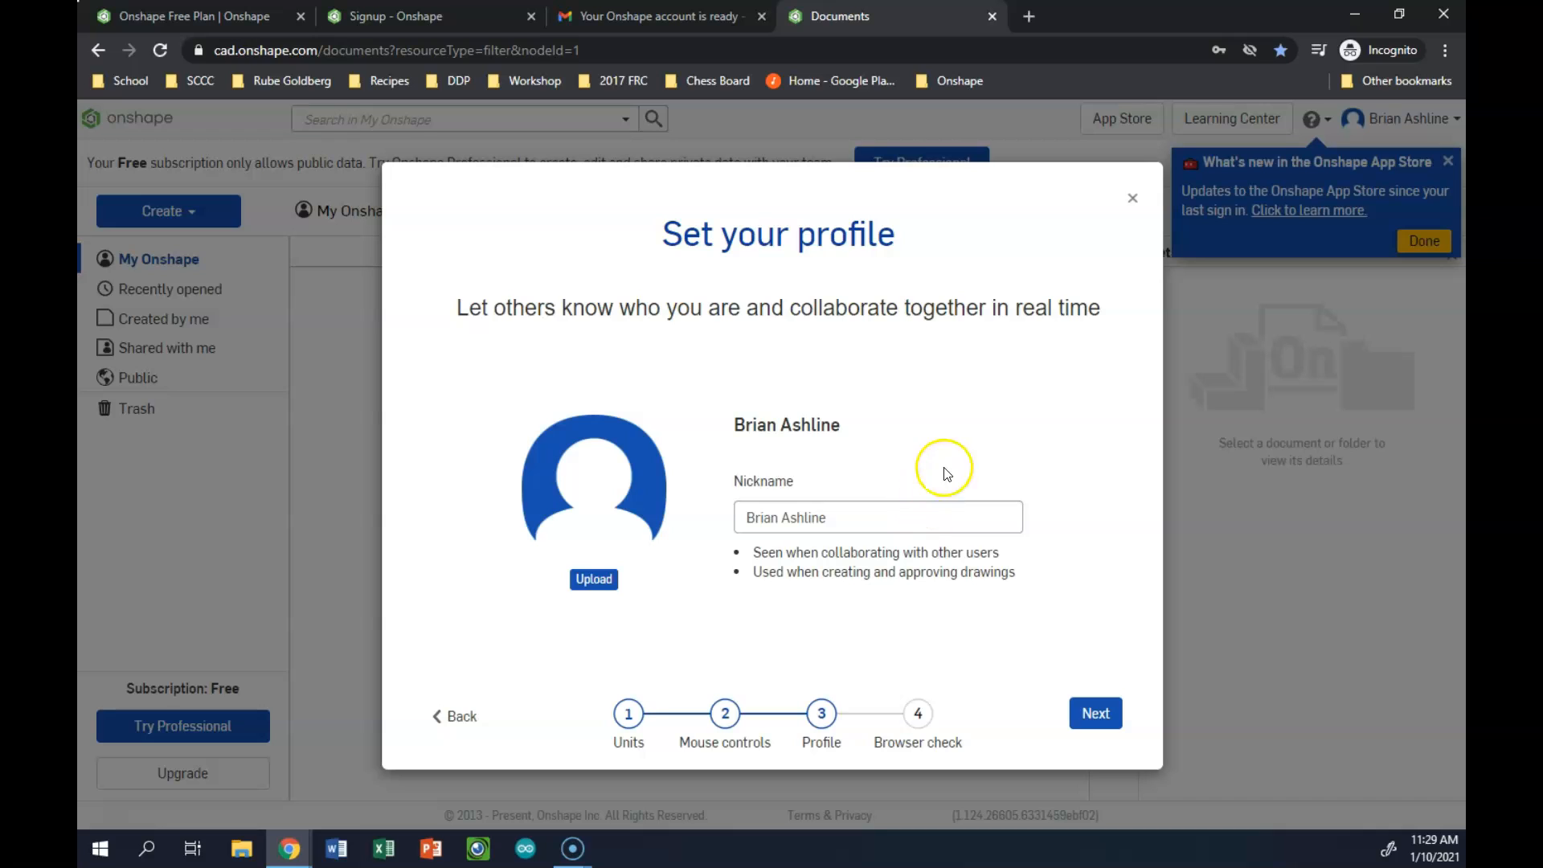
Replace the first name in the profile nickname with the title "Mr." and finish the account setup
{"action": "double_click", "coordinate": [767, 515]}
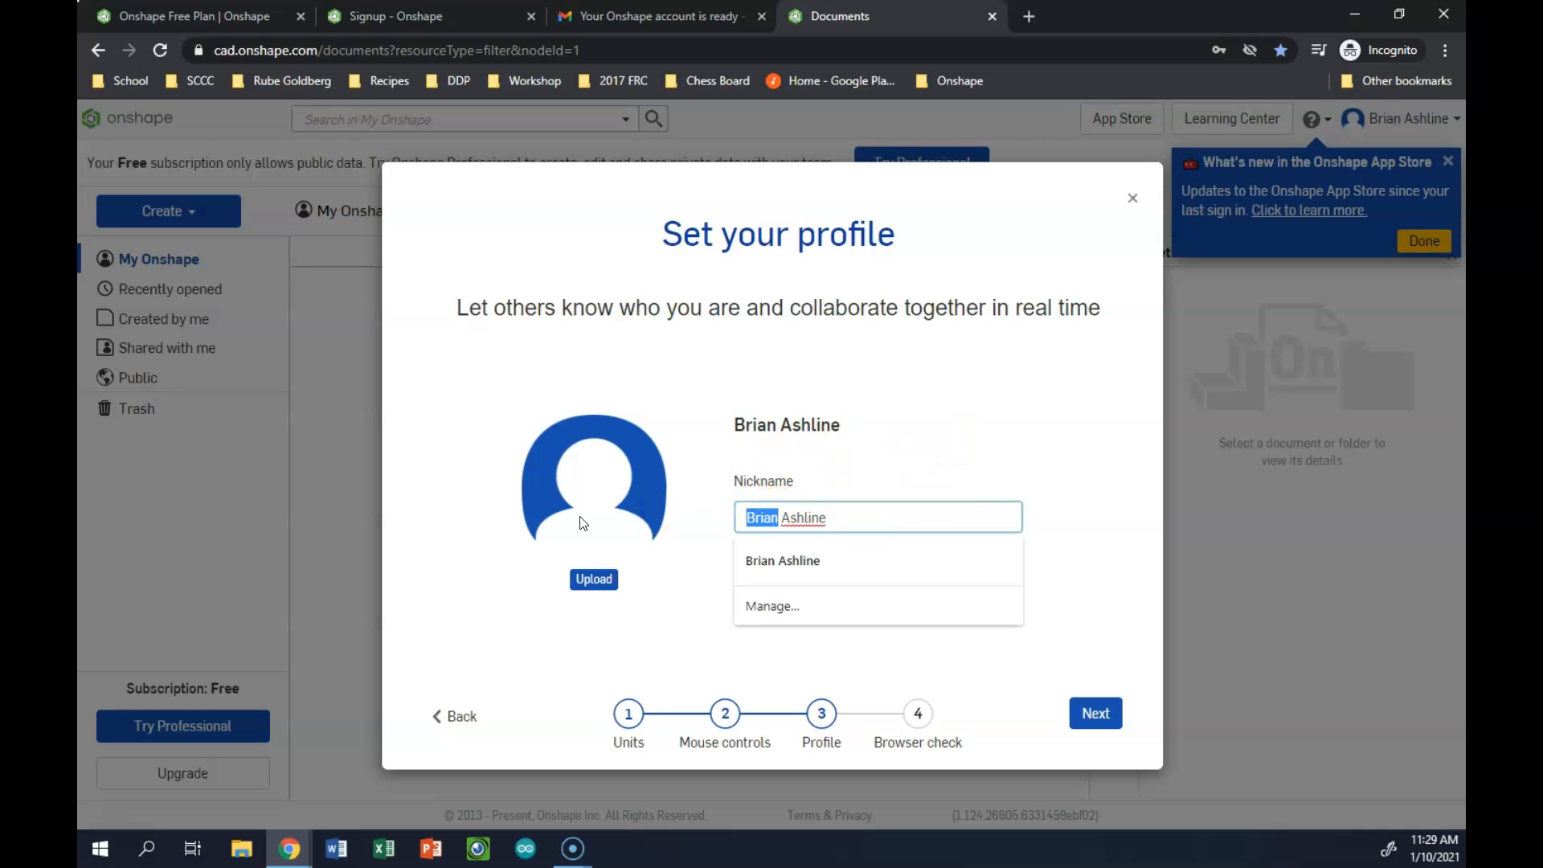
{"action": "type", "text": "Mr."}
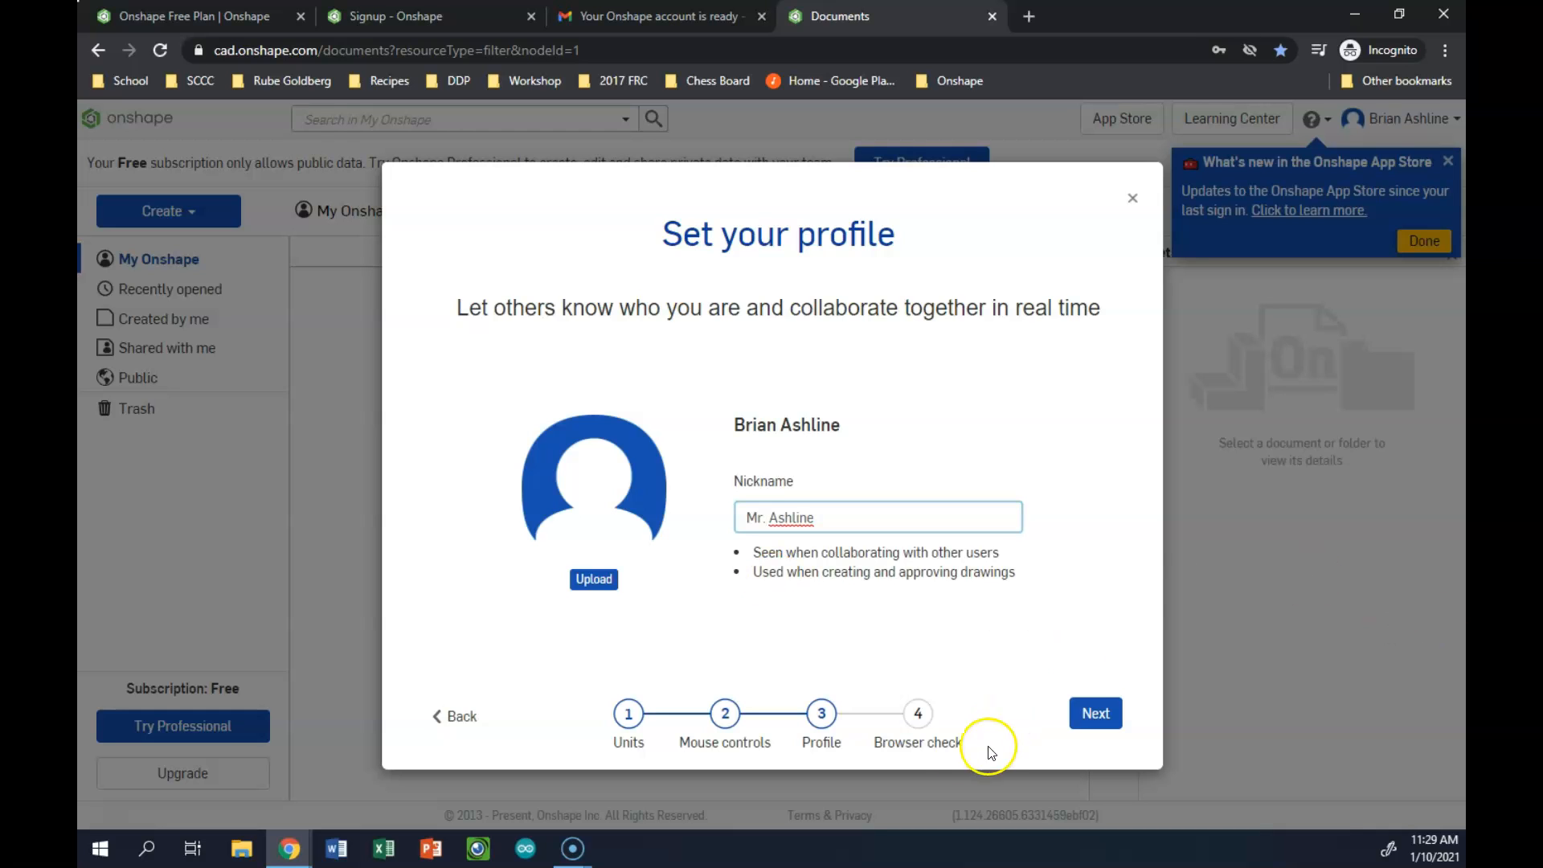
{"action": "left_click", "coordinate": [1092, 711]}
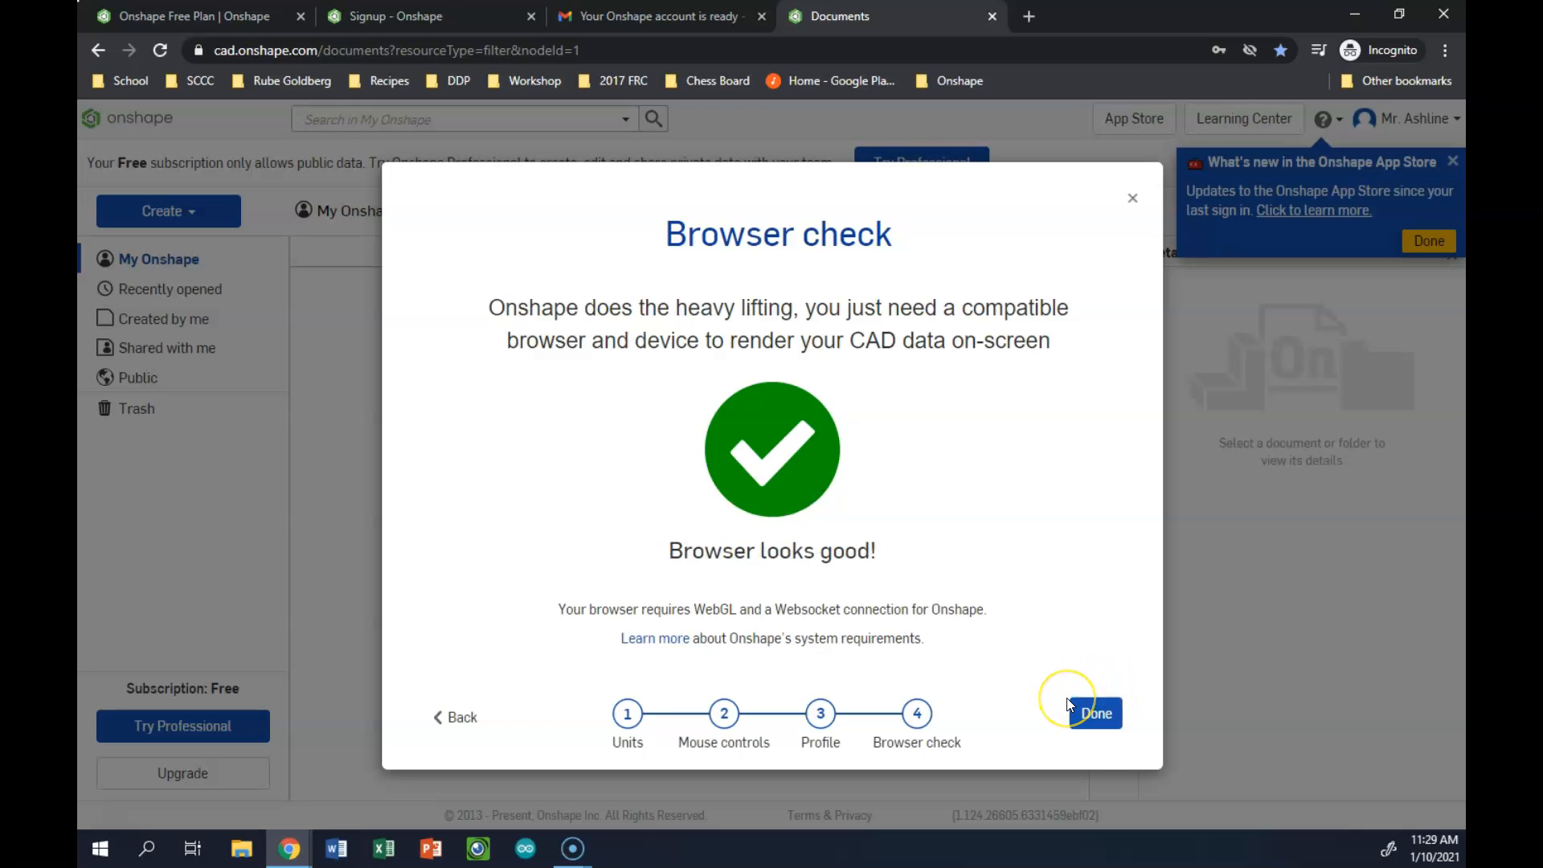
{"action": "left_click", "coordinate": [1073, 708]}
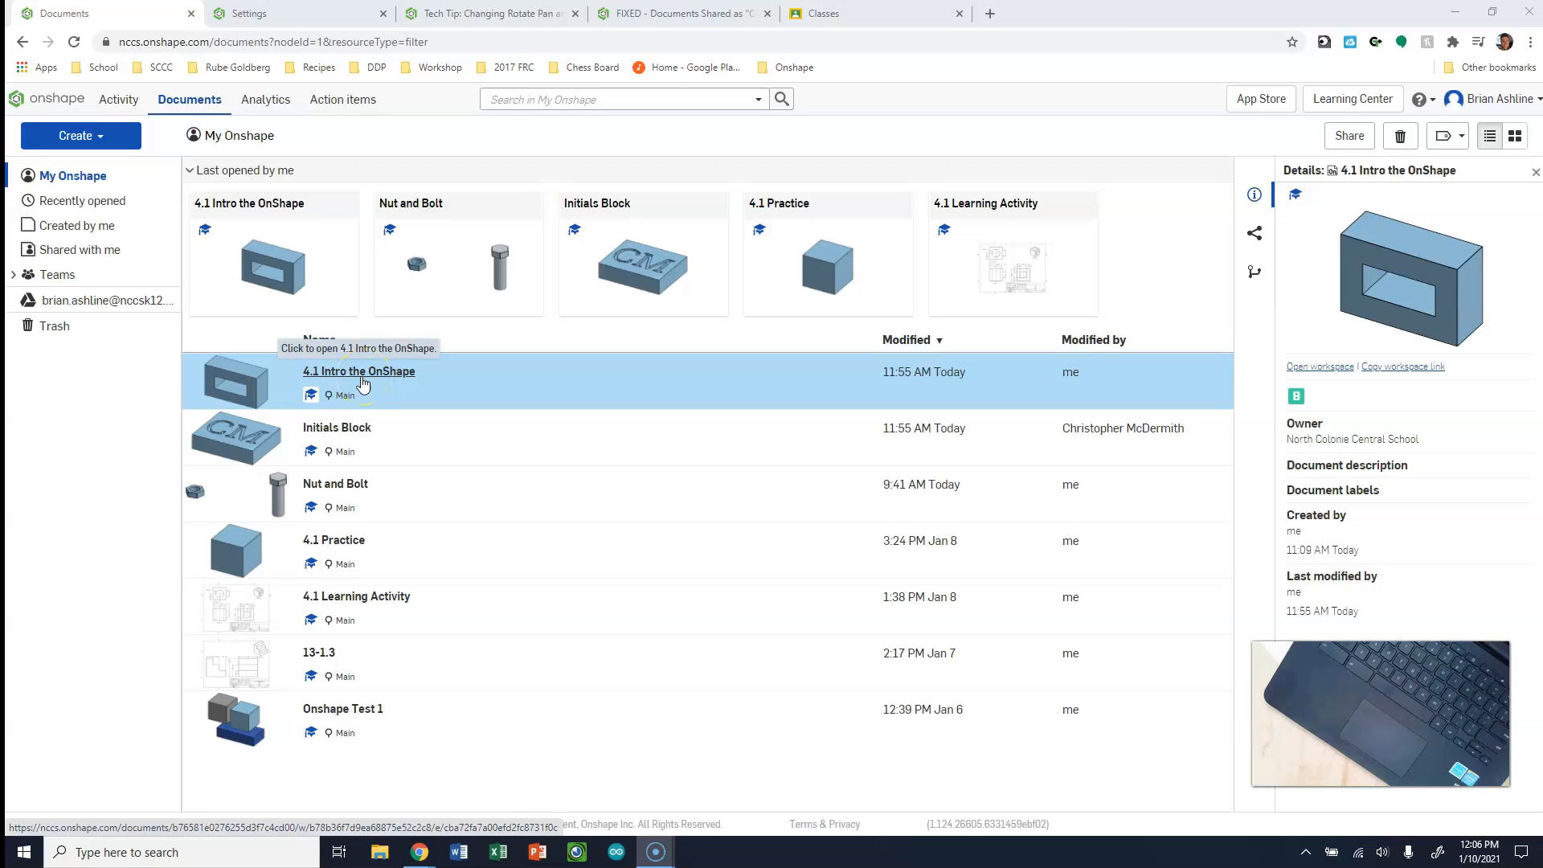
Open the Initials Block document and rotate the model to examine it from above and from the front
{"action": "left_click", "coordinate": [341, 434]}
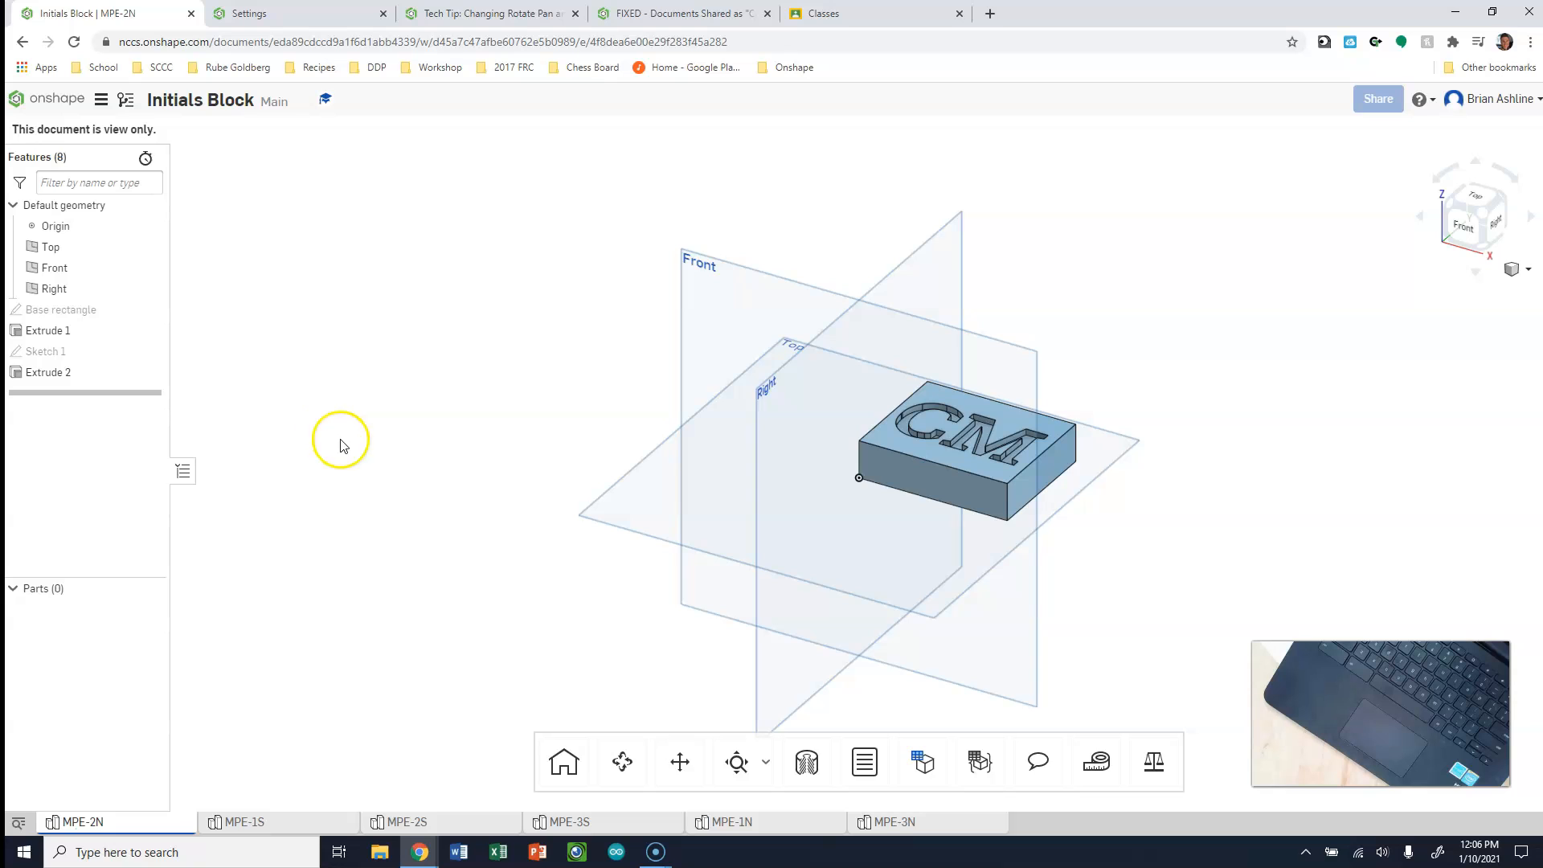
{"action": "middle_click_drag", "start_coordinate": [1146, 392], "coordinate": [1128, 397]}
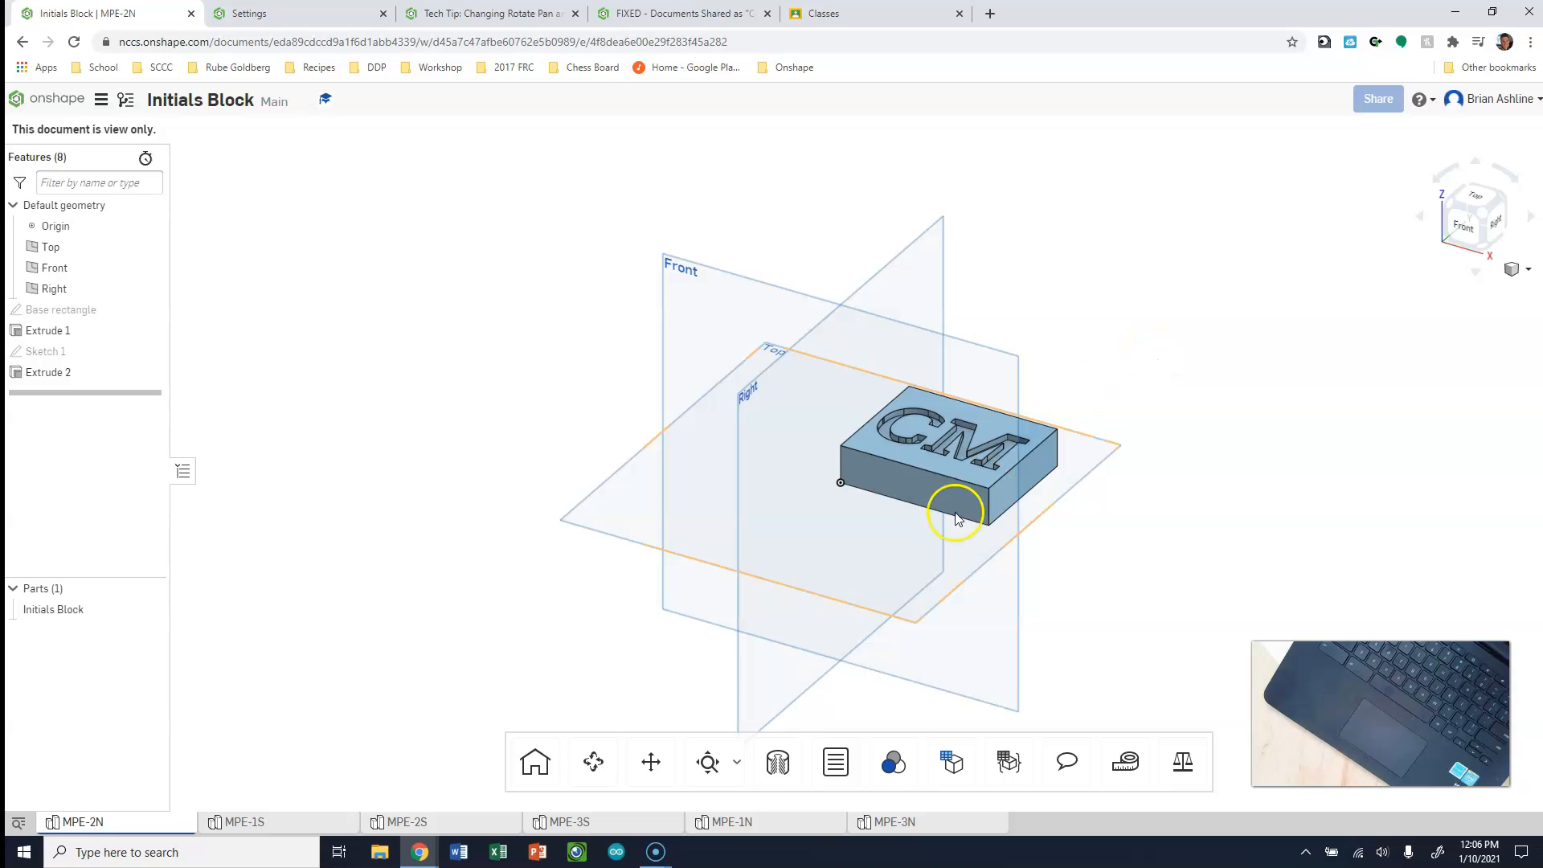
{"action": "left_click", "coordinate": [593, 762]}
{"action": "left_click_drag", "start_coordinate": [842, 418], "coordinate": [767, 508]}
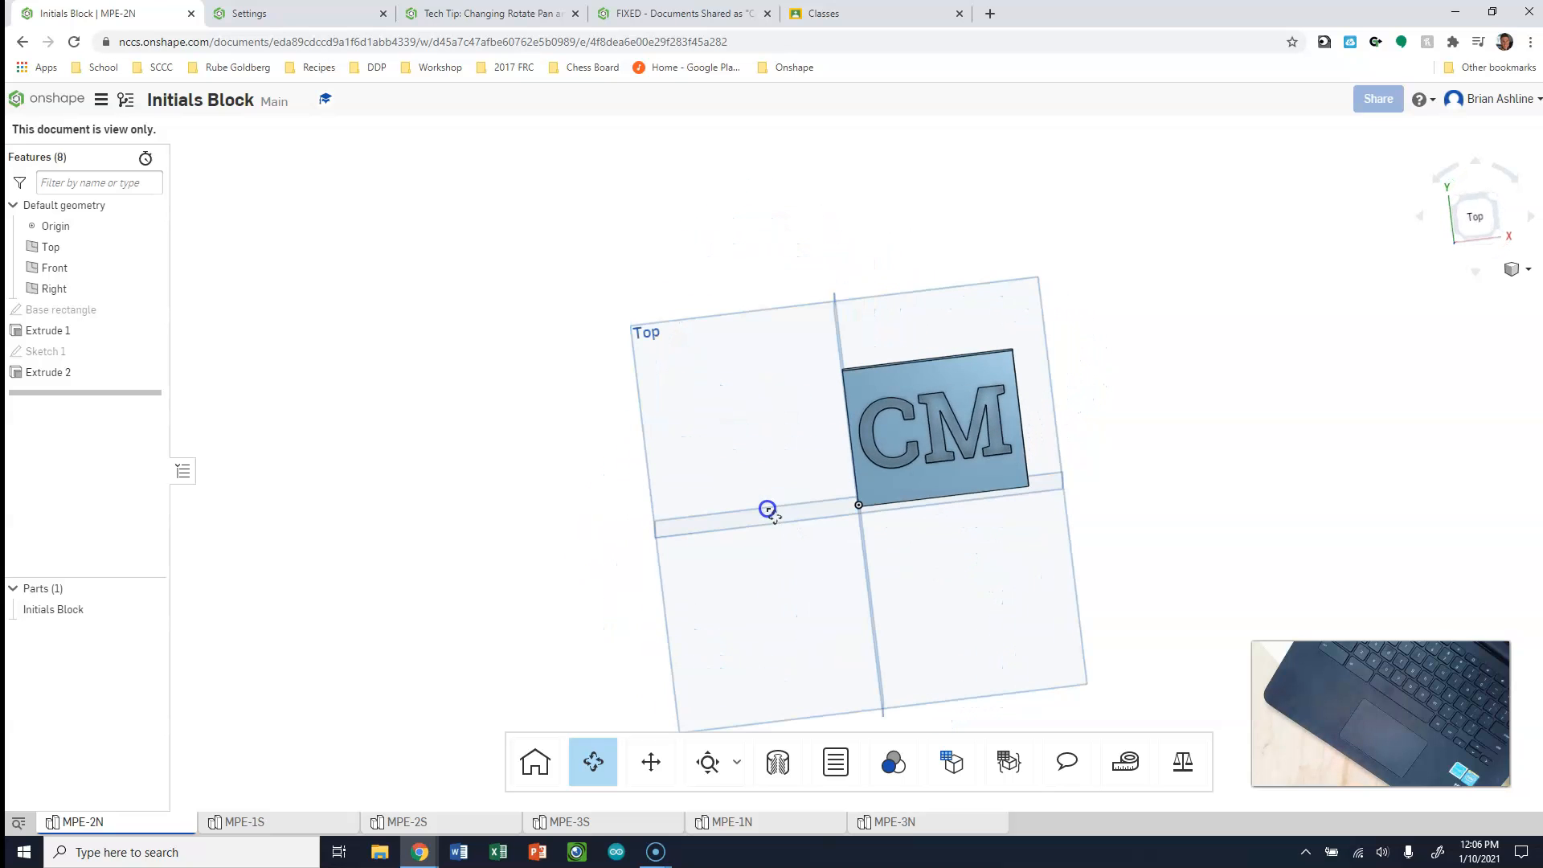
{"action": "left_click_drag", "start_coordinate": [874, 527], "coordinate": [858, 460]}
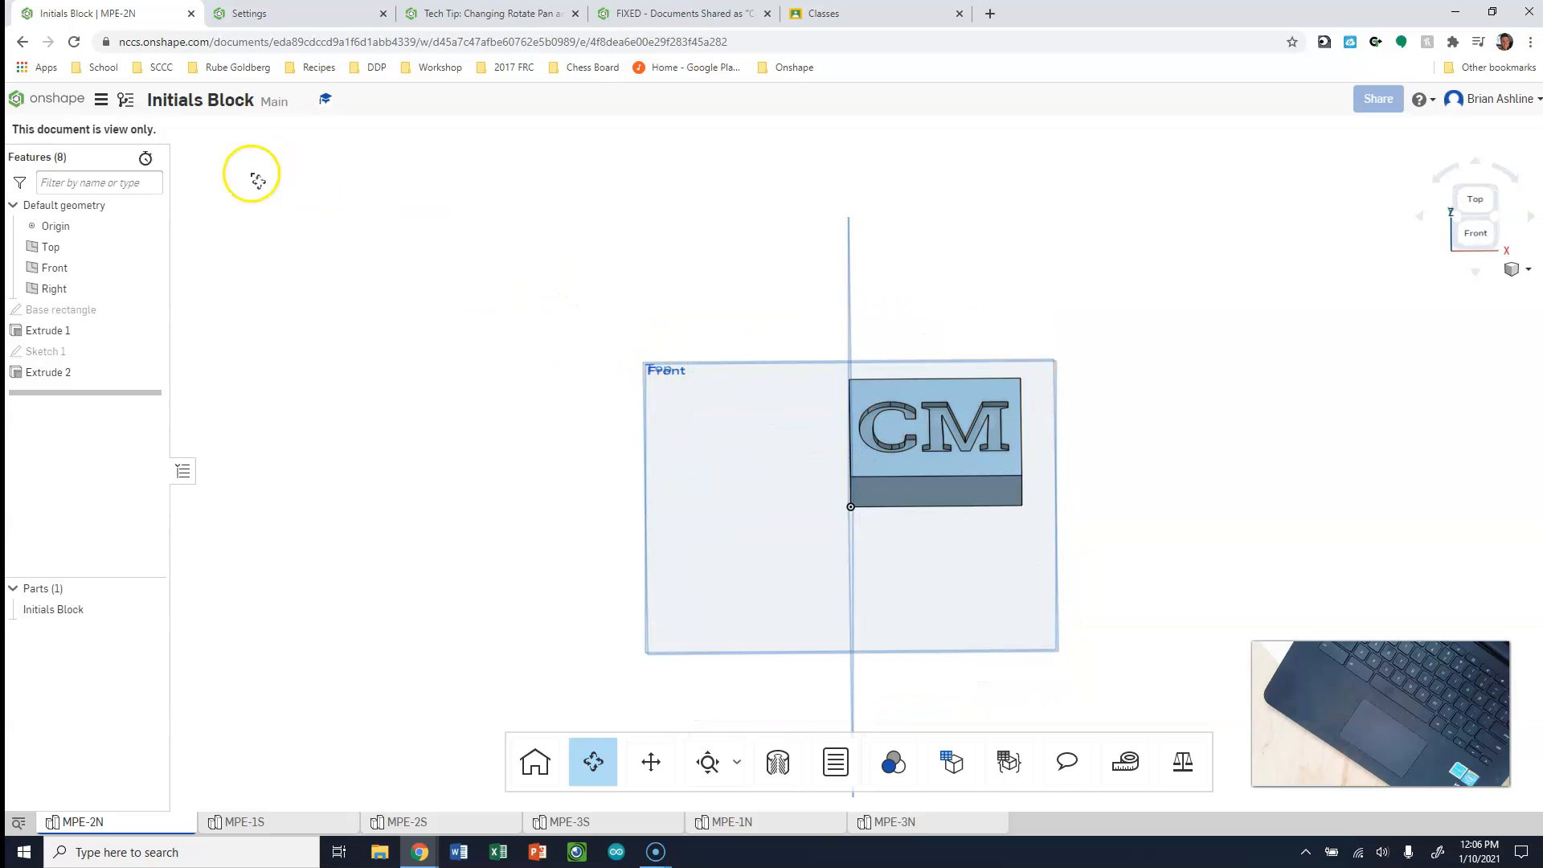
Copy the Initials Block workspace to a new document, keeping the suggested name "Initials Block - Copy"
{"action": "left_click", "coordinate": [101, 104]}
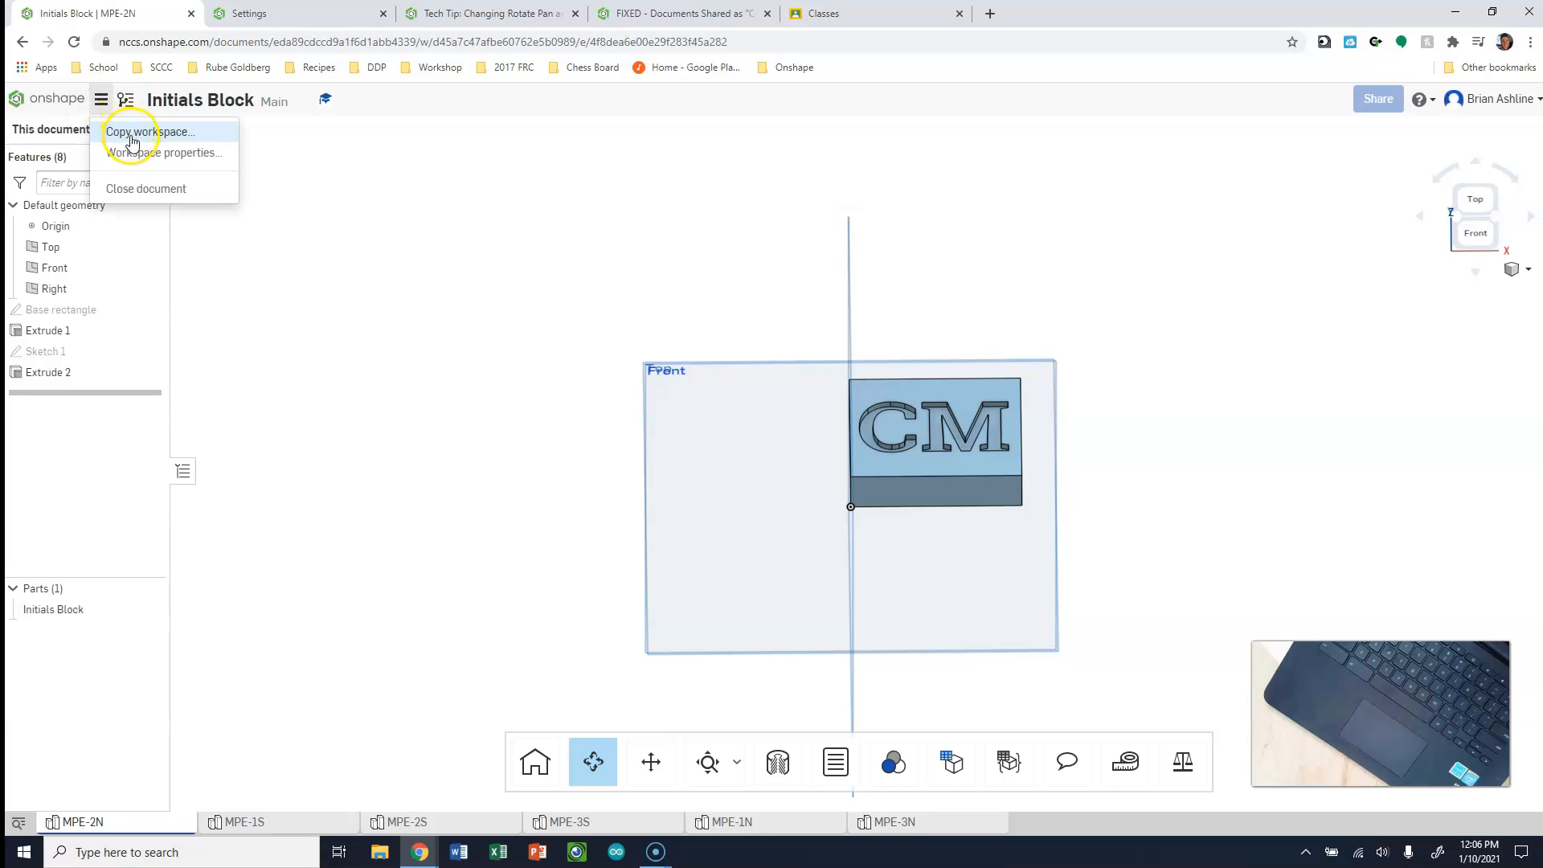
{"action": "left_click", "coordinate": [170, 133]}
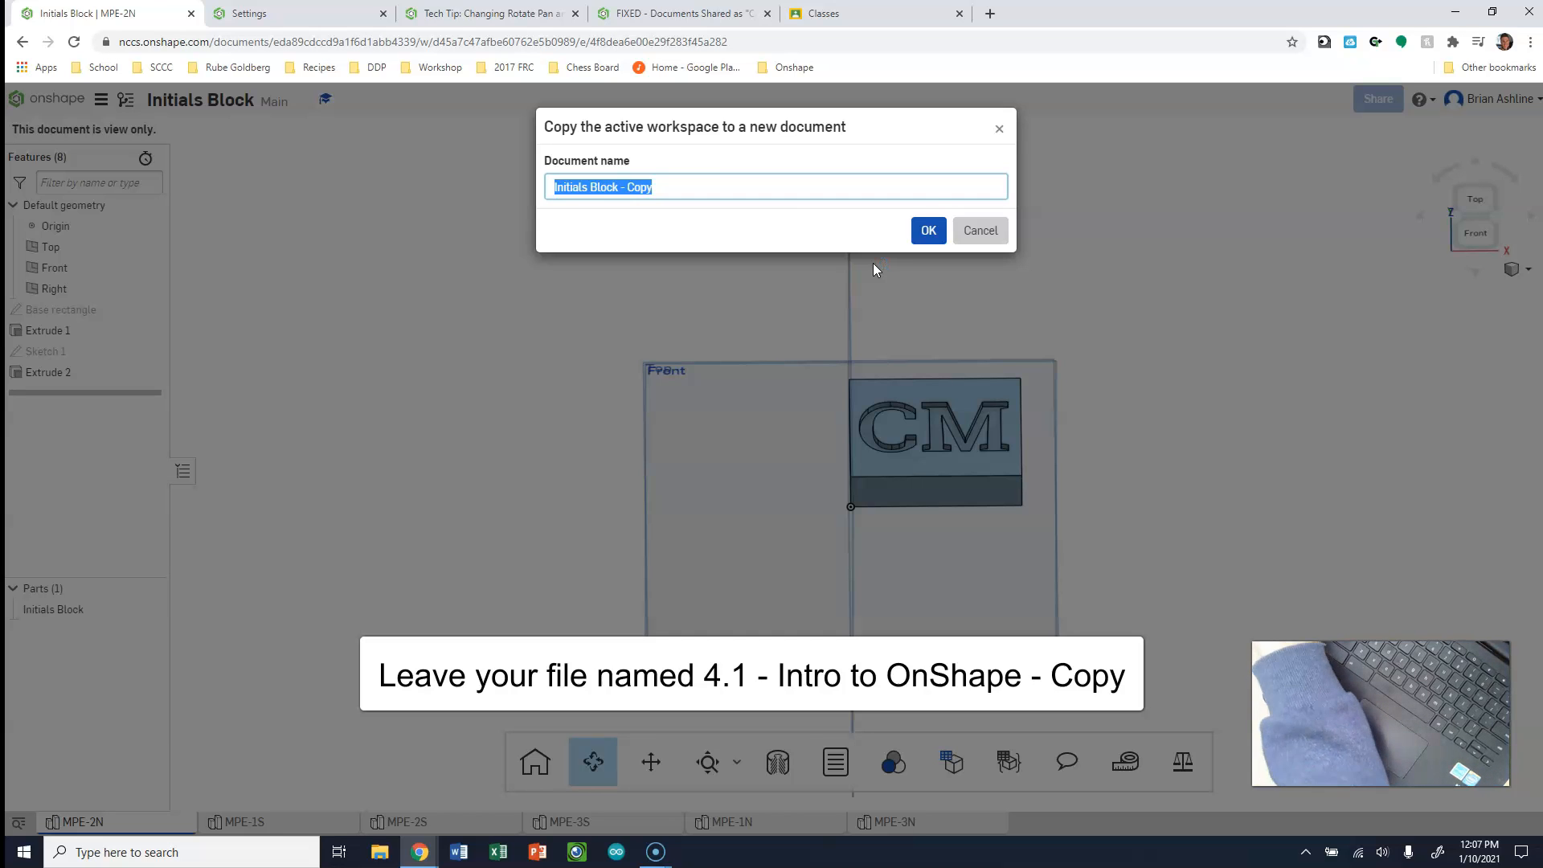
{"action": "key", "text": "Return"}
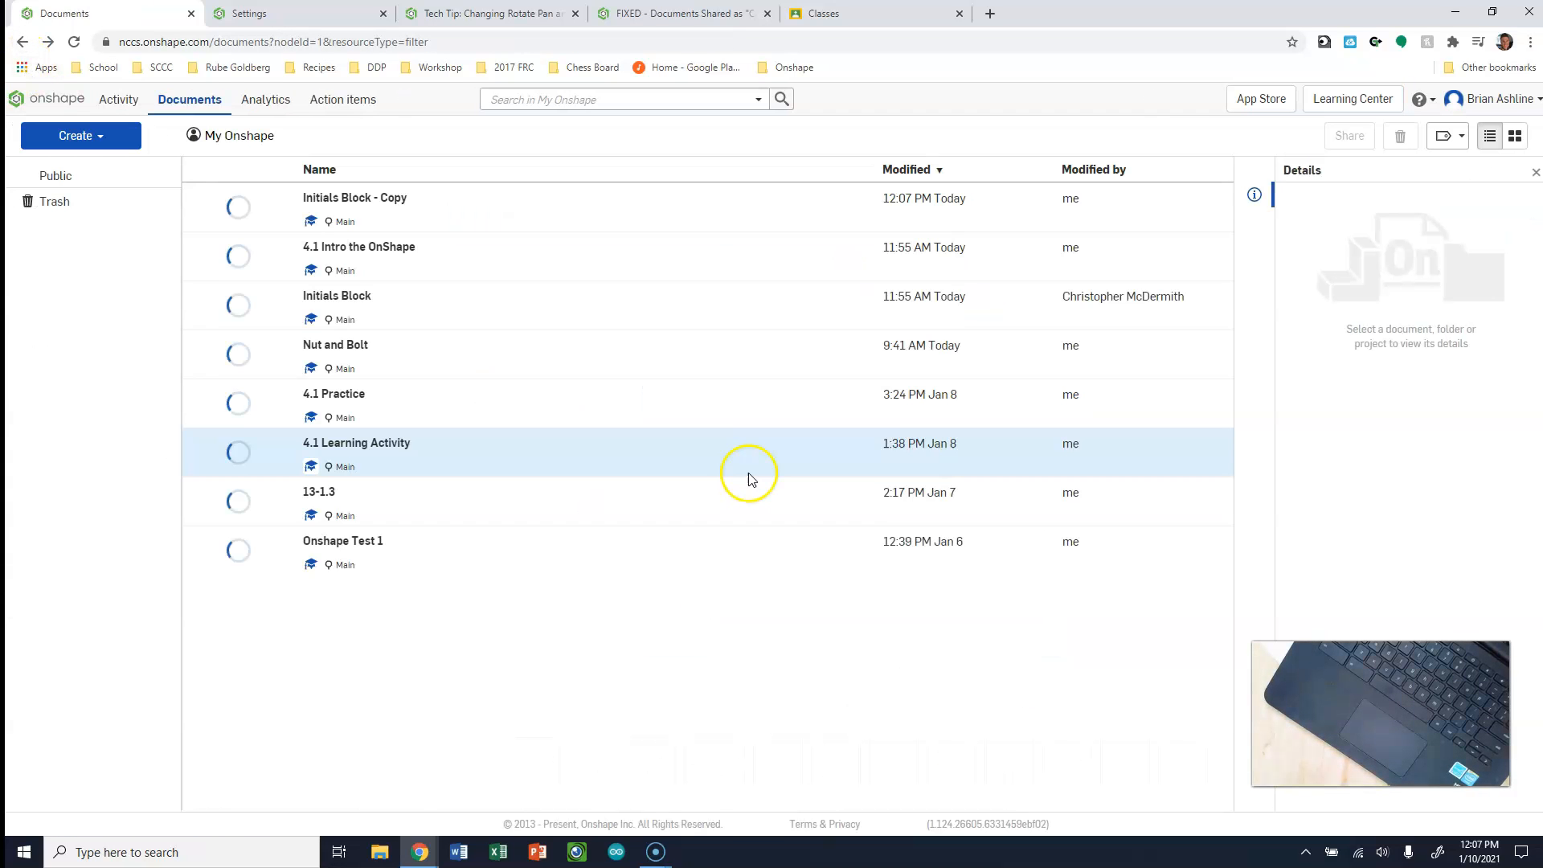
Open the "4.1 Intro the OnShape" document from the documents list
{"action": "left_click", "coordinate": [711, 476]}
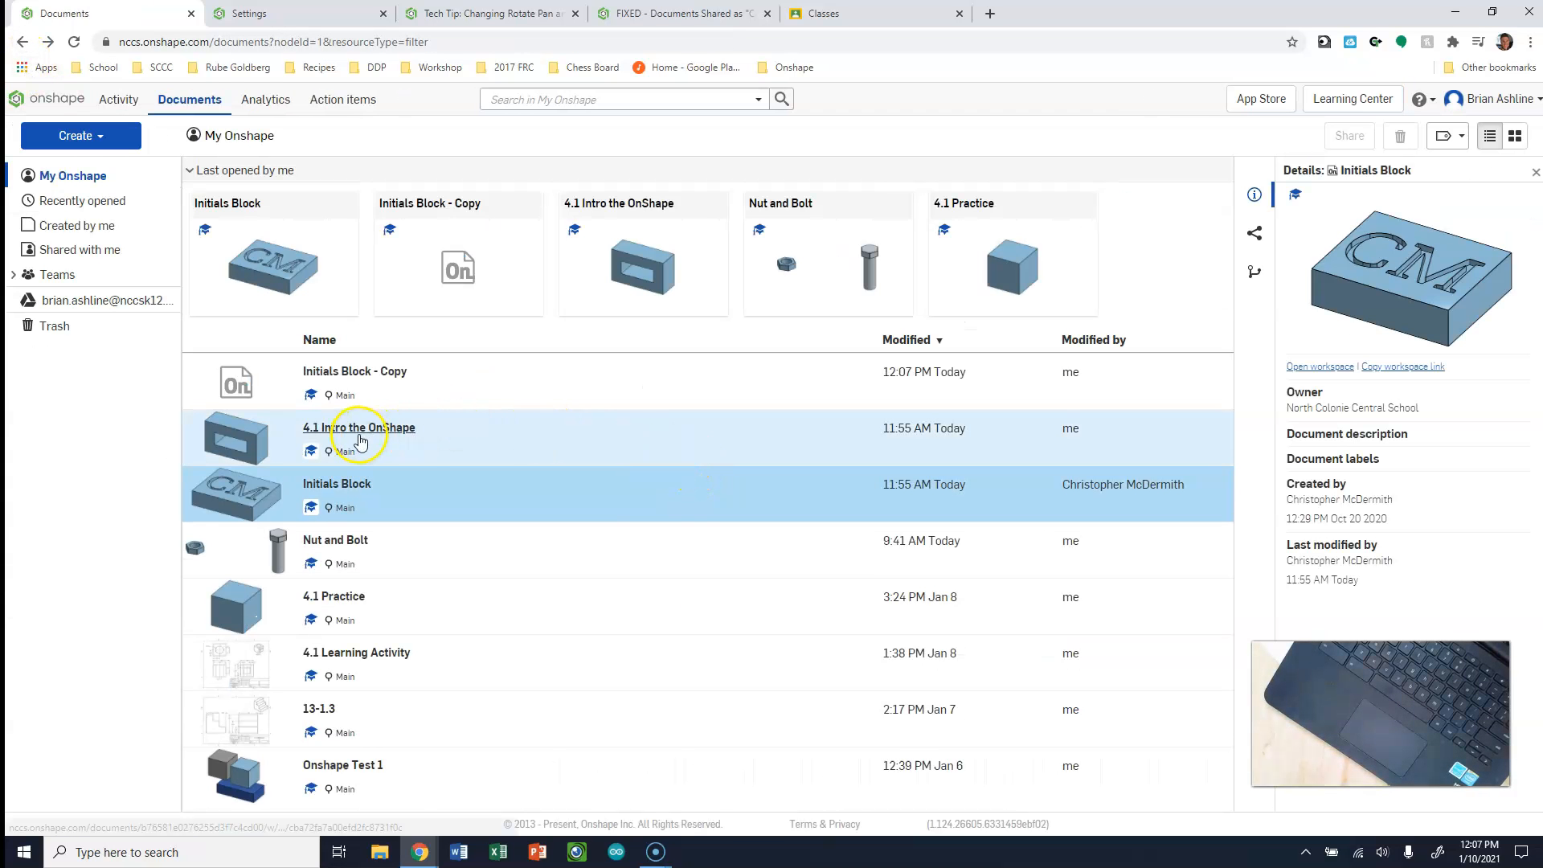
{"action": "left_click", "coordinate": [394, 428]}
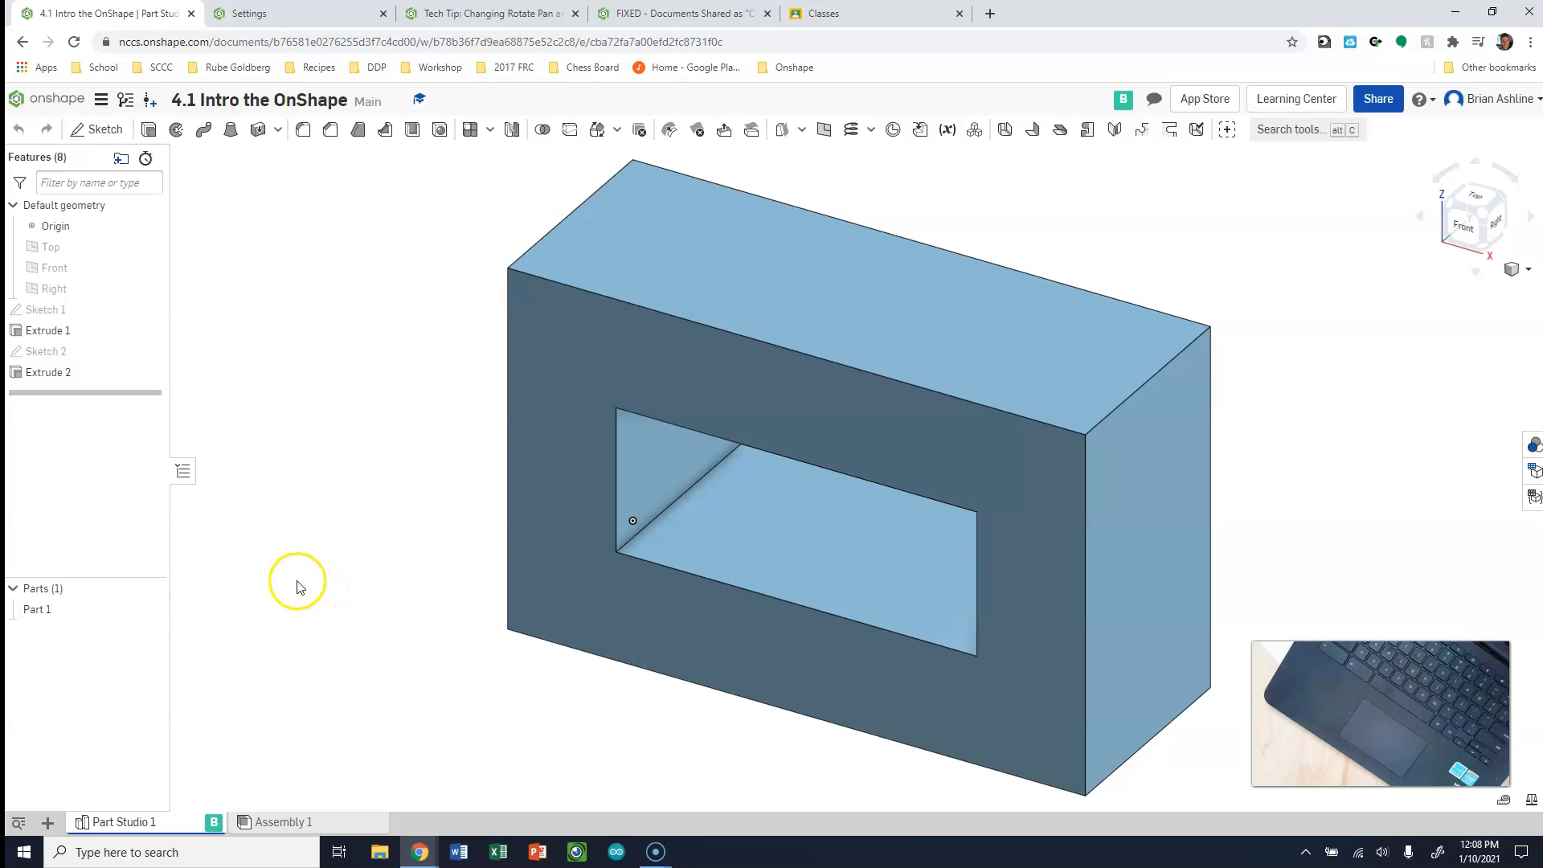
{"action": "left_click", "coordinate": [38, 832]}
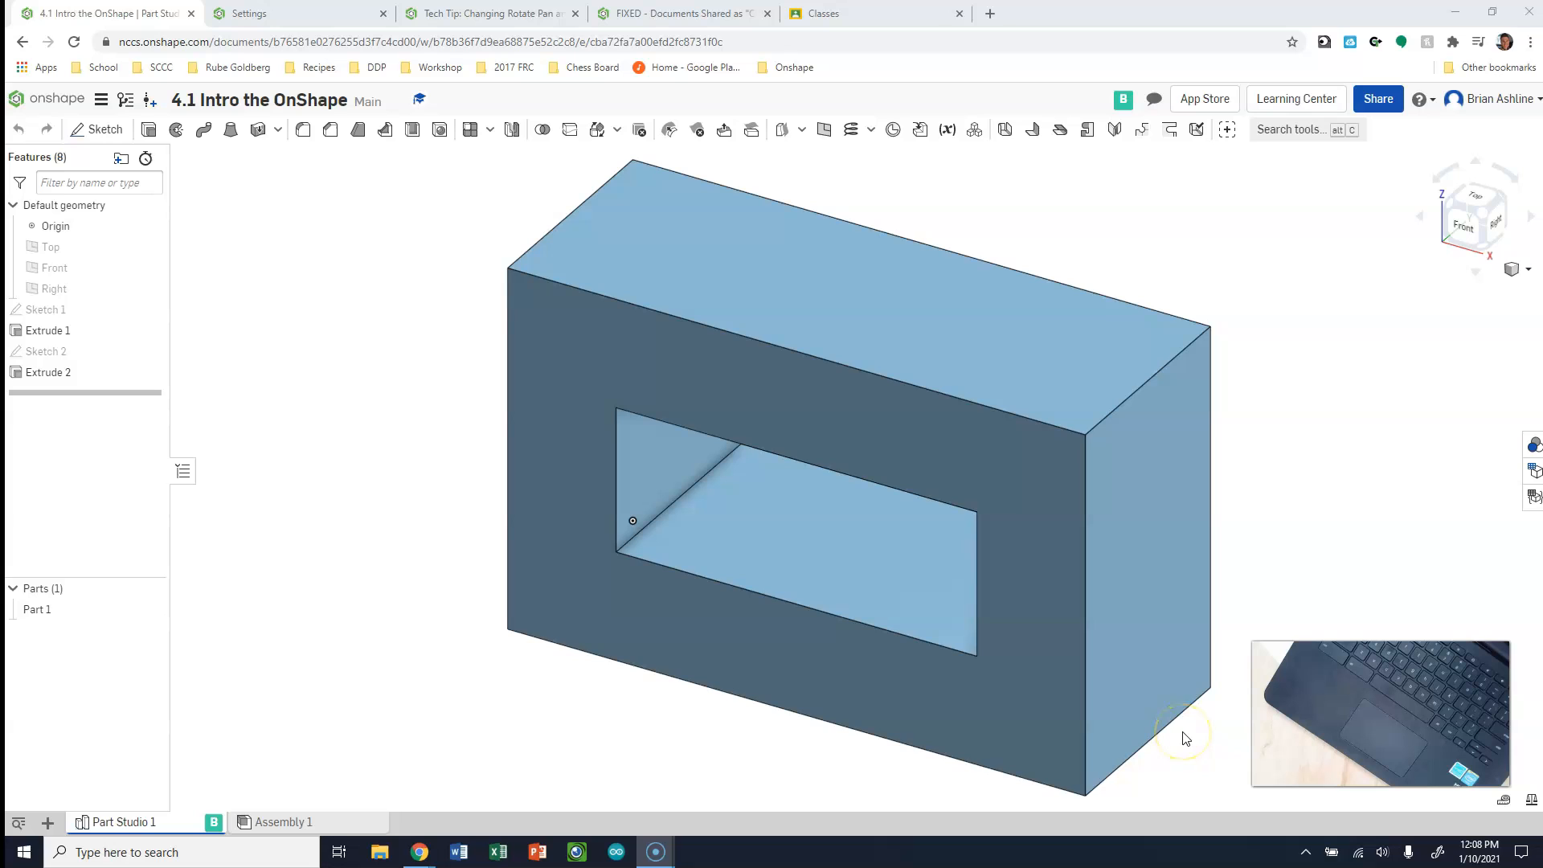
{"action": "left_click", "coordinate": [567, 763]}
{"action": "left_click", "coordinate": [100, 100]}
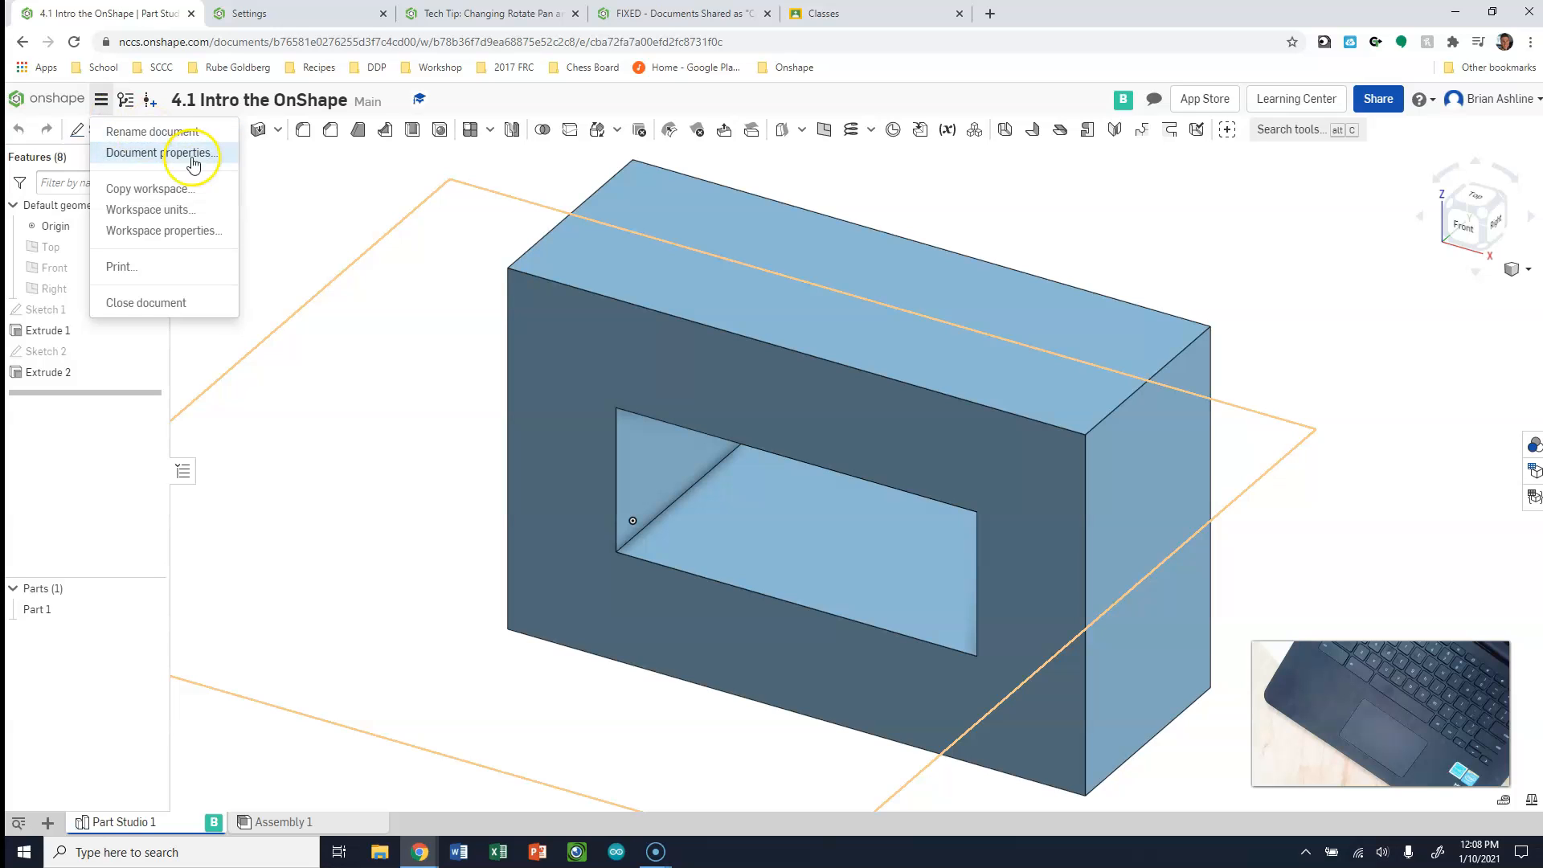
{"action": "left_click", "coordinate": [371, 258]}
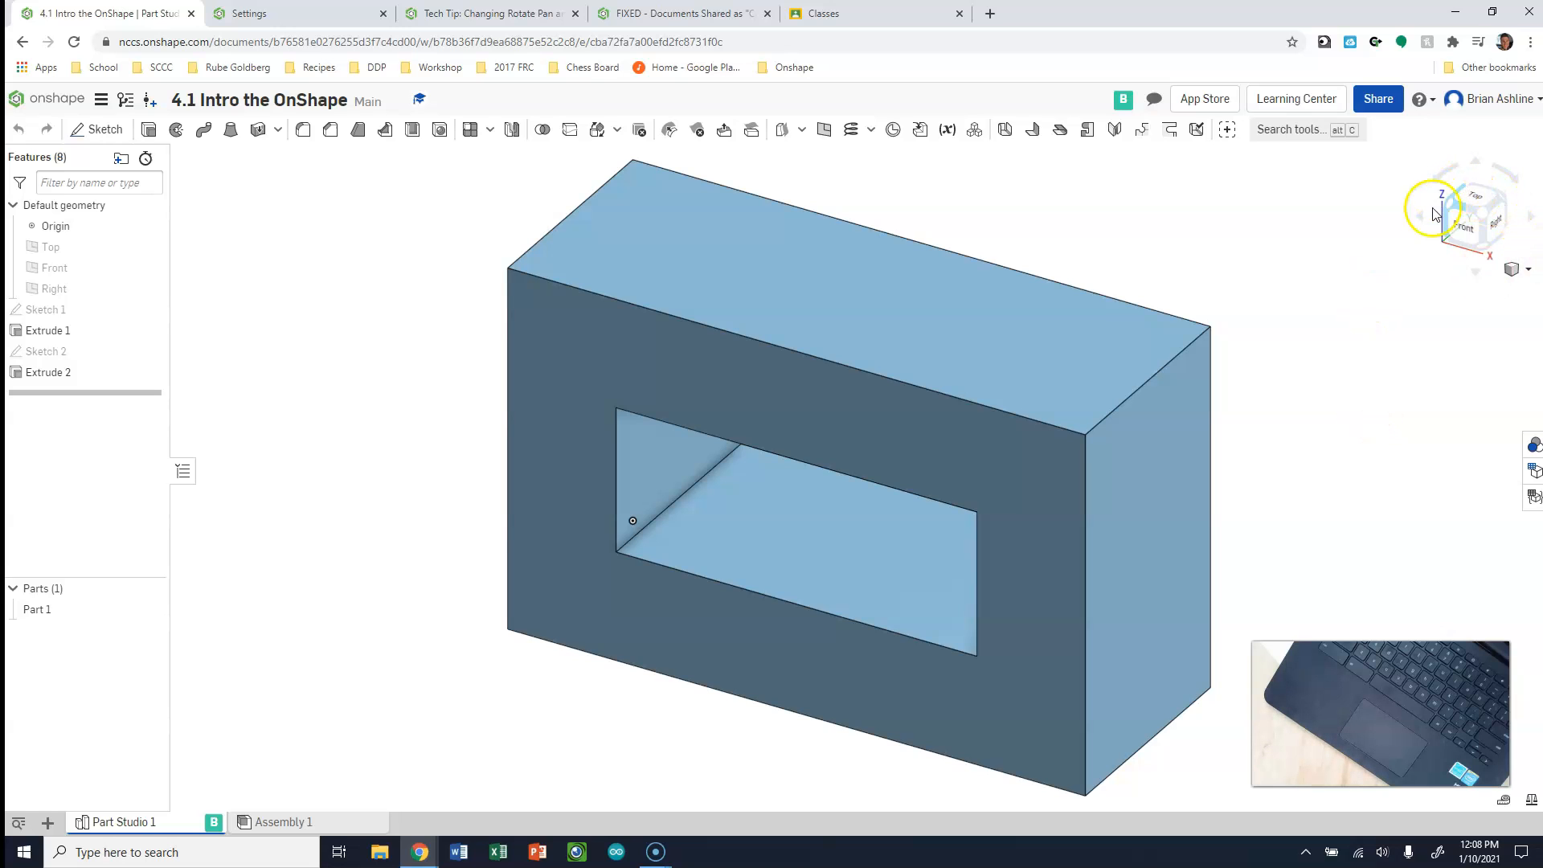
View the block straight from the front and back, and return to the isometric view
{"action": "left_click", "coordinate": [1467, 234]}
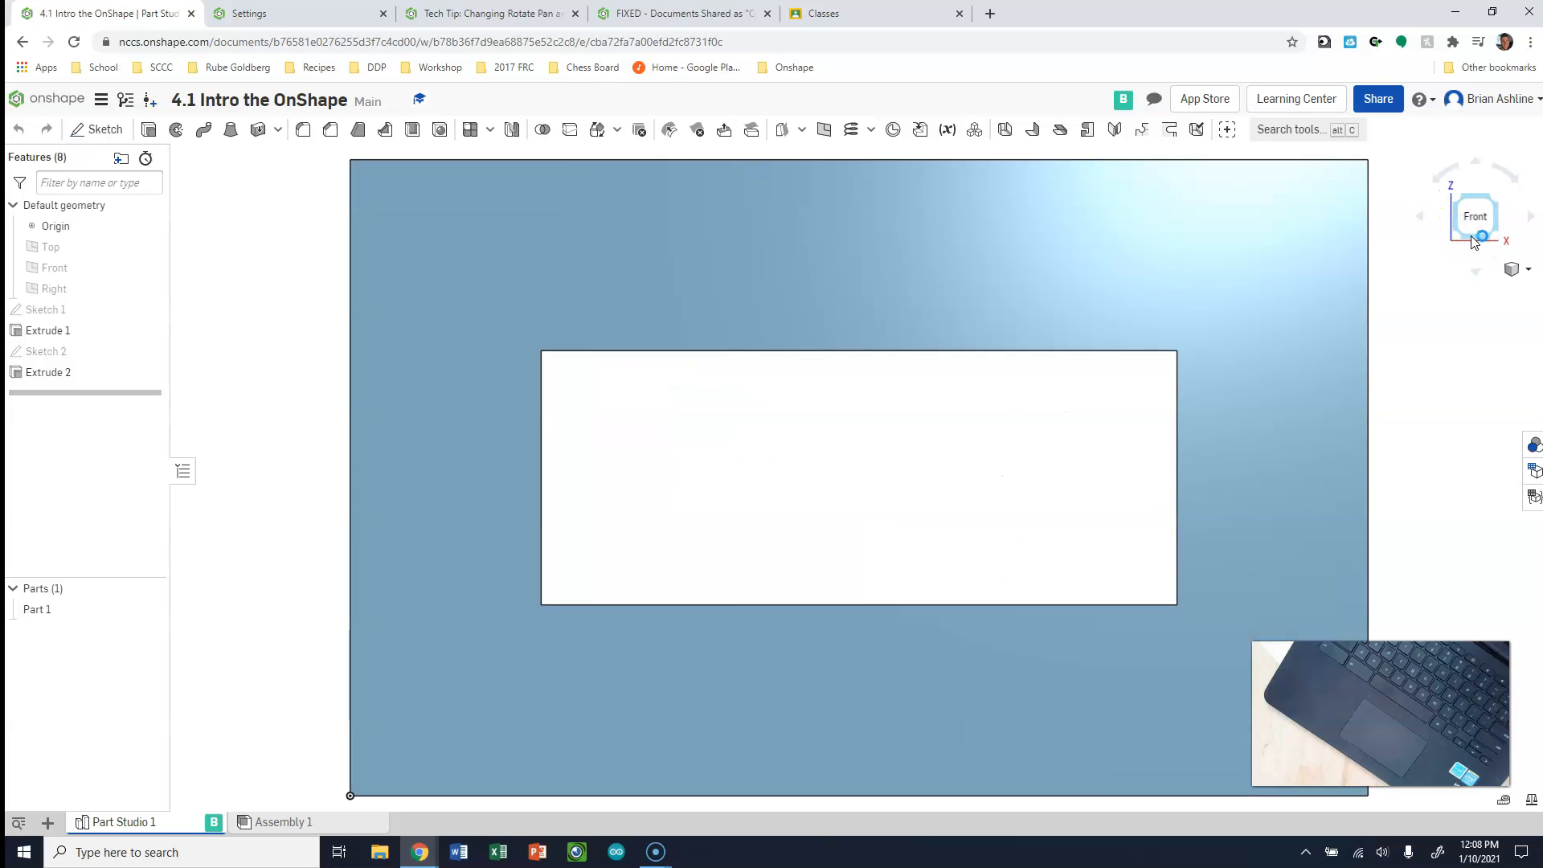
{"action": "left_click", "coordinate": [1494, 233]}
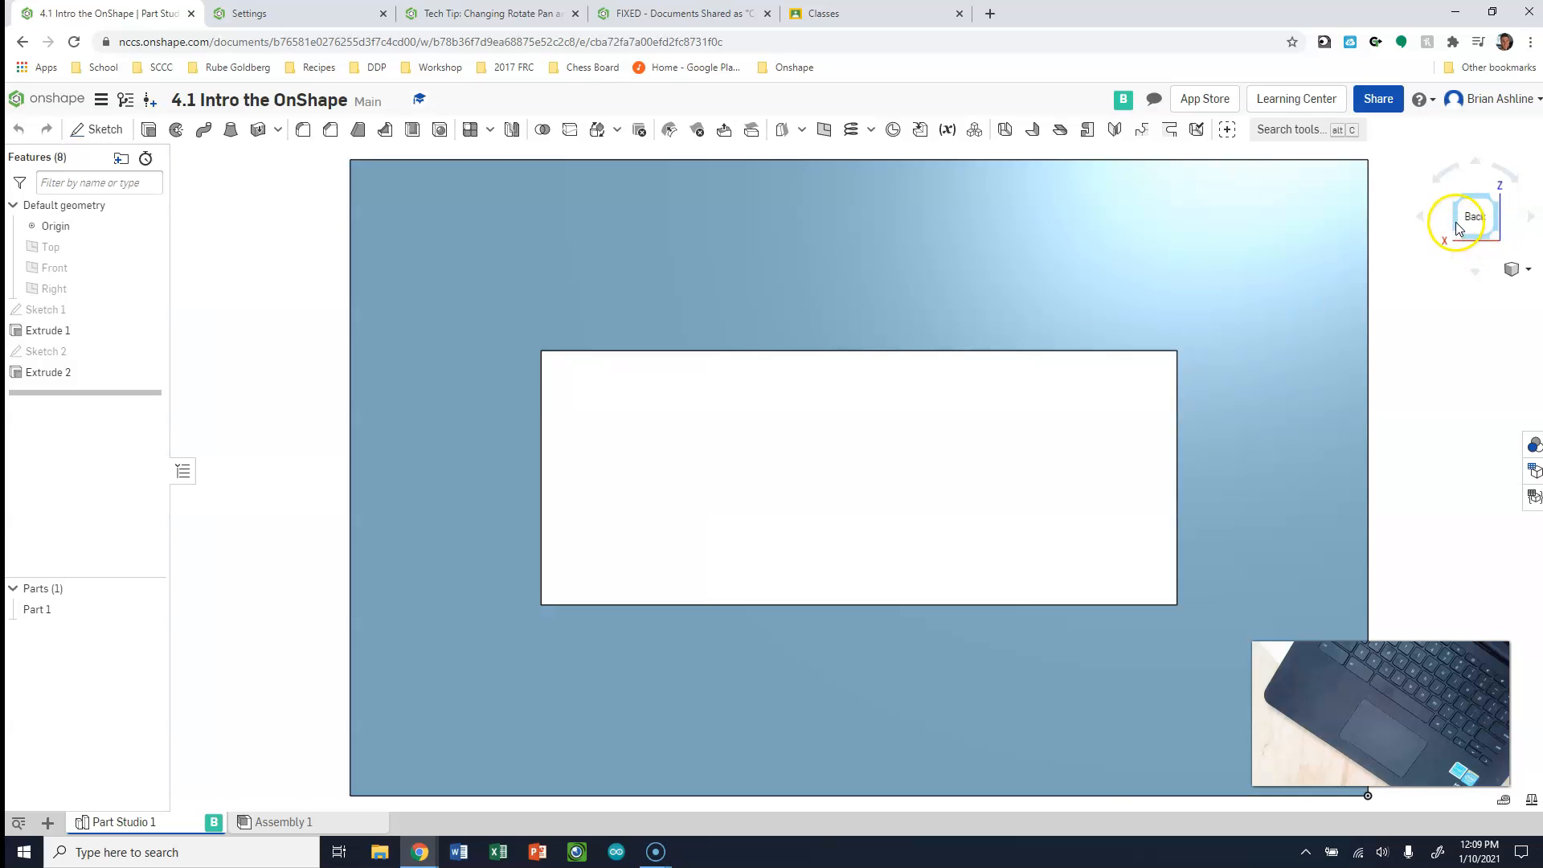
{"action": "left_click", "coordinate": [1456, 223]}
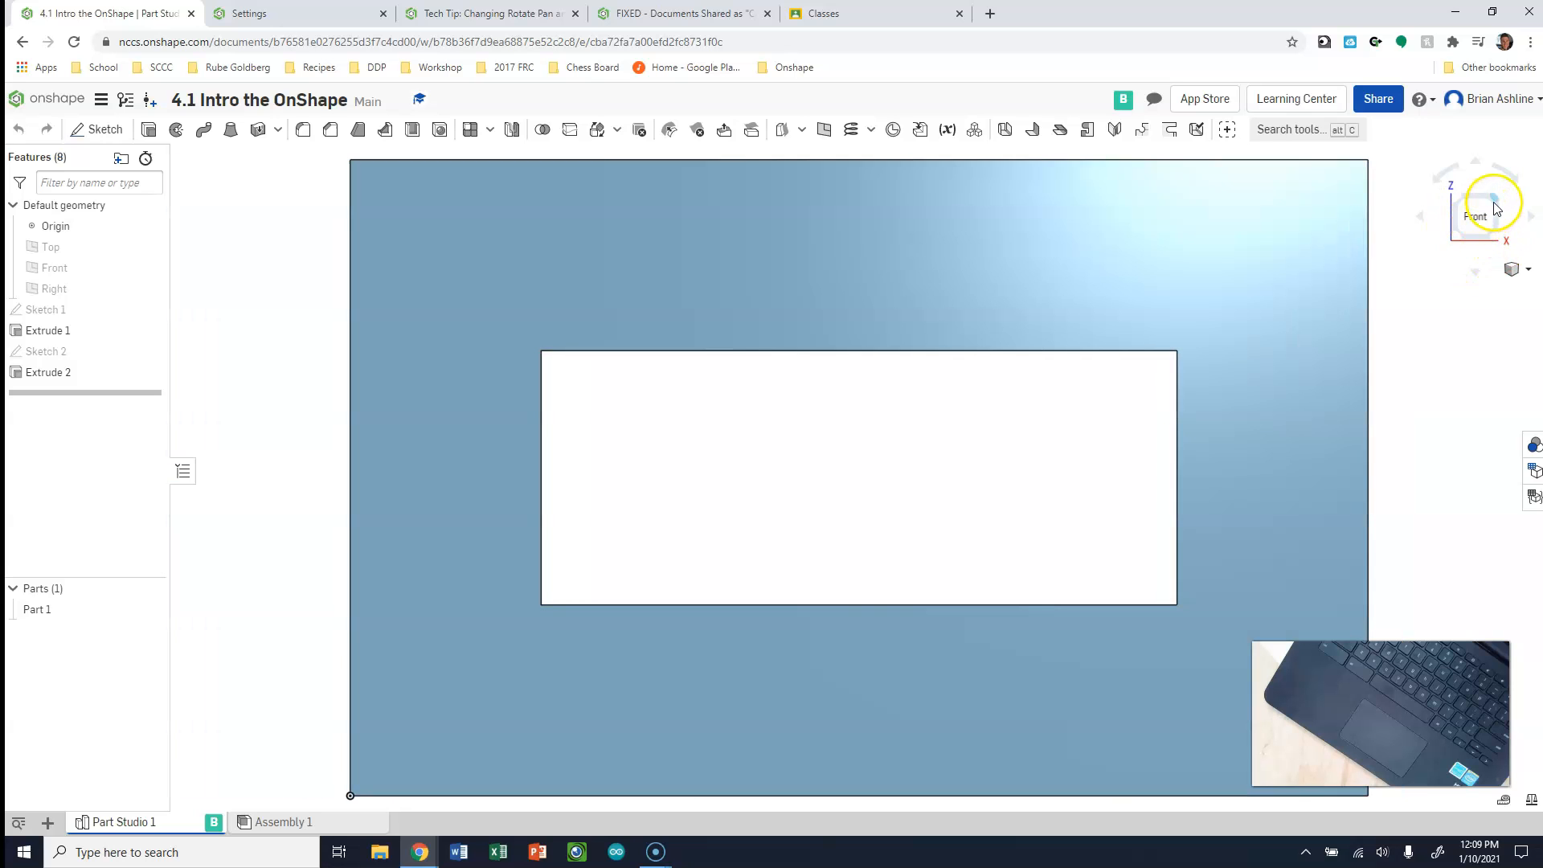
{"action": "left_click", "coordinate": [1497, 201]}
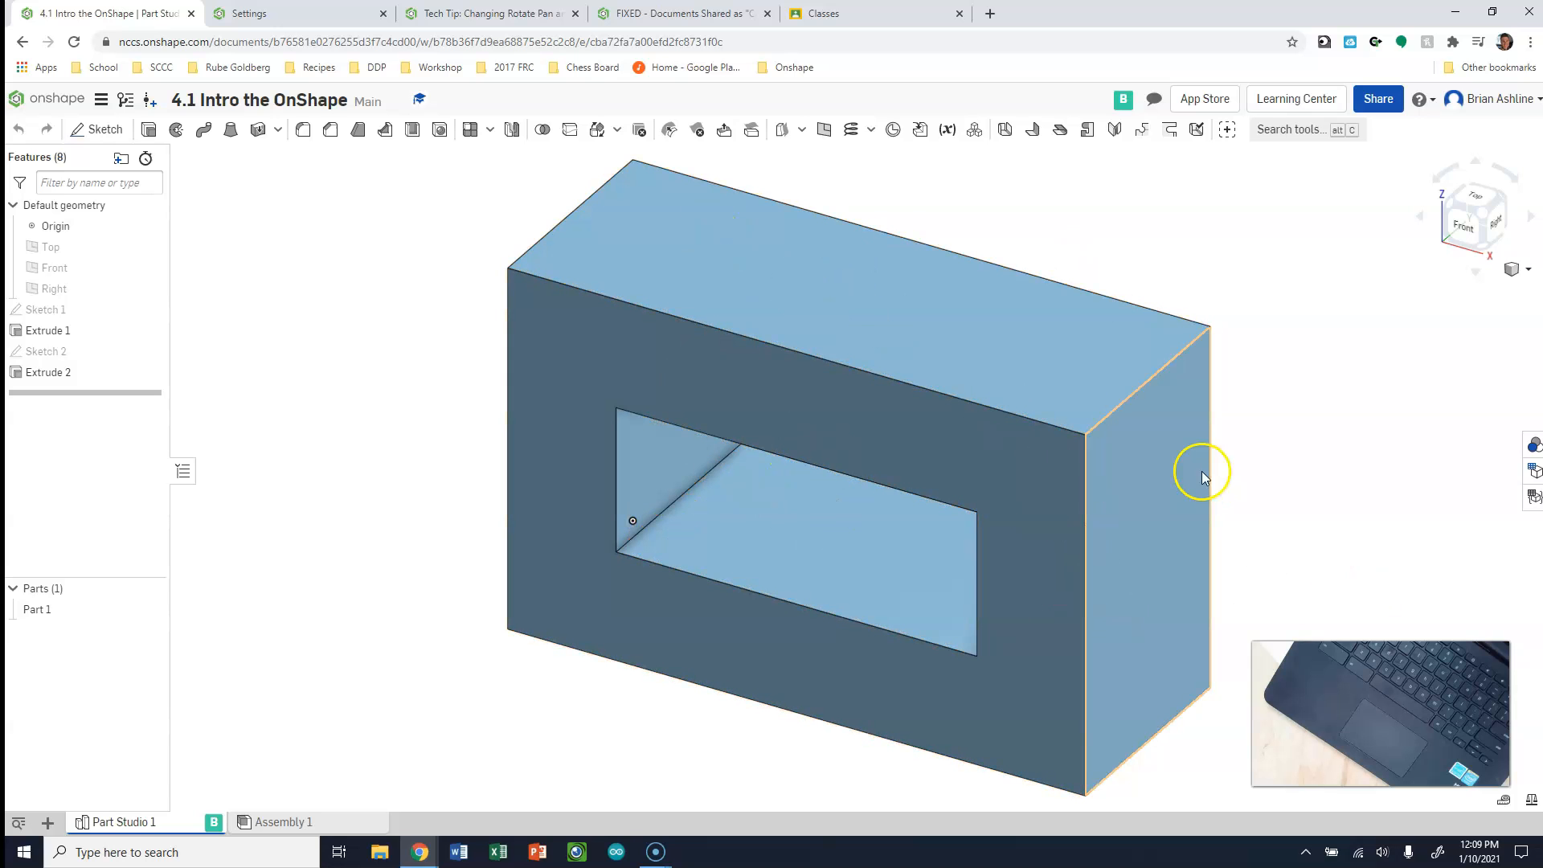
Examine the block from its left corners above and below, from the front, and from the right side
{"action": "left_click_drag", "start_coordinate": [1468, 202], "coordinate": [1444, 241]}
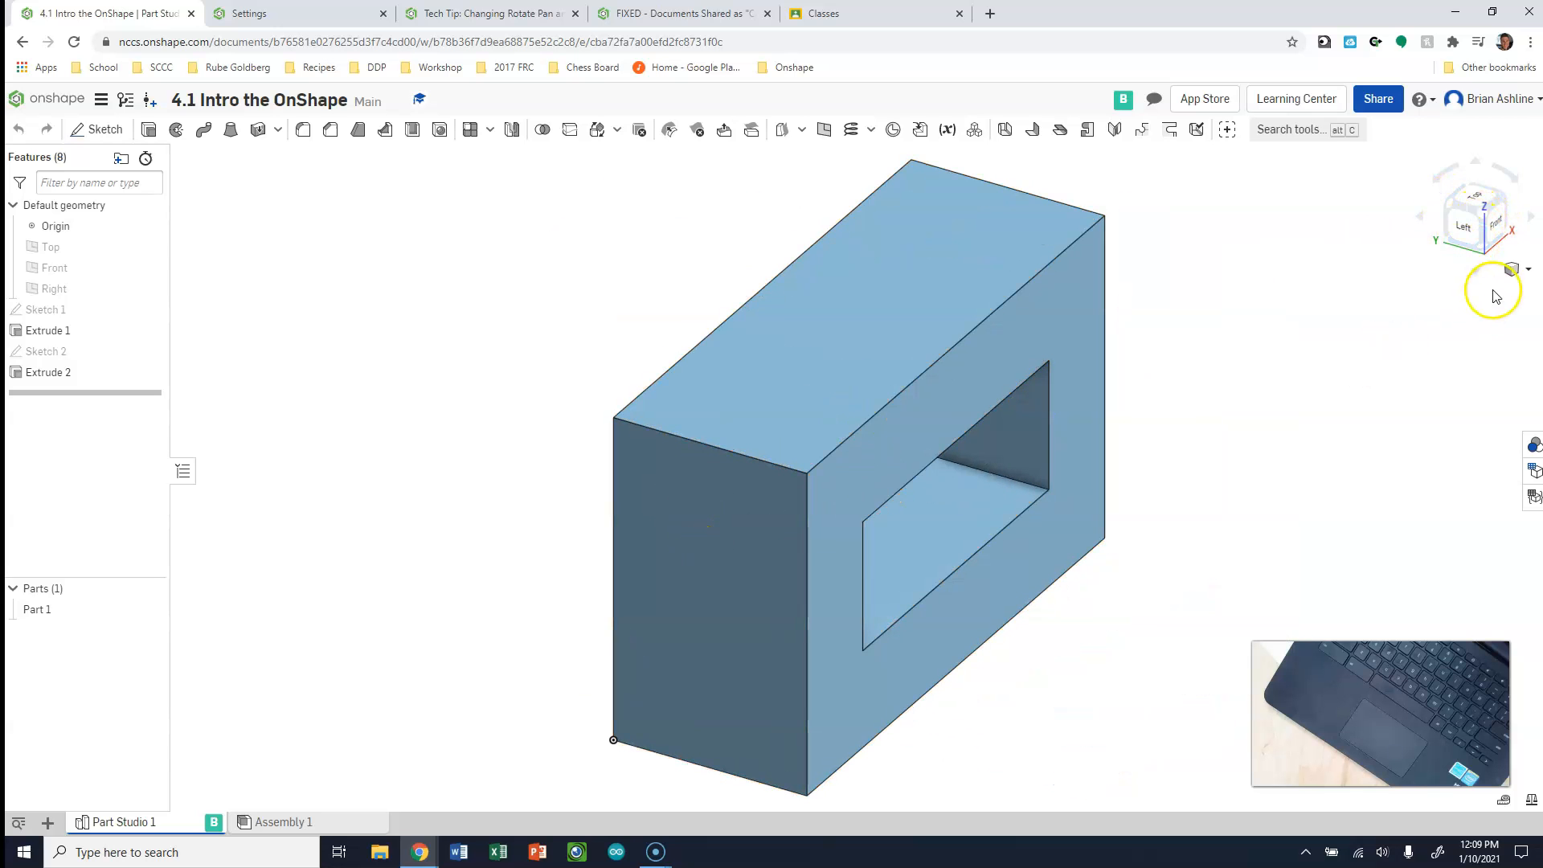
{"action": "left_click", "coordinate": [1484, 245]}
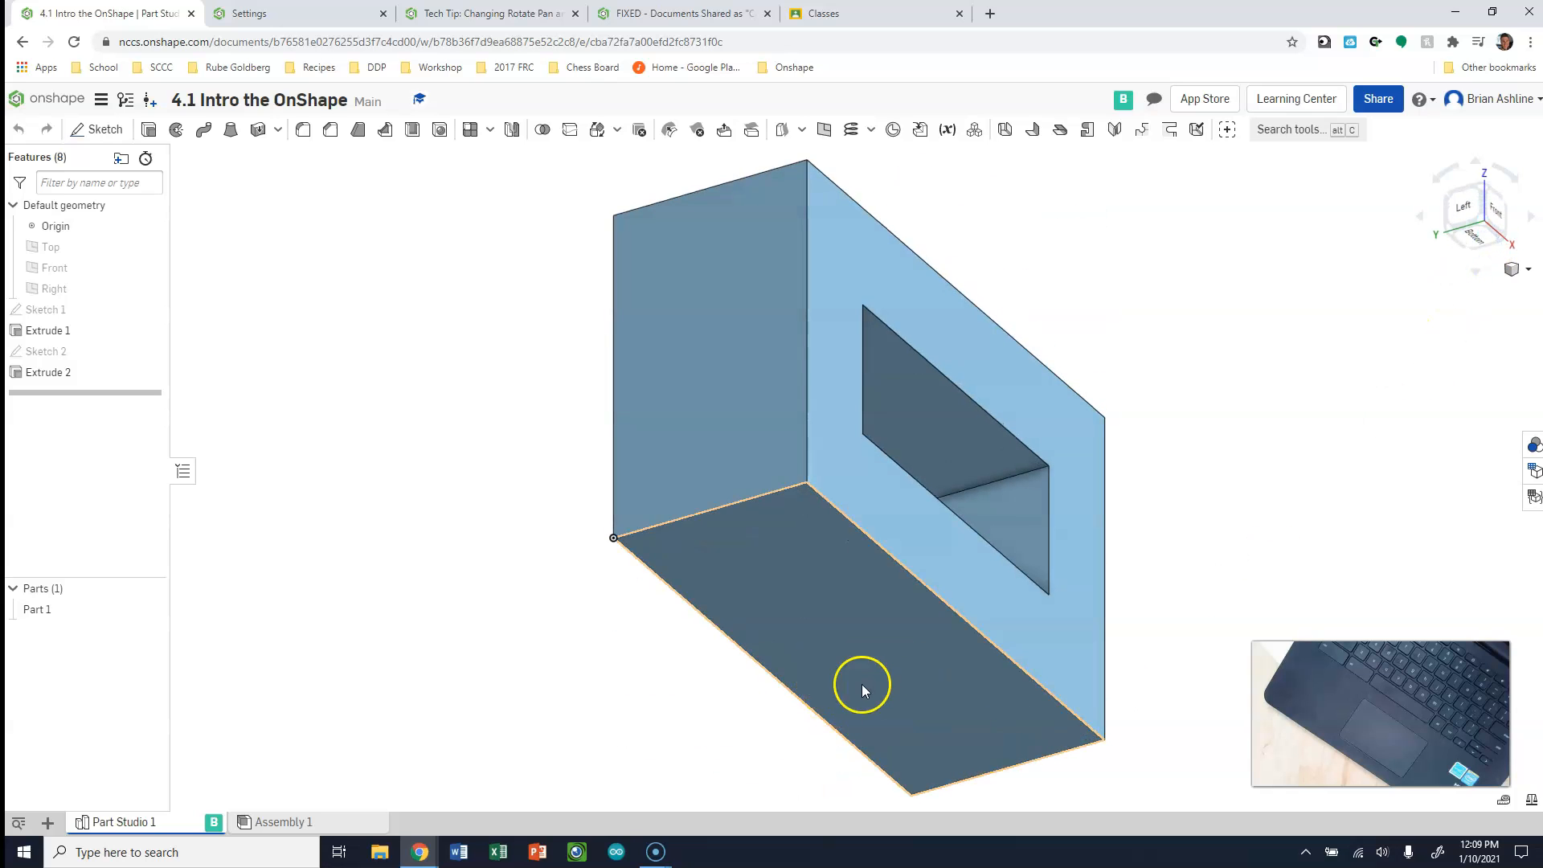
{"action": "left_click", "coordinate": [1503, 231]}
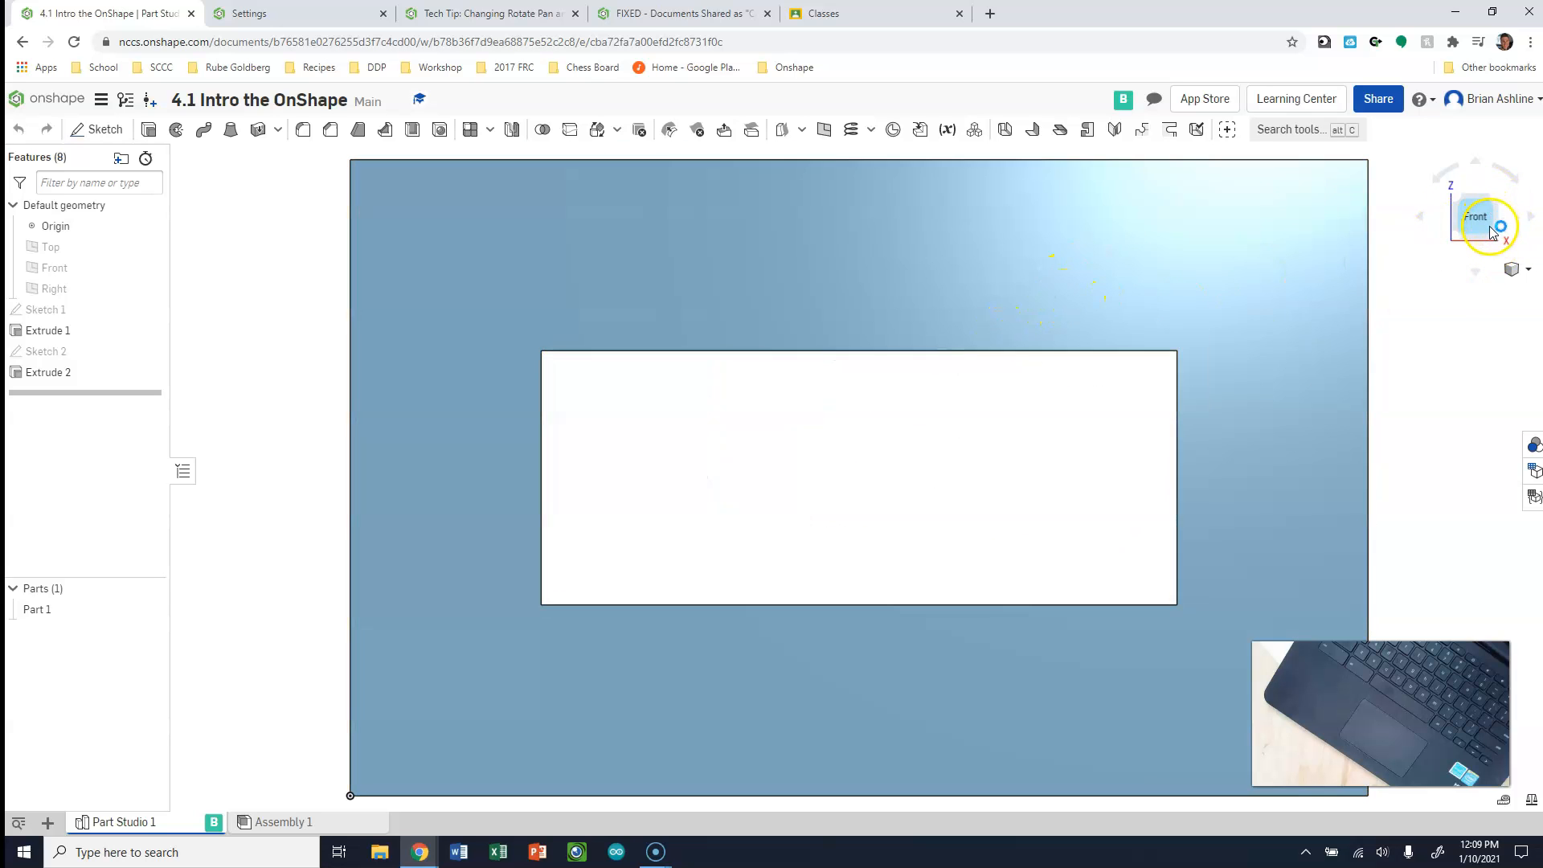
{"action": "left_click", "coordinate": [1493, 201]}
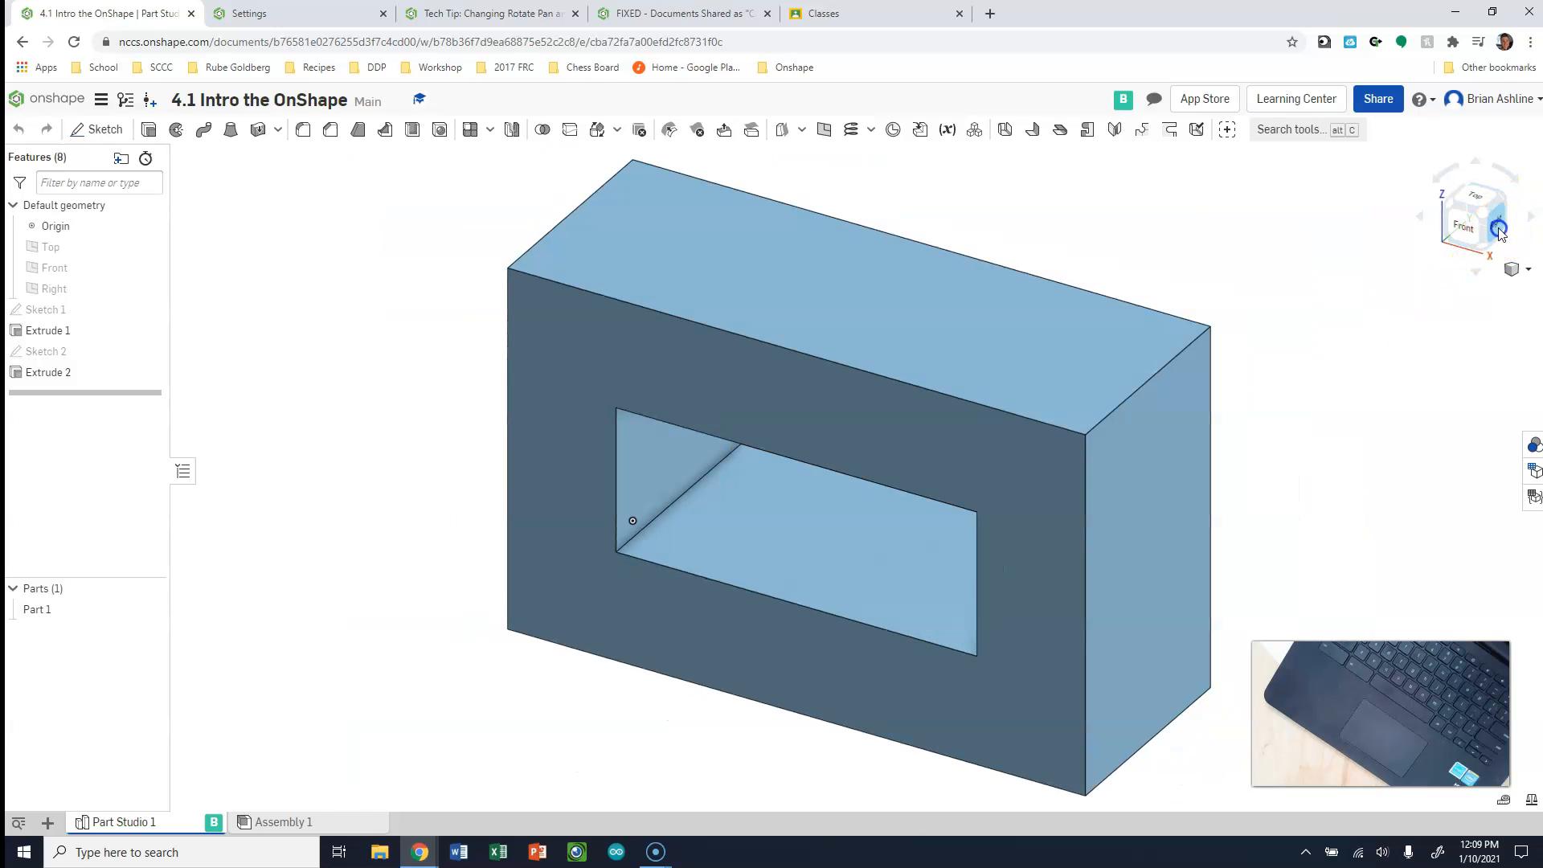
{"action": "left_click", "coordinate": [1497, 229]}
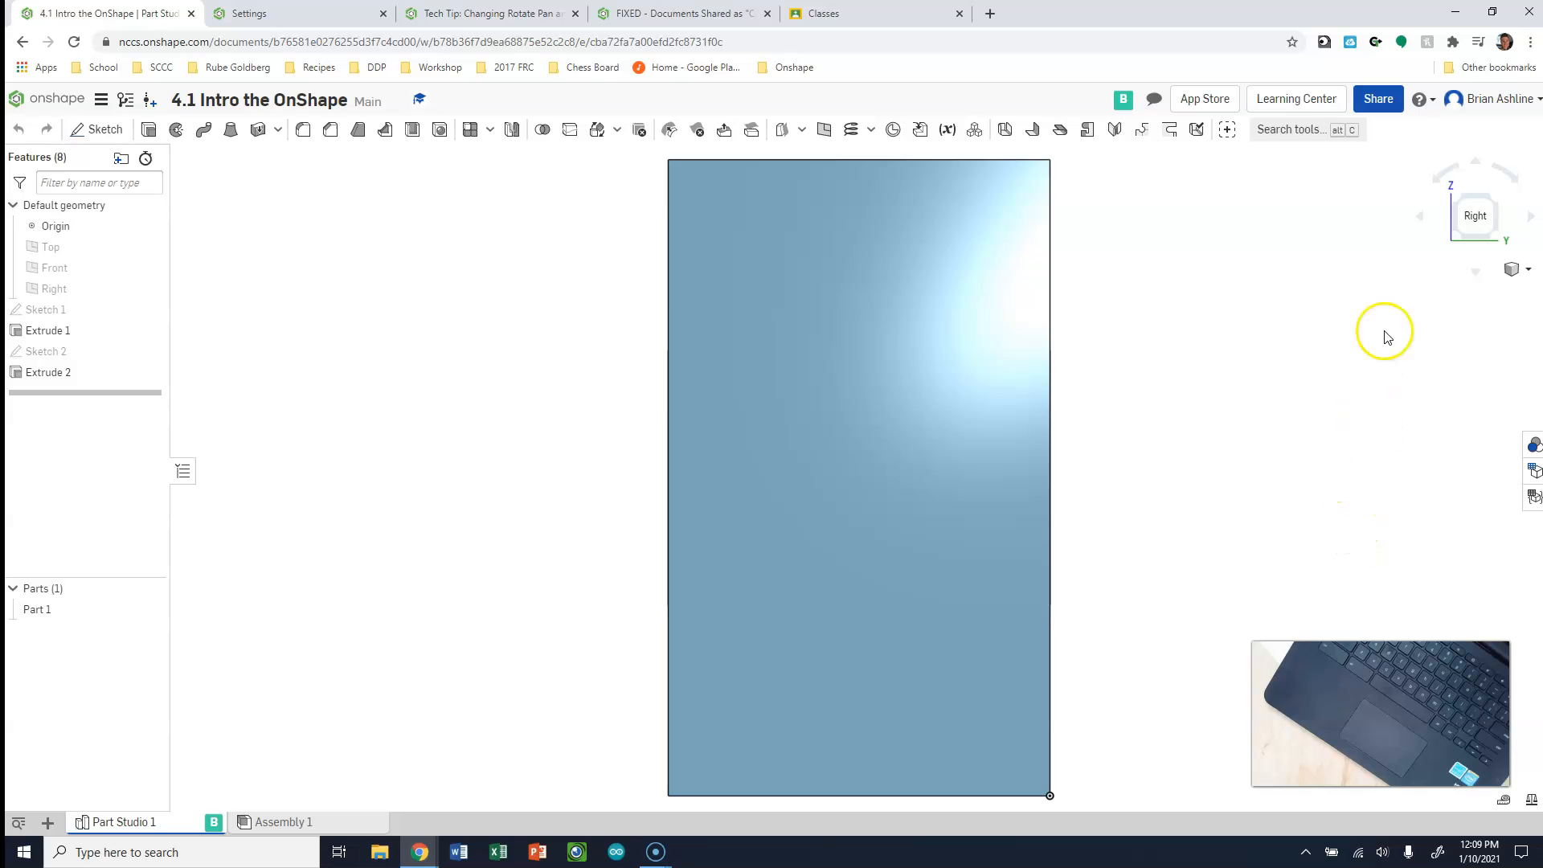
Turn the view sideways around the block in increments to examine its right, back, left and front sides
{"action": "left_click", "coordinate": [1419, 219]}
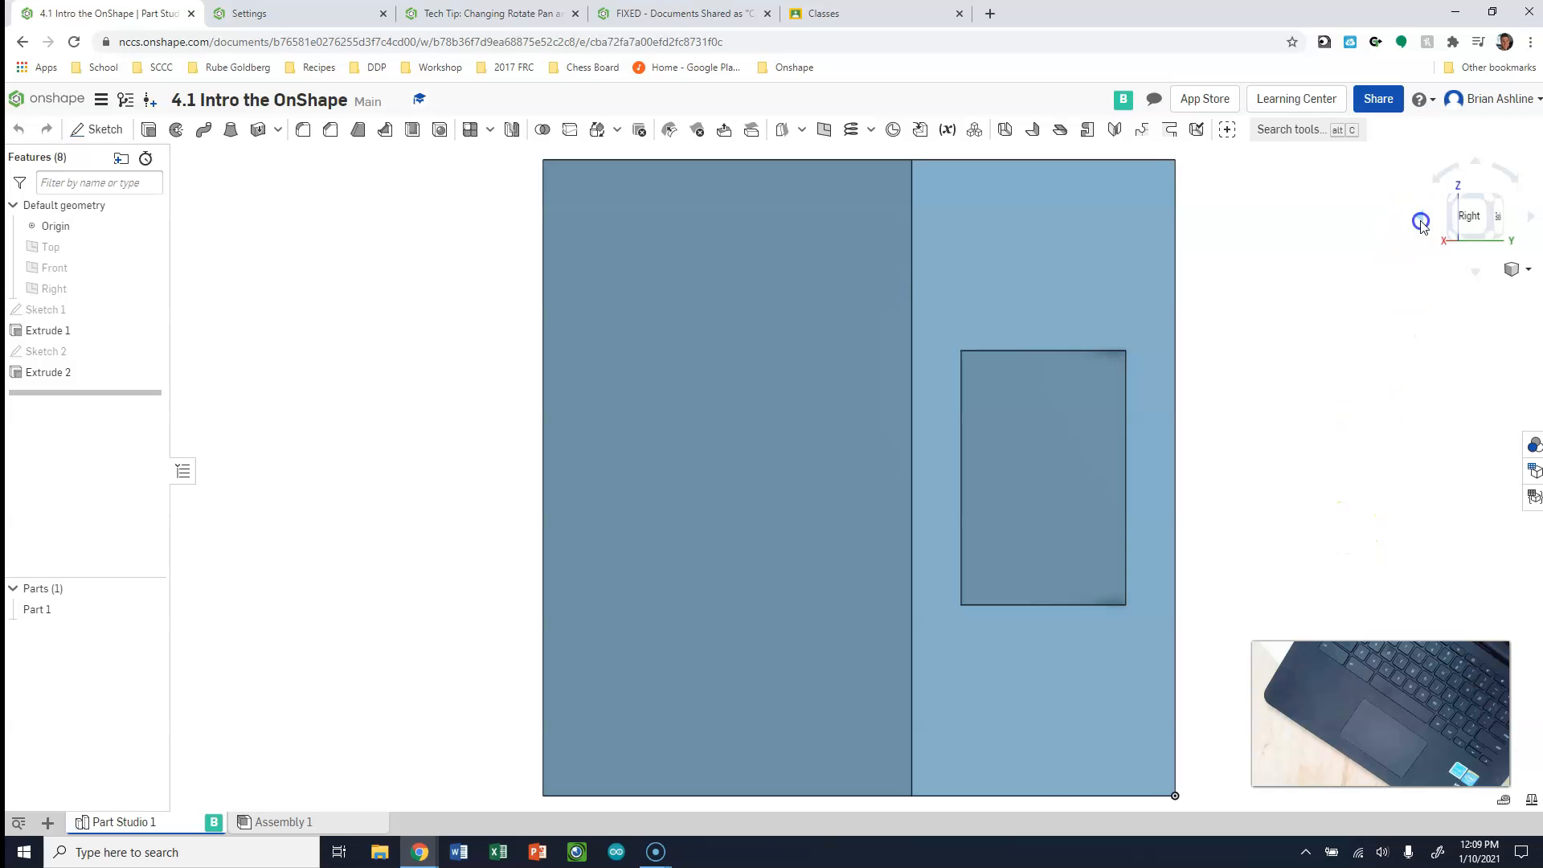
{"action": "left_click", "coordinate": [1420, 221]}
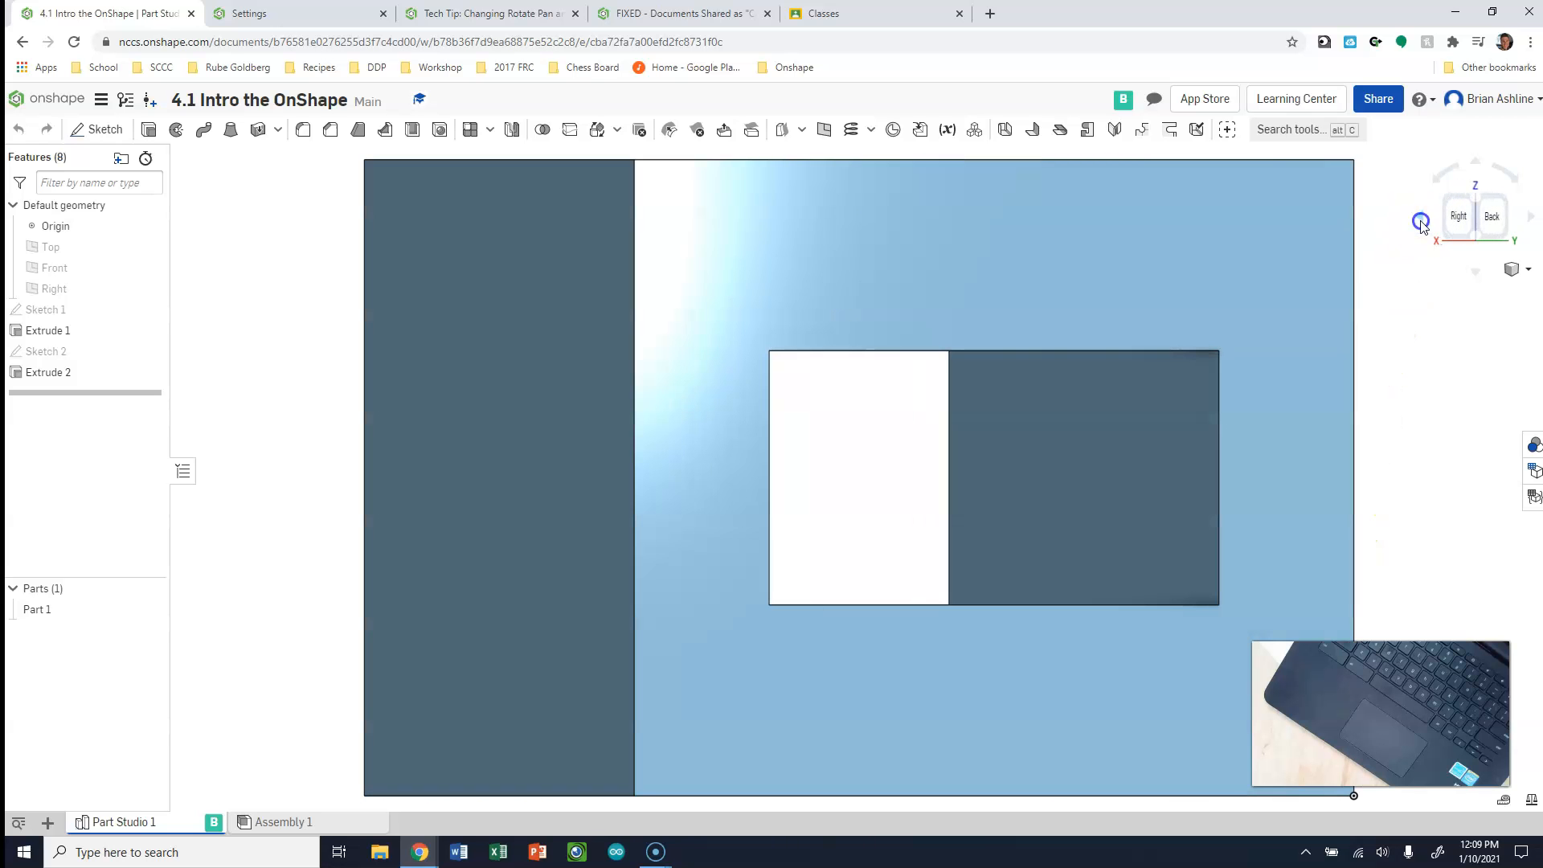
{"action": "left_click", "coordinate": [1421, 222]}
{"action": "left_click", "coordinate": [1421, 222]}
{"action": "left_click", "coordinate": [1421, 222]}
{"action": "left_click", "coordinate": [1420, 221]}
{"action": "left_click", "coordinate": [1421, 221]}
{"action": "left_click", "coordinate": [1421, 222]}
{"action": "left_click", "coordinate": [1421, 222]}
{"action": "left_click", "coordinate": [1421, 222]}
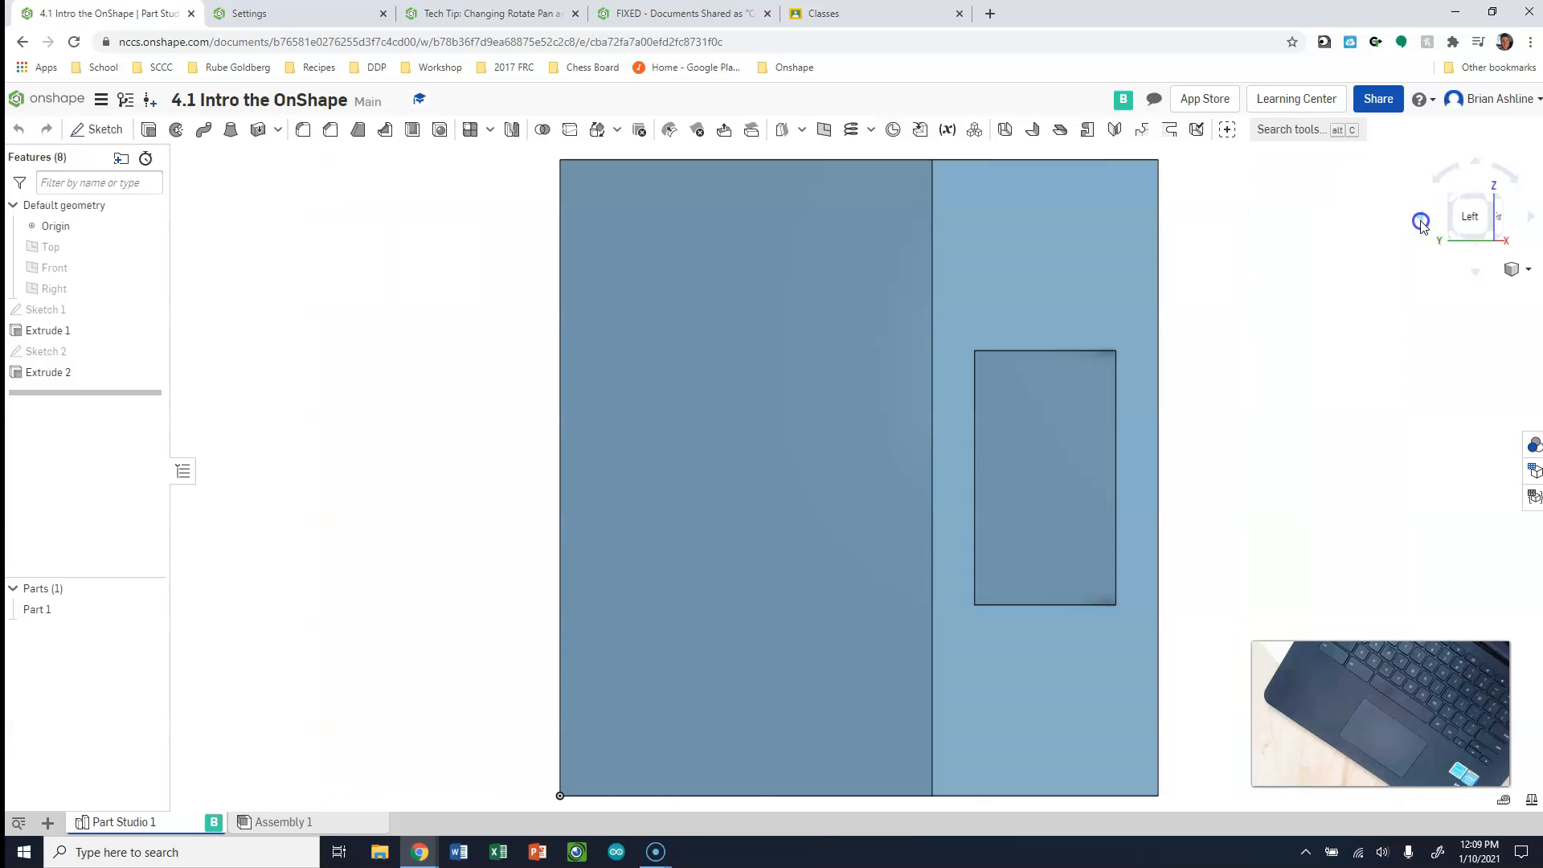
{"action": "left_click", "coordinate": [1421, 222]}
{"action": "left_click", "coordinate": [1420, 222]}
{"action": "left_click", "coordinate": [1421, 222]}
{"action": "left_click", "coordinate": [1420, 222]}
Show the block's front view, restore the isometric view, and reduce the block's size in the view
{"action": "left_click", "coordinate": [1465, 373]}
{"action": "scroll", "coordinate": [1350, 287], "scroll_direction": "up", "scroll_amount": 3}
{"action": "left_click", "coordinate": [1481, 219]}
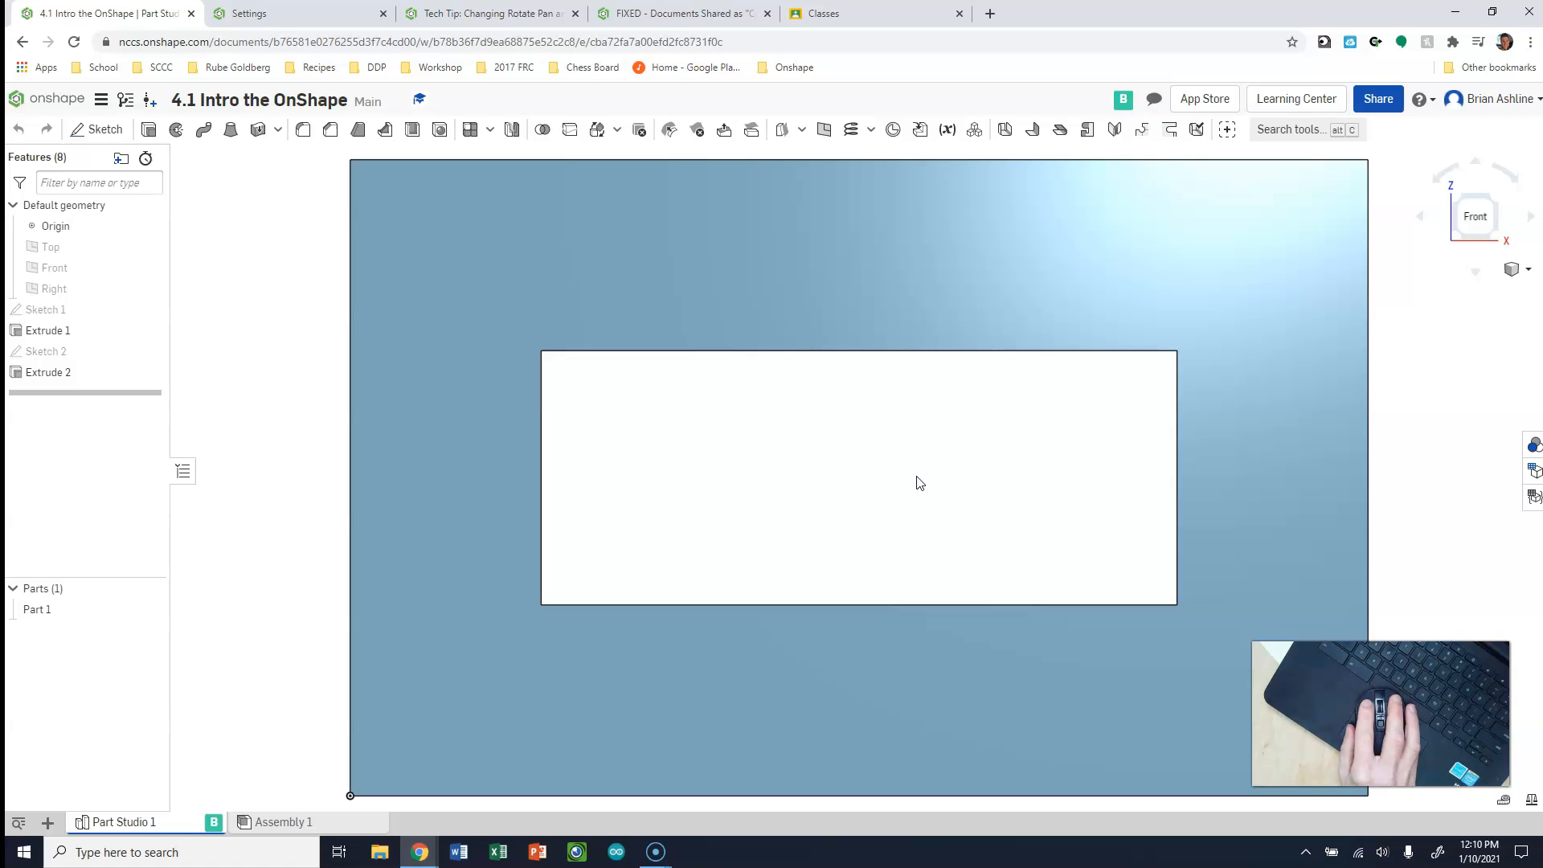
{"action": "left_click", "coordinate": [945, 537]}
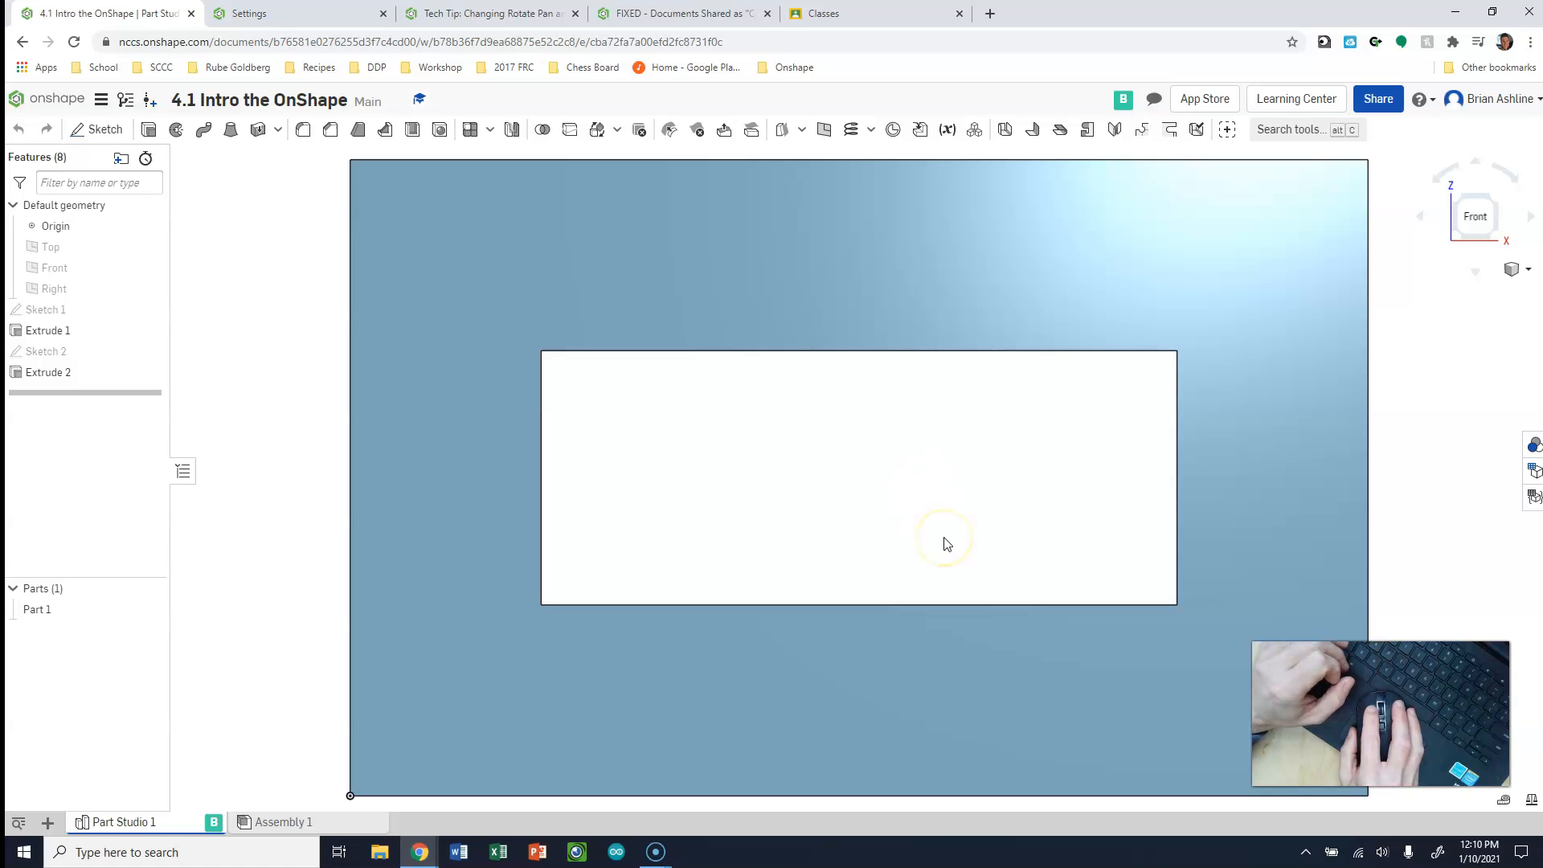
{"action": "left_click", "coordinate": [932, 540]}
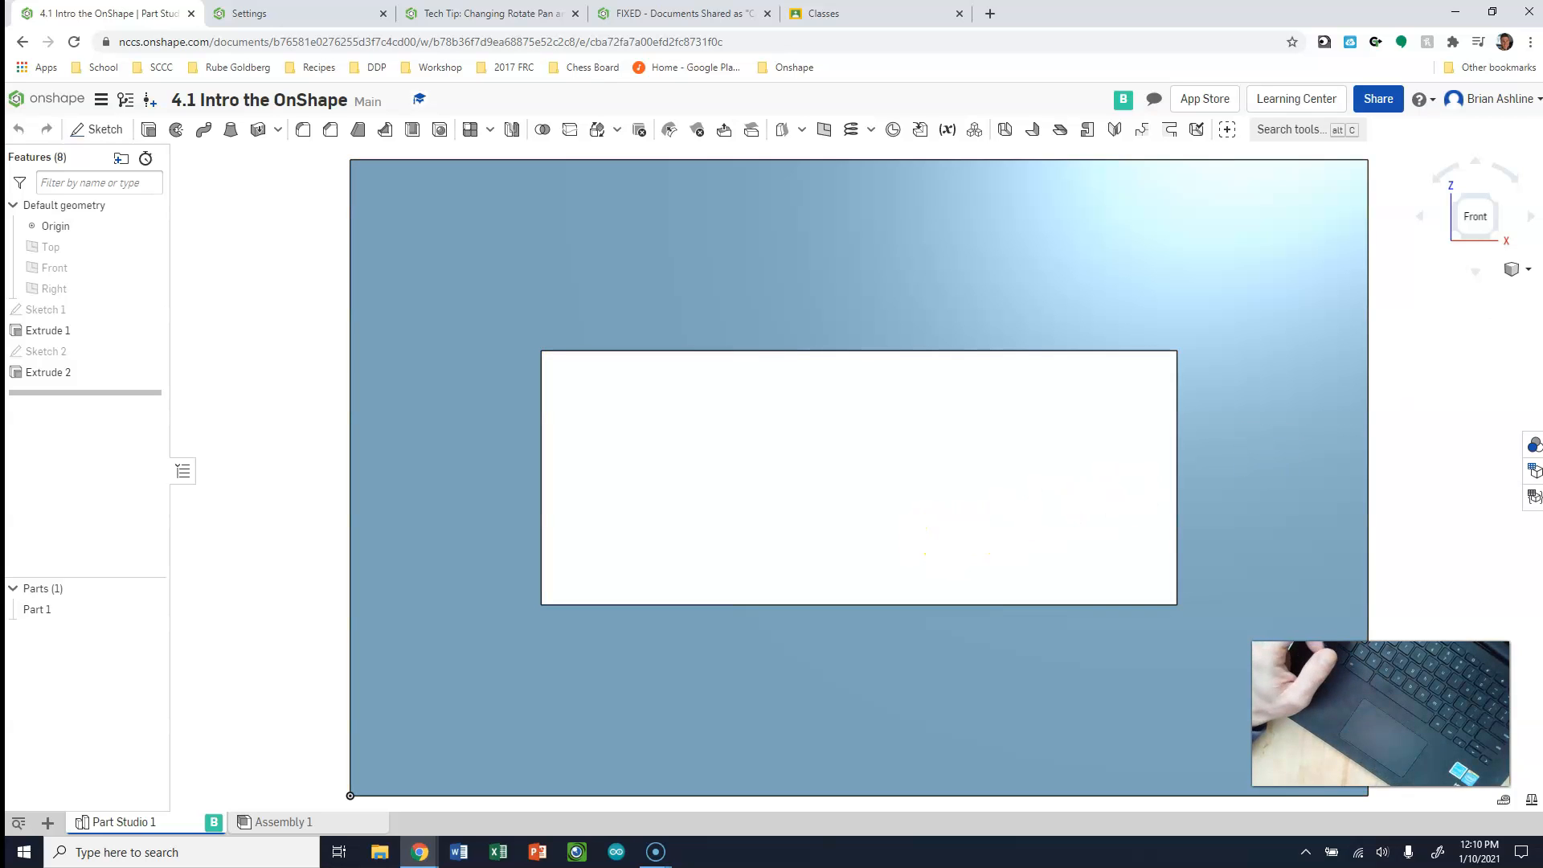
{"action": "left_click", "coordinate": [1499, 201]}
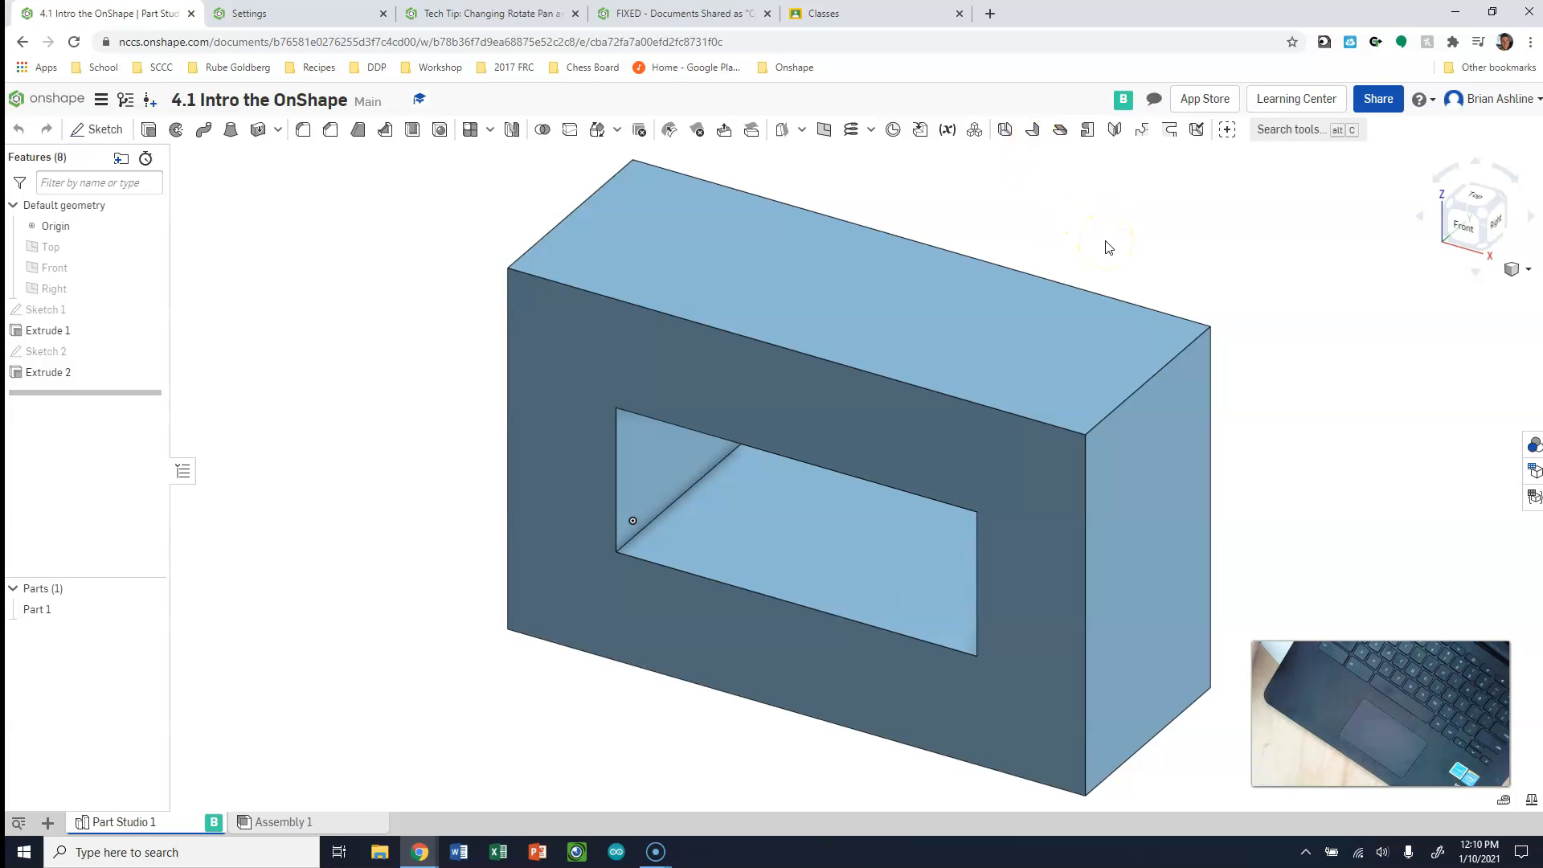
{"action": "scroll", "coordinate": [1107, 247], "scroll_direction": "down", "scroll_amount": 4}
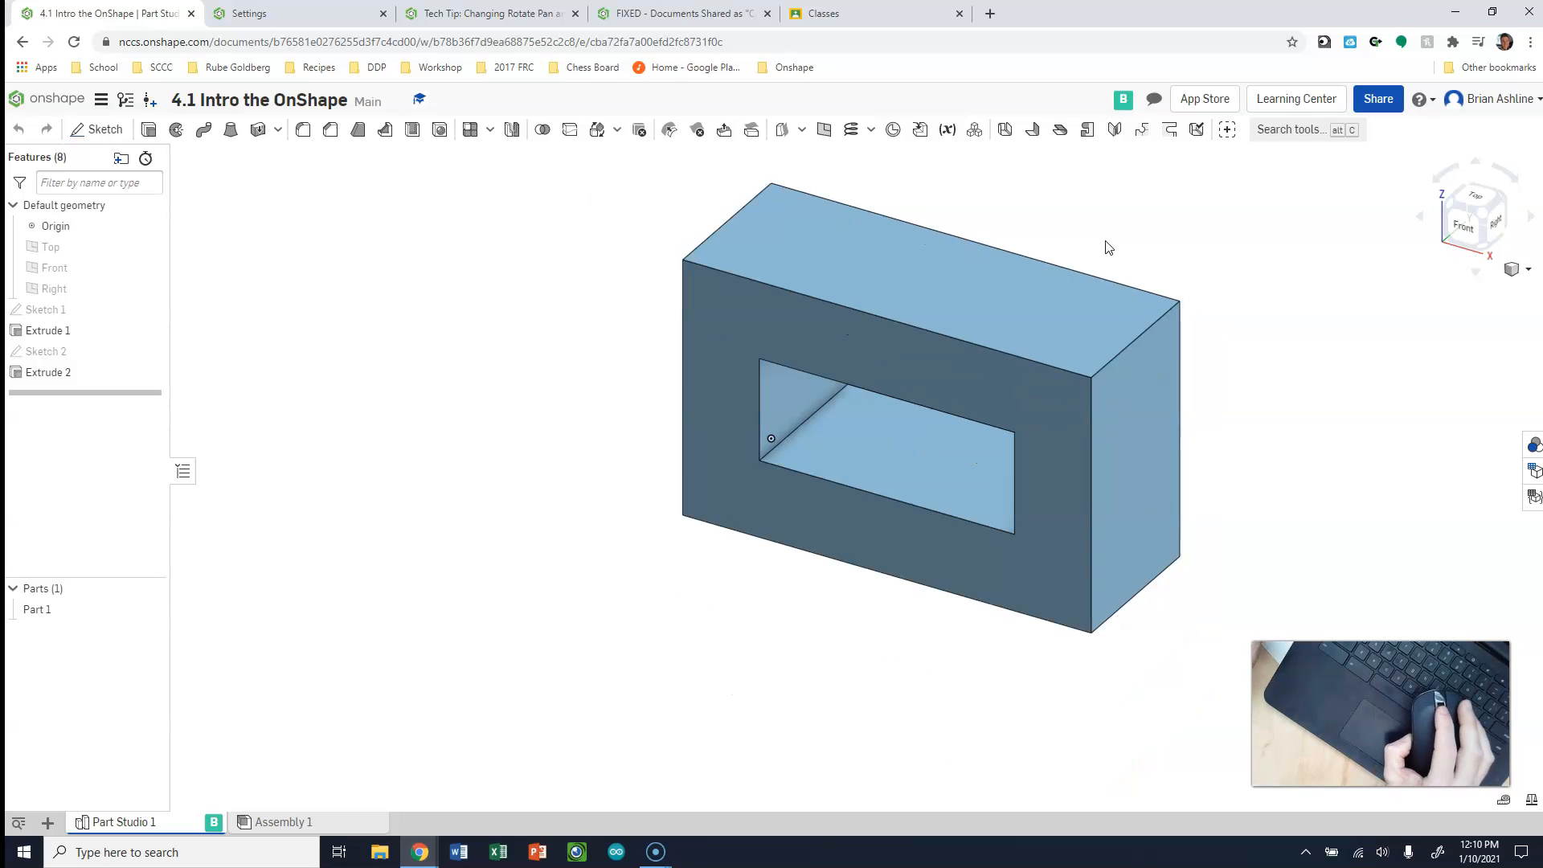
Zoom out and in on the block to practise changing its size in the view
{"action": "scroll", "coordinate": [1108, 247], "scroll_direction": "down", "scroll_amount": 2}
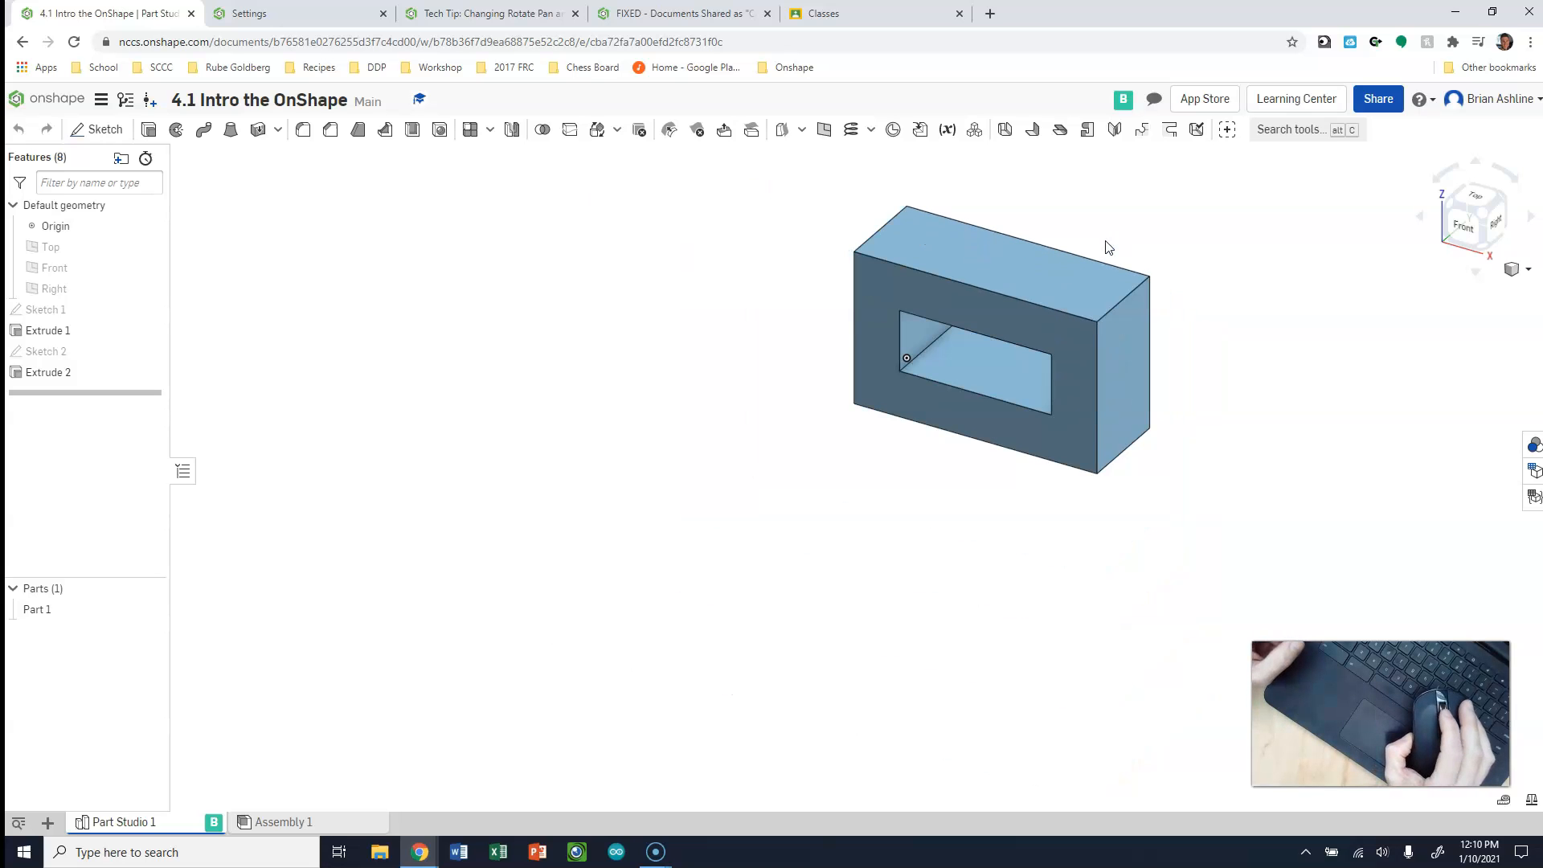
{"action": "scroll", "coordinate": [1107, 247], "scroll_direction": "up", "scroll_amount": 5}
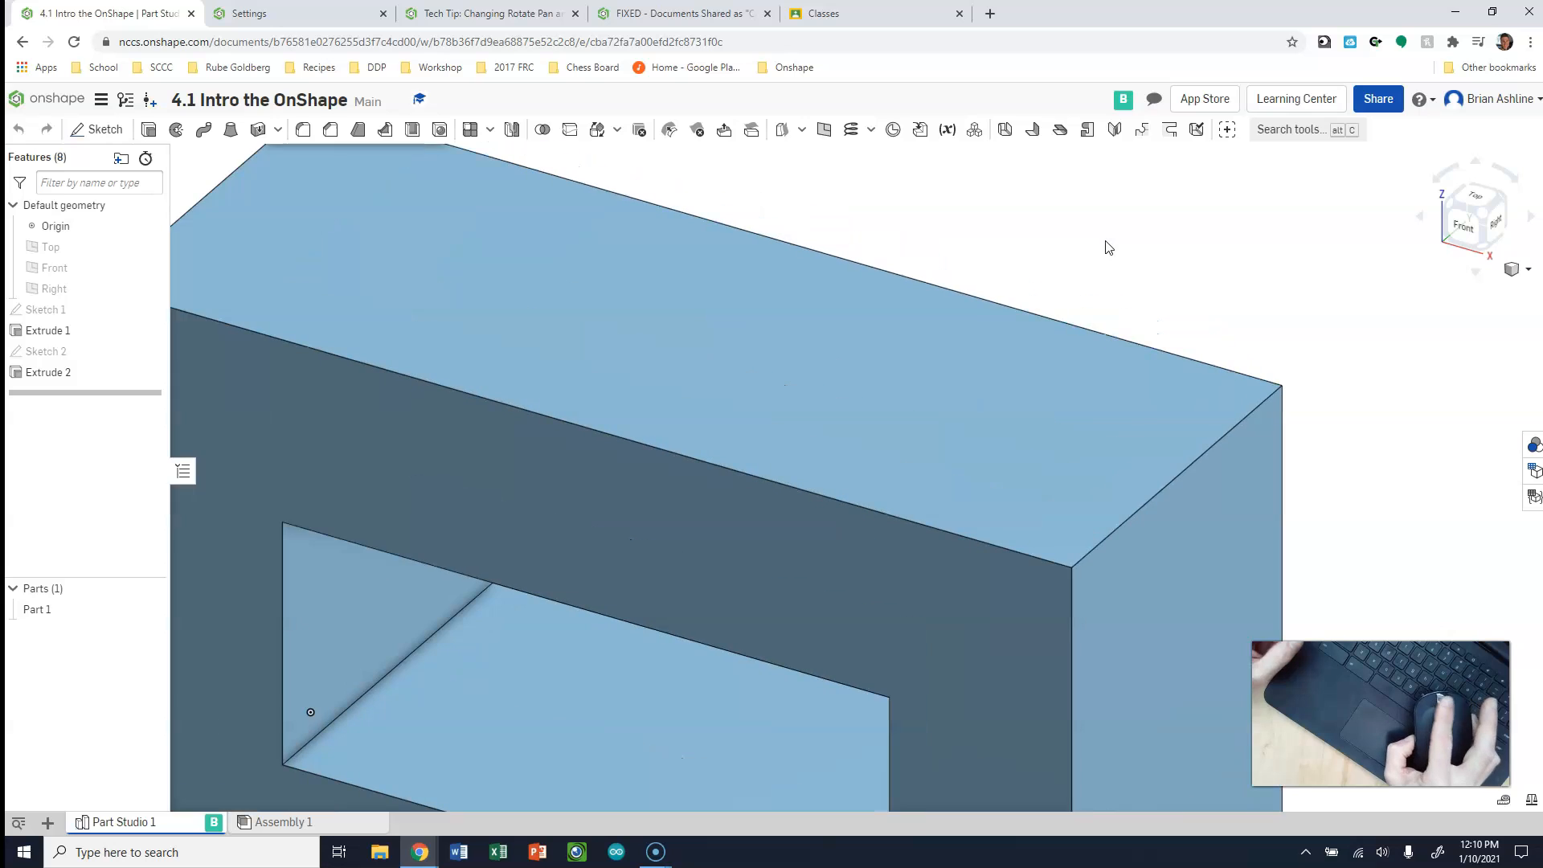
{"action": "scroll", "coordinate": [1107, 246], "scroll_direction": "down", "scroll_amount": 2}
{"action": "scroll", "coordinate": [1107, 247], "scroll_direction": "down", "scroll_amount": 2}
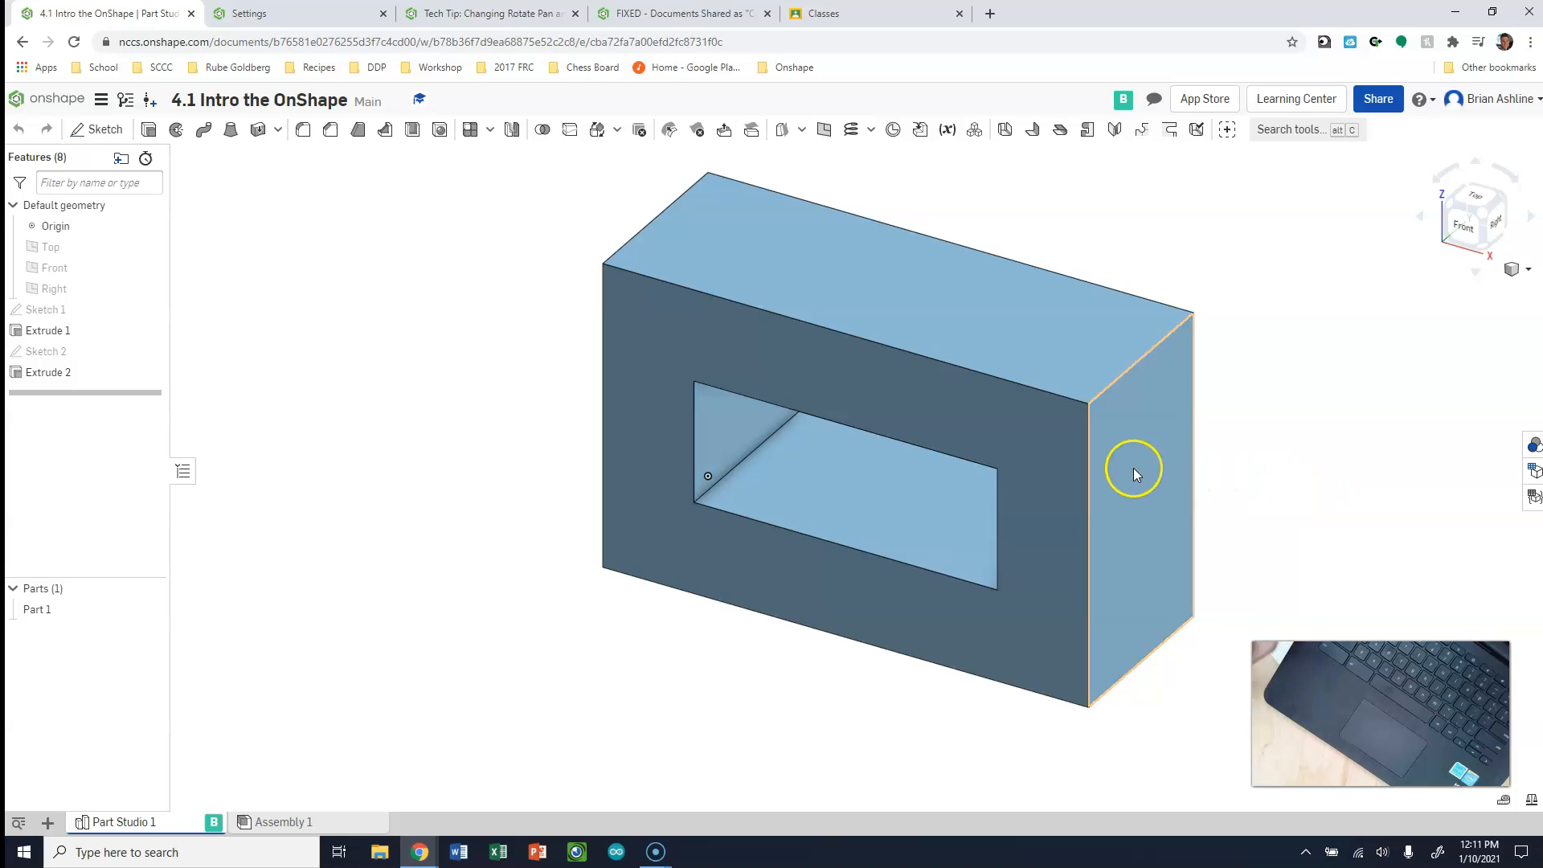
Pan the block across the view in small moves while keeping its orientation
{"action": "middle_click_drag", "start_coordinate": [1350, 459], "coordinate": [1246, 517]}
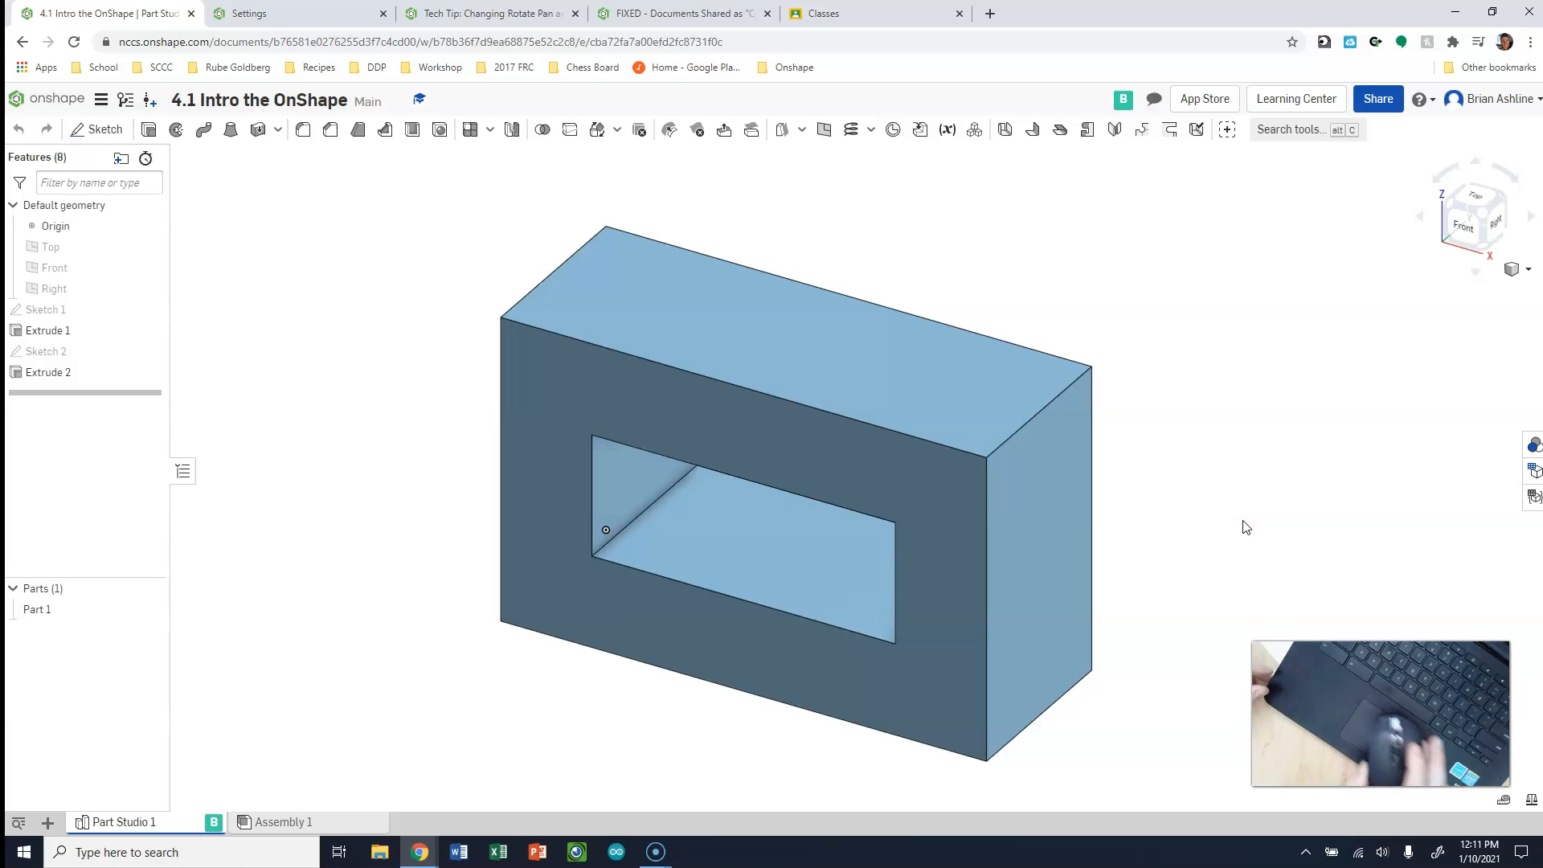
{"action": "left_click", "coordinate": [1247, 524]}
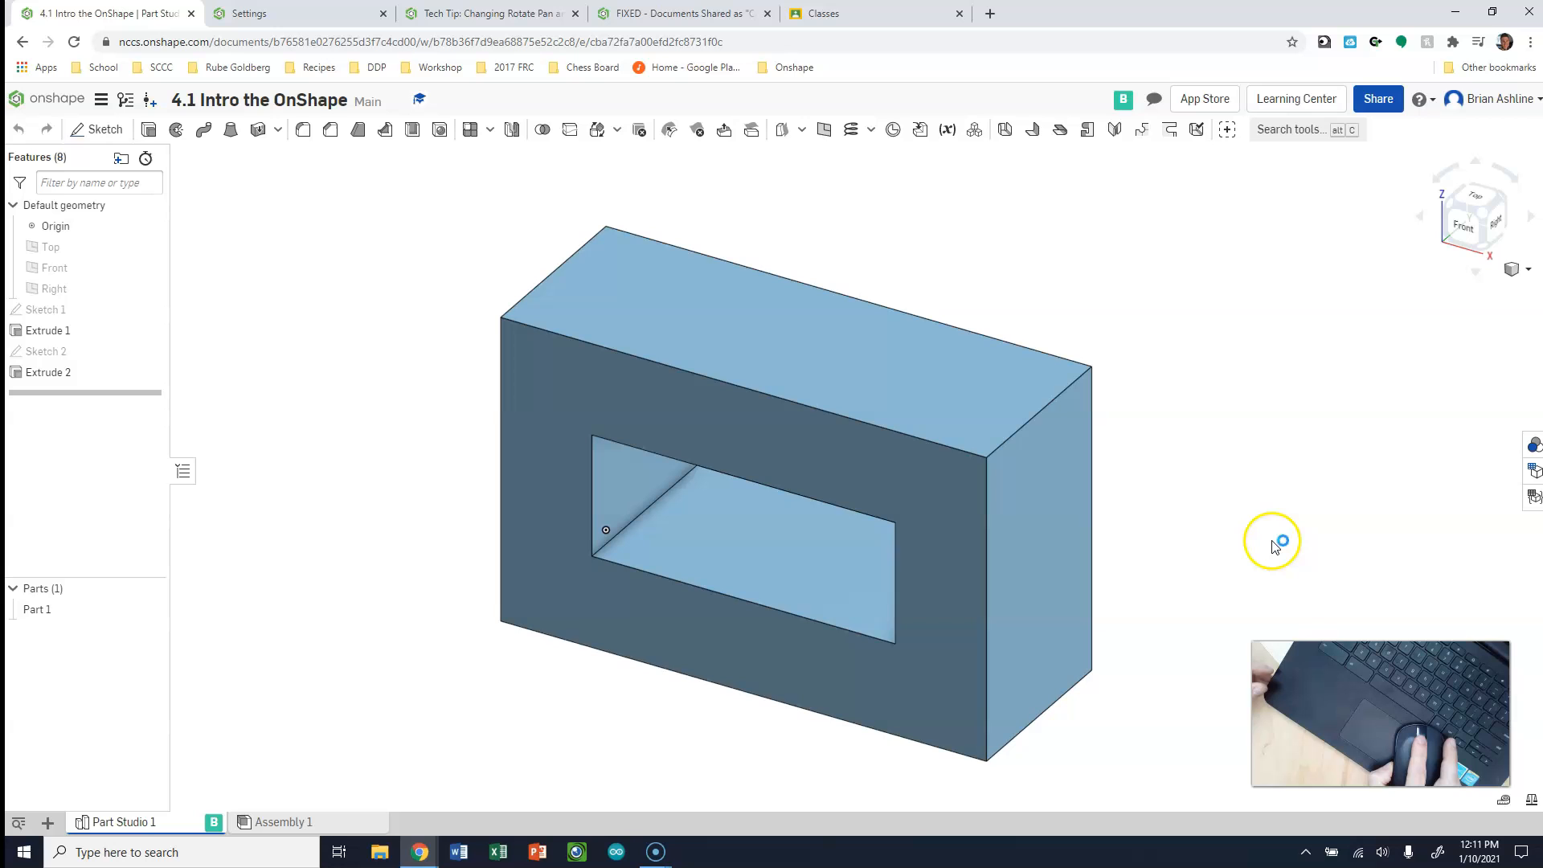
{"action": "mouse_move", "coordinate": [1271, 541]}
{"action": "middle_mouse_down"}
{"action": "mouse_move", "coordinate": [1535, 602]}
{"action": "mouse_move", "coordinate": [1233, 503]}
{"action": "mouse_move", "coordinate": [1336, 520]}
{"action": "mouse_move", "coordinate": [1272, 524]}
{"action": "middle_mouse_up"}
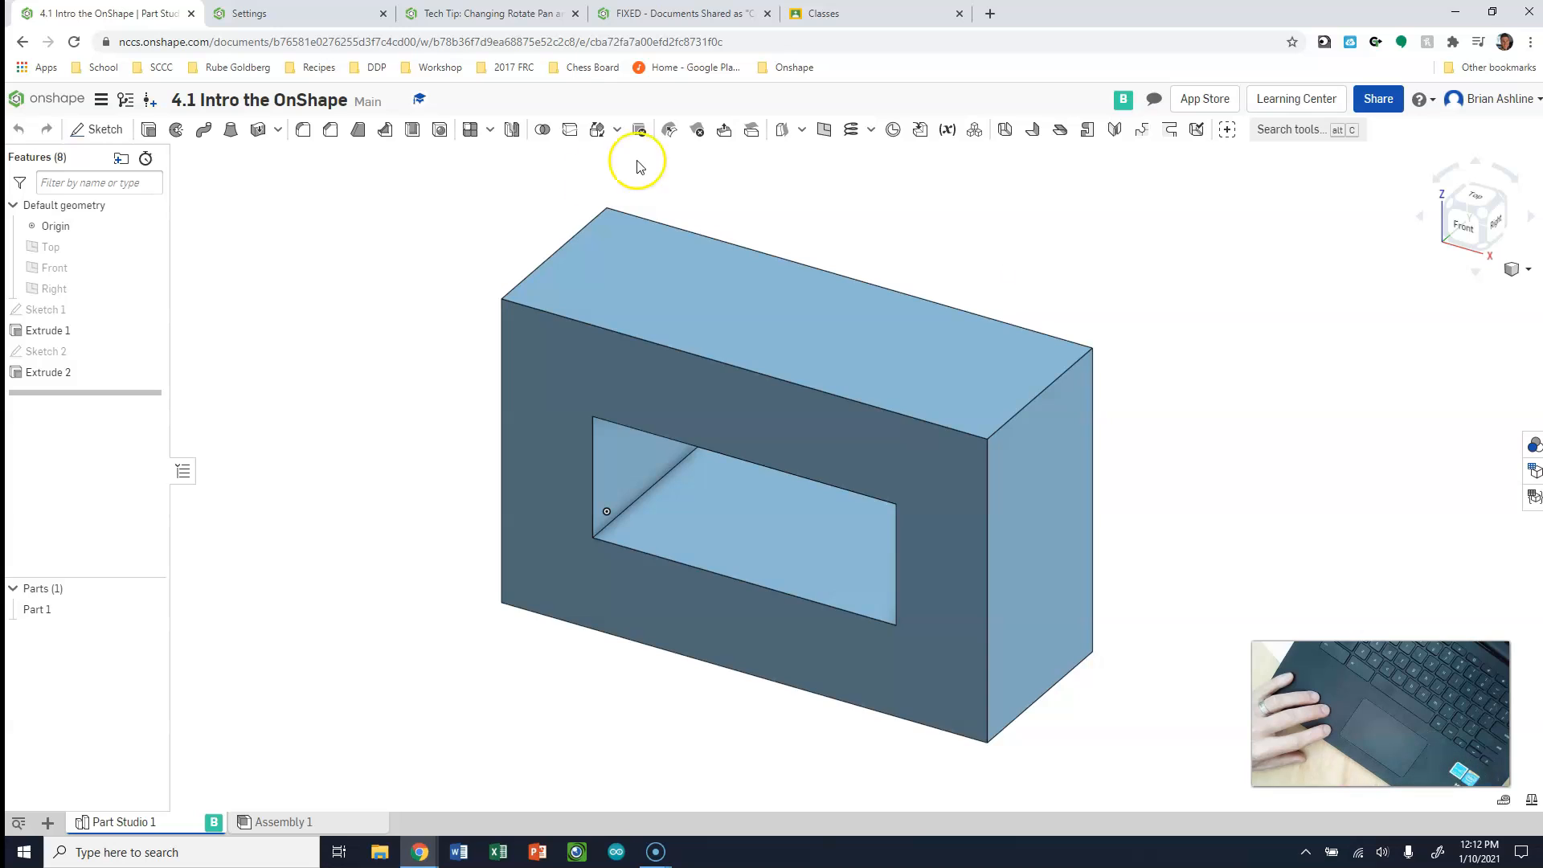
{"action": "mouse_move", "coordinate": [836, 523]}
{"action": "right_mouse_down"}
{"action": "mouse_move", "coordinate": [699, 506]}
{"action": "mouse_move", "coordinate": [840, 508]}
{"action": "right_mouse_up"}
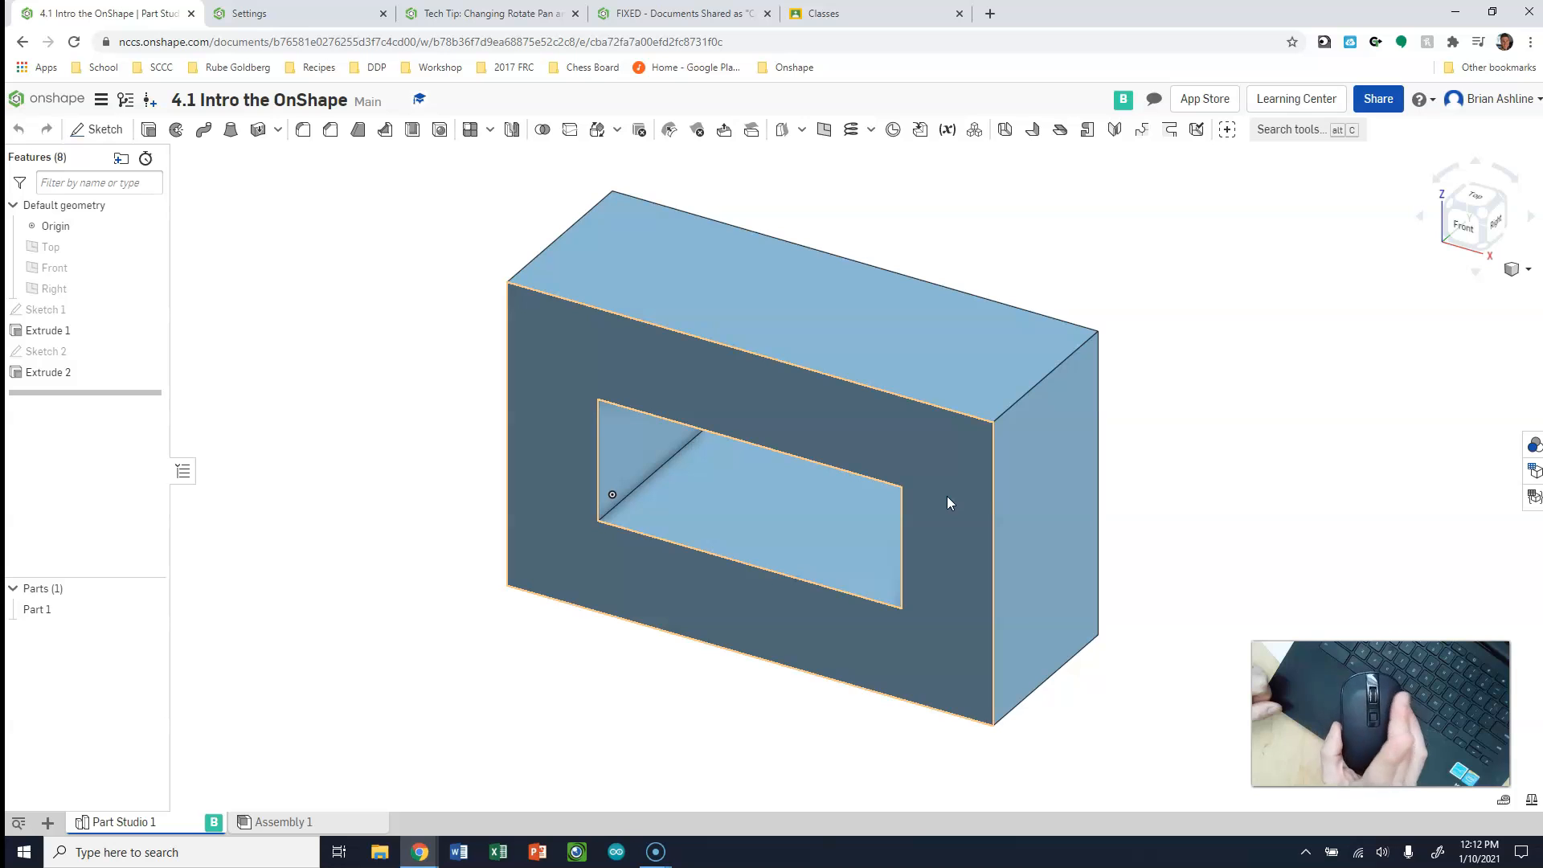
Rotate the block freely and straighten it to the front view, and repeat with the right view
{"action": "right_click_drag", "start_coordinate": [957, 474], "coordinate": [1133, 502]}
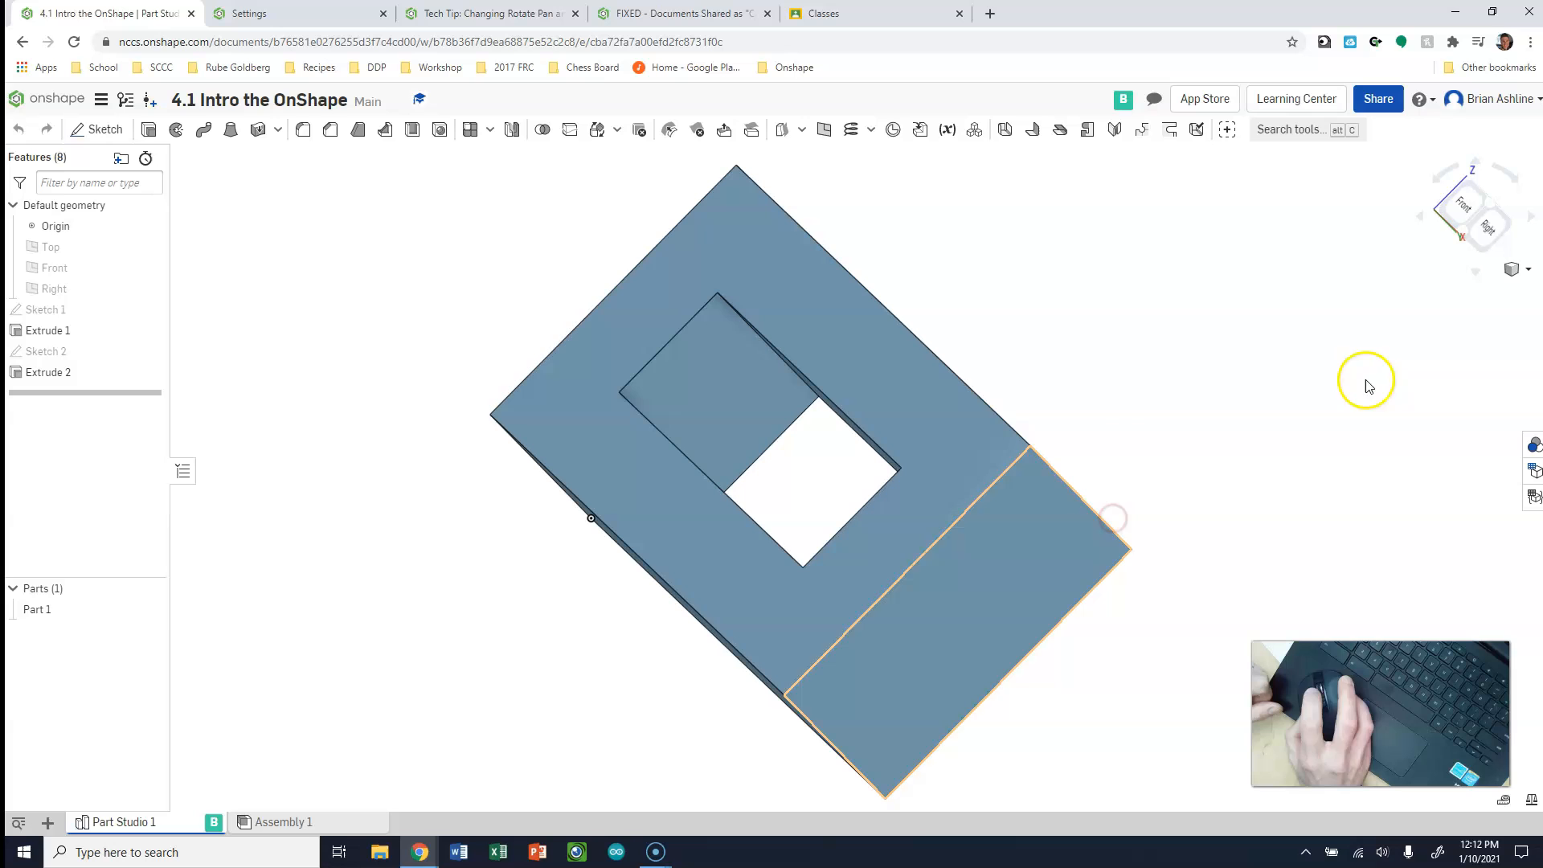
{"action": "left_click", "coordinate": [1475, 201]}
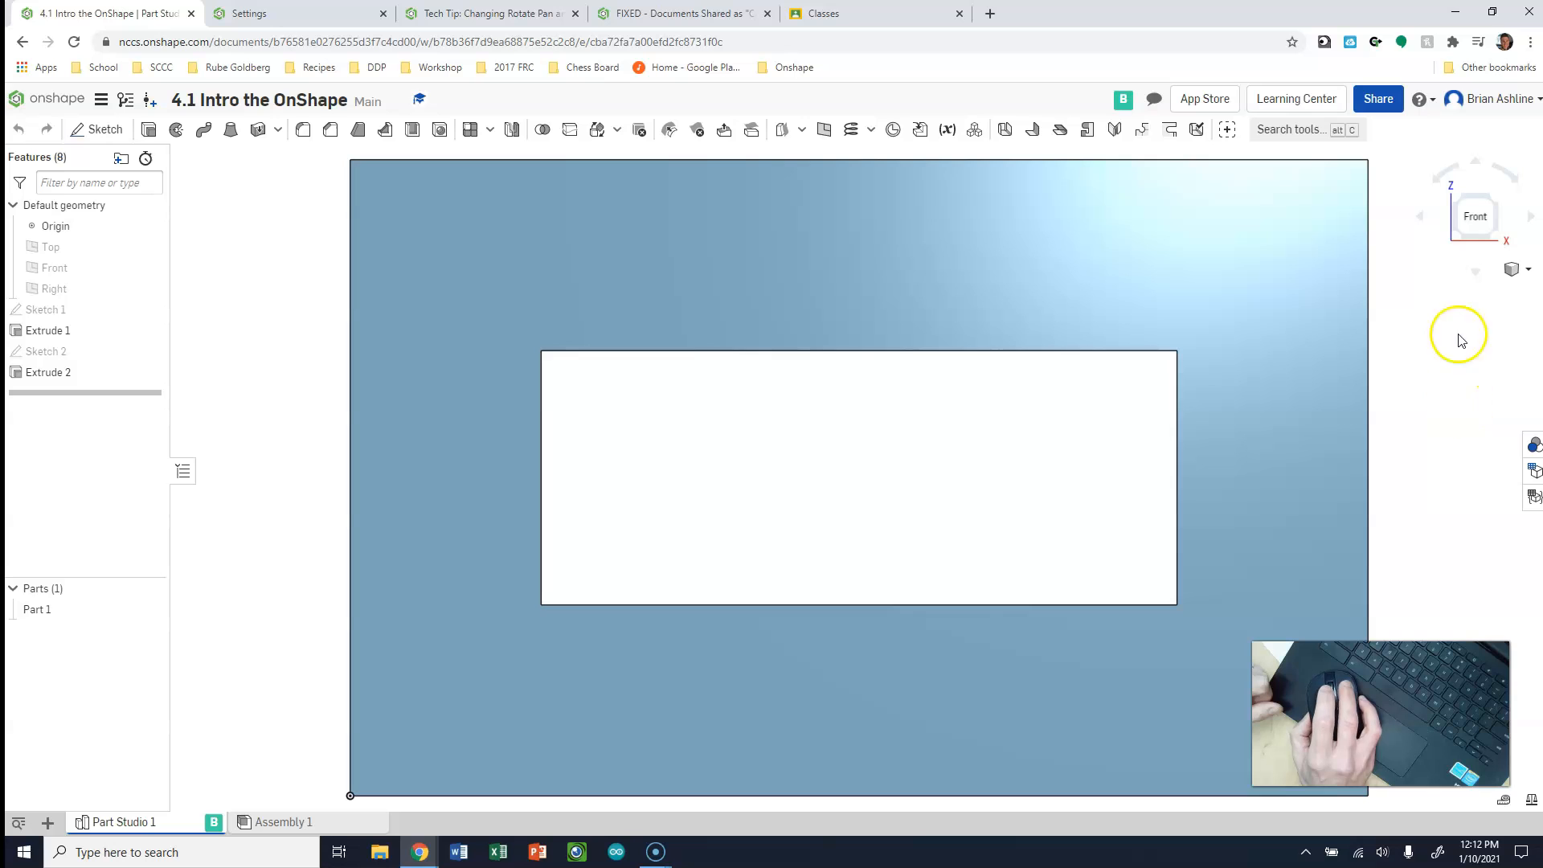
{"action": "right_click_drag", "start_coordinate": [1419, 434], "coordinate": [1350, 424]}
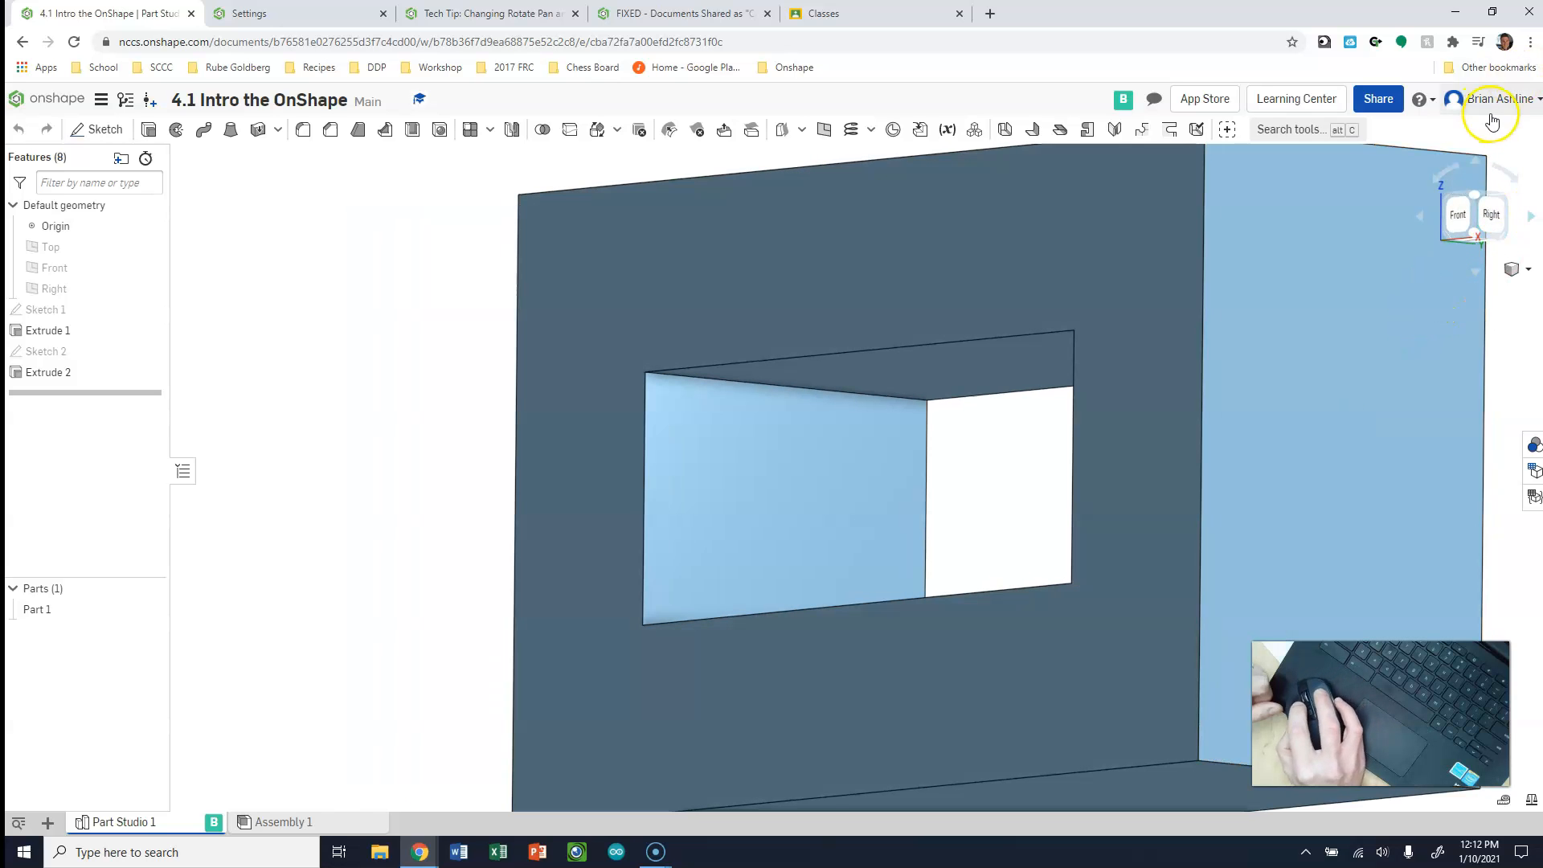
{"action": "left_click", "coordinate": [1491, 214]}
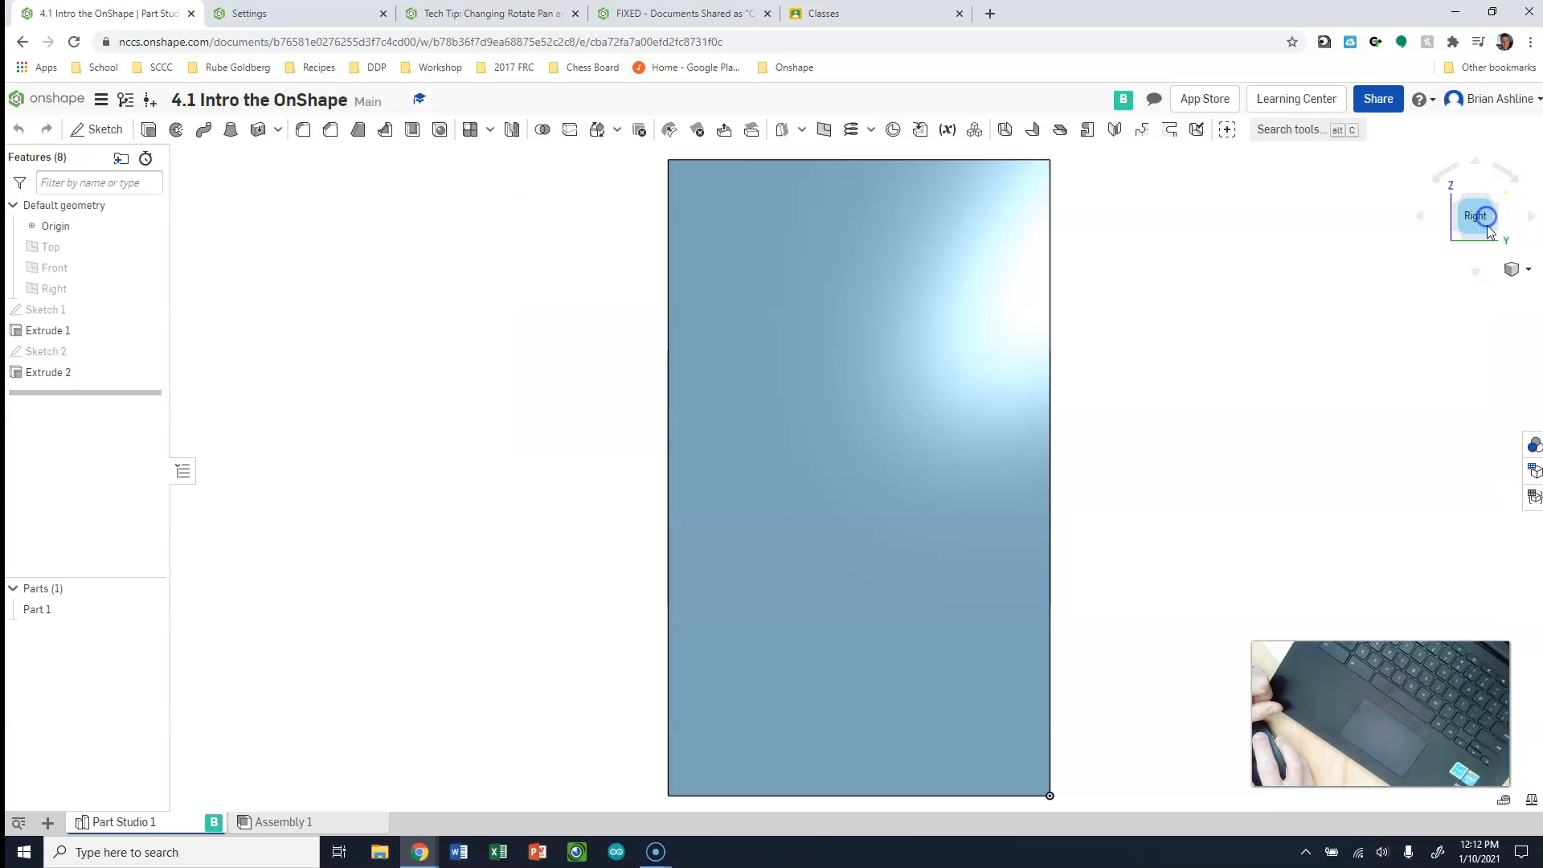
Turn the view sideways in increments past the block's back, and restore the front view and the front-top-right corner view
{"action": "left_click", "coordinate": [1421, 217]}
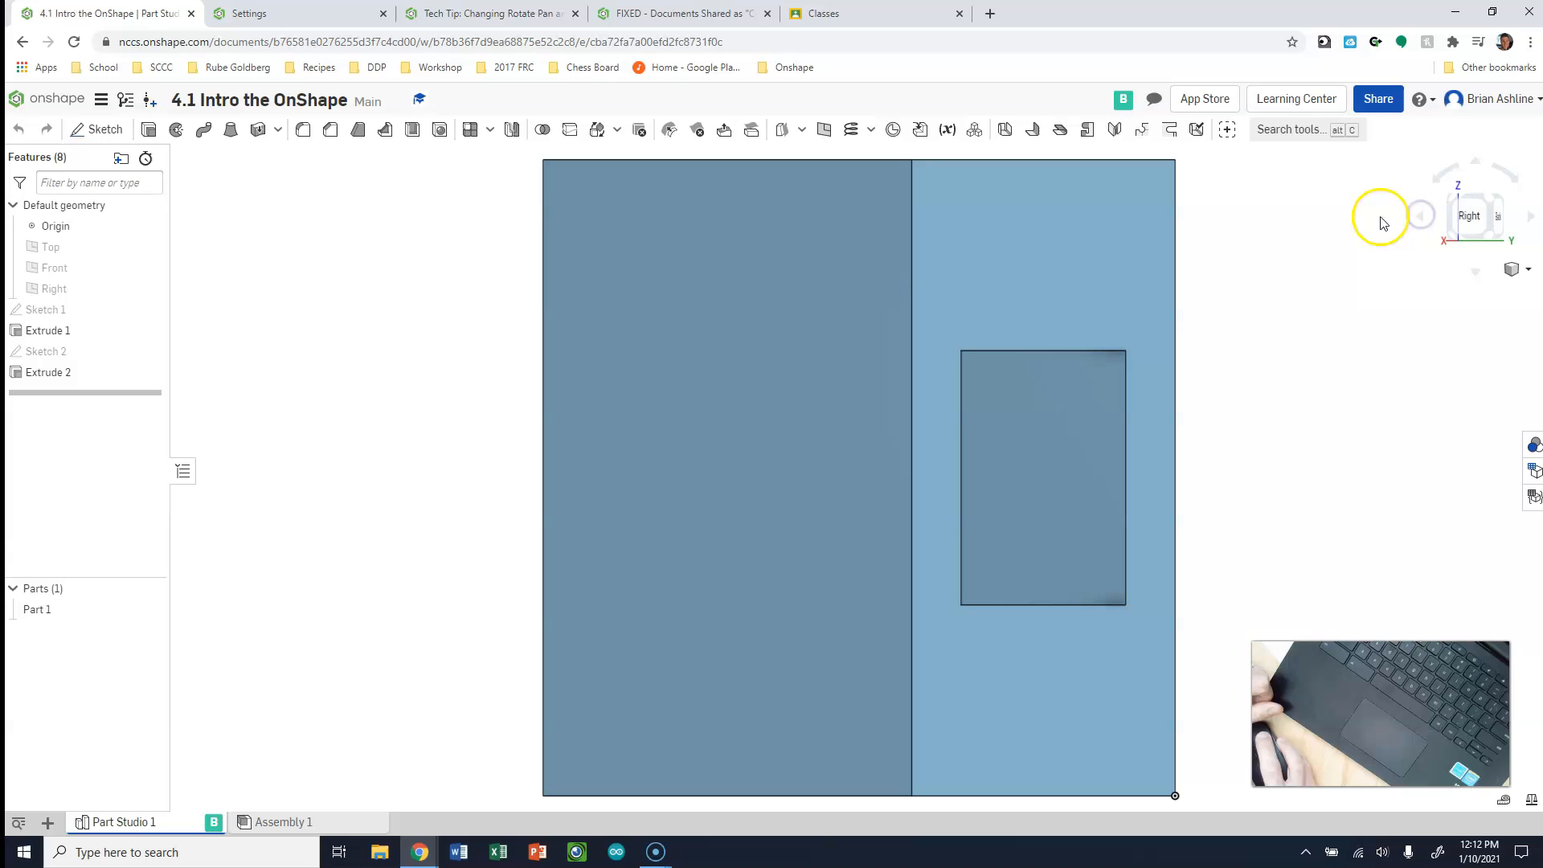
{"action": "left_click", "coordinate": [1495, 215]}
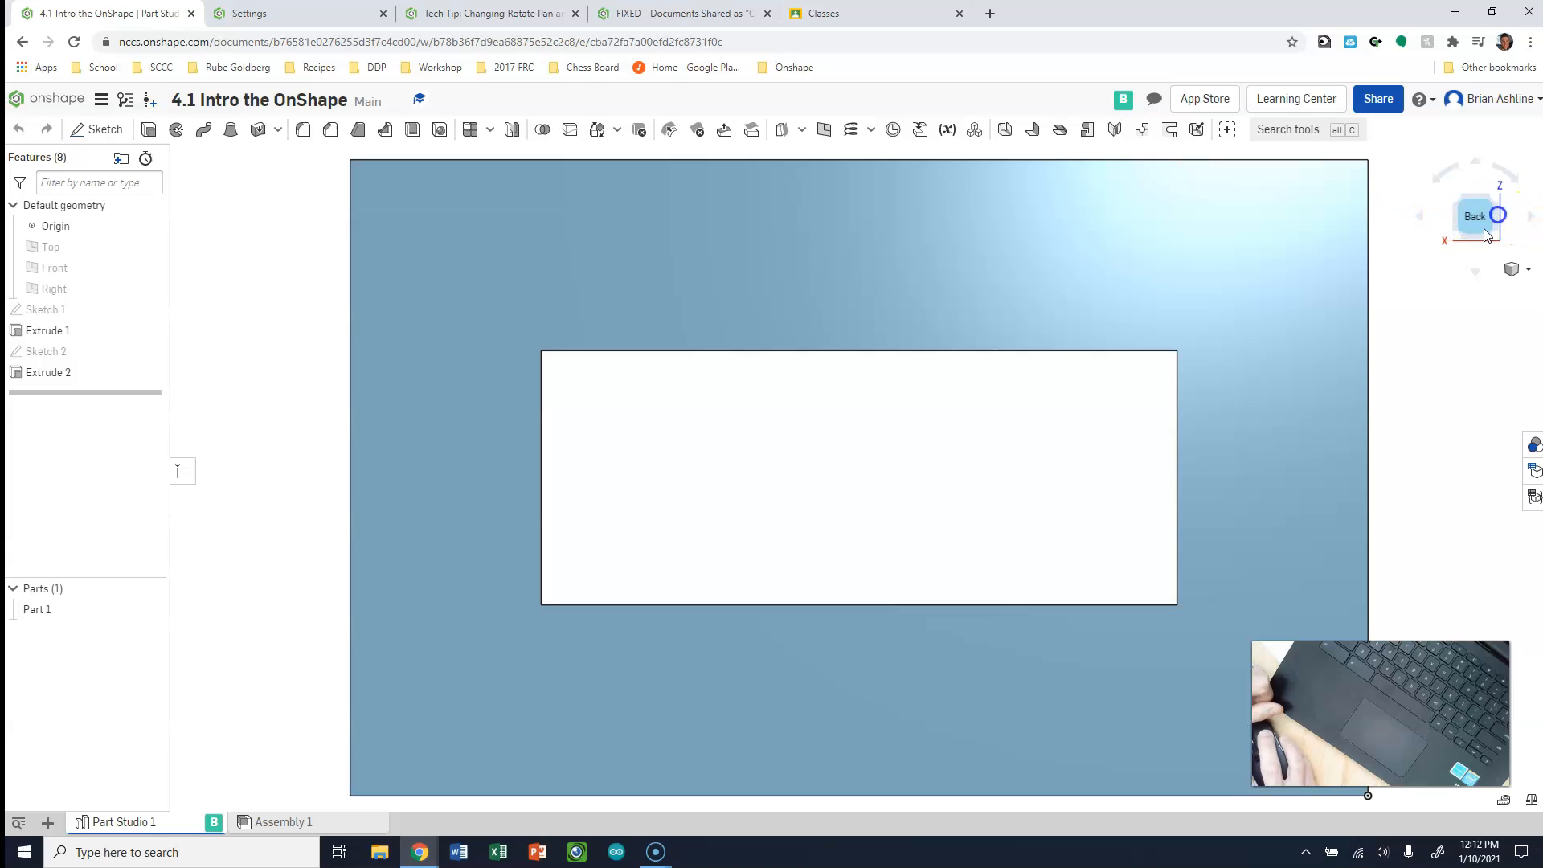
{"action": "left_click", "coordinate": [1420, 218]}
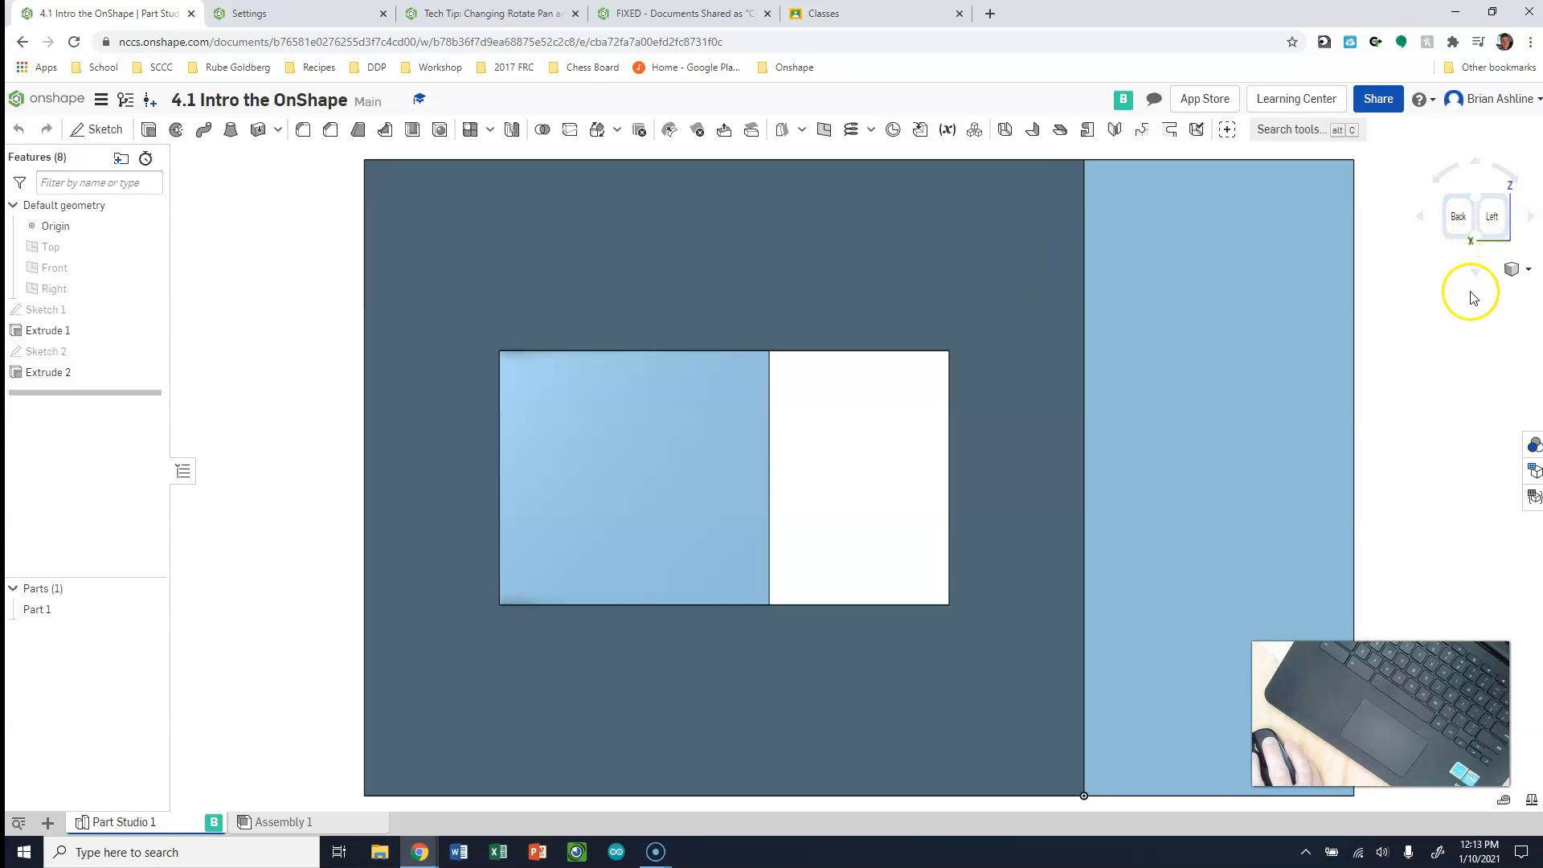
{"action": "key", "text": "shift+1"}
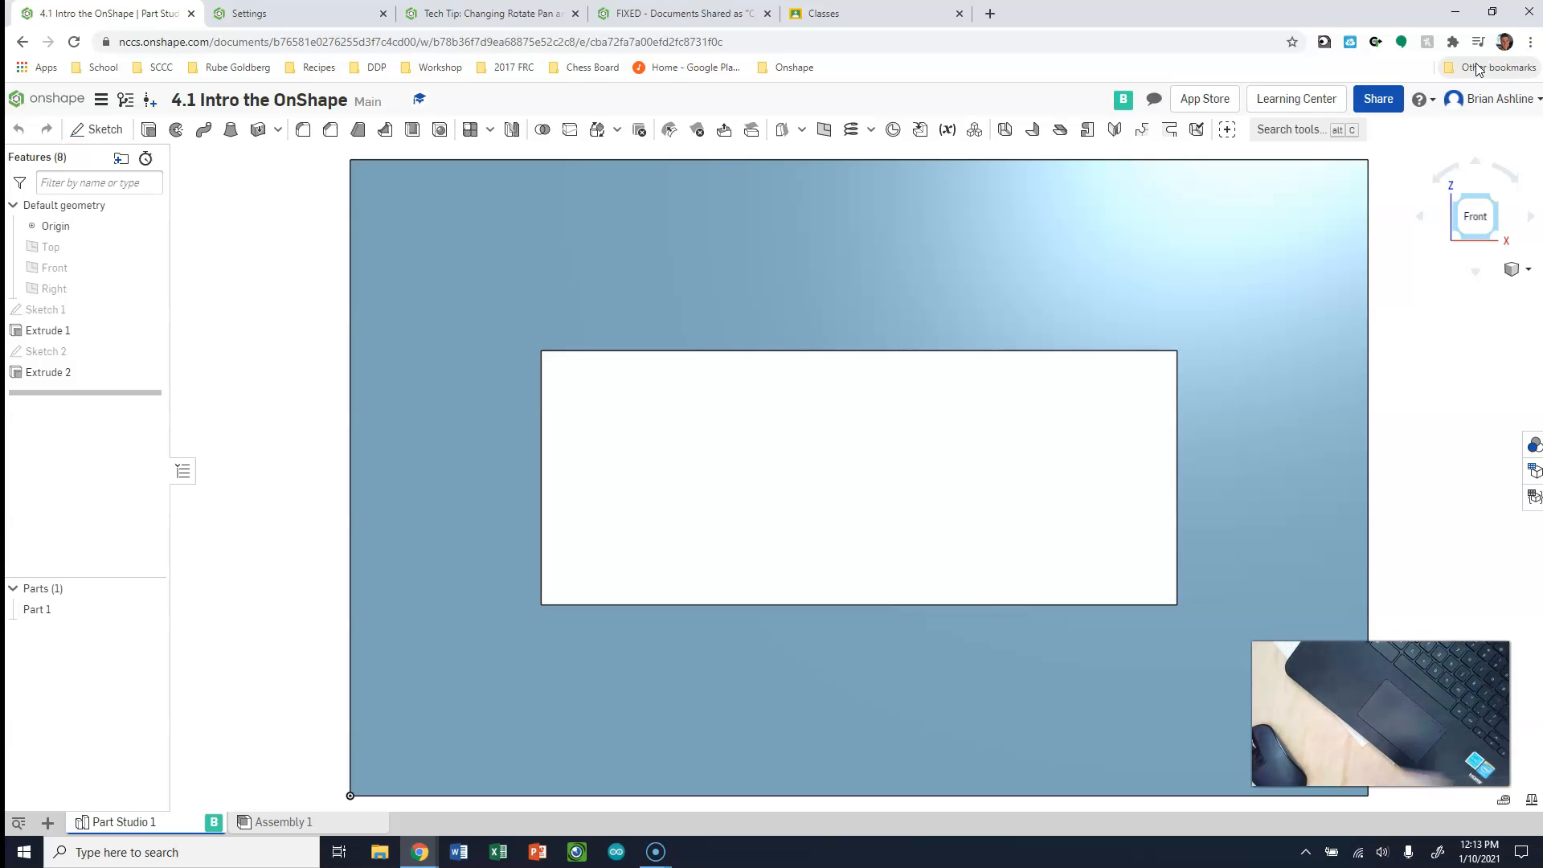
{"action": "left_click", "coordinate": [1495, 199]}
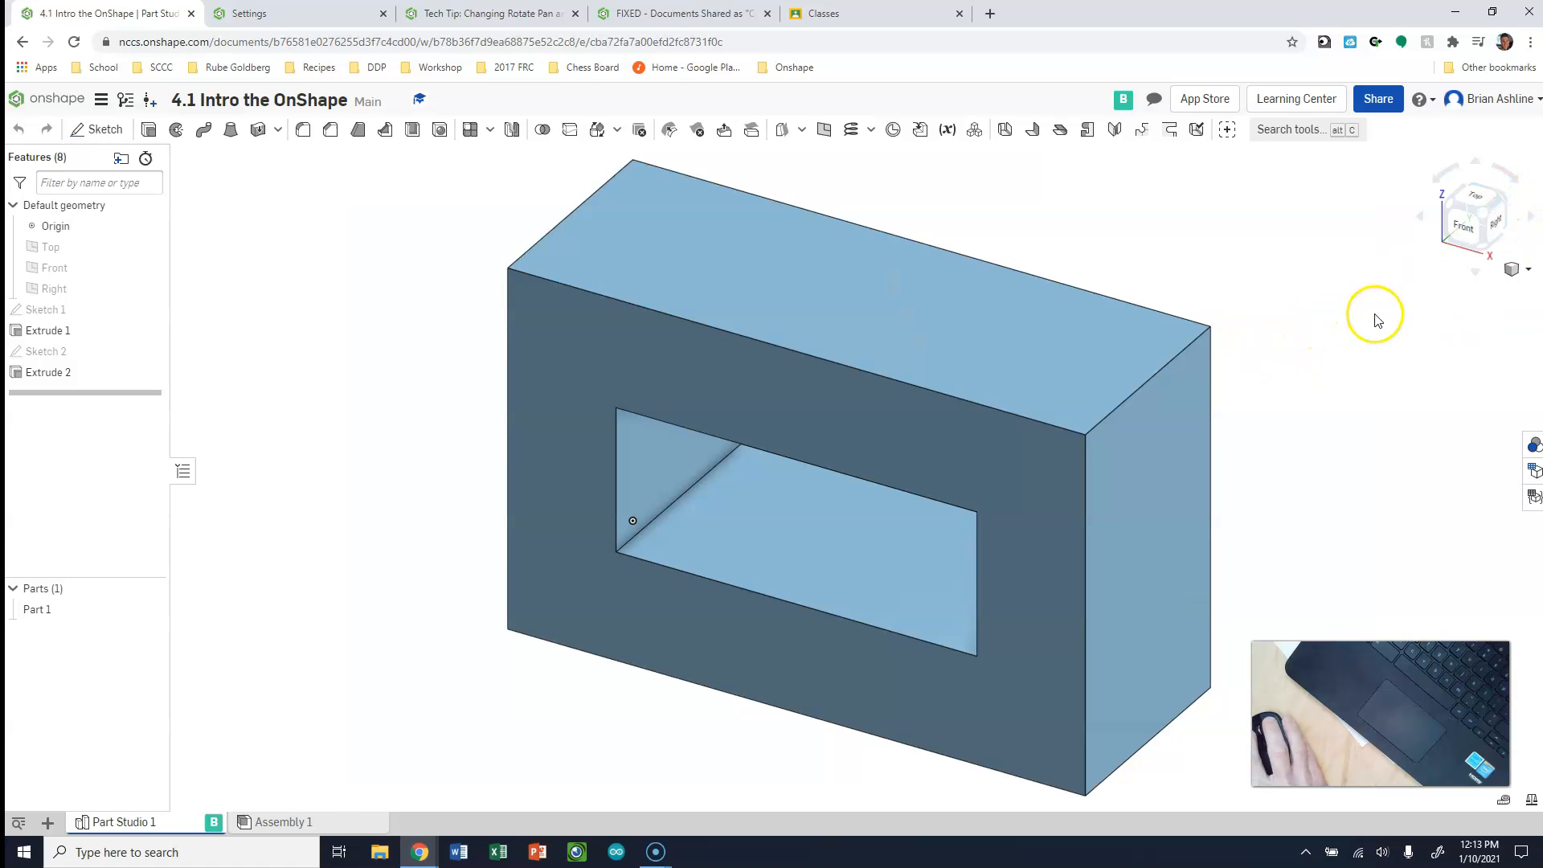
Open the Onshape Learning Center and return to the Part Studio document
{"action": "left_click", "coordinate": [1306, 100]}
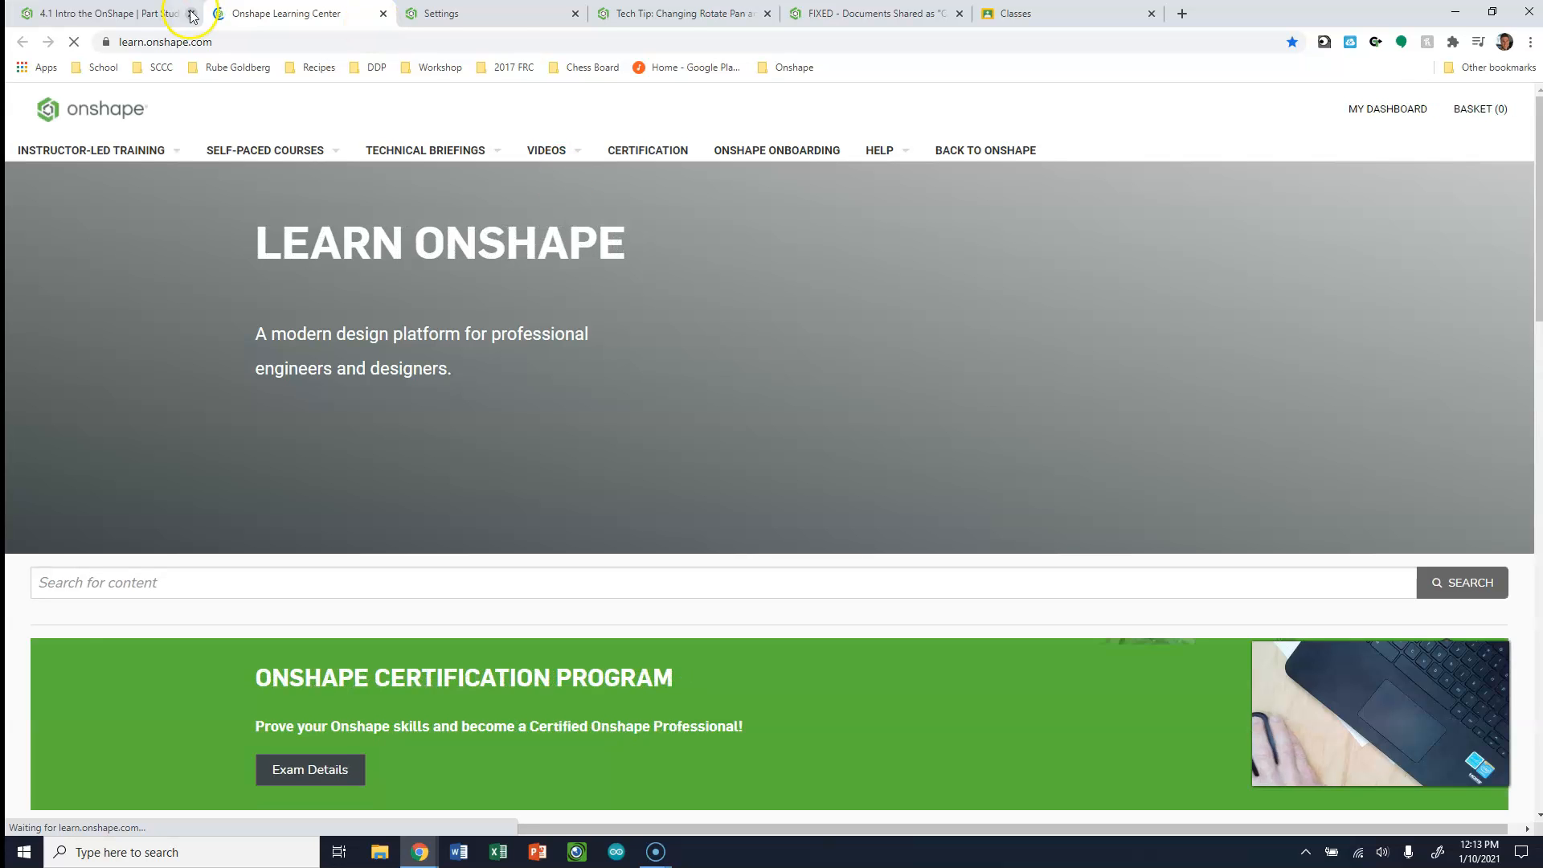
{"action": "left_click", "coordinate": [112, 13]}
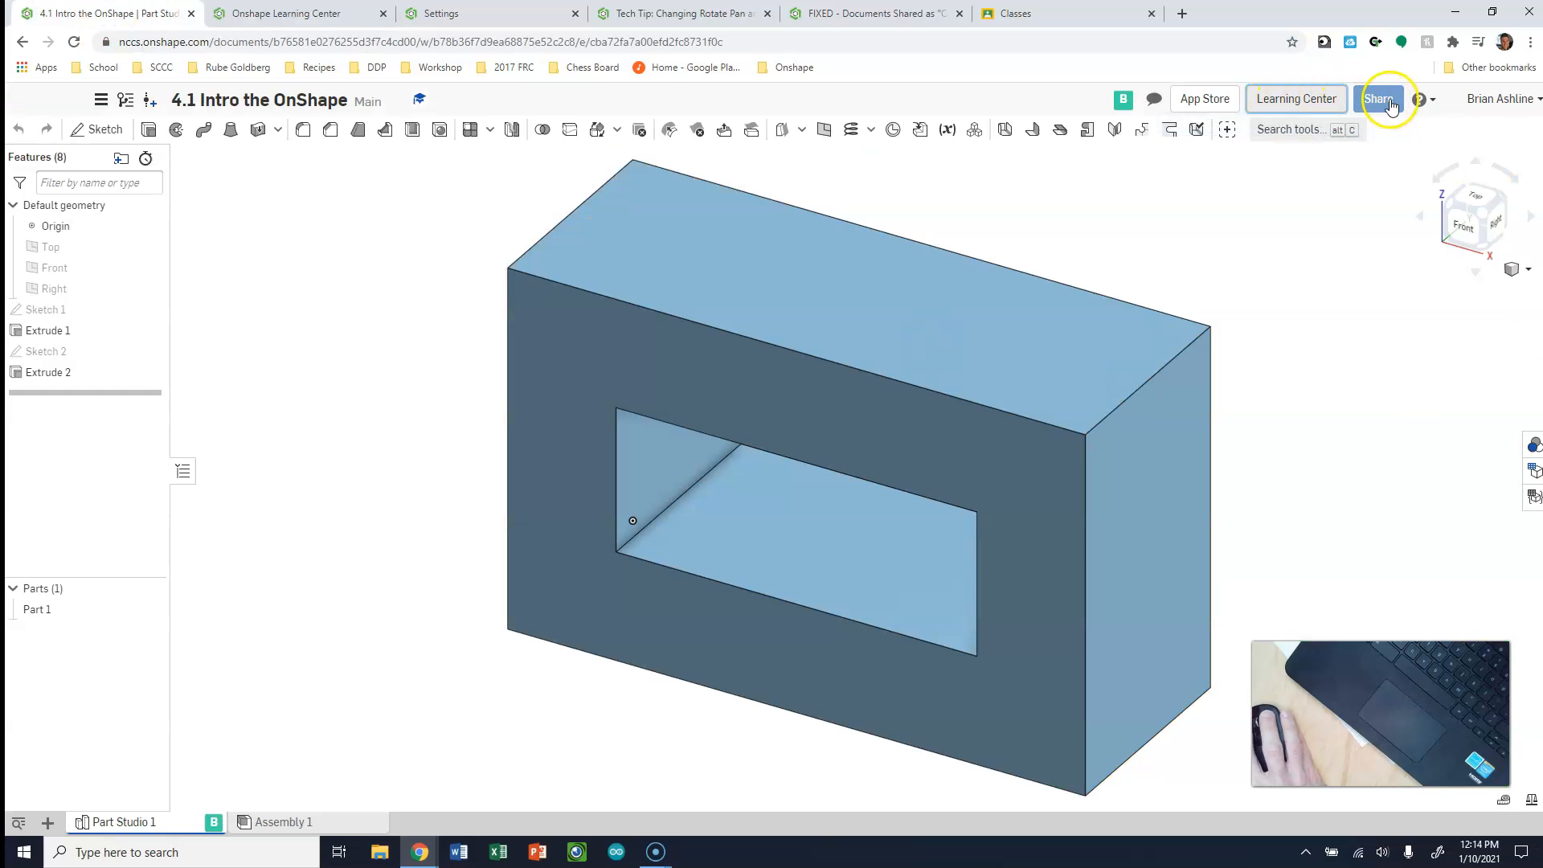
Open the keyboard shortcuts reference, examine the 3D view shortcuts from front to isometric view, and close the reference
{"action": "left_click", "coordinate": [1426, 101]}
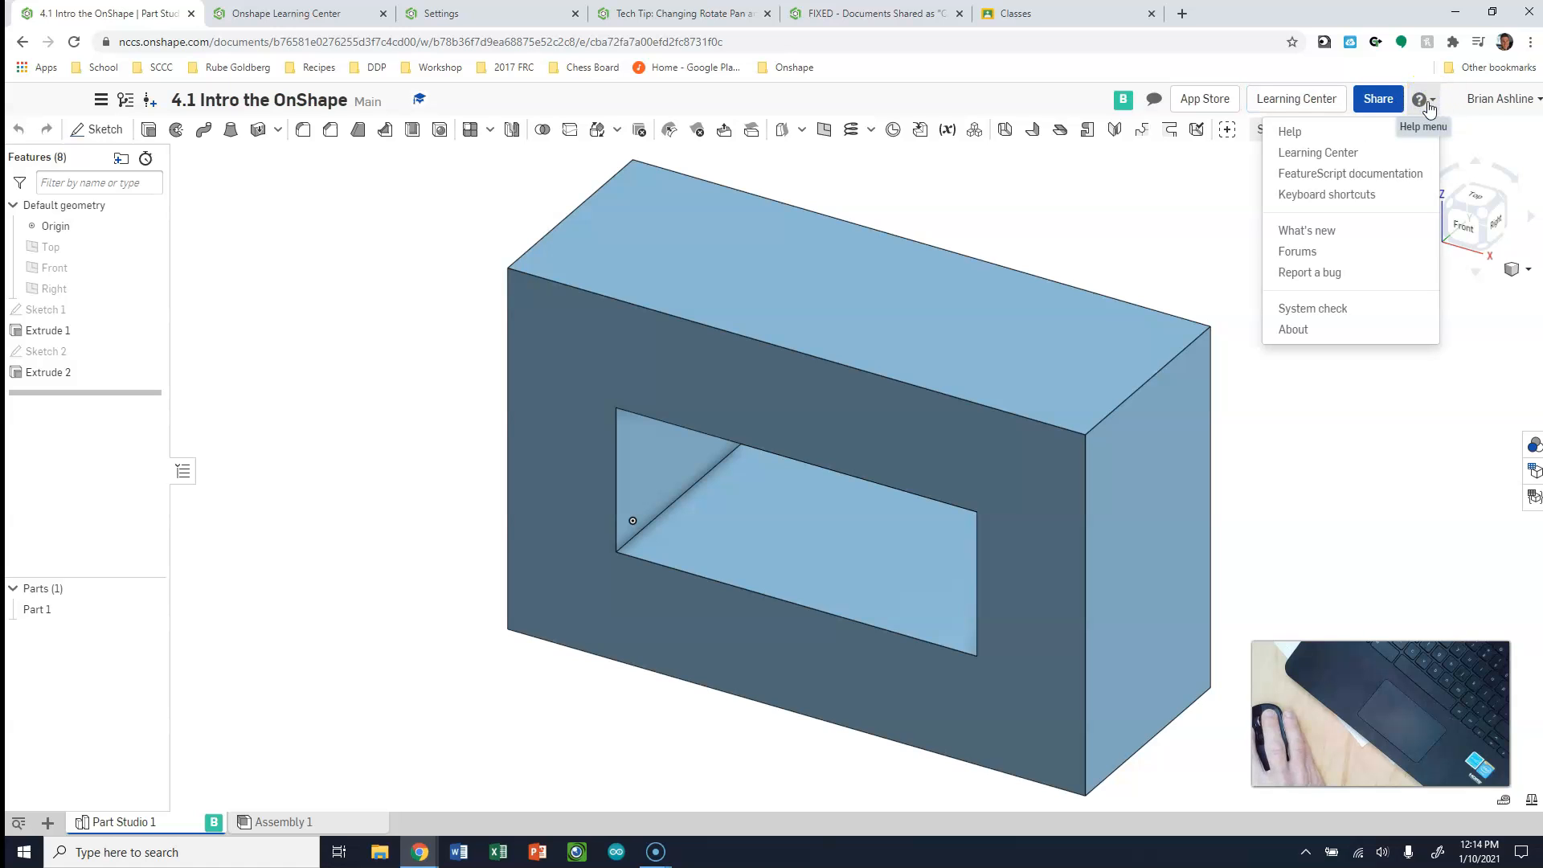
{"action": "left_click", "coordinate": [1379, 151]}
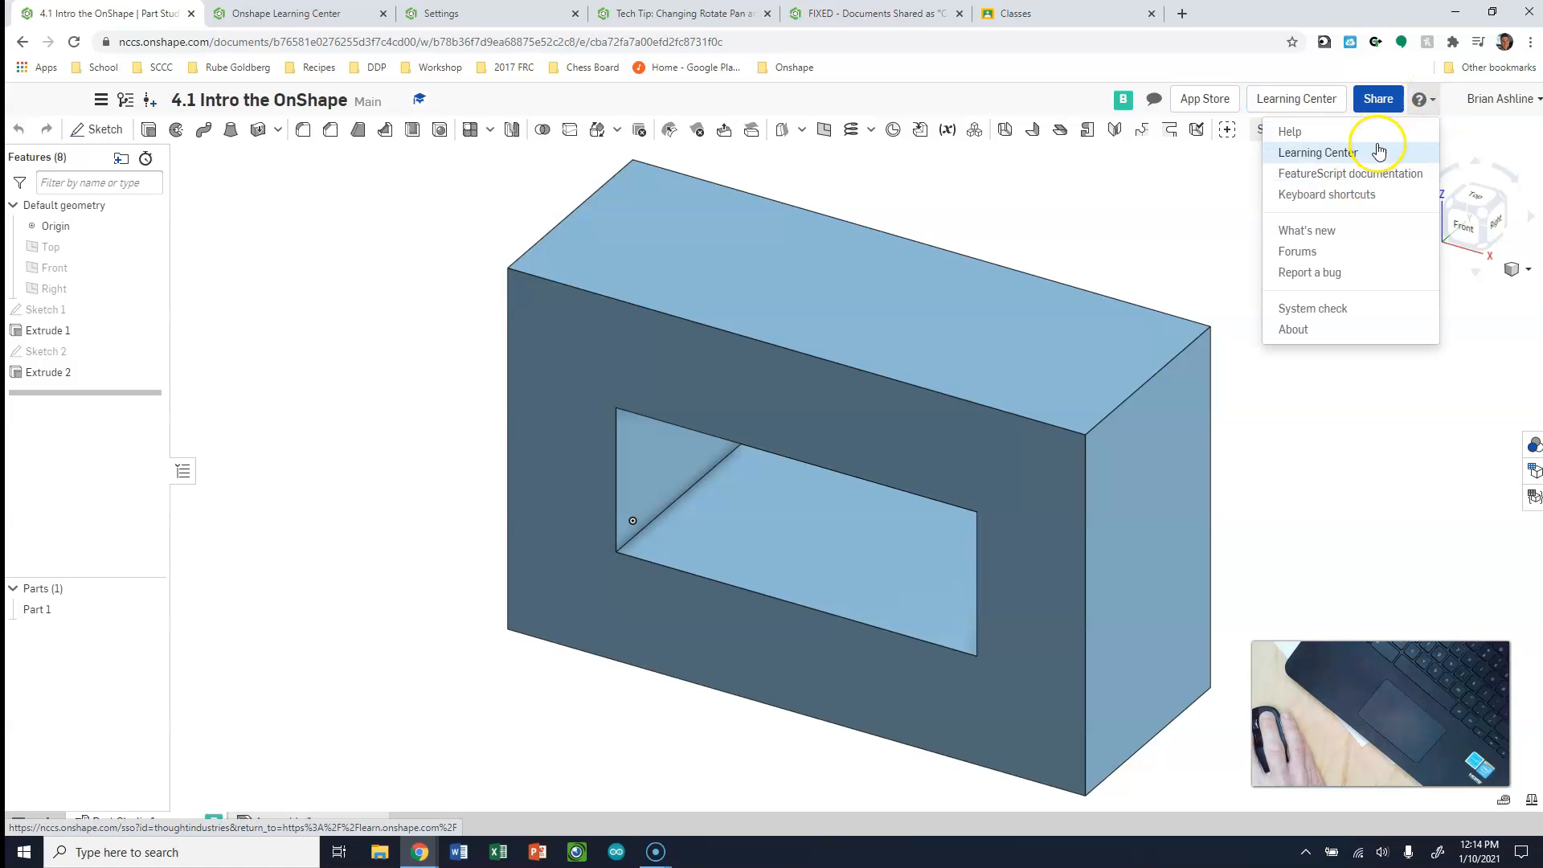
{"action": "left_click", "coordinate": [1356, 194]}
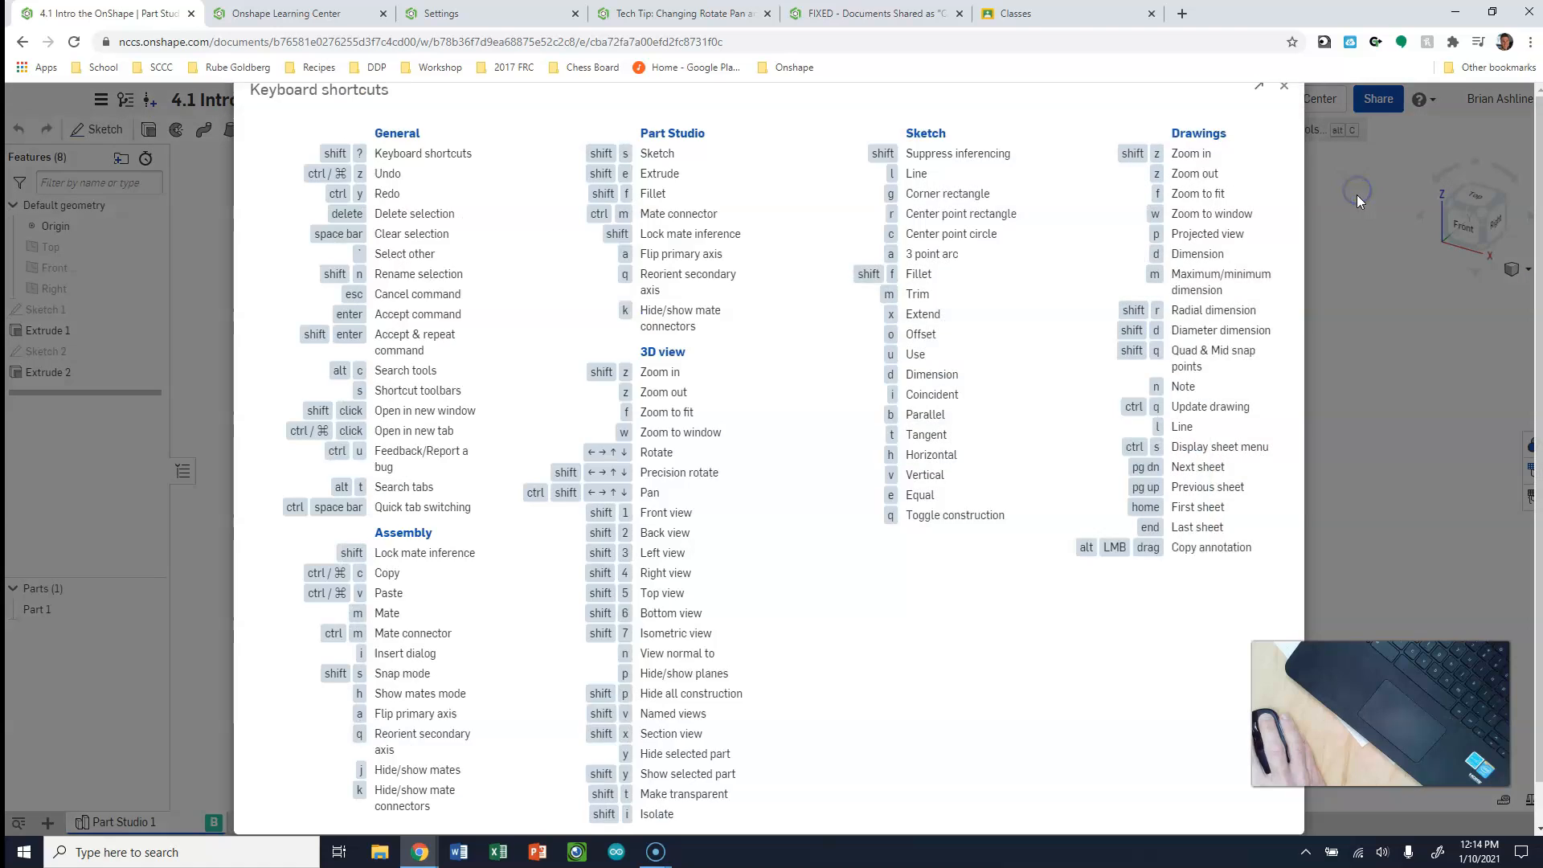
{"action": "scroll", "coordinate": [804, 429], "scroll_direction": "down", "scroll_amount": 1}
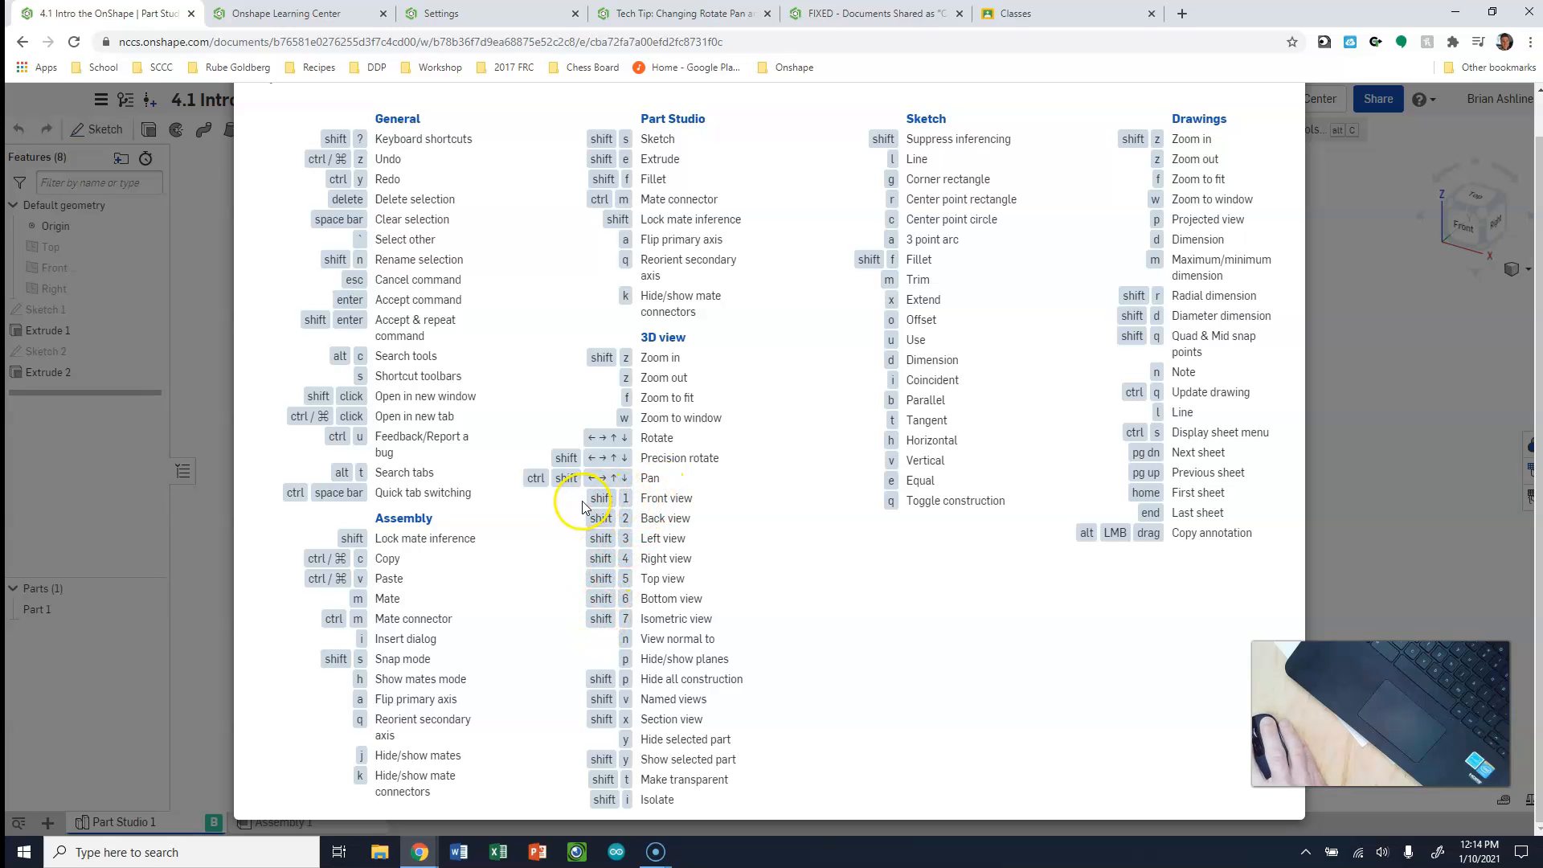
{"action": "left_click_drag", "start_coordinate": [683, 503], "coordinate": [623, 628]}
{"action": "left_click", "coordinate": [754, 606]}
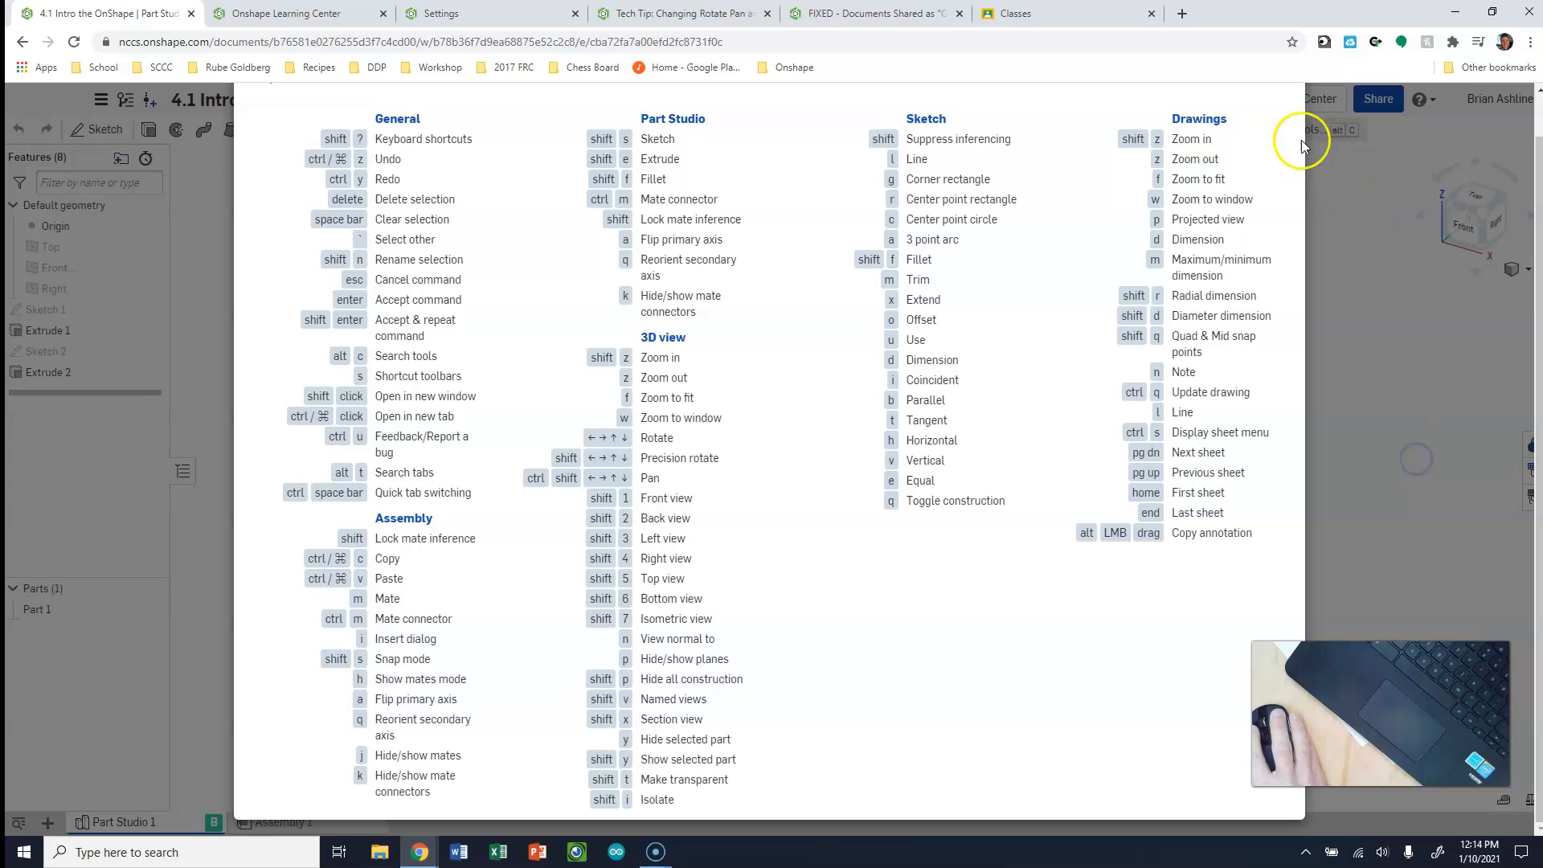
{"action": "left_click", "coordinate": [1507, 468]}
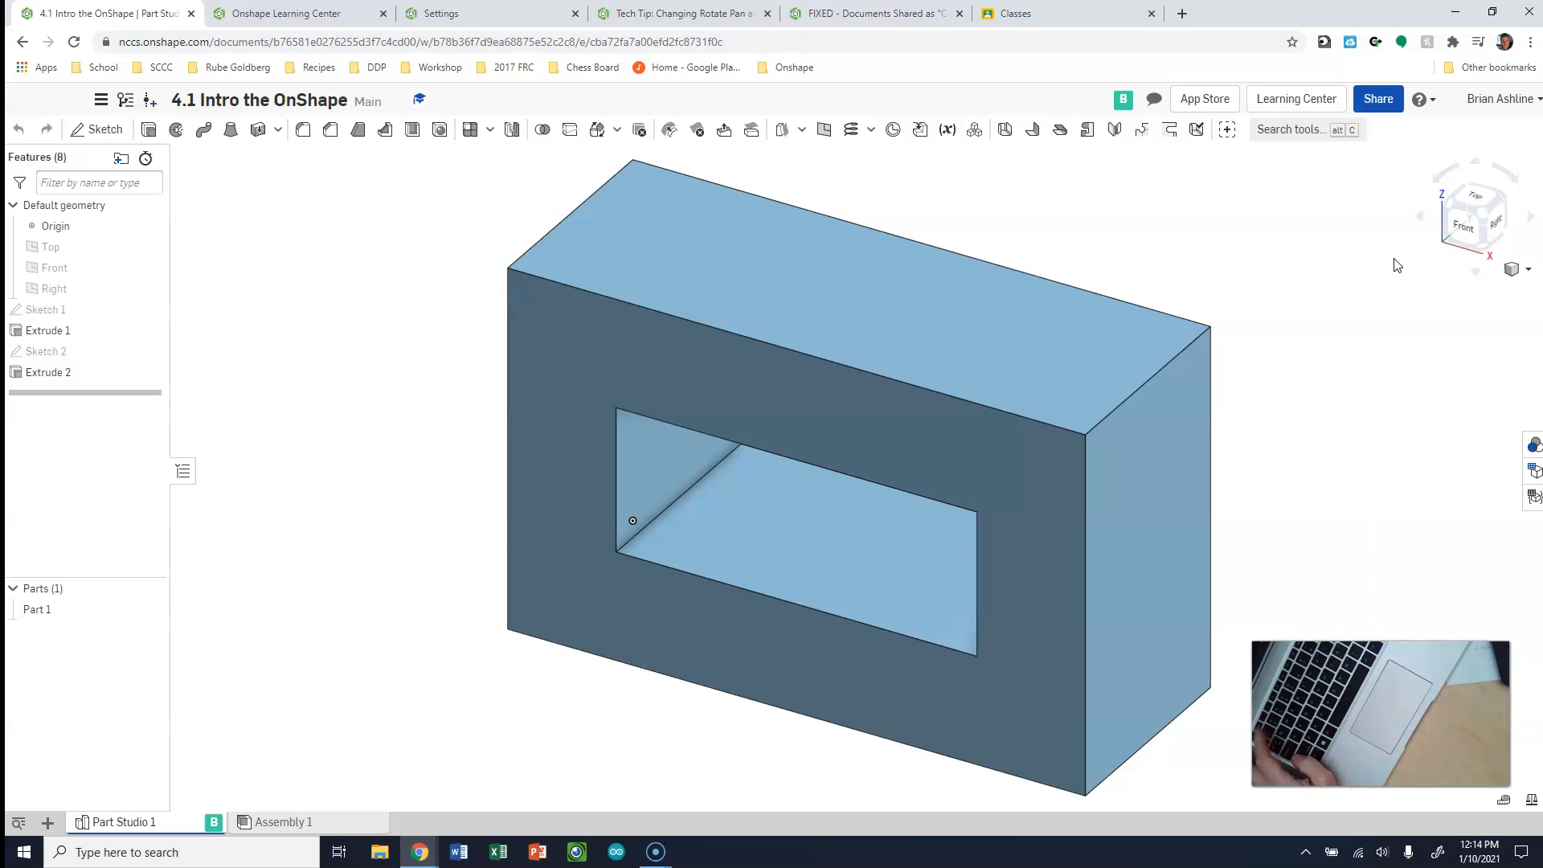
Show the block's front and top views, returning to the isometric view after each one
{"action": "key", "text": "shift+1"}
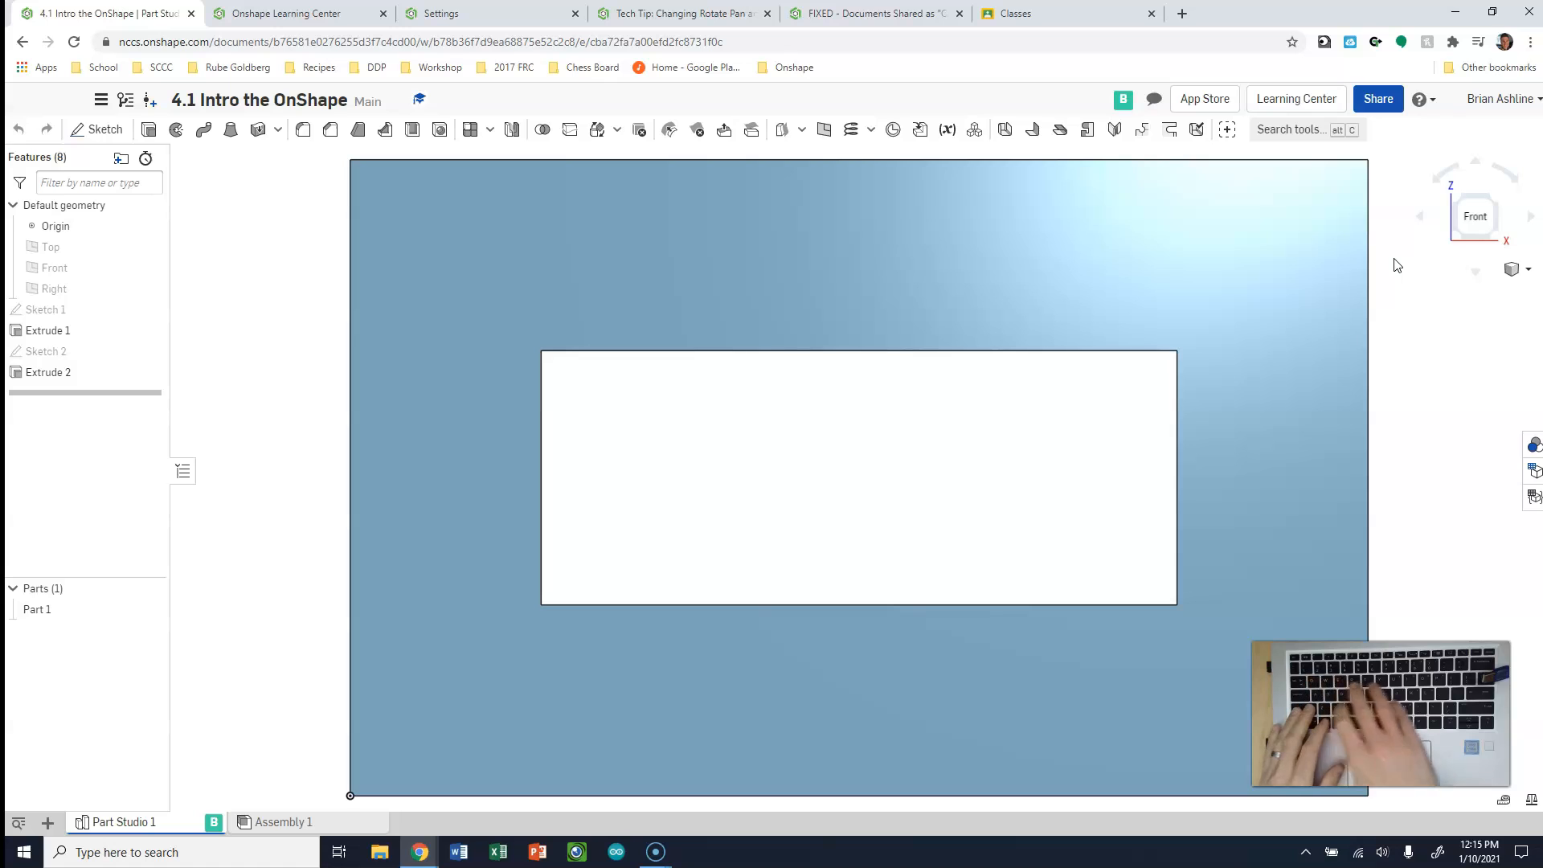
{"action": "key", "text": "shift+7"}
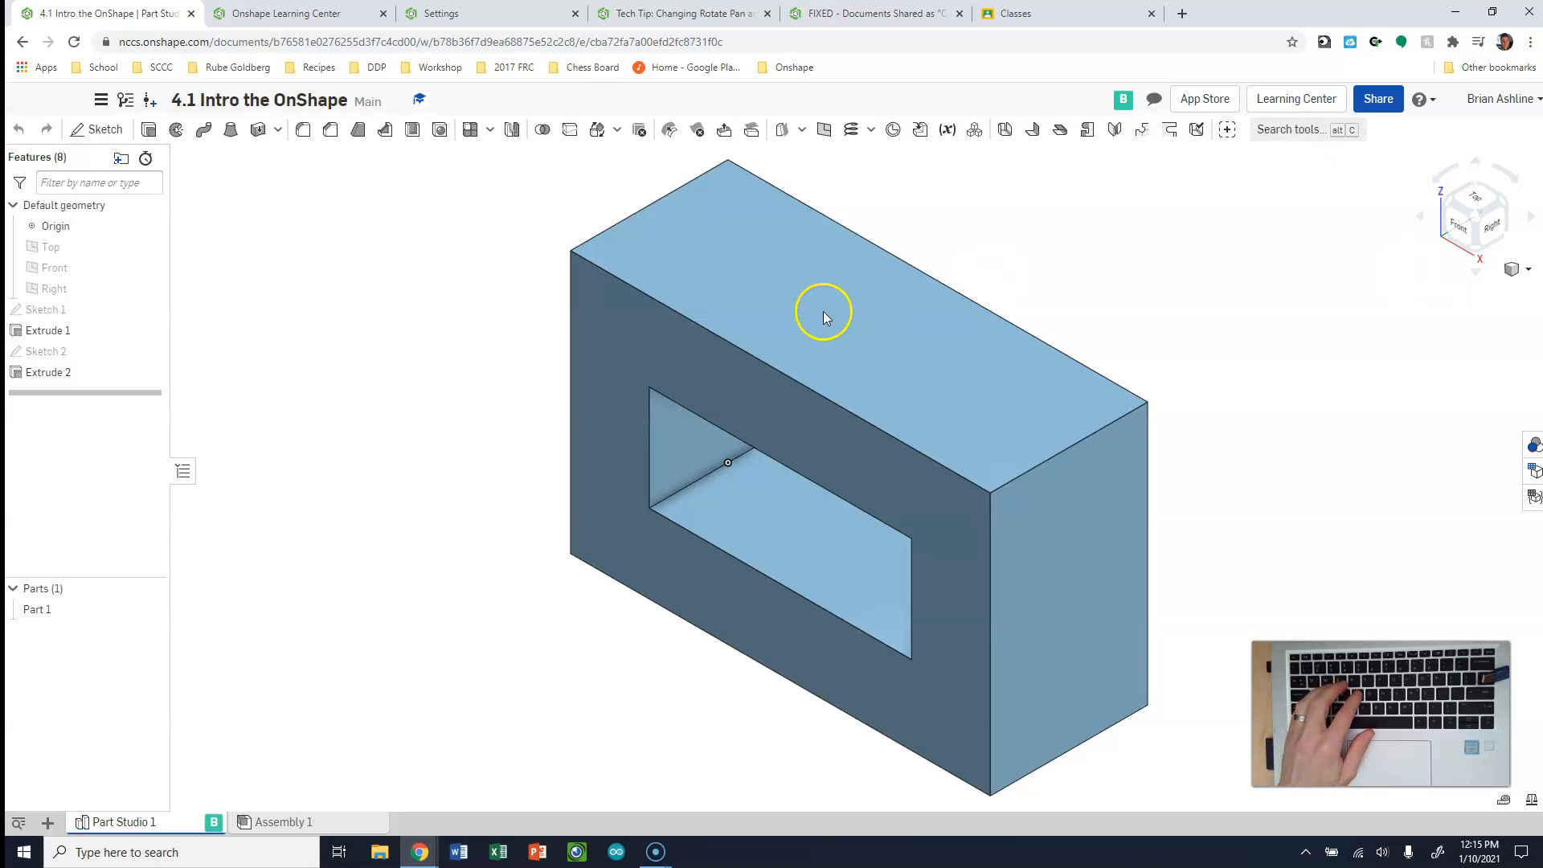
{"action": "left_click", "coordinate": [1456, 234]}
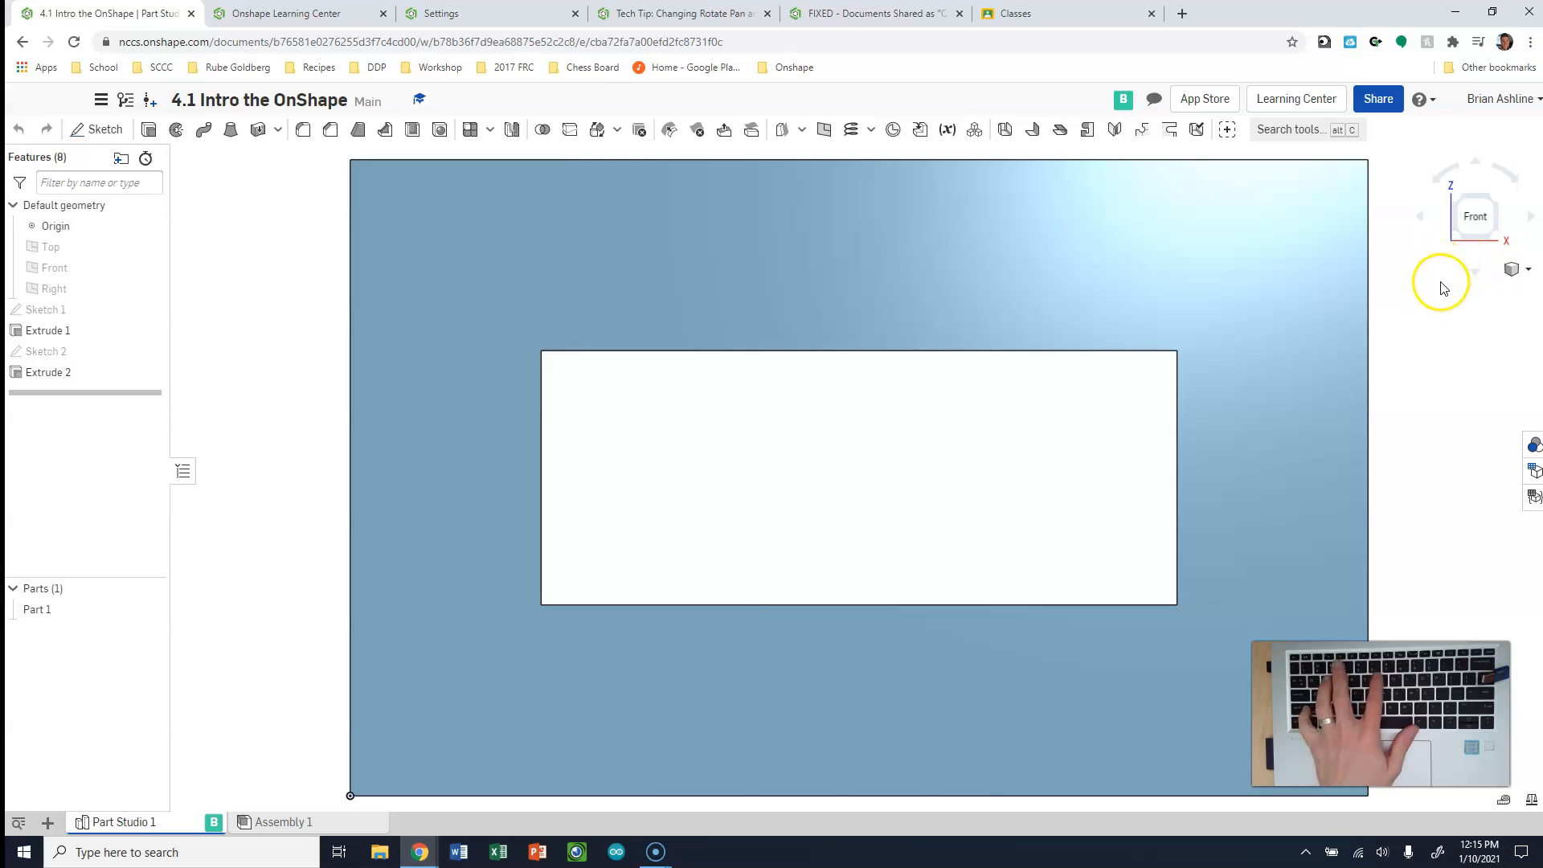
{"action": "key", "text": "shift+7"}
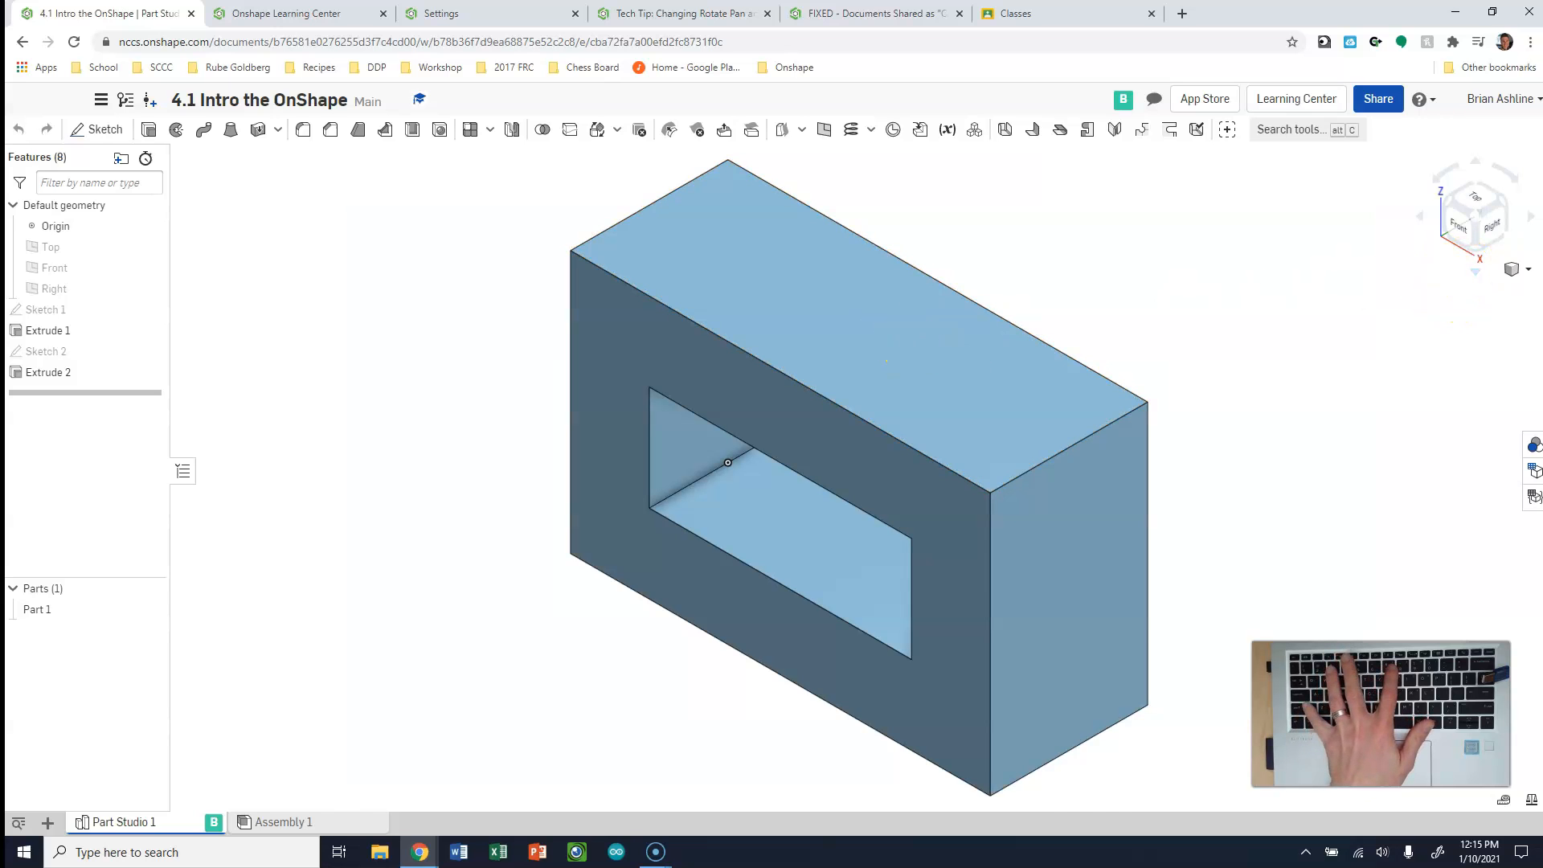
{"action": "left_click", "coordinate": [1473, 200]}
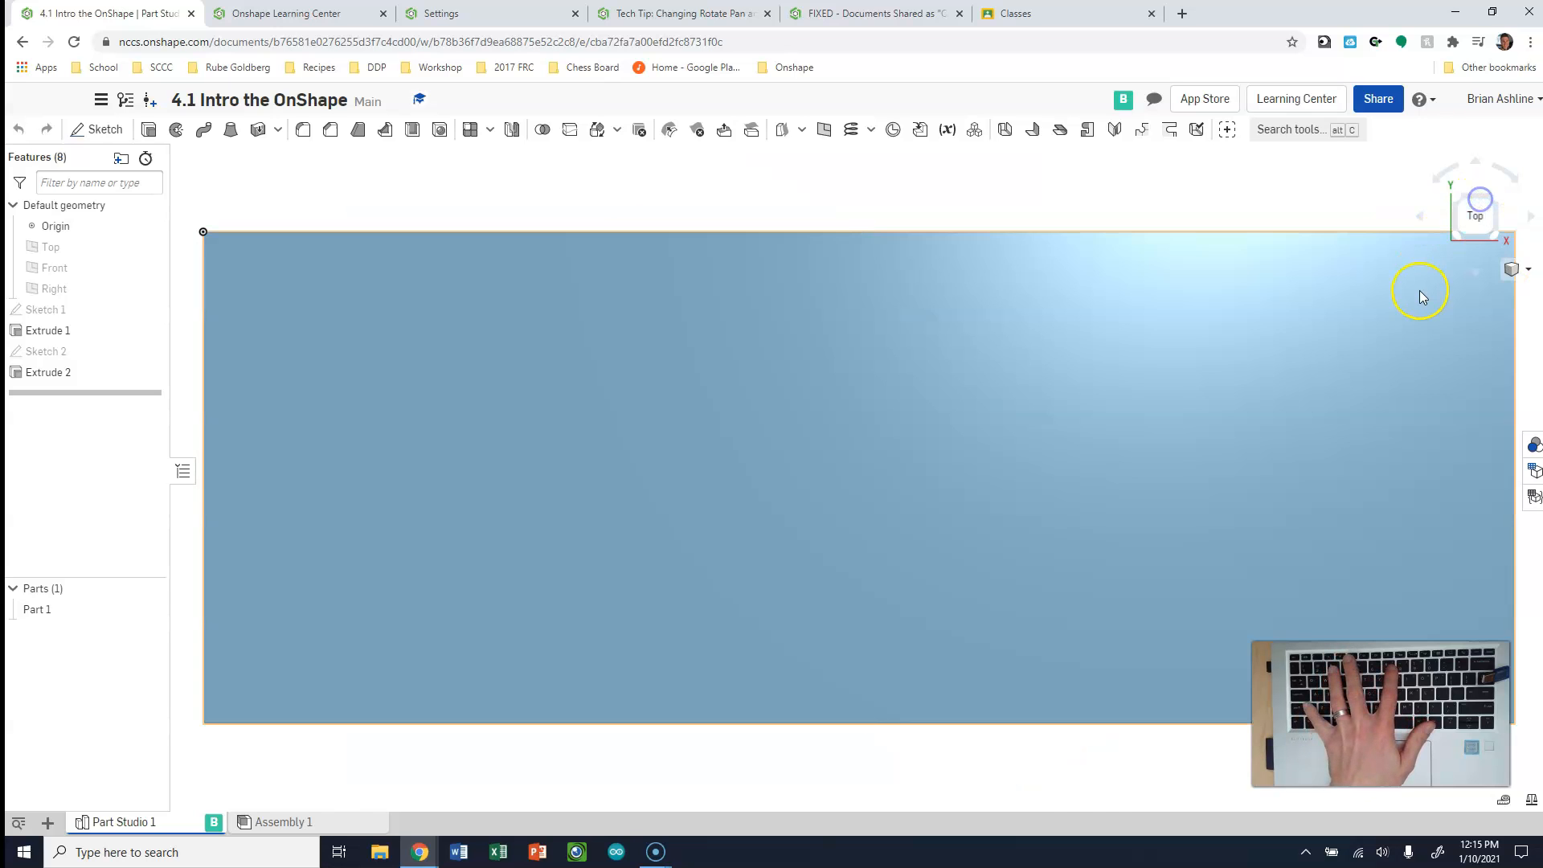
{"action": "key", "text": "shift+7"}
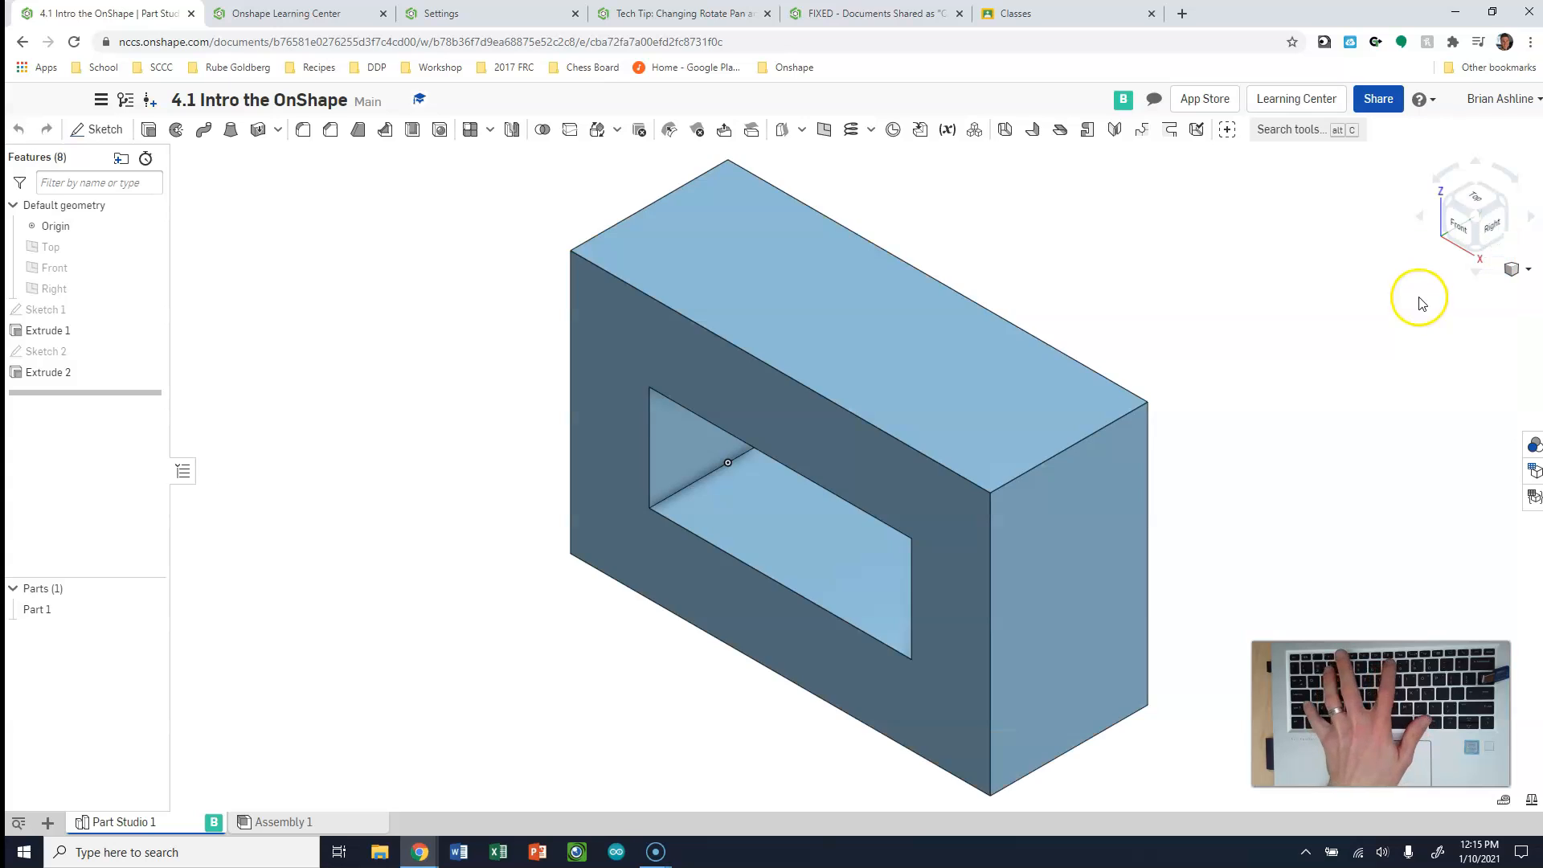
Switch the block between its right, top and bottom standard views, ending on the right view
{"action": "left_click", "coordinate": [1462, 228]}
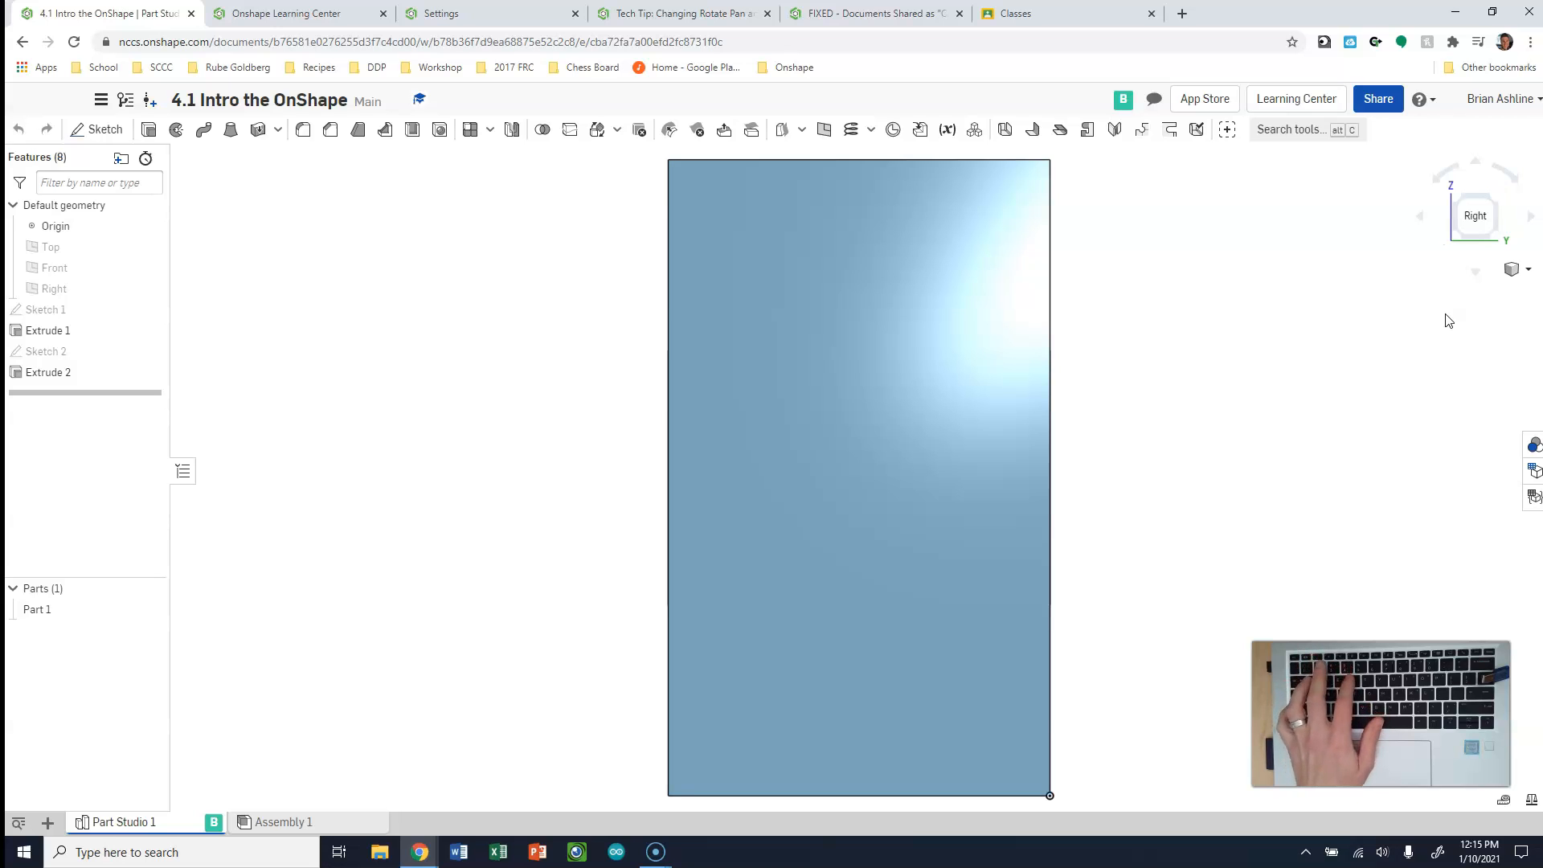
{"action": "key", "text": "shift+5"}
{"action": "key", "text": "shift+6"}
{"action": "key", "text": "shift+5"}
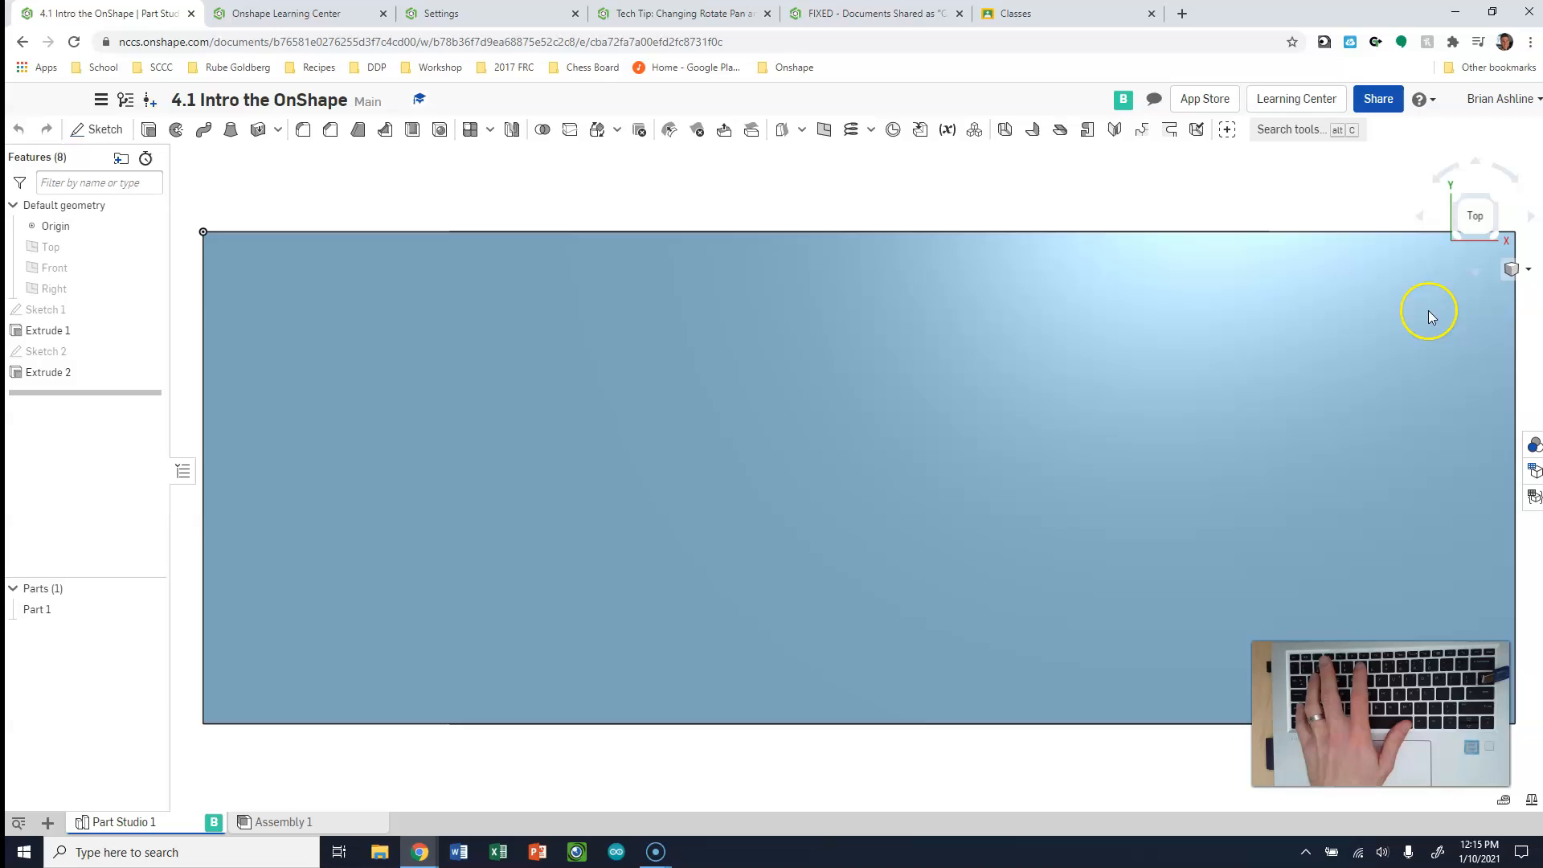
{"action": "left_click", "coordinate": [1473, 234]}
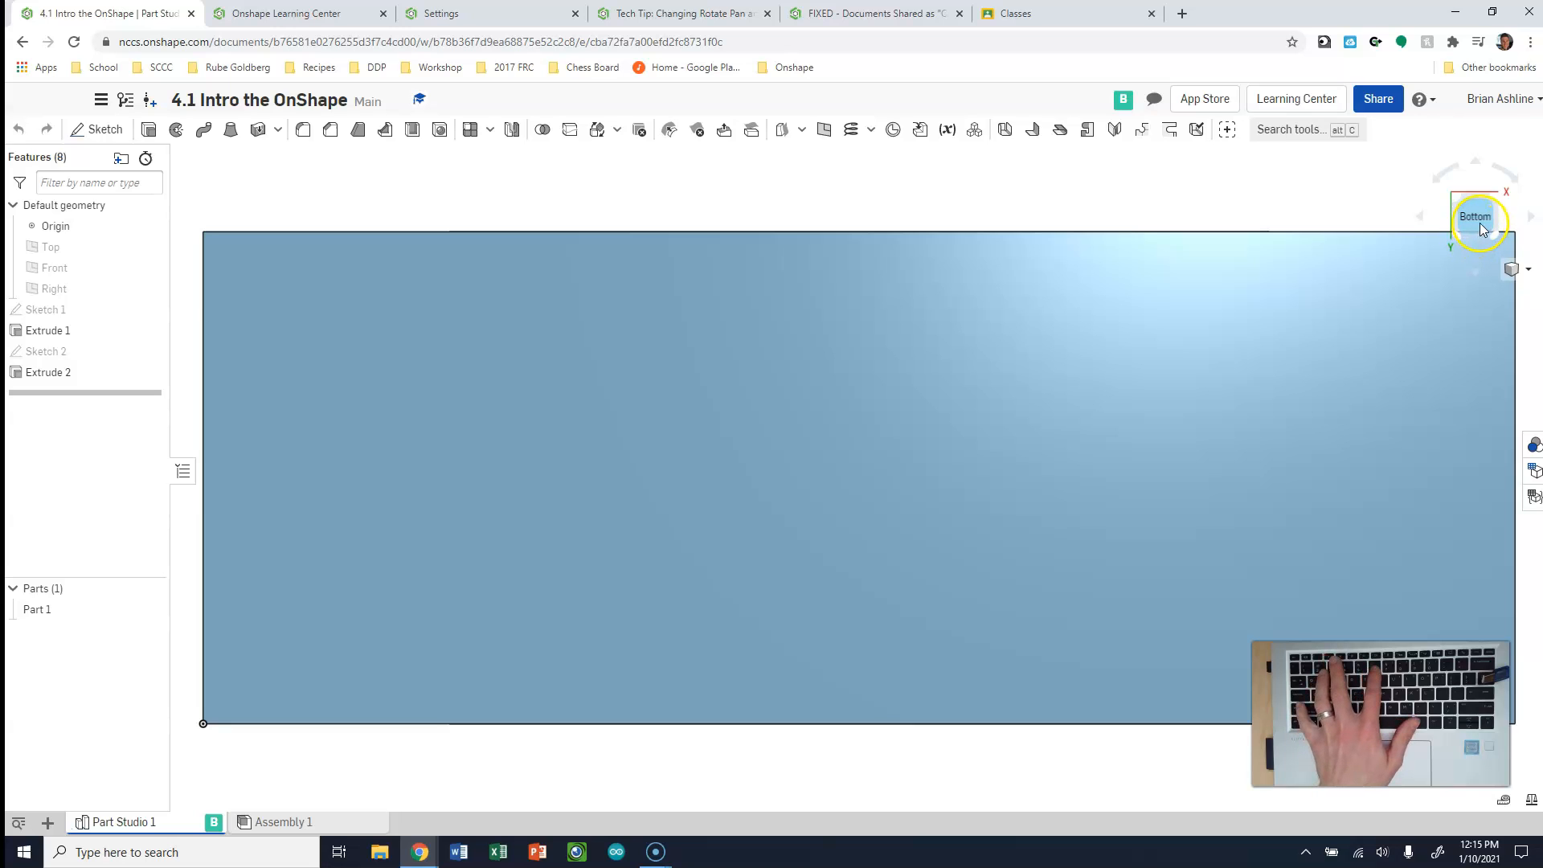
{"action": "left_click", "coordinate": [1481, 229]}
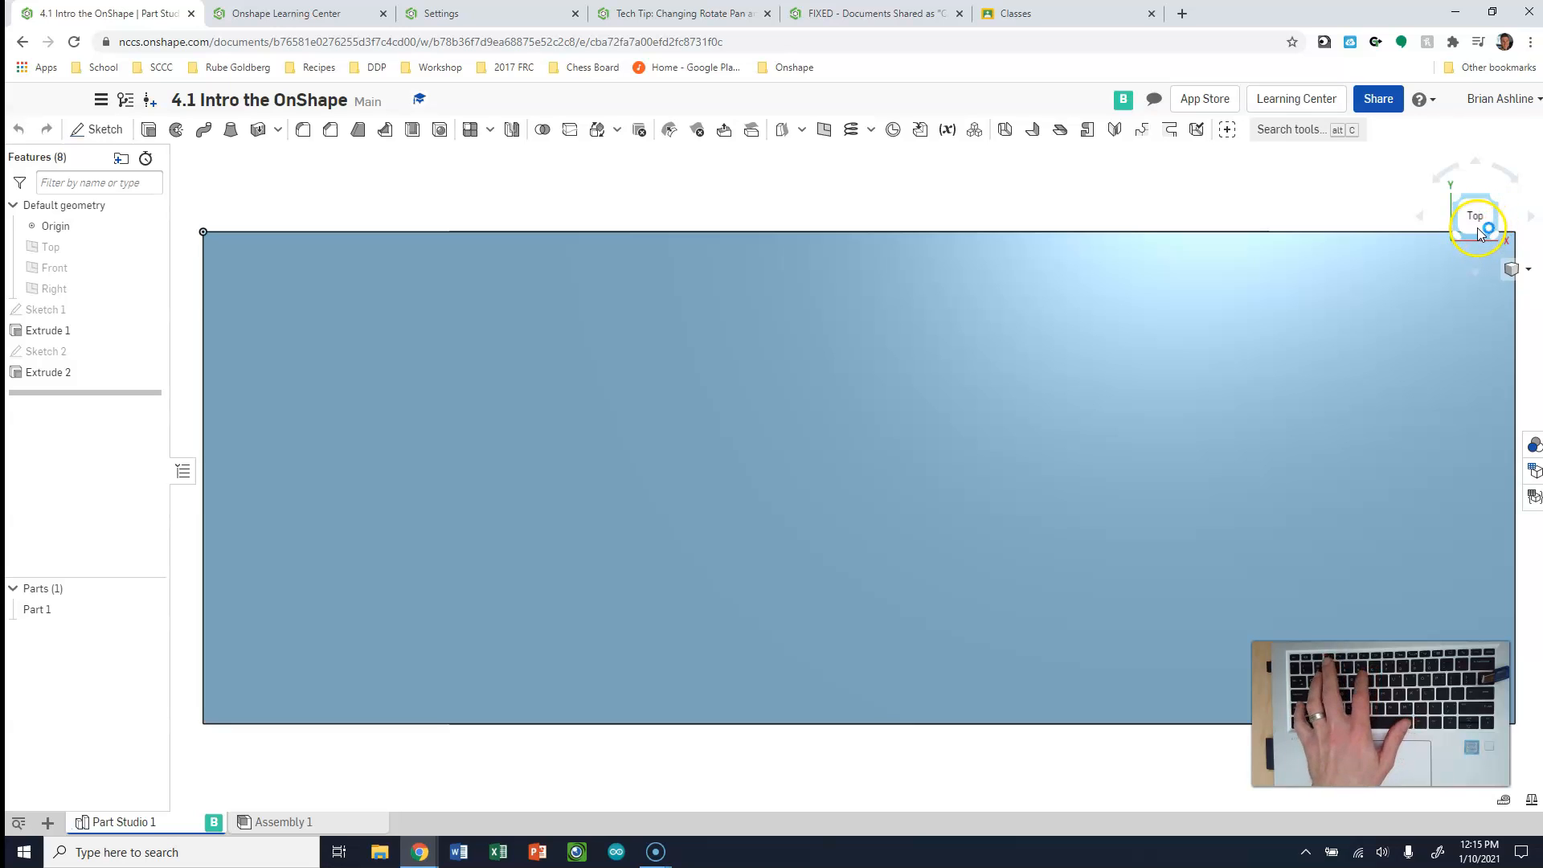
{"action": "left_click", "coordinate": [1477, 239]}
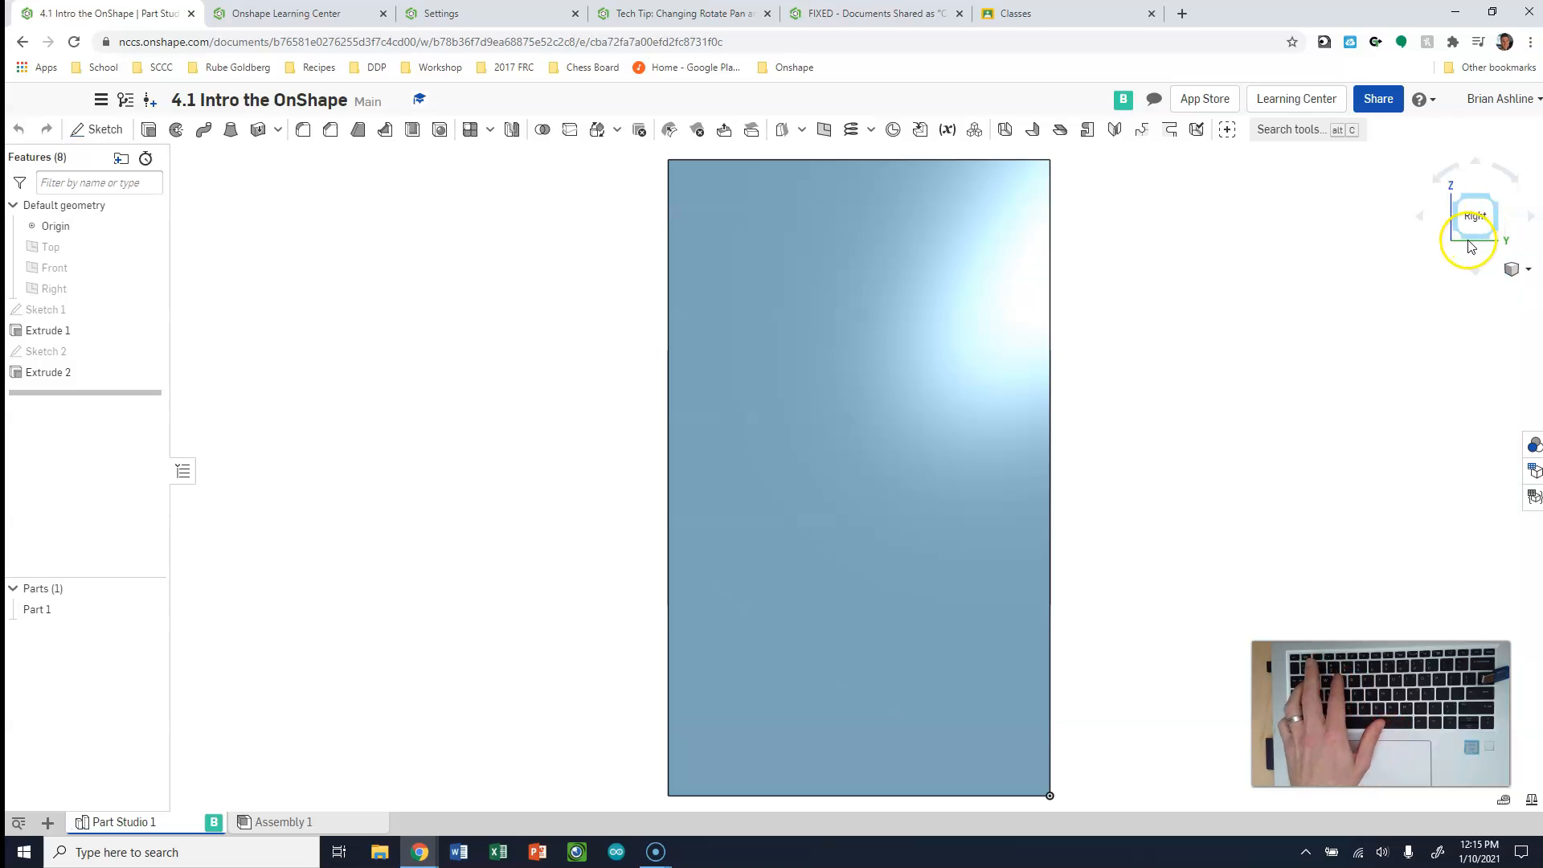
Switch the block from its left view to the front view and back to the isometric view
{"action": "left_click", "coordinate": [1471, 246]}
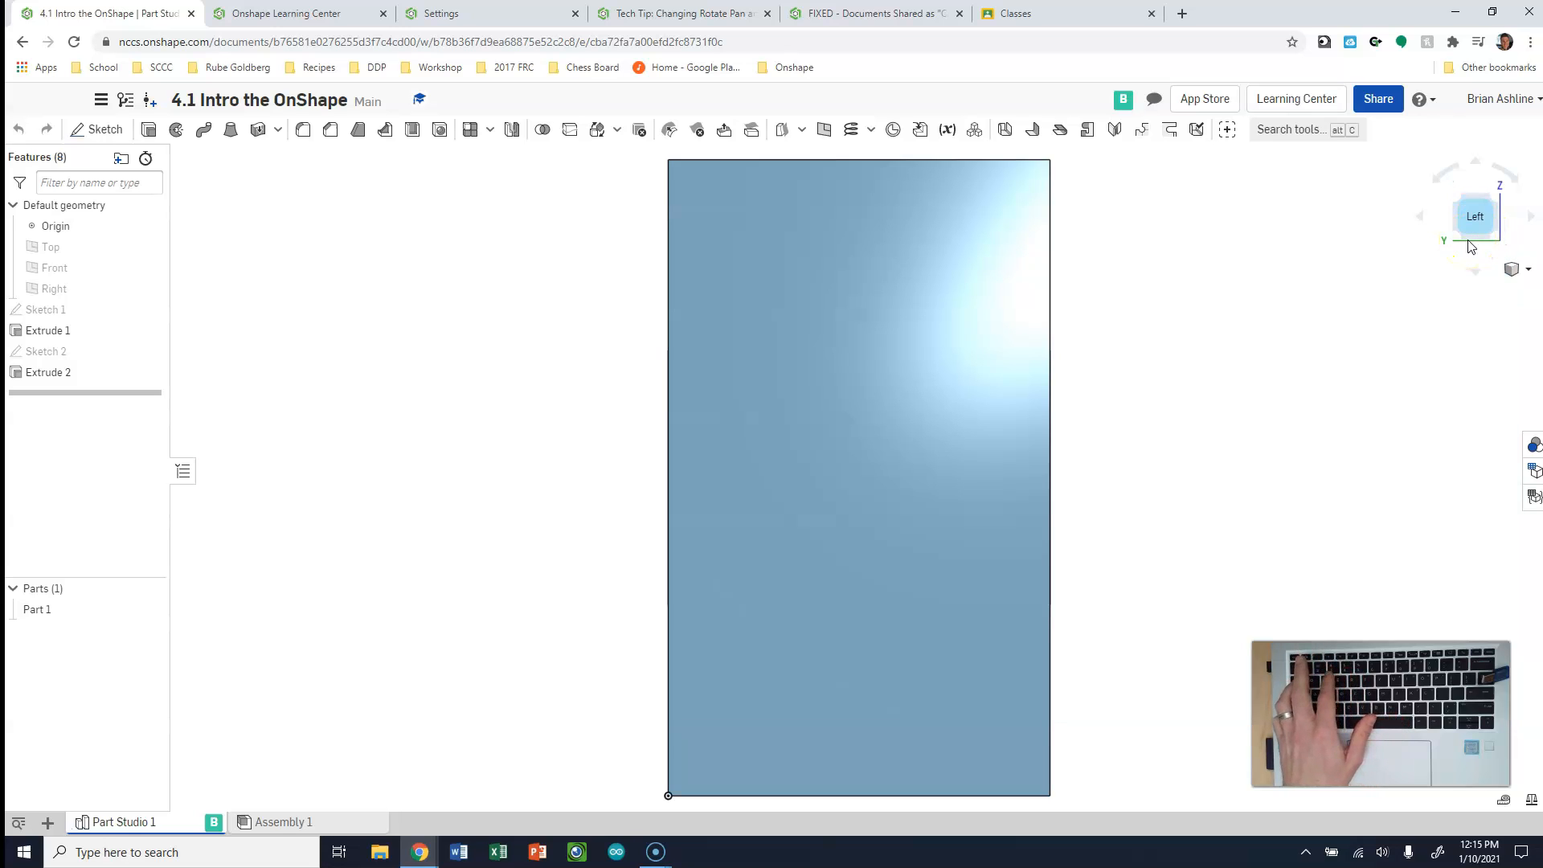
{"action": "left_click", "coordinate": [1475, 224]}
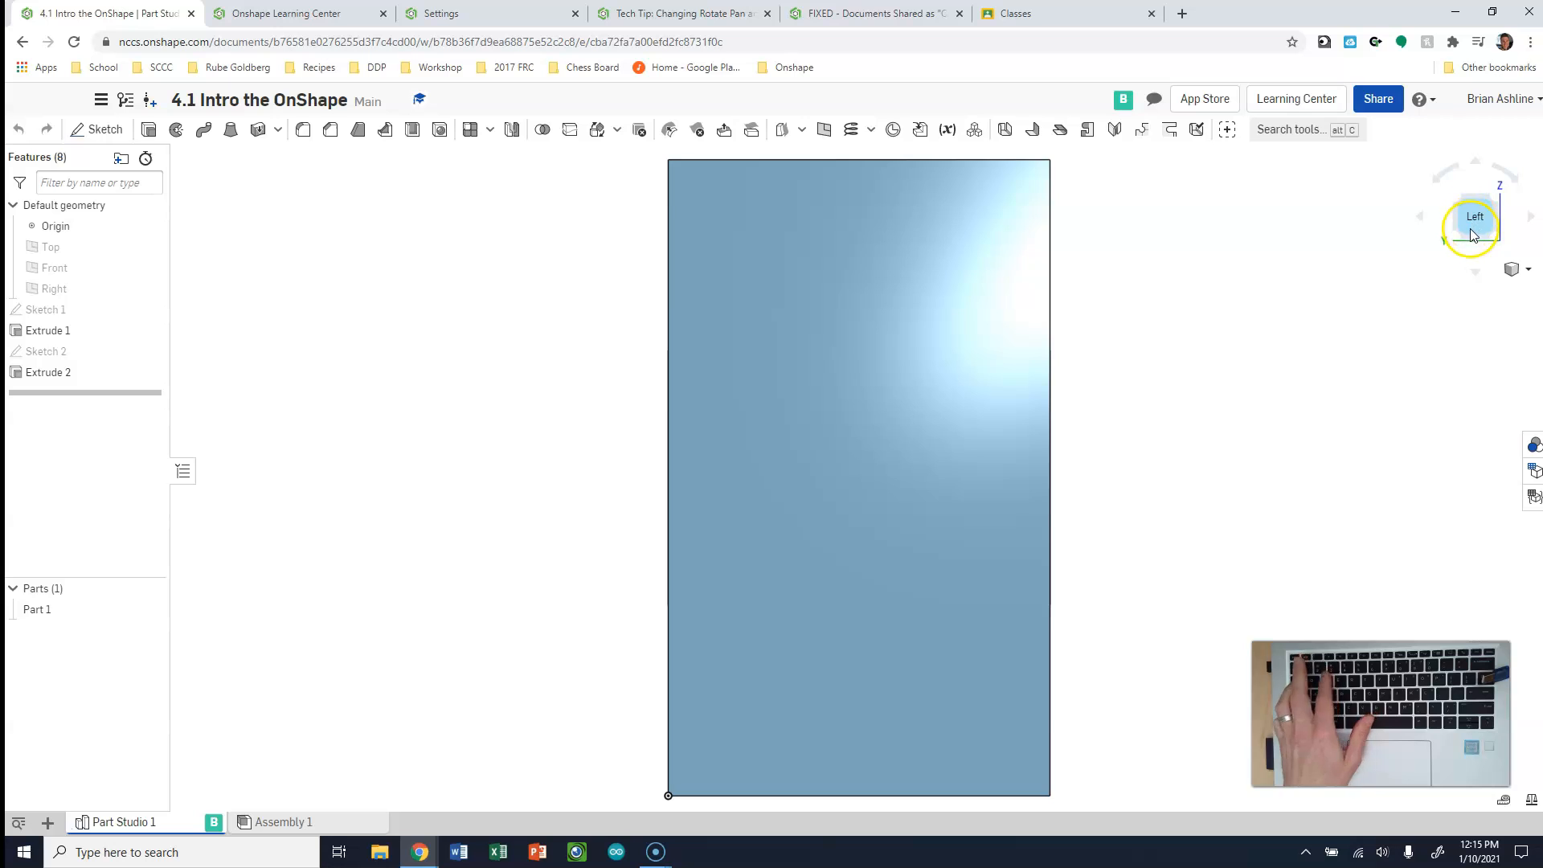
{"action": "key", "text": "shift+2"}
{"action": "key", "text": "shift+1"}
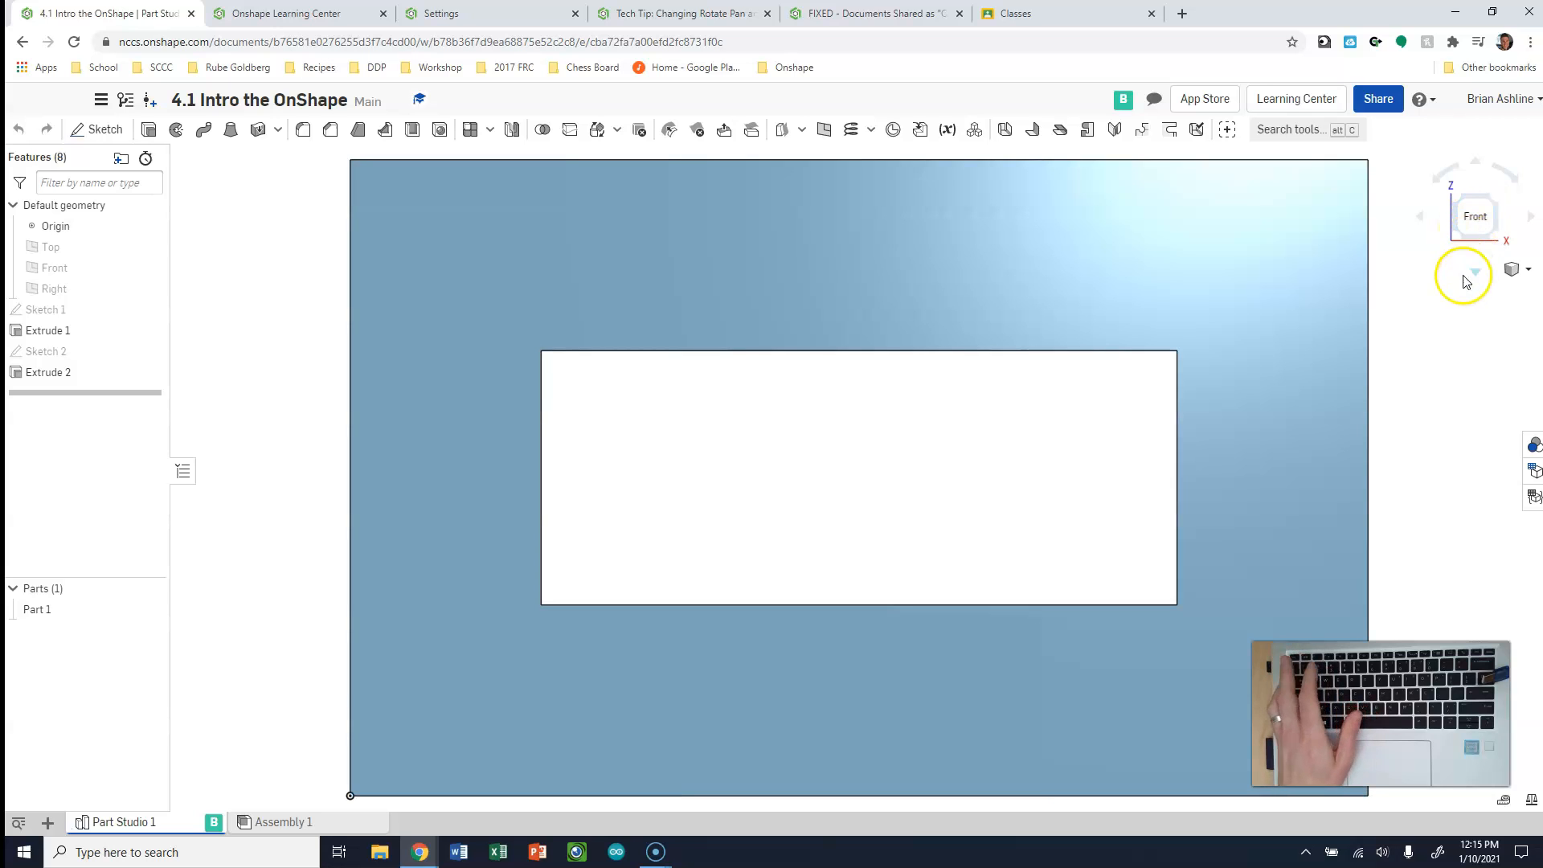
{"action": "key", "text": "shift+7"}
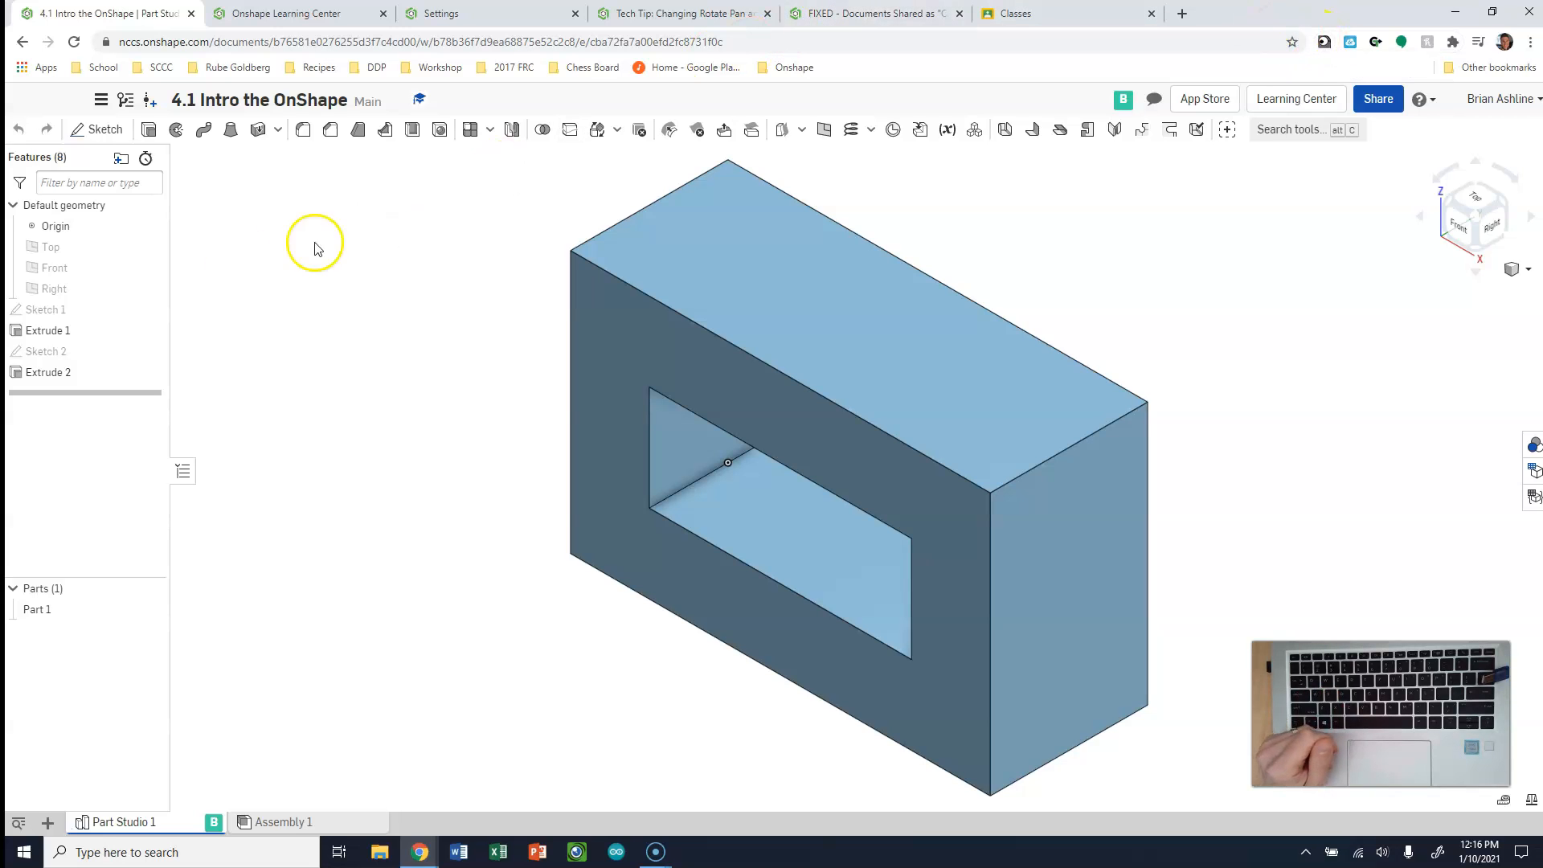
{"action": "left_click", "coordinate": [27, 834]}
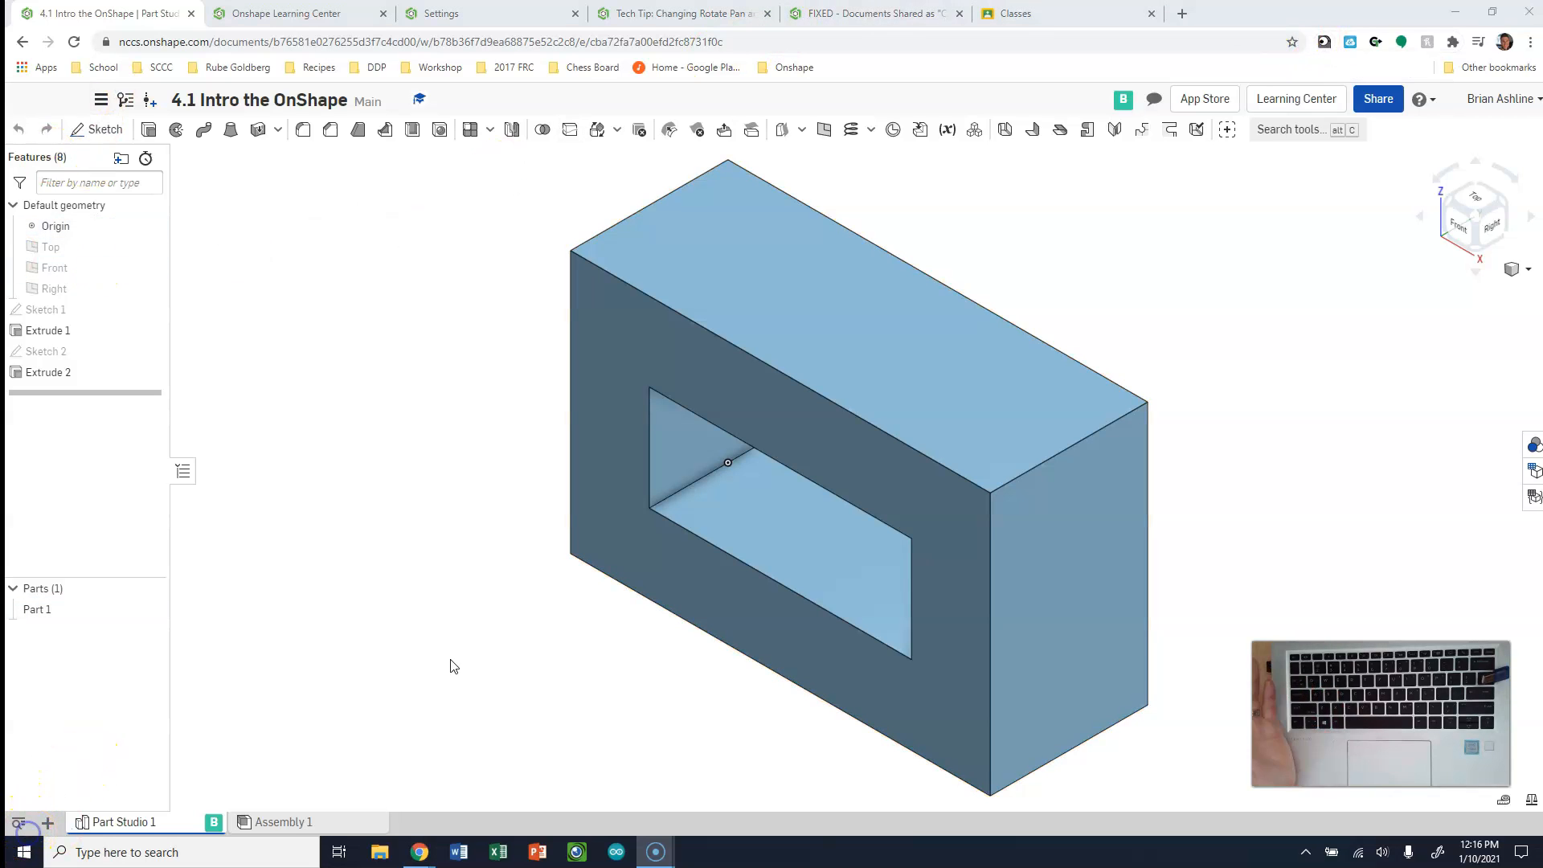
{"action": "left_click", "coordinate": [470, 650]}
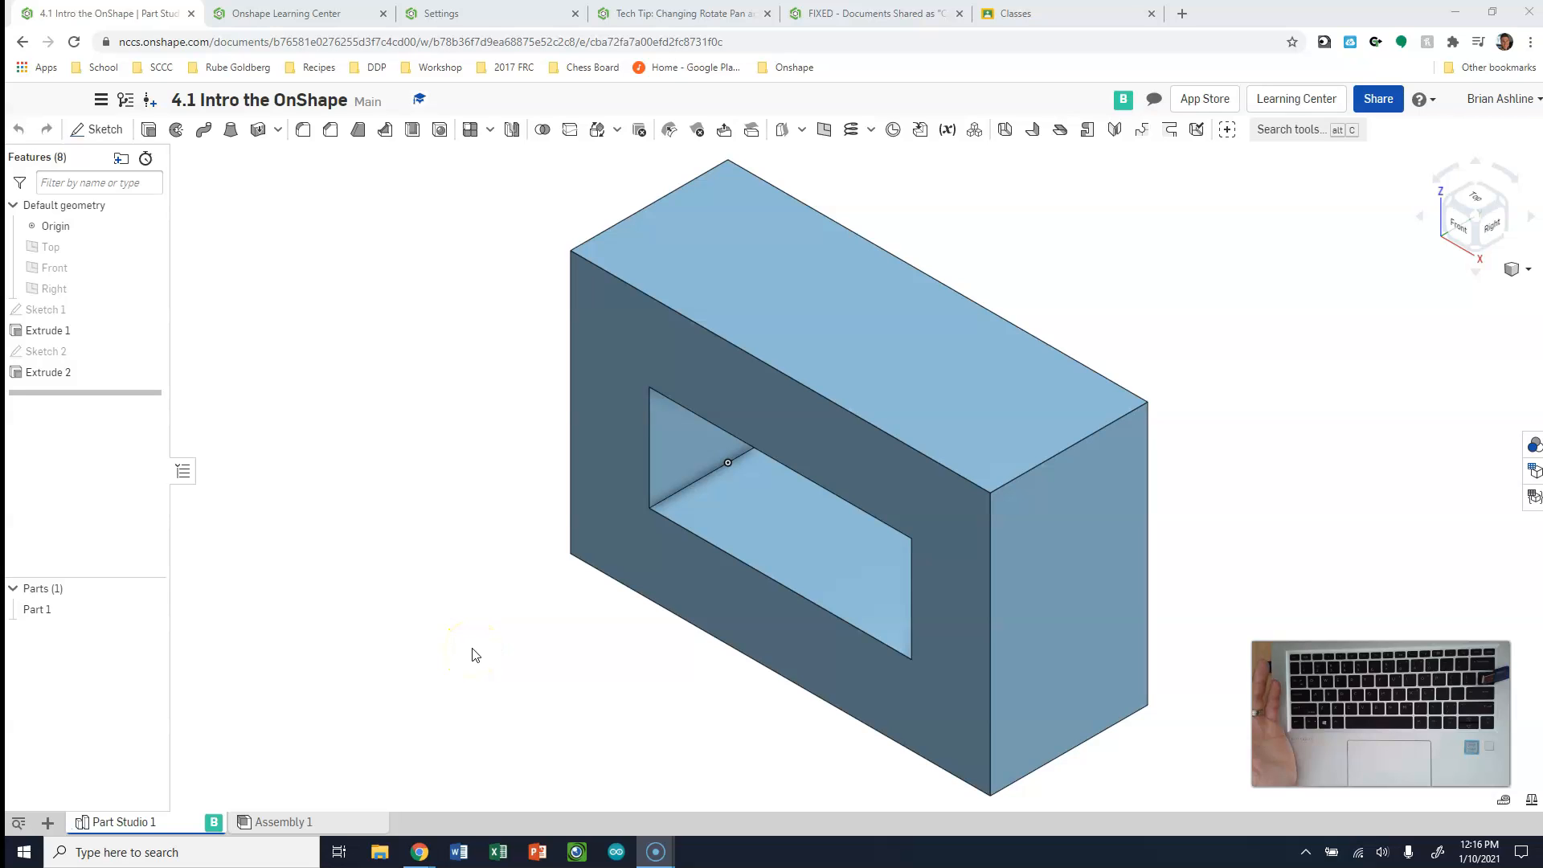
{"action": "left_click", "coordinate": [477, 627]}
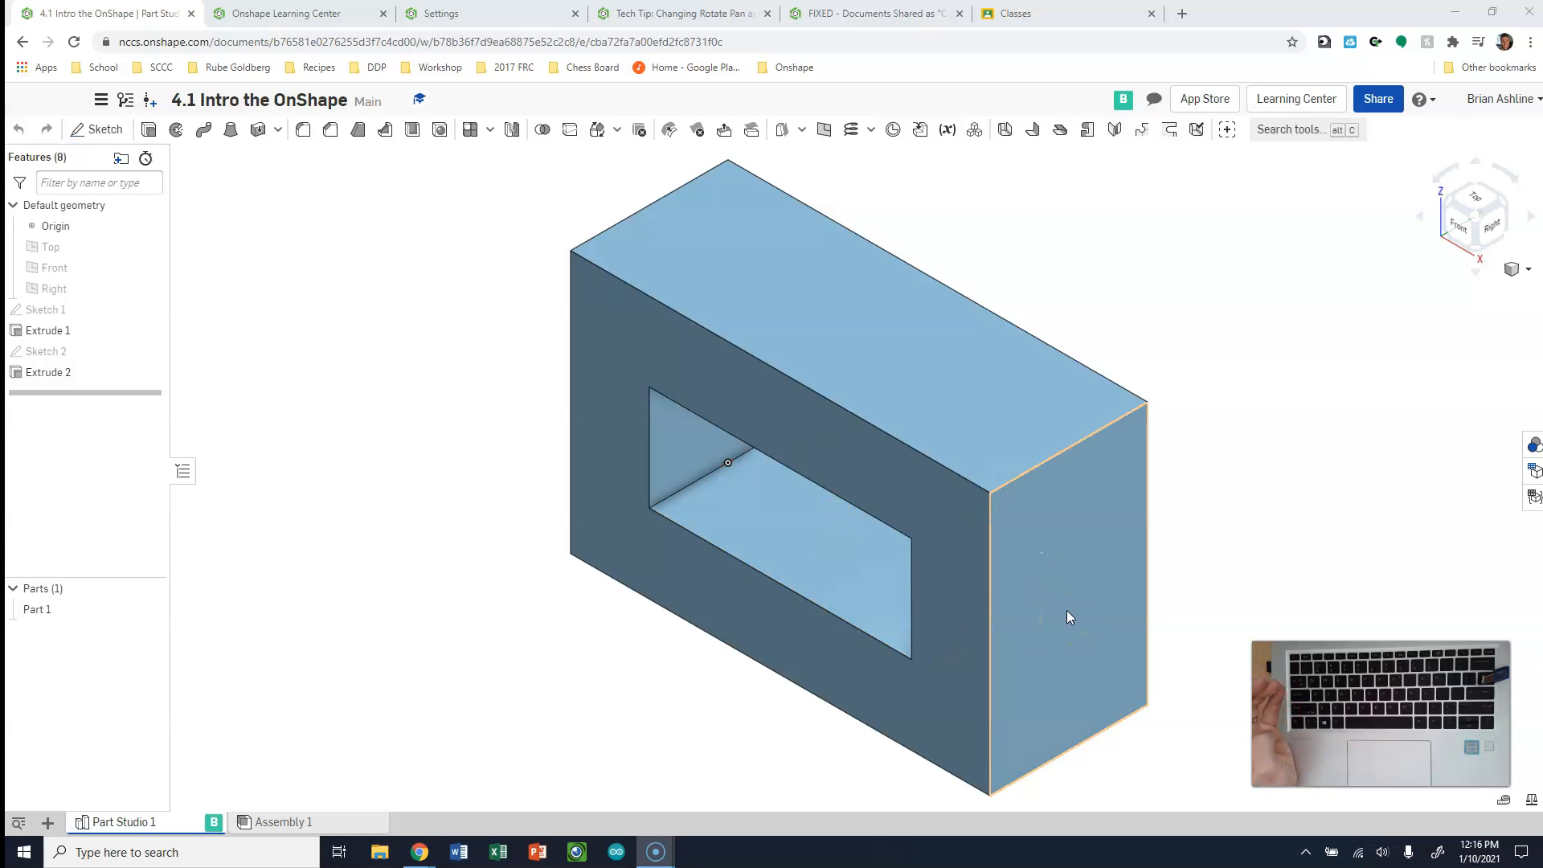
Start a new sketch on the block's right end face and view that face straight on
{"action": "left_click", "coordinate": [98, 129]}
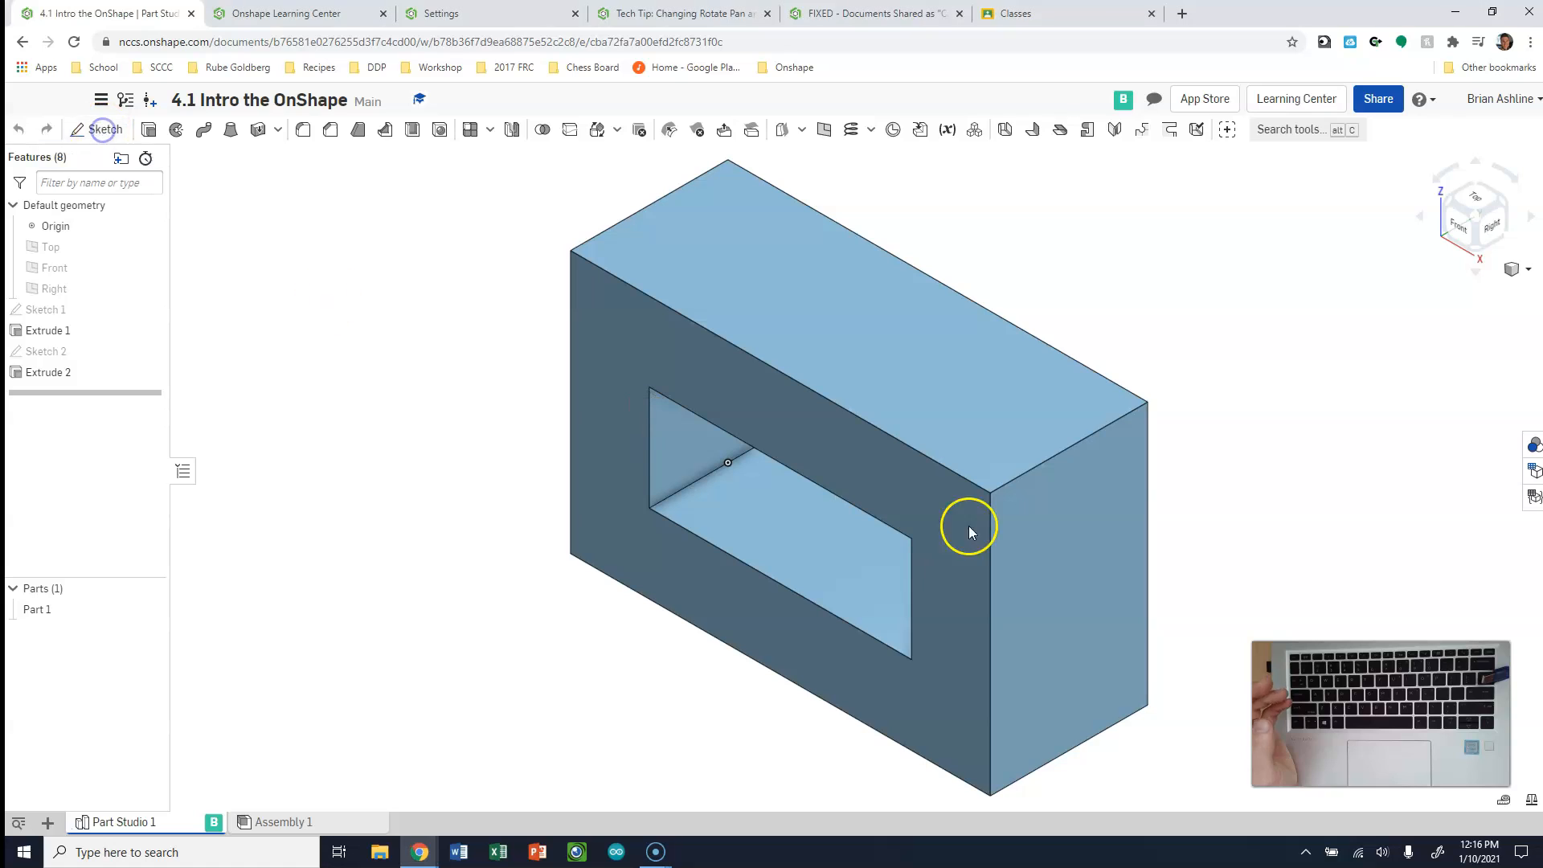
{"action": "left_click", "coordinate": [1081, 613]}
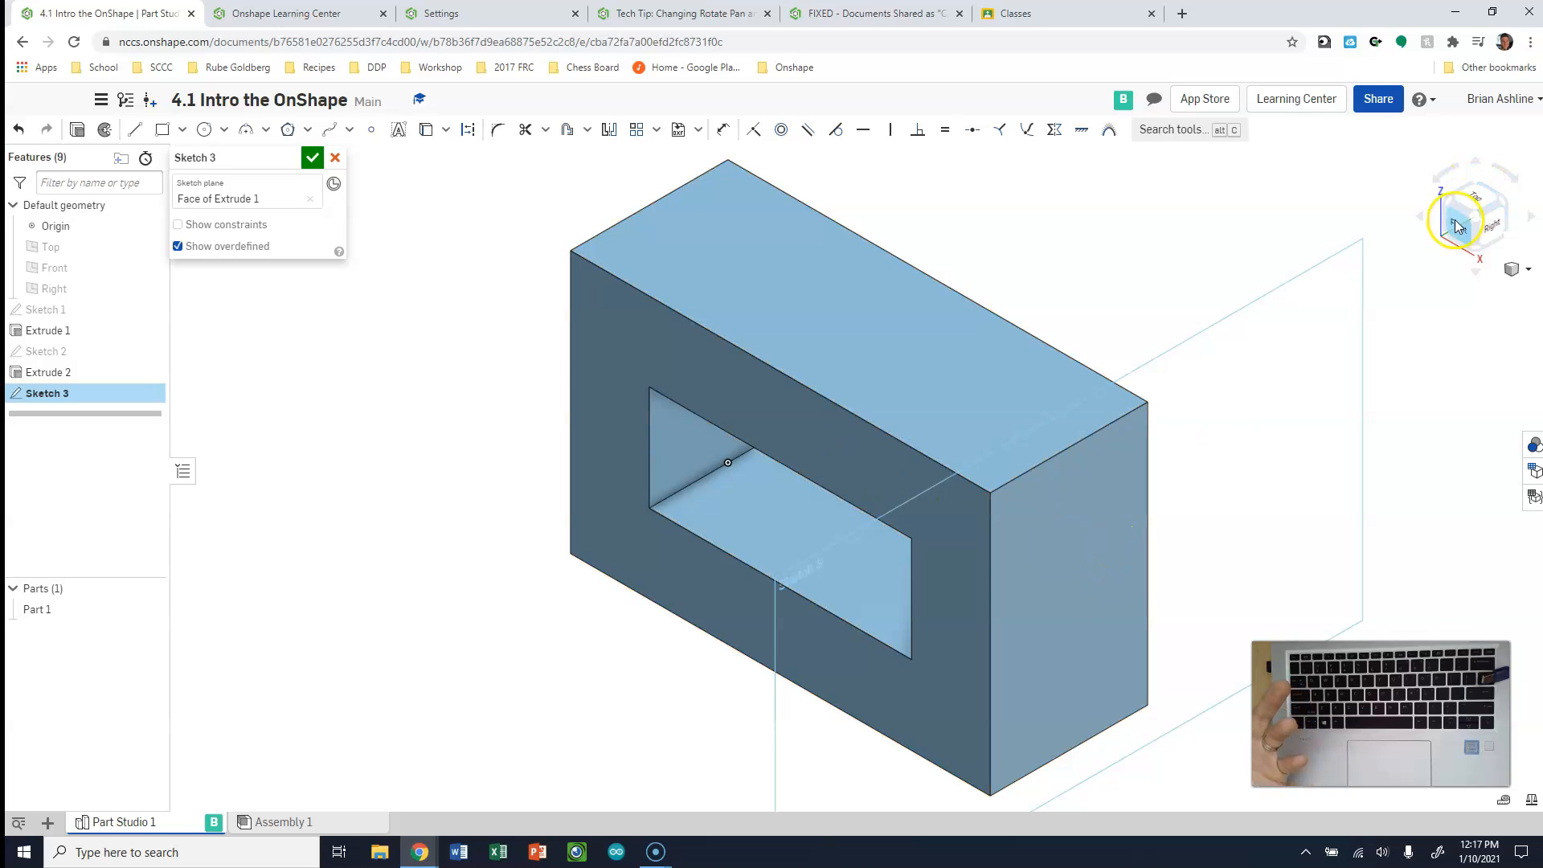
{"action": "left_click", "coordinate": [1494, 228]}
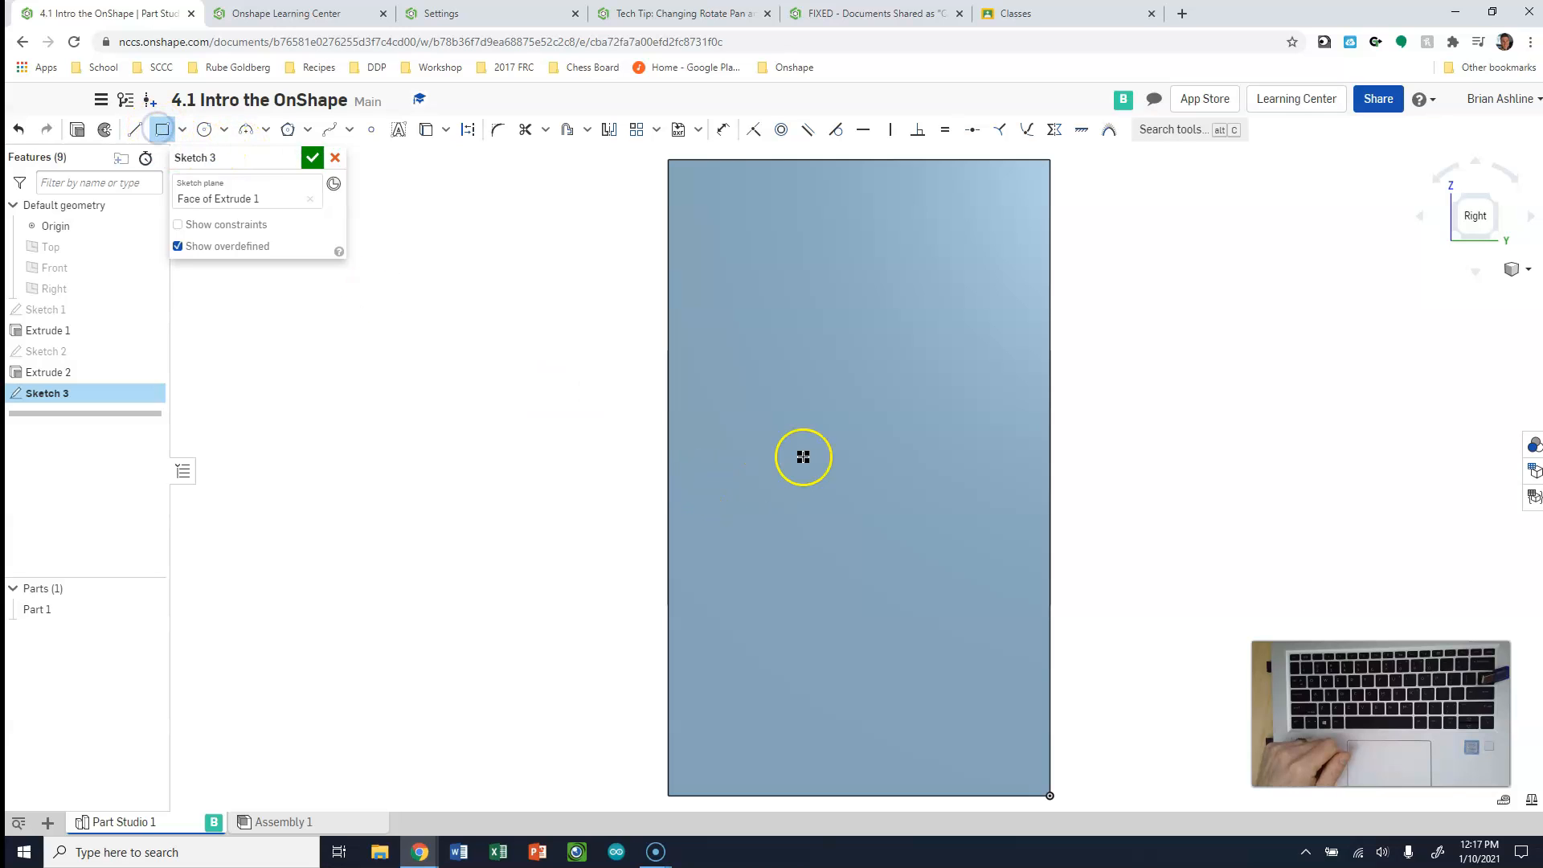
Sketch a corner rectangle about 0.92 in wide and 0.88 in high inside the right face, slightly above its middle
{"action": "left_click", "coordinate": [162, 132]}
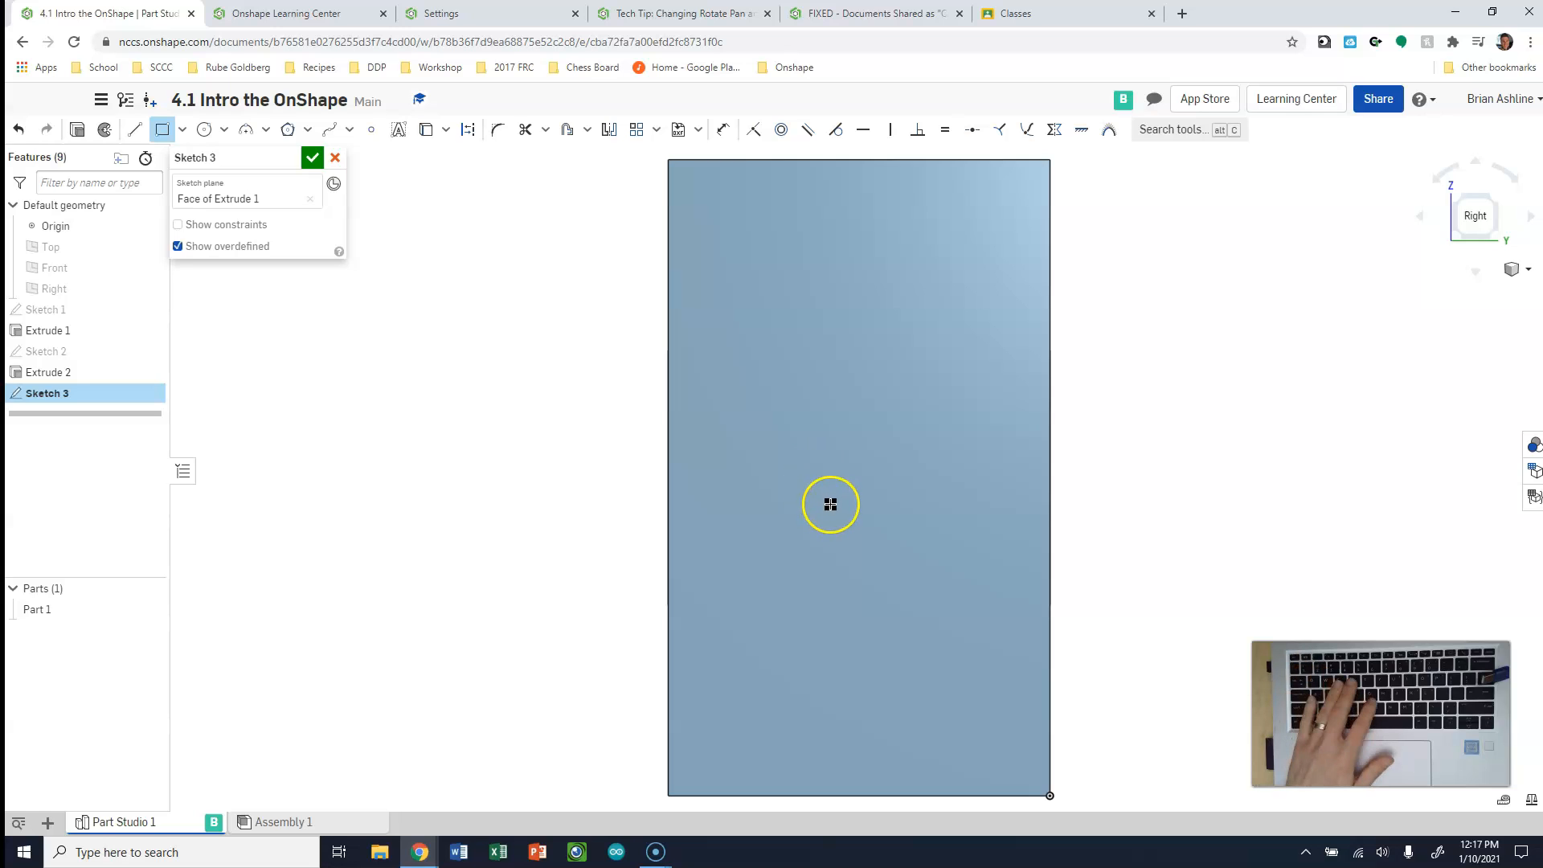
{"action": "key", "text": "Escape"}
{"action": "left_click", "coordinate": [818, 447]}
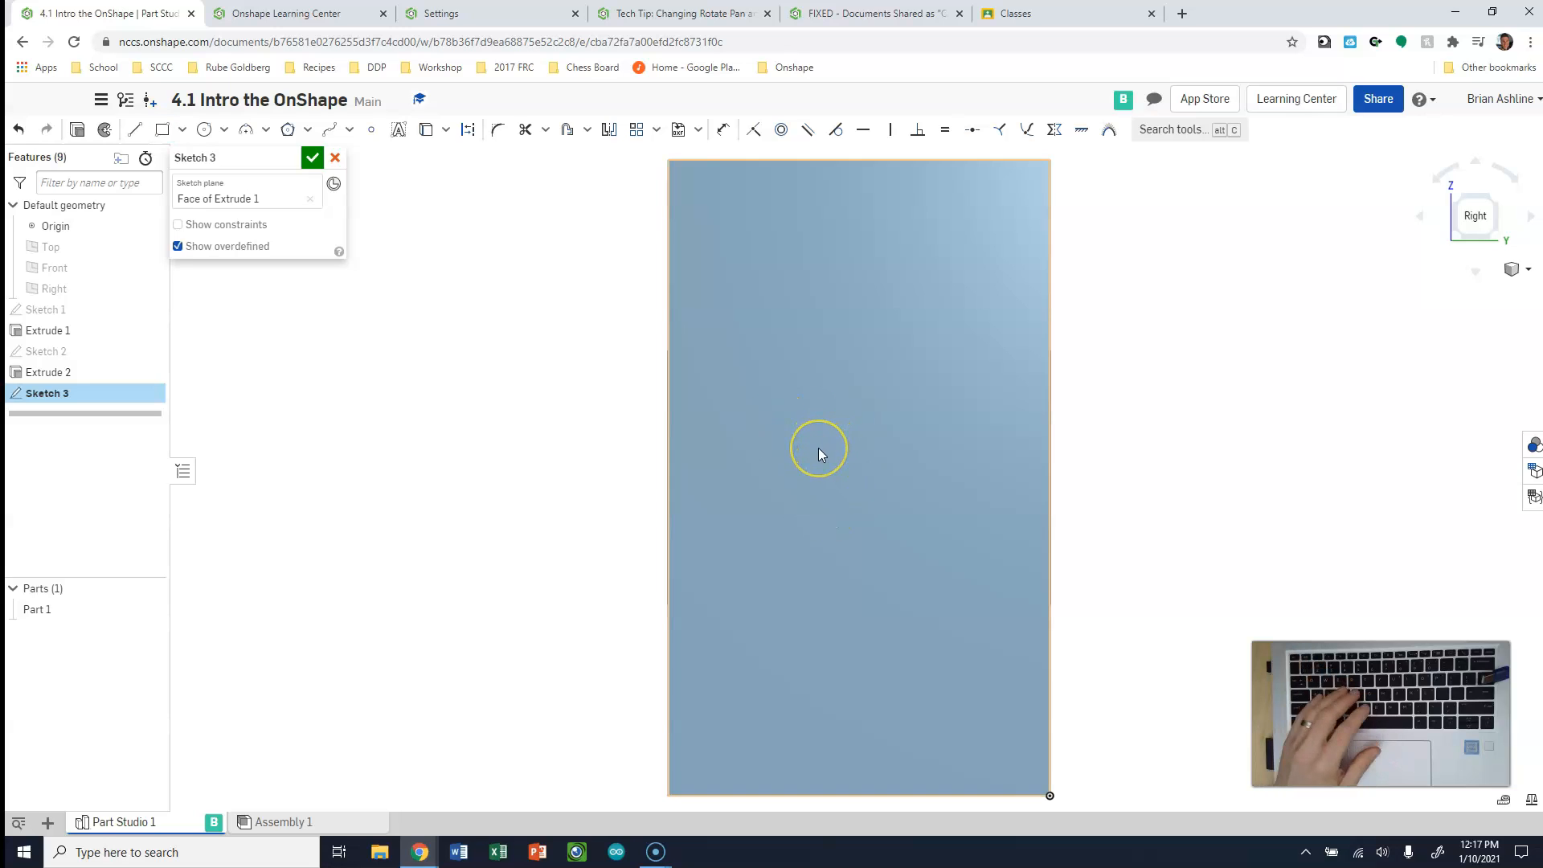
{"action": "key", "text": "g"}
{"action": "left_click", "coordinate": [788, 459]}
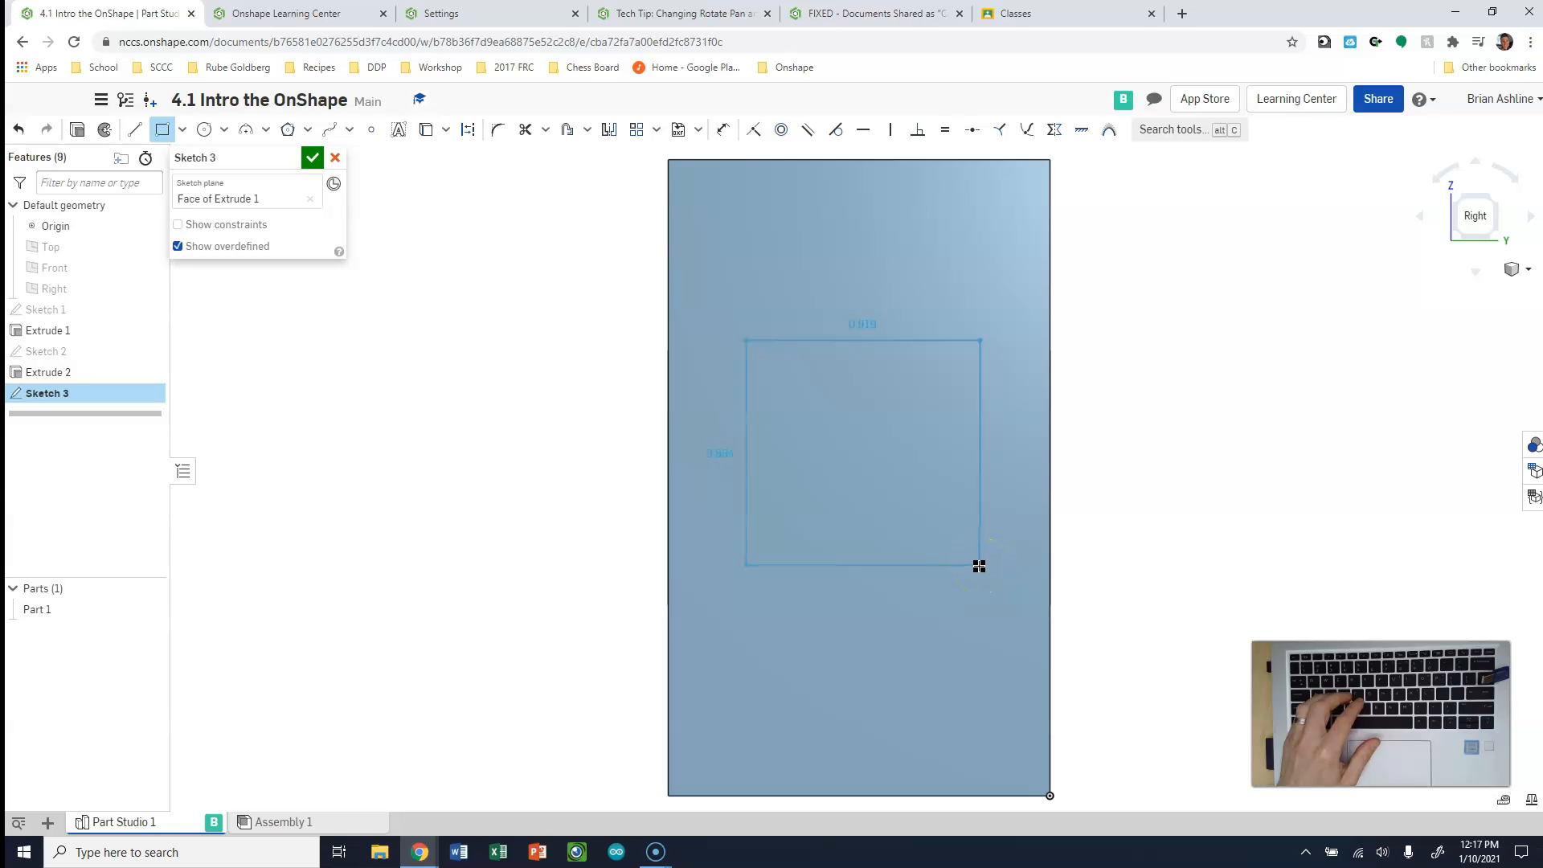
{"action": "left_click", "coordinate": [979, 566]}
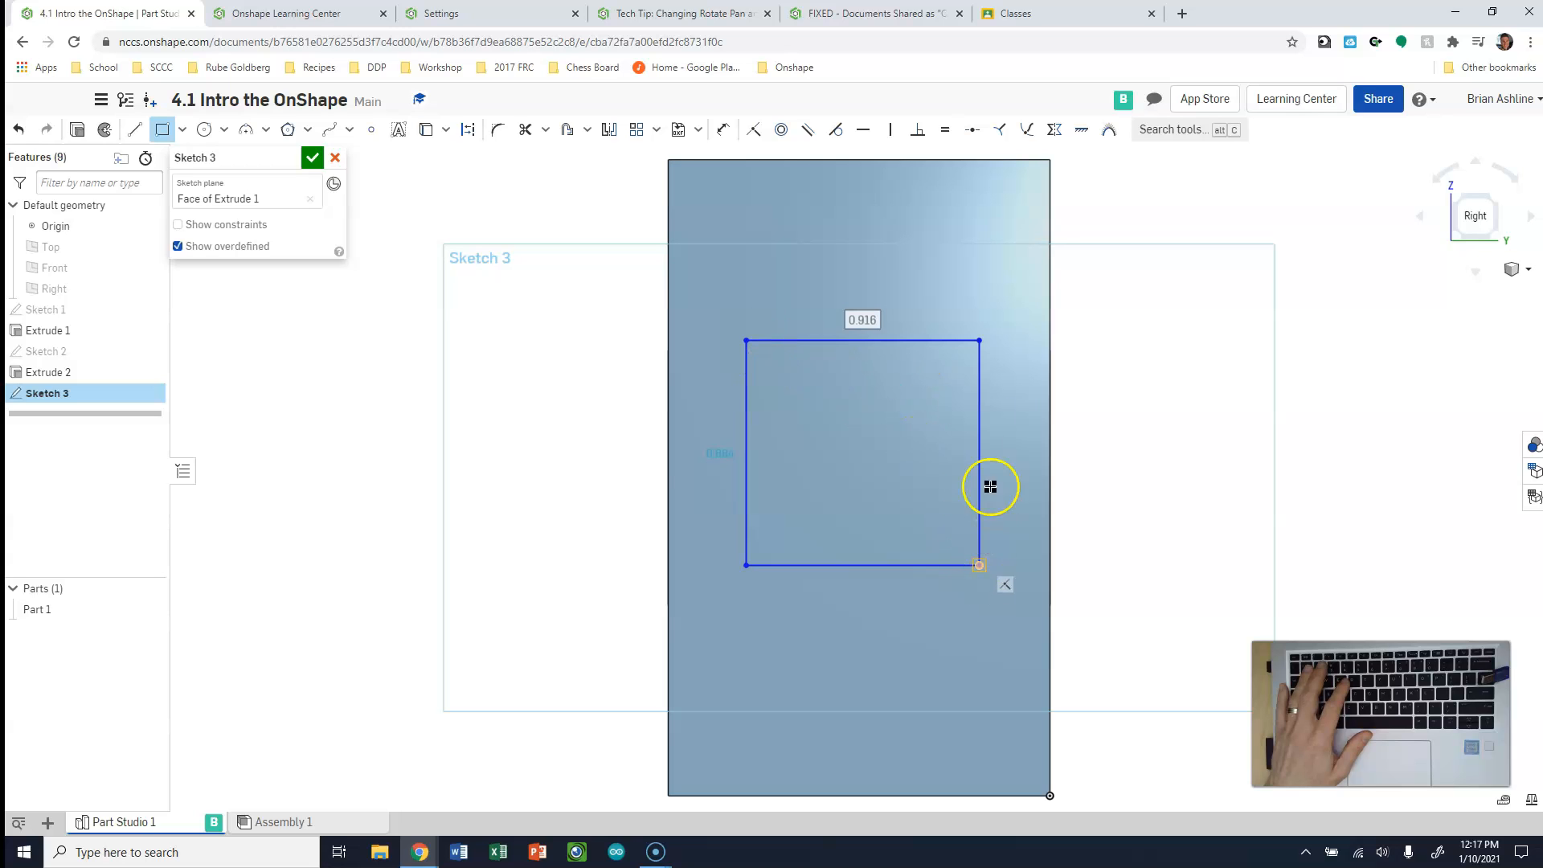
Set the new rectangle's width and height to 1 in each and leave the rectangle tool
{"action": "double_click", "coordinate": [904, 348]}
{"action": "type", "text": "1"}
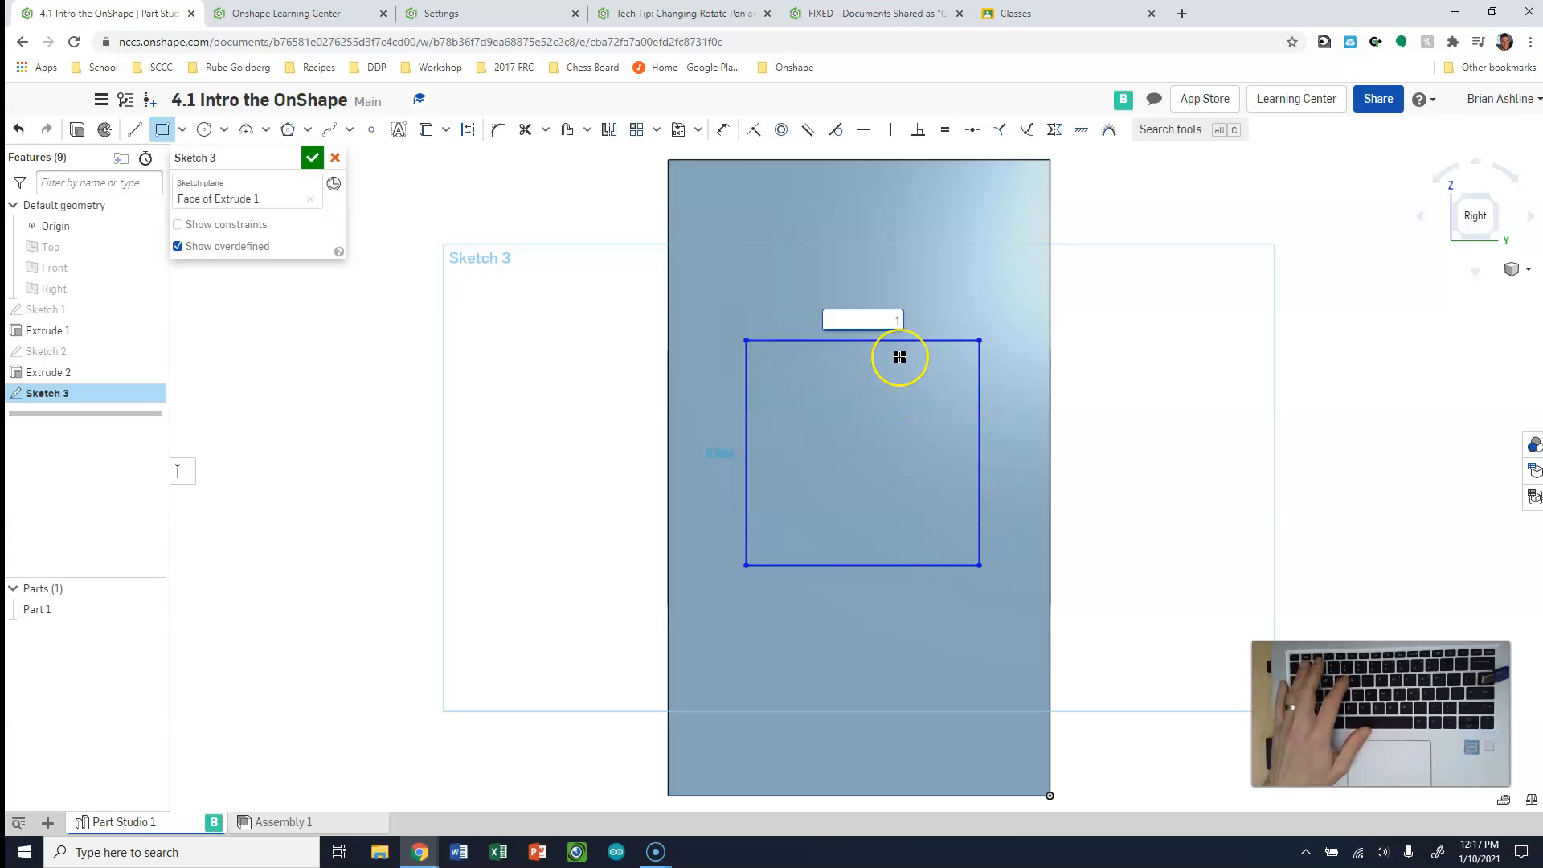
{"action": "key", "text": "Return"}
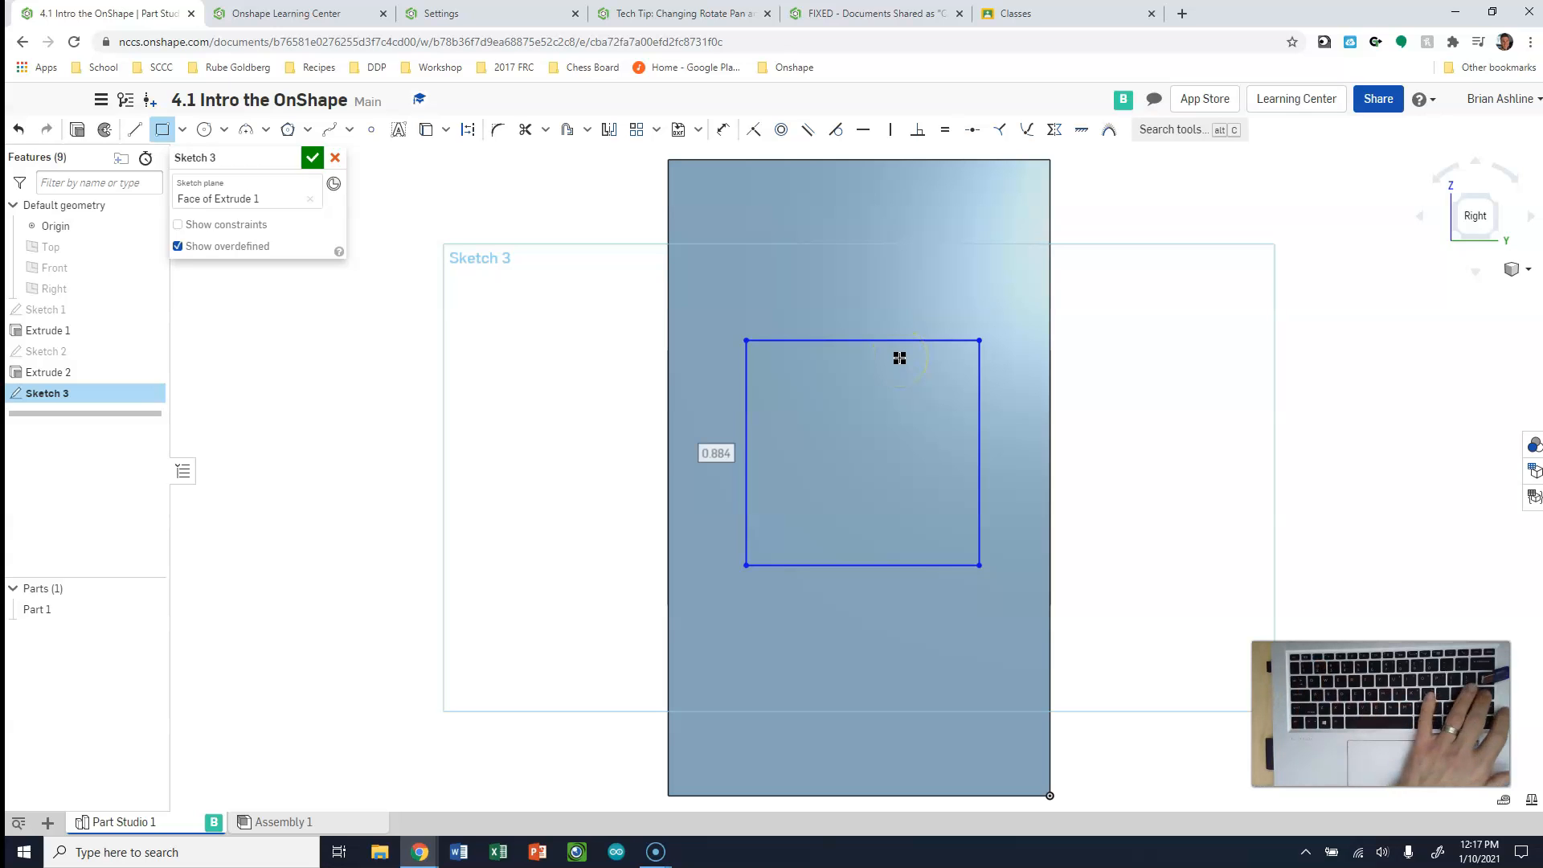
{"action": "type", "text": "1"}
{"action": "key", "text": "Return"}
{"action": "key", "text": "Escape"}
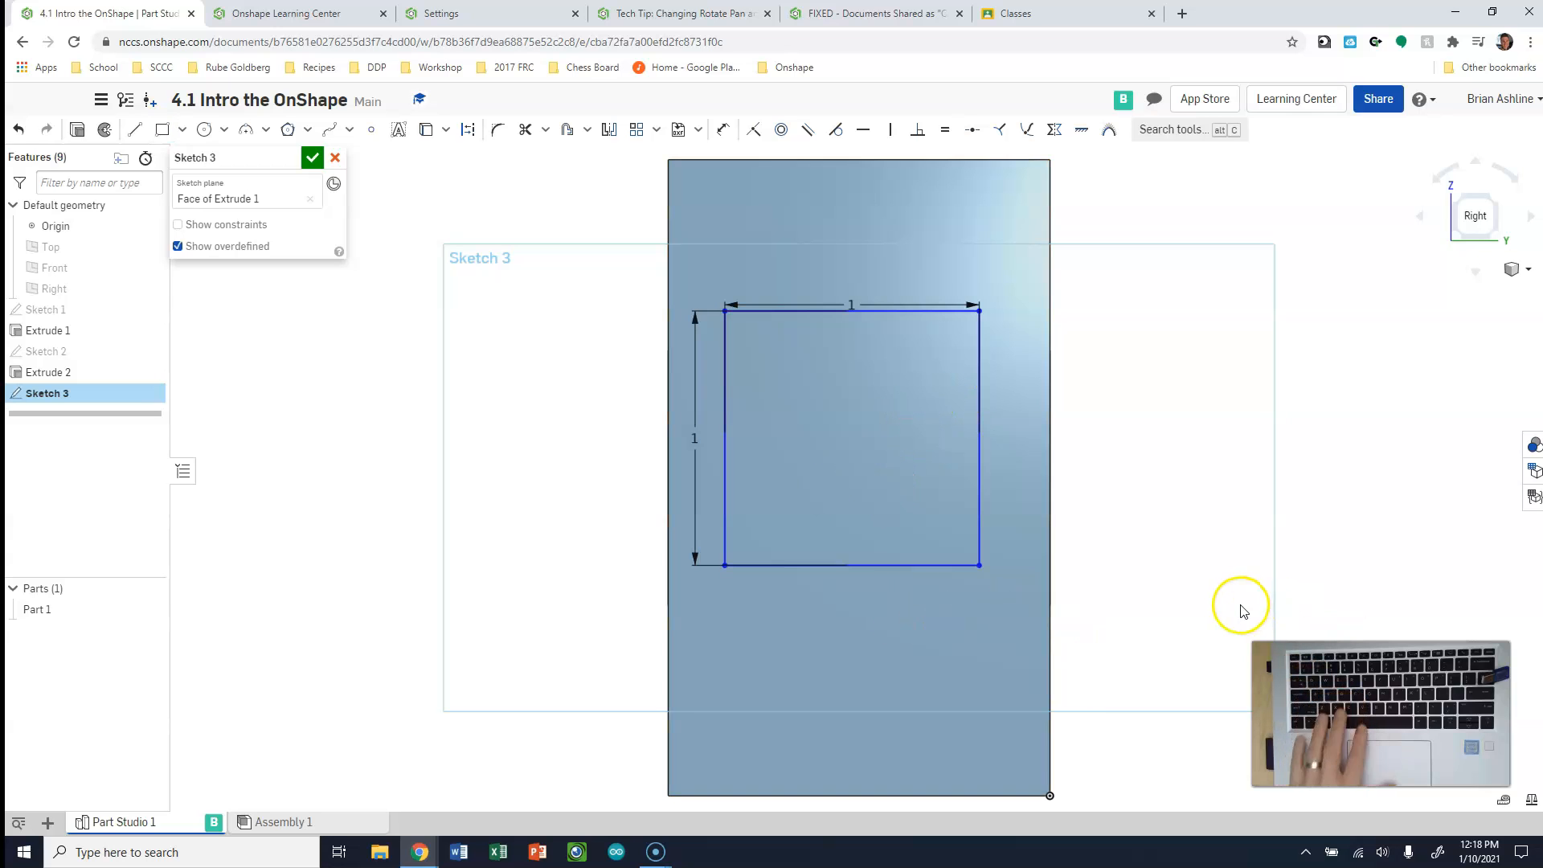
Undo the width and height dimensions just applied to the rectangle
{"action": "key", "text": "ctrl+z"}
{"action": "key", "text": "ctrl+z"}
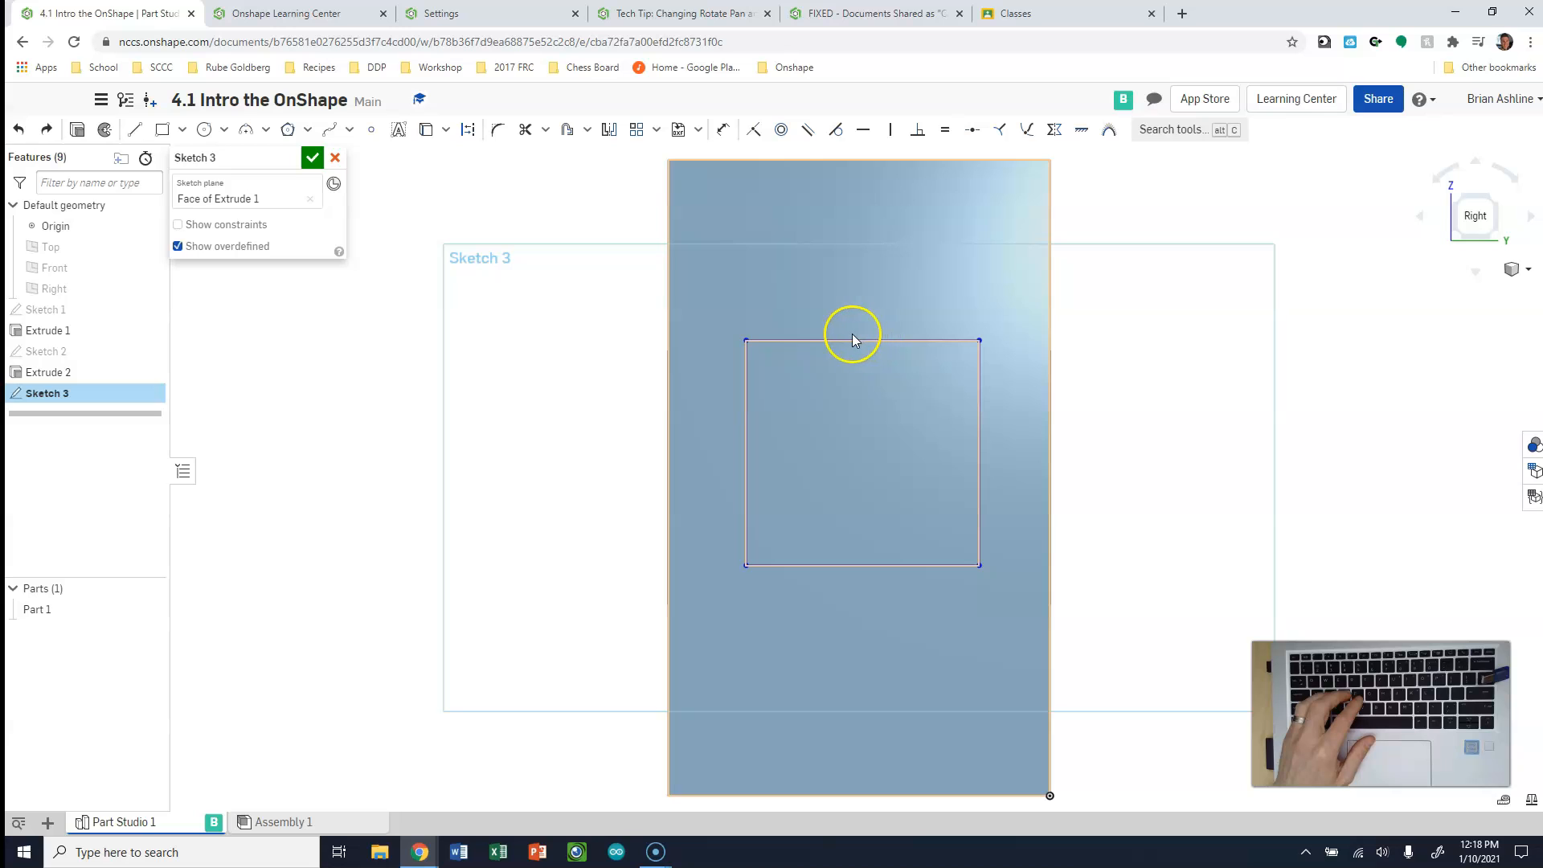
Dimension the rectangle's top edge with the Dimension tool and set its width to 1 in
{"action": "left_click", "coordinate": [831, 339]}
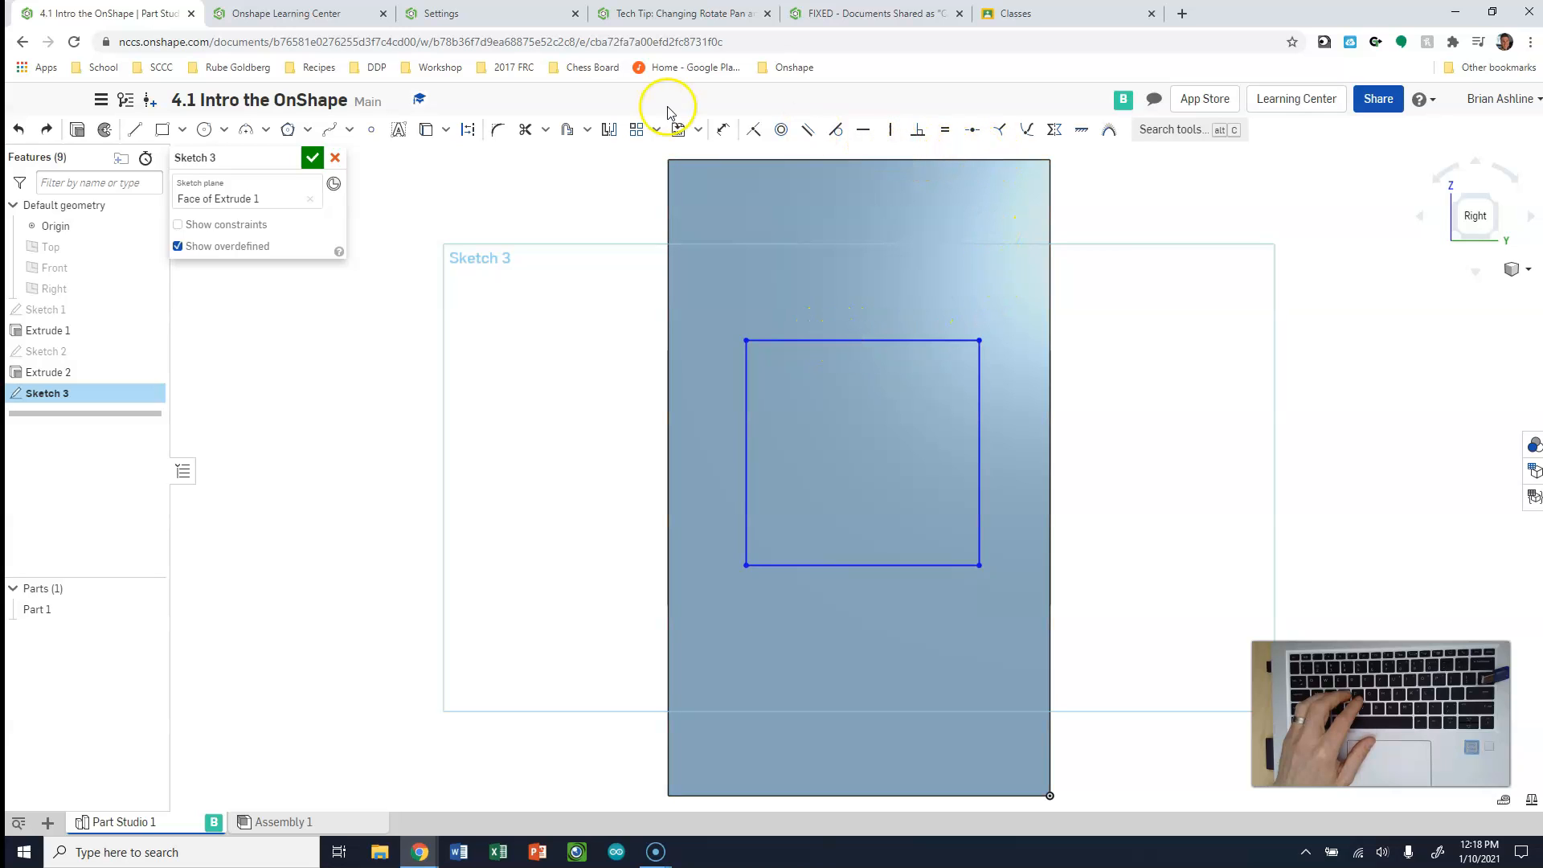
{"action": "left_click", "coordinate": [721, 135]}
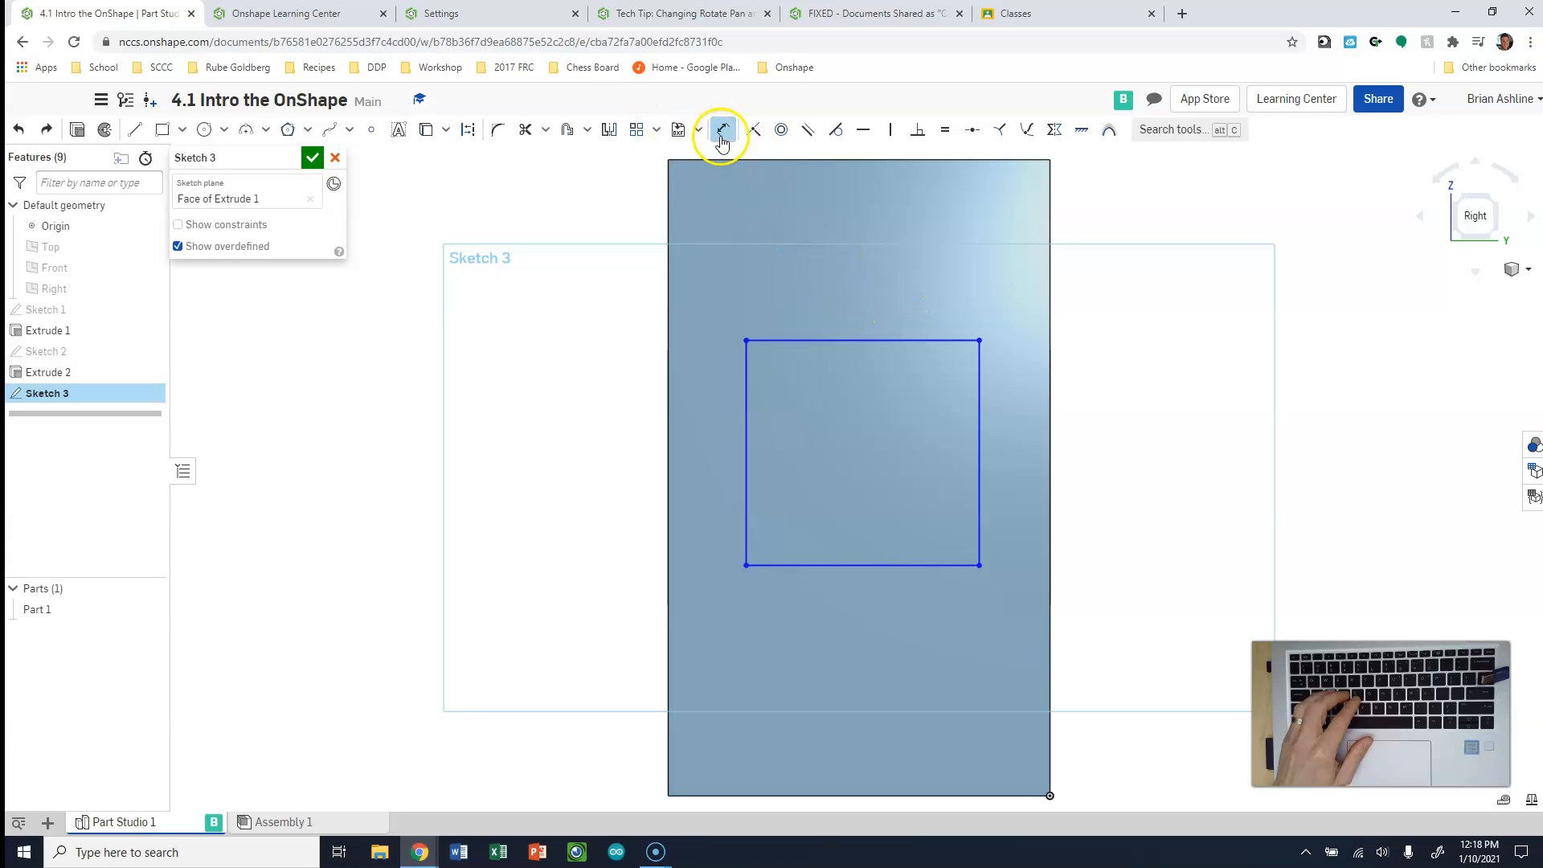
{"action": "left_click", "coordinate": [917, 341]}
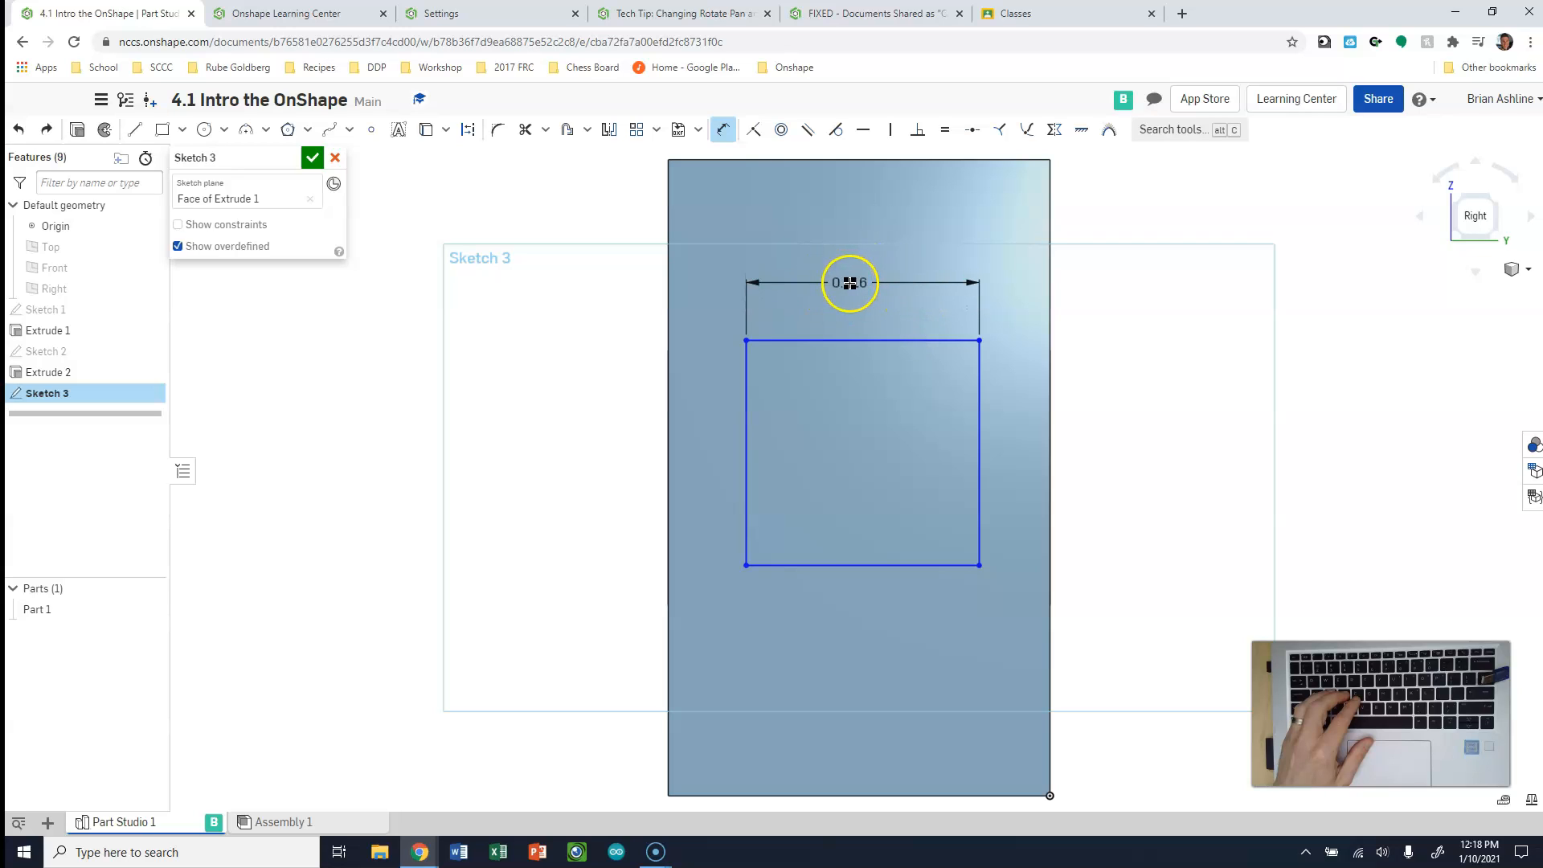
{"action": "left_click", "coordinate": [933, 316]}
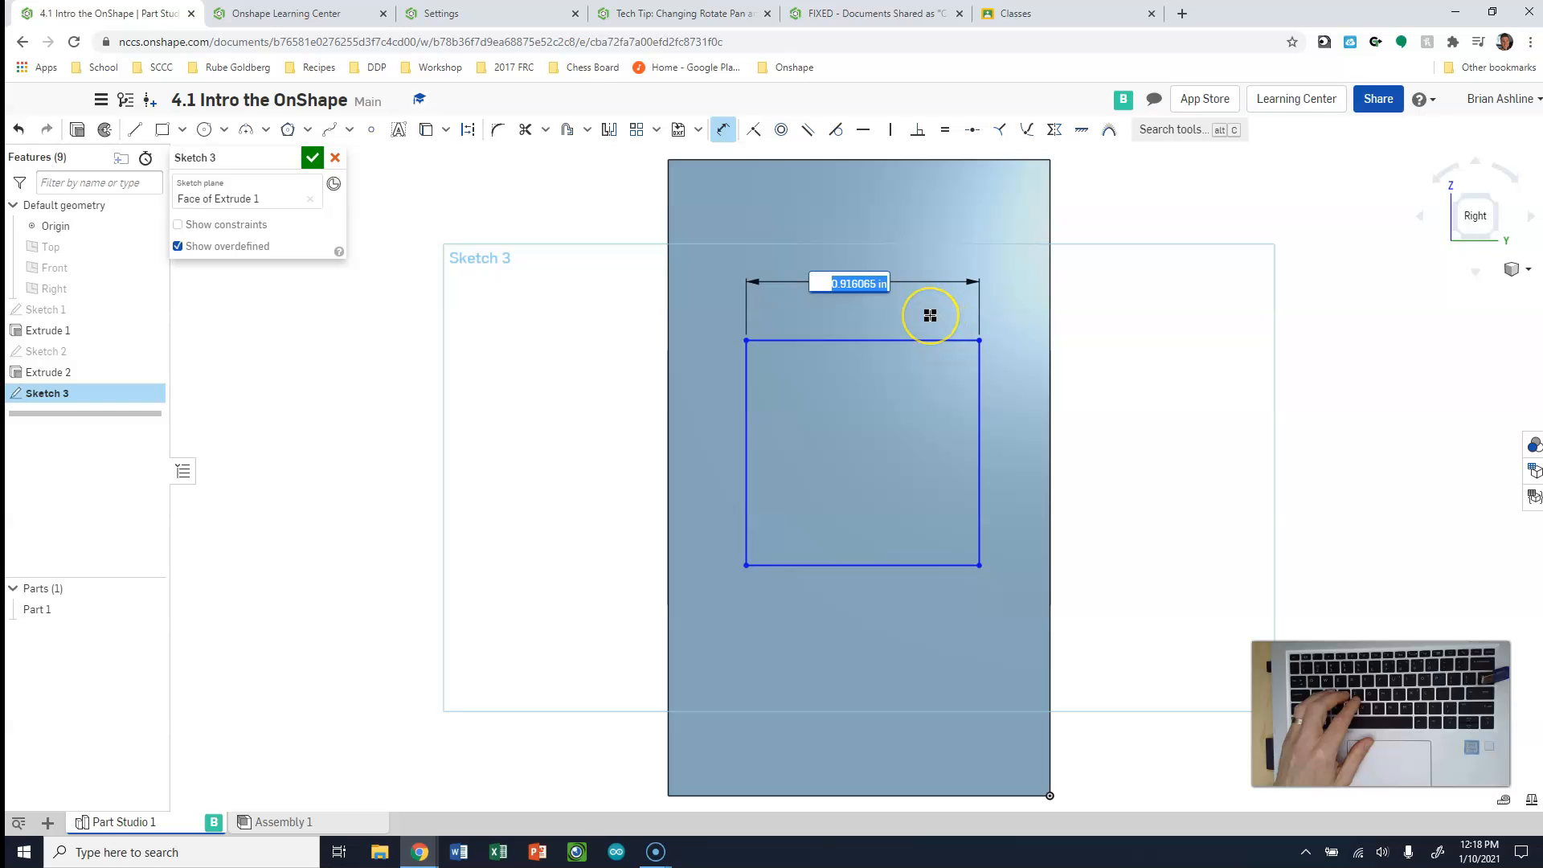
{"action": "type", "text": "1"}
{"action": "key", "text": "Return"}
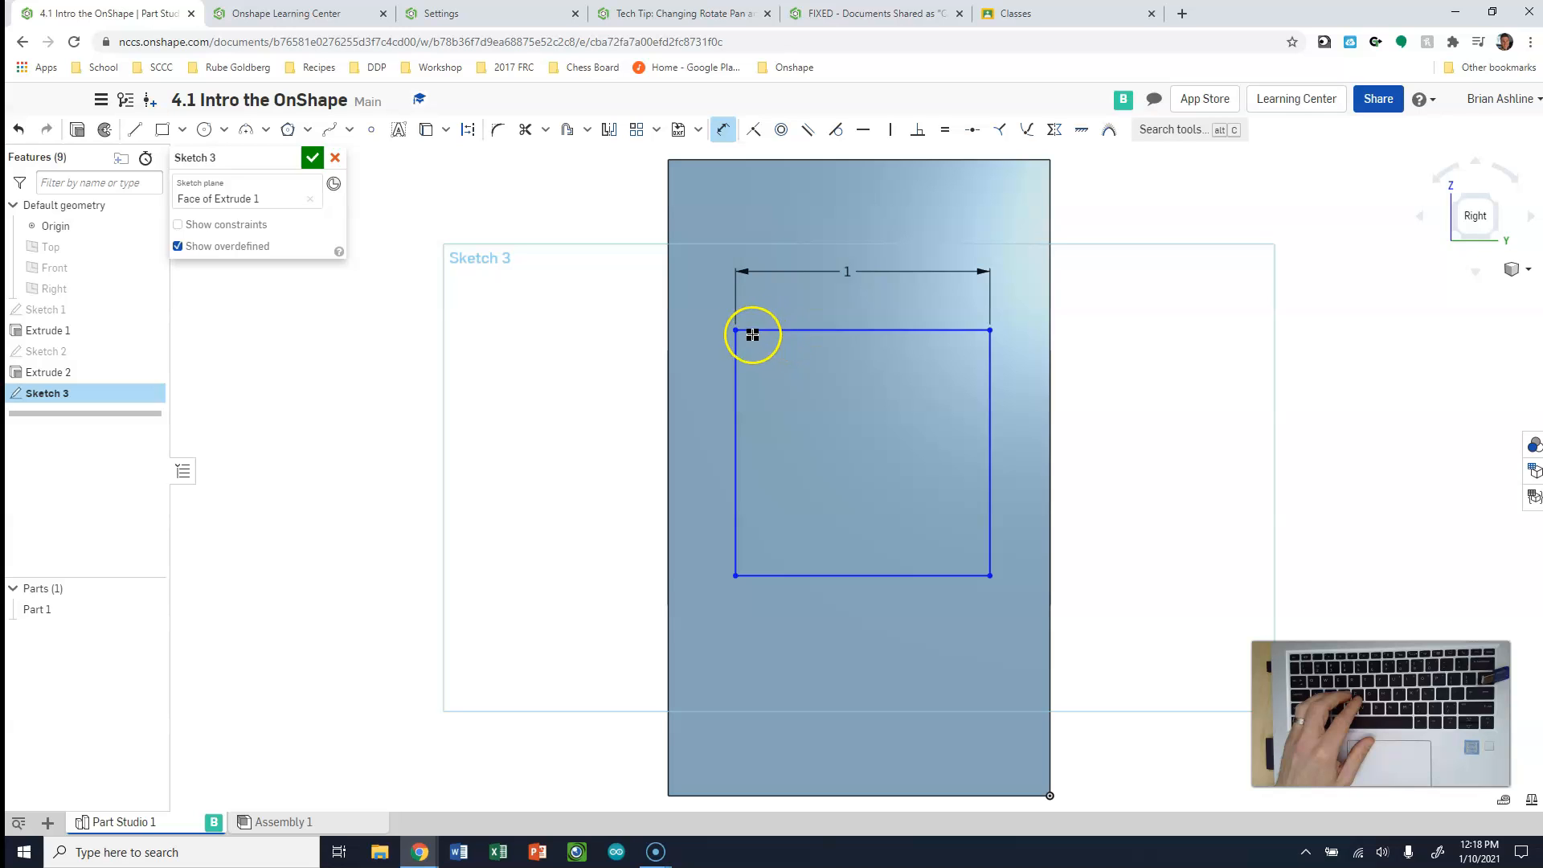
Dimension the rectangle's left edge and set its height to 1 in, leaving the Dimension tool
{"action": "left_click_drag", "start_coordinate": [736, 578], "coordinate": [696, 458]}
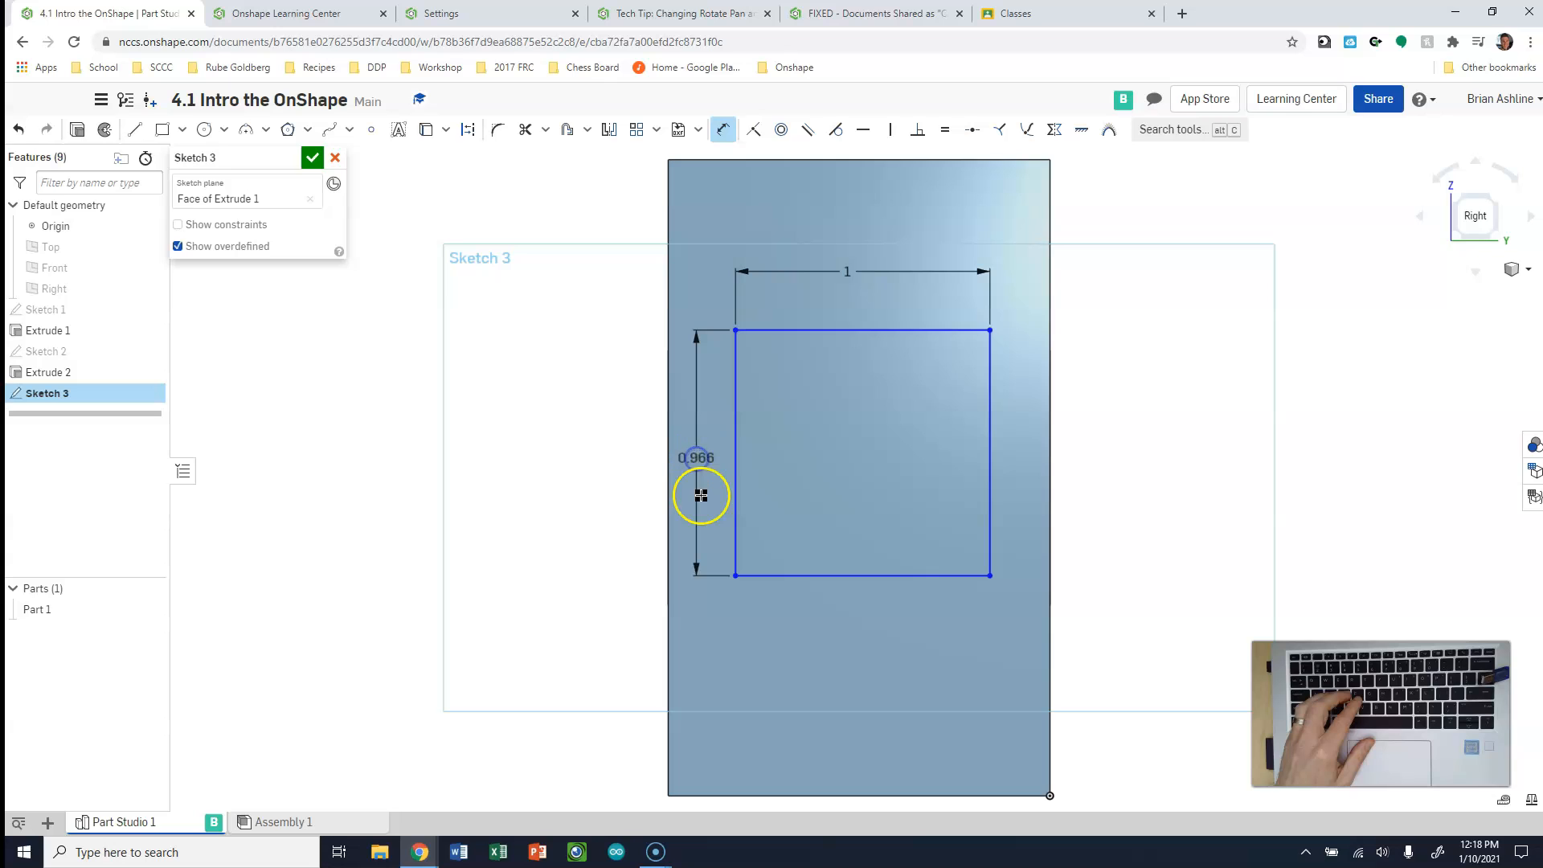
{"action": "type", "text": "1"}
{"action": "key", "text": "Return"}
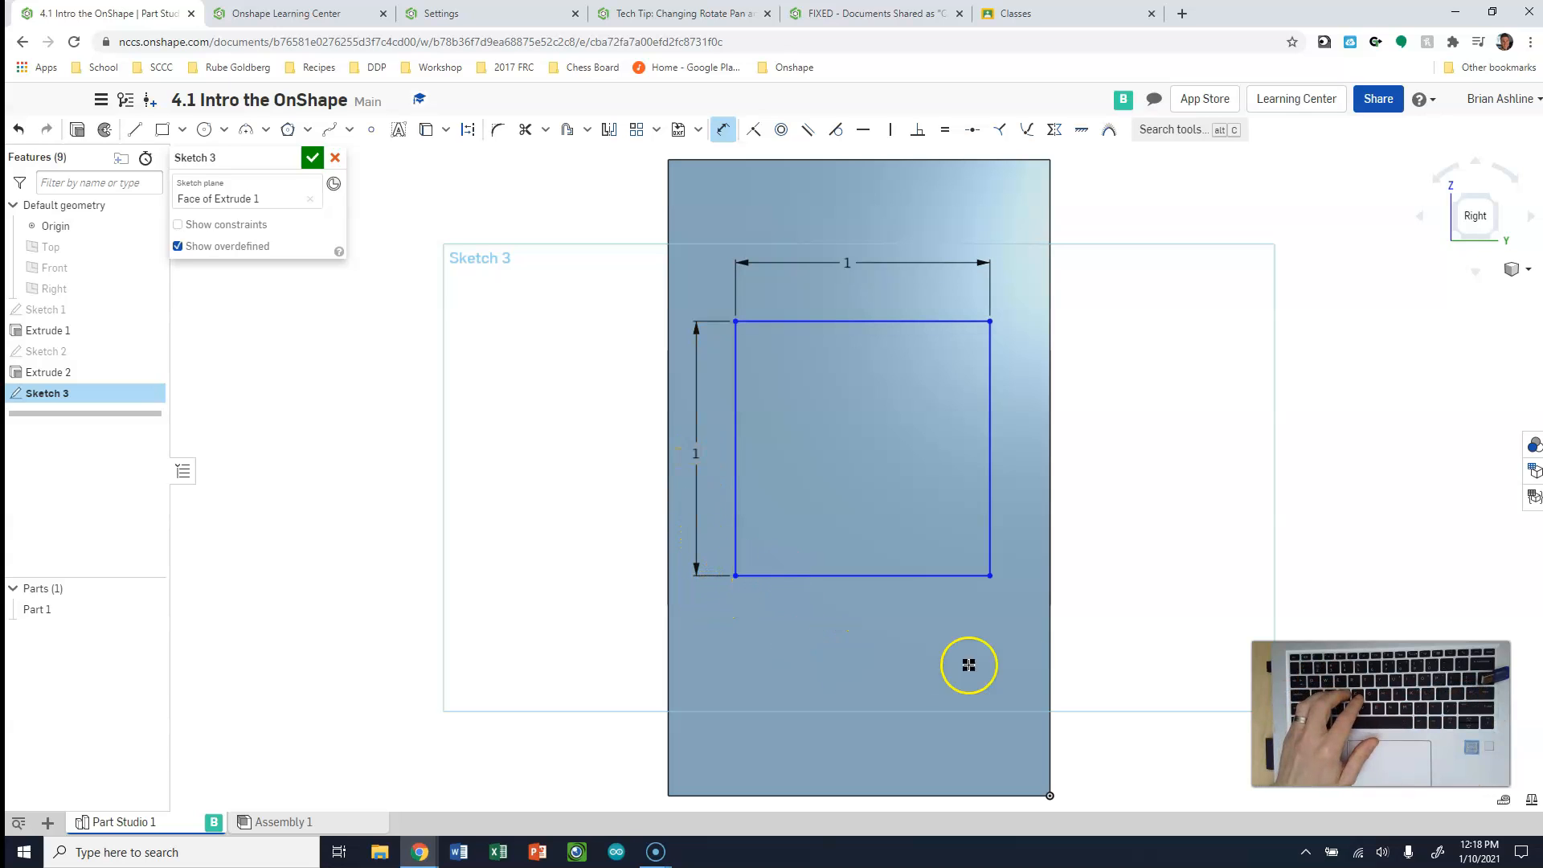
{"action": "scroll", "coordinate": [888, 320], "scroll_direction": "down", "scroll_amount": 2}
{"action": "scroll", "coordinate": [863, 487], "scroll_direction": "up", "scroll_amount": 1}
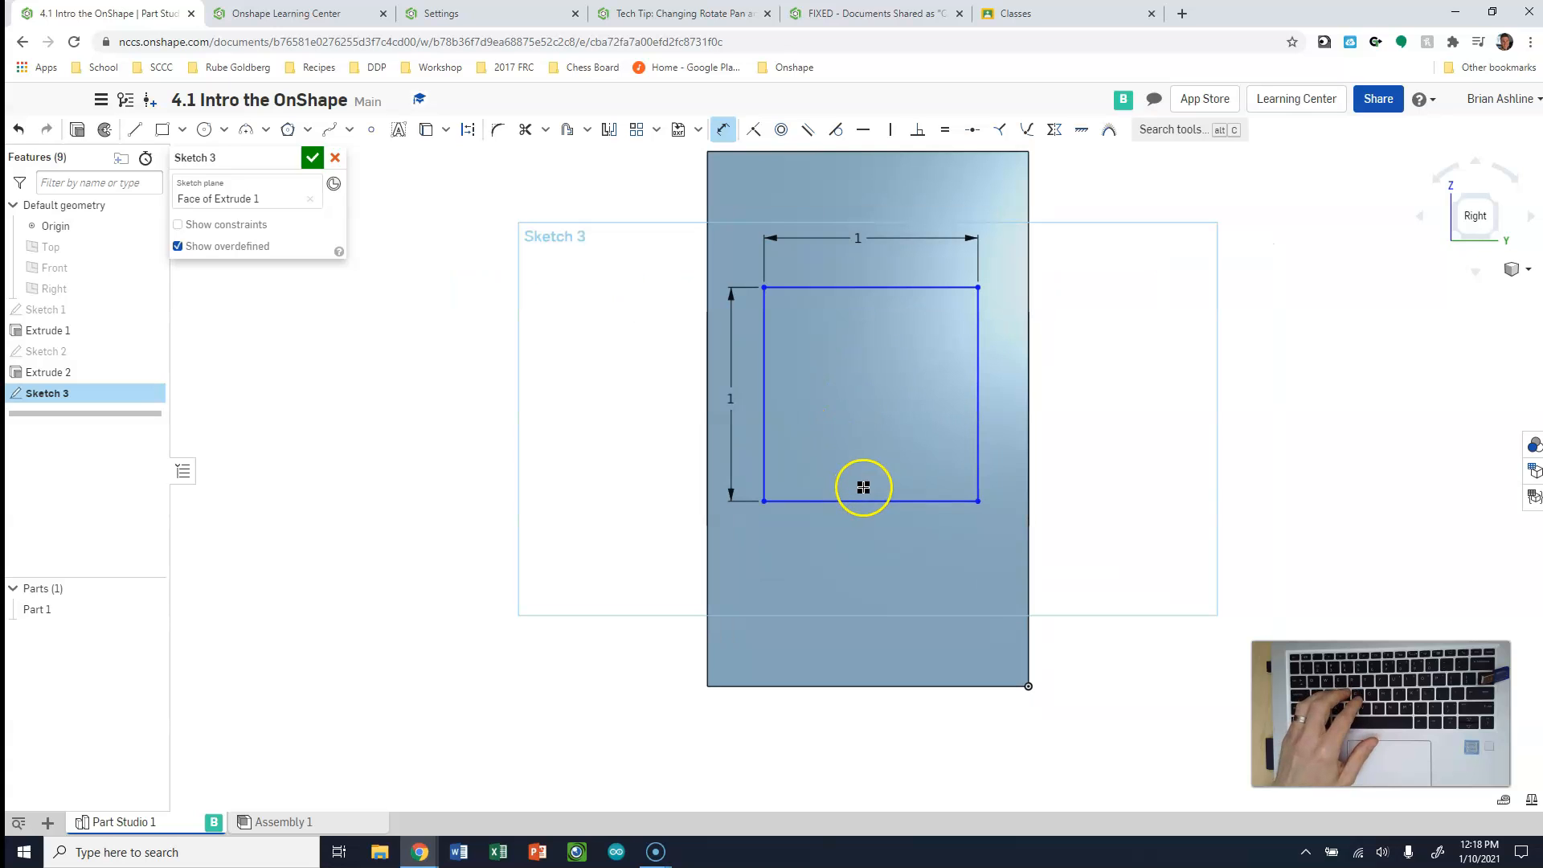
{"action": "key", "text": "Escape"}
Dimension the distance from the rectangle's top edge to the block's top edge and set it to 0.75 in
{"action": "left_click", "coordinate": [833, 287]}
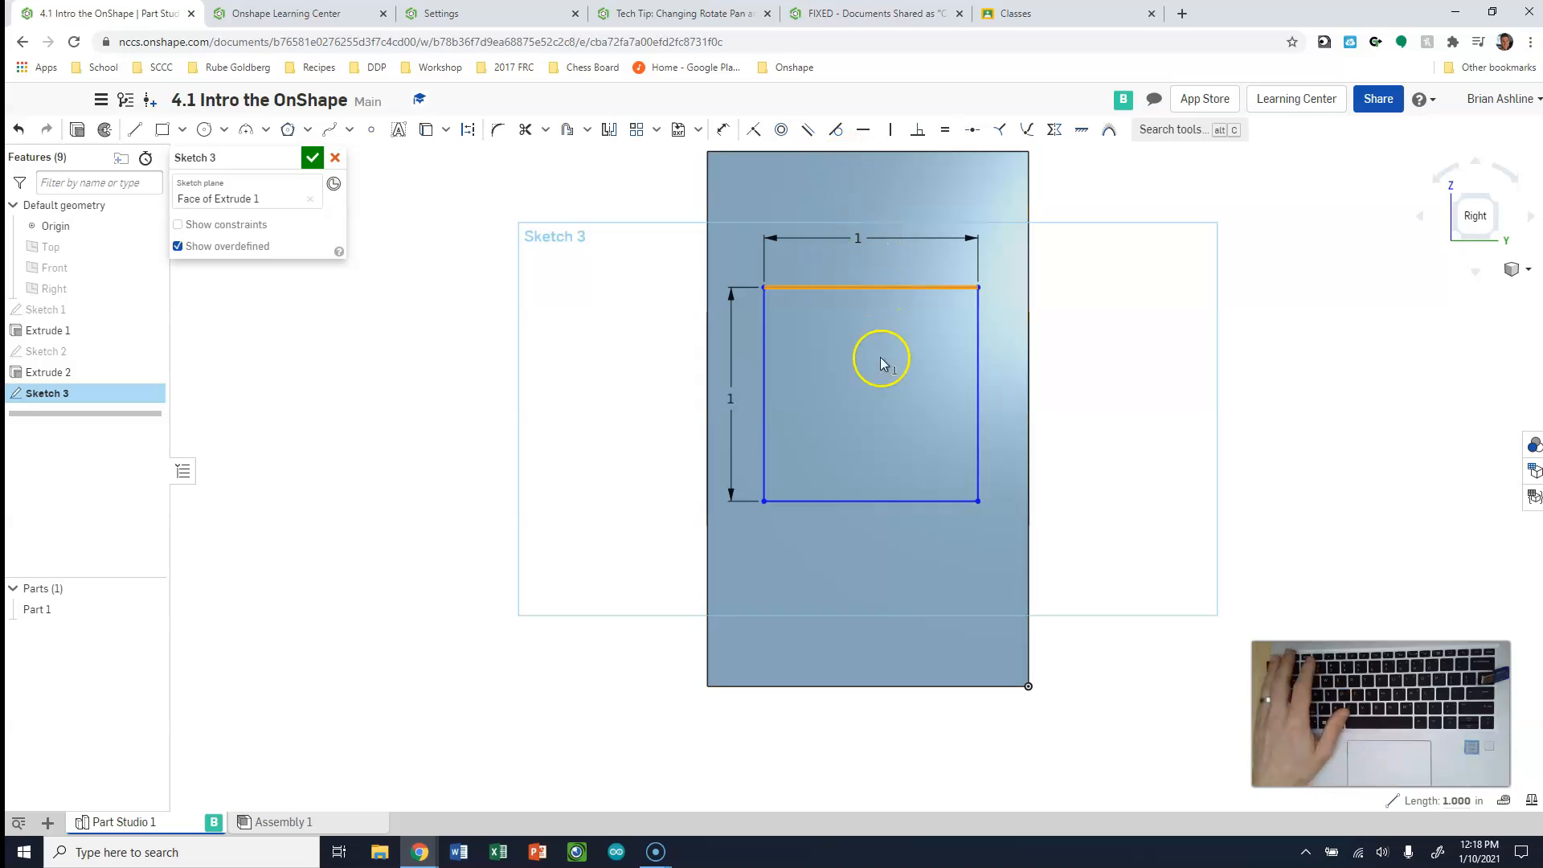
{"action": "key", "text": "d"}
{"action": "left_click", "coordinate": [835, 287]}
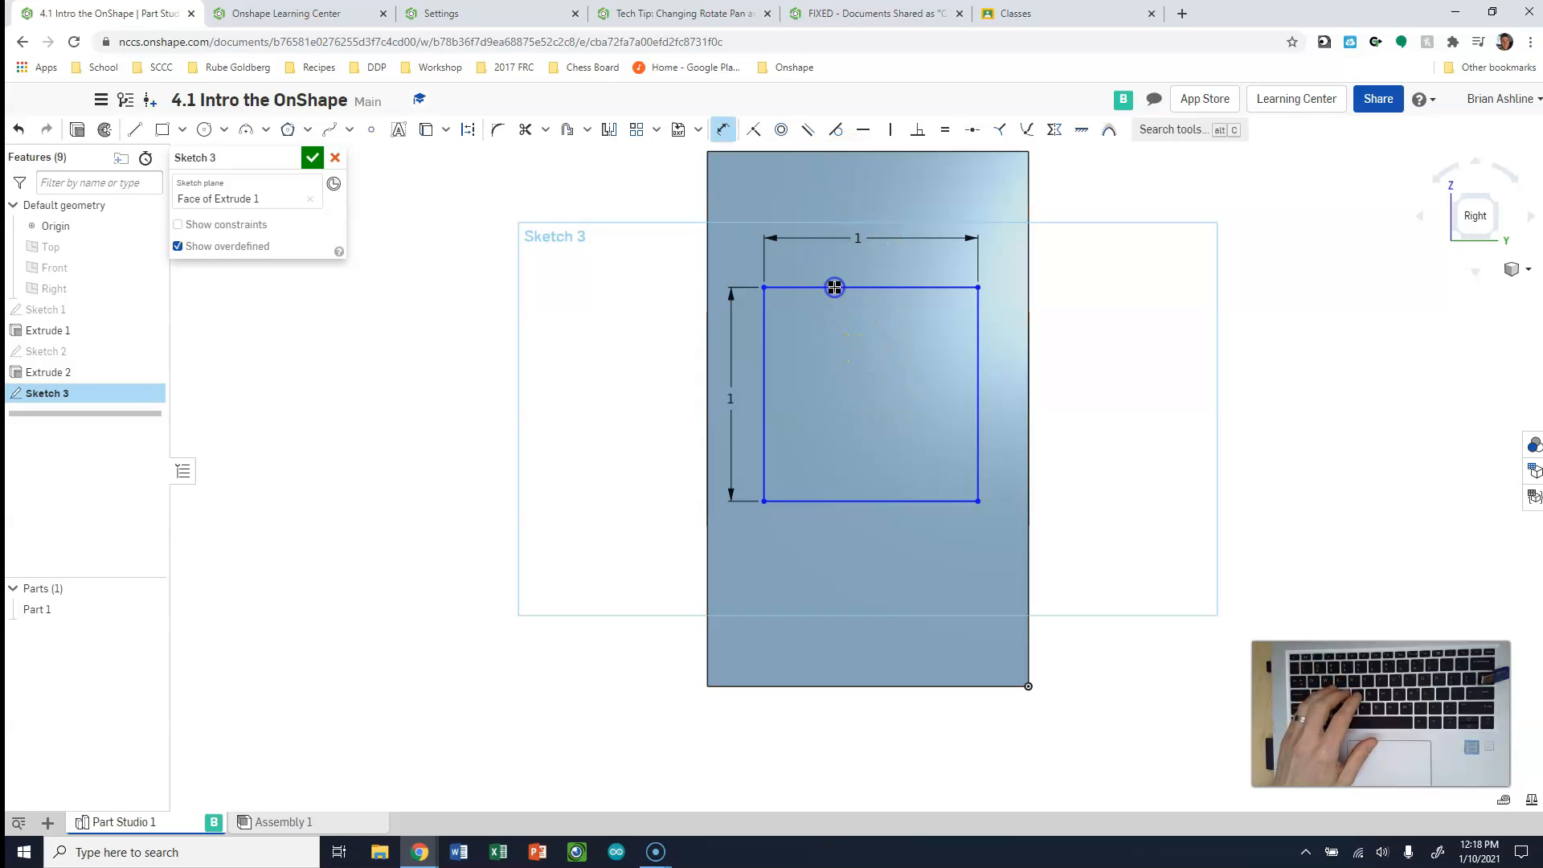
{"action": "left_click", "coordinate": [844, 149]}
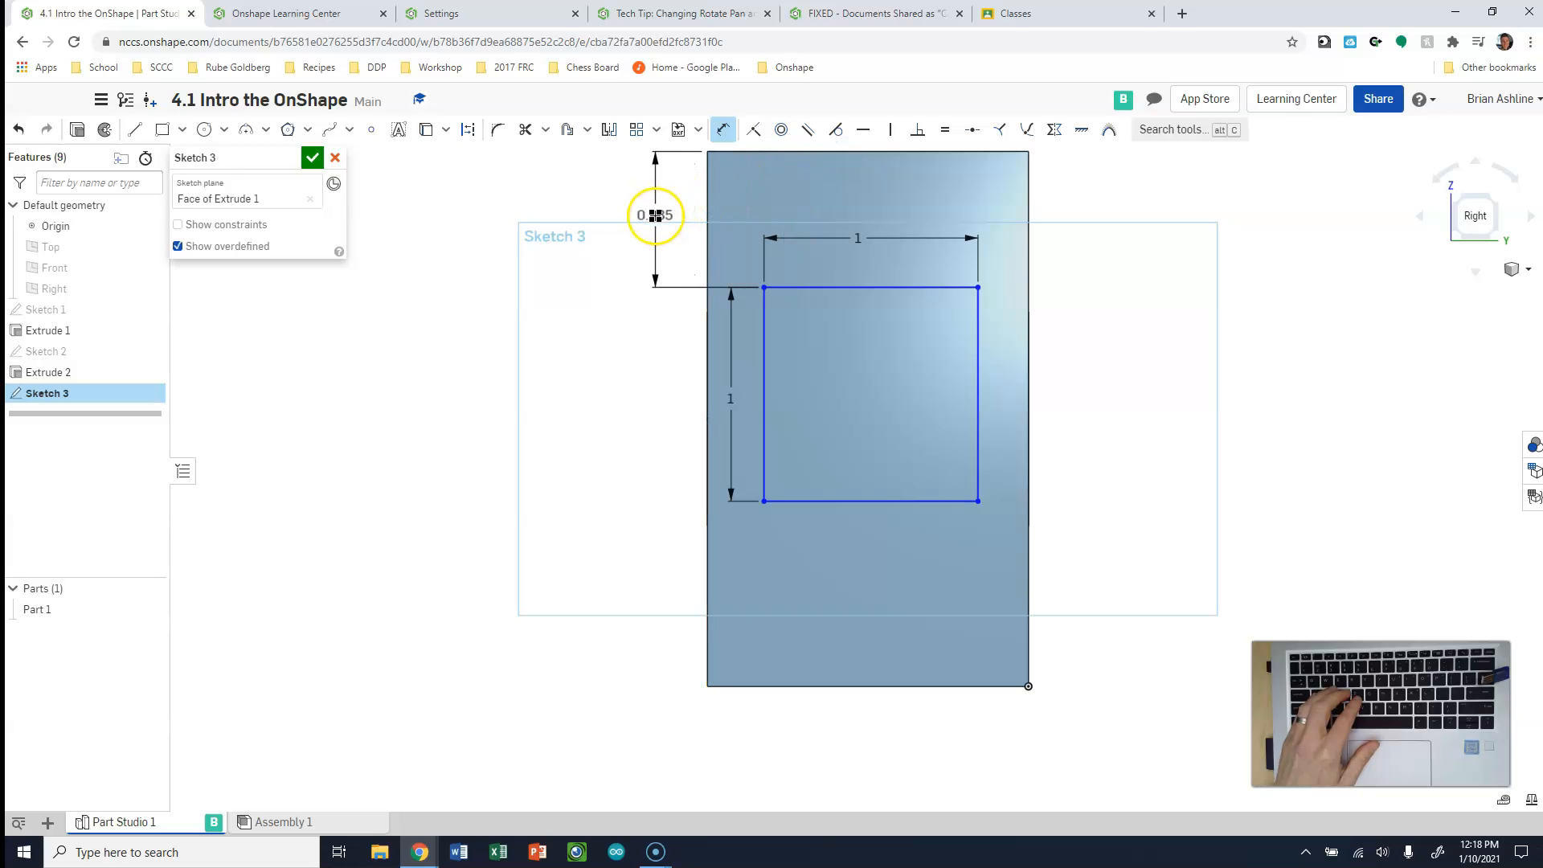
{"action": "left_click", "coordinate": [645, 217]}
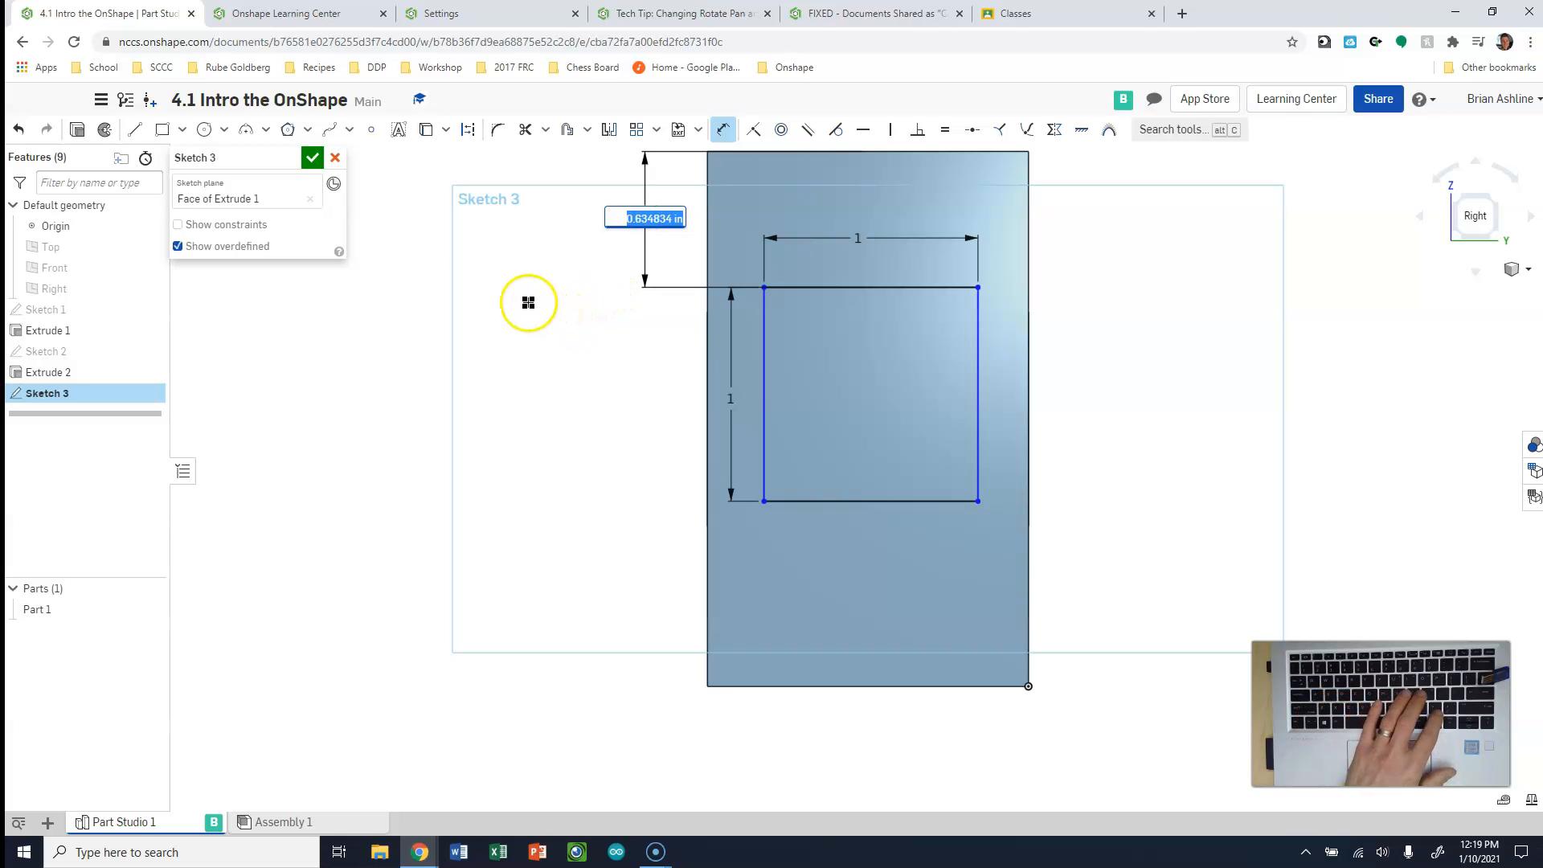
{"action": "type", "text": ".75"}
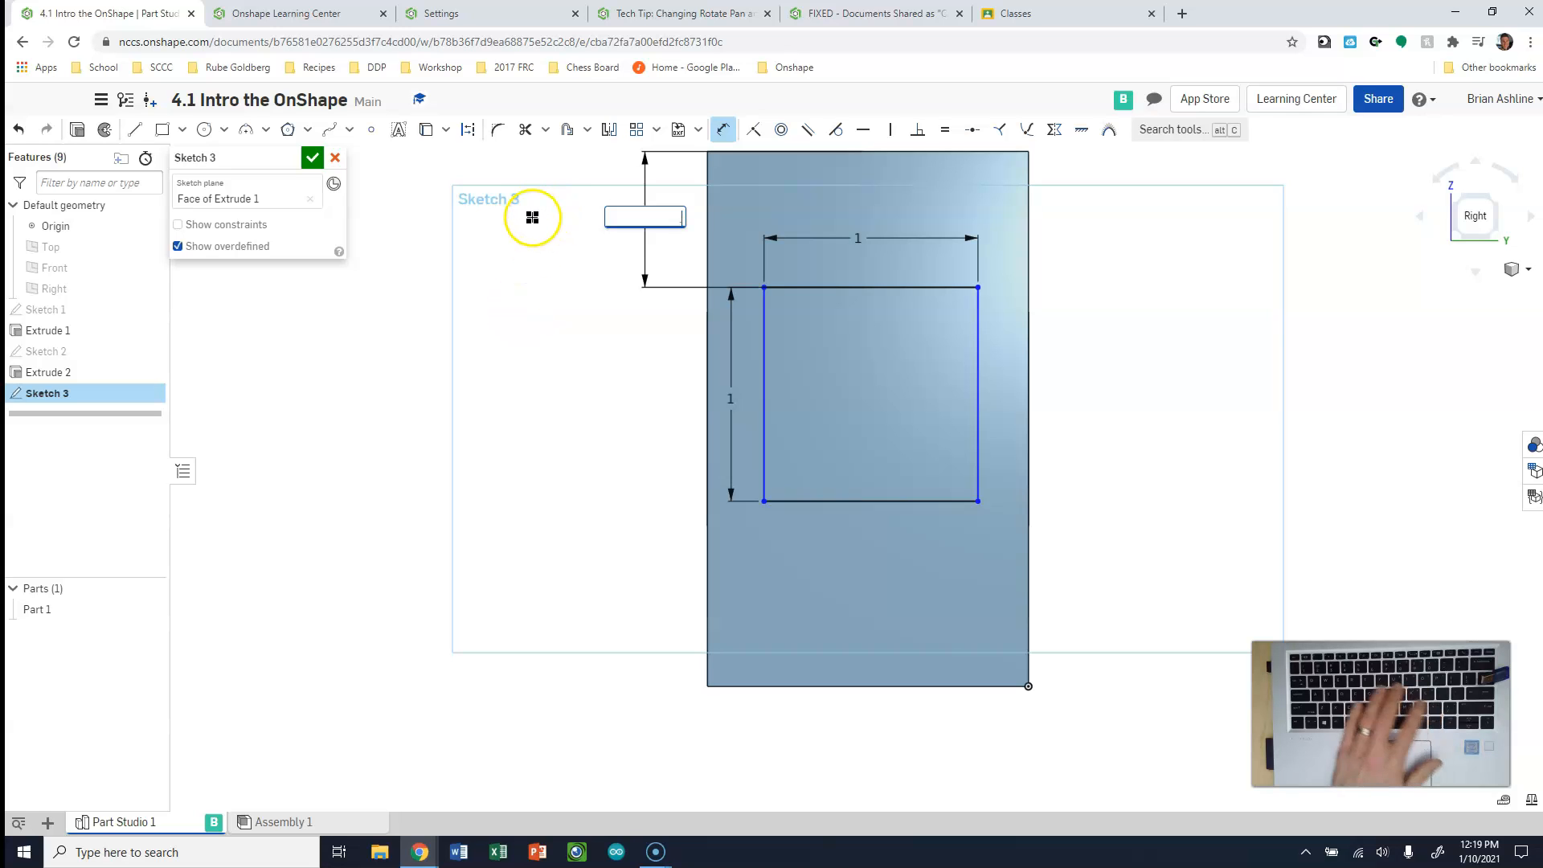
{"action": "key", "text": "Return"}
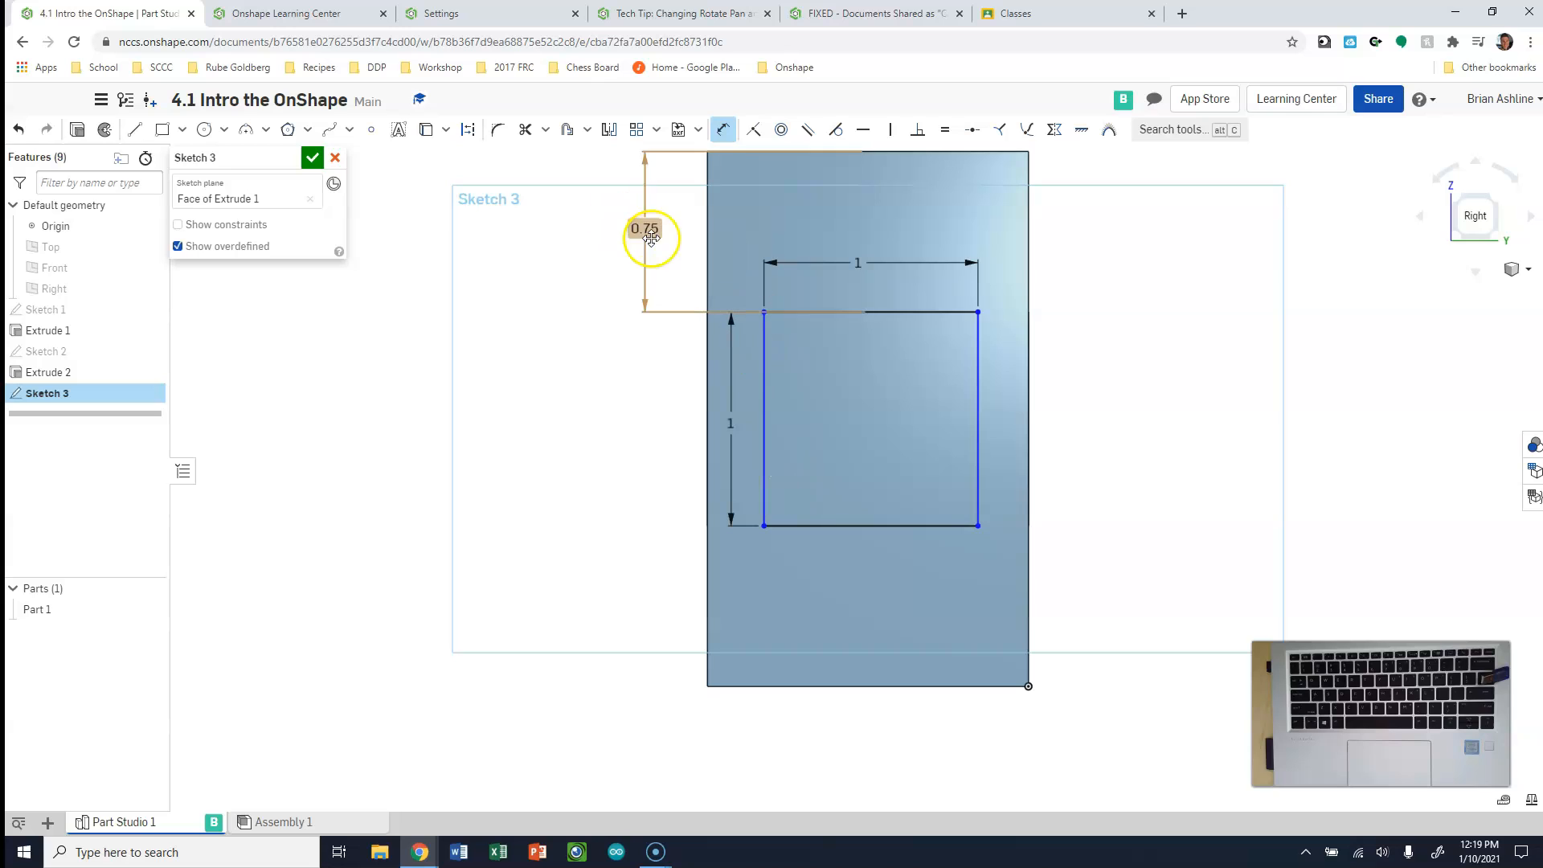
Dimension the distance from the rectangle's left edge to the block's left edge and set it to 0.25 in
{"action": "left_click", "coordinate": [708, 363]}
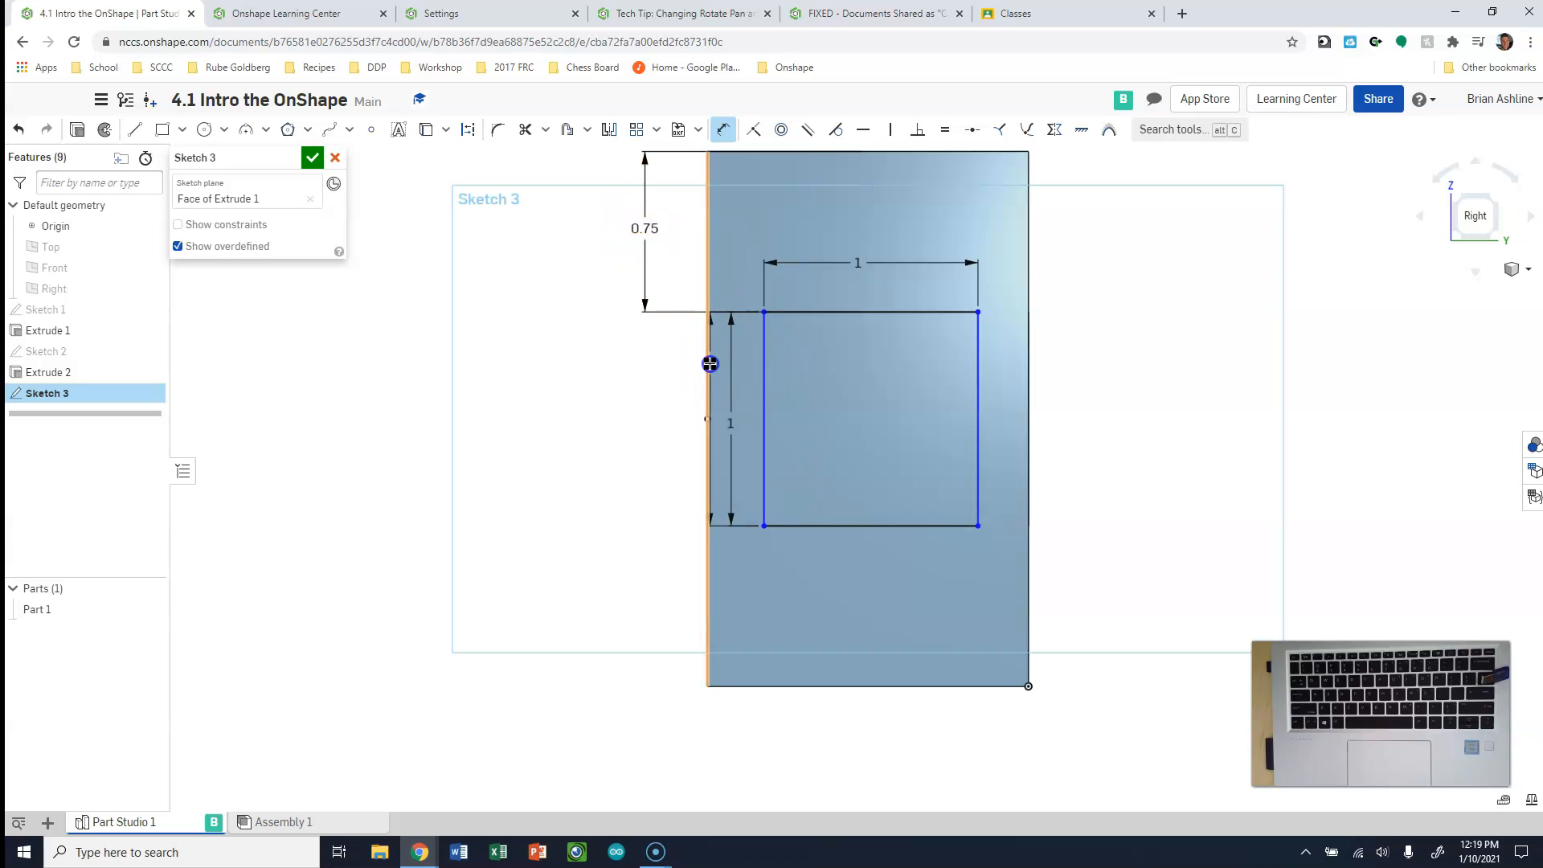
{"action": "left_click", "coordinate": [607, 436]}
{"action": "left_click", "coordinate": [606, 439]}
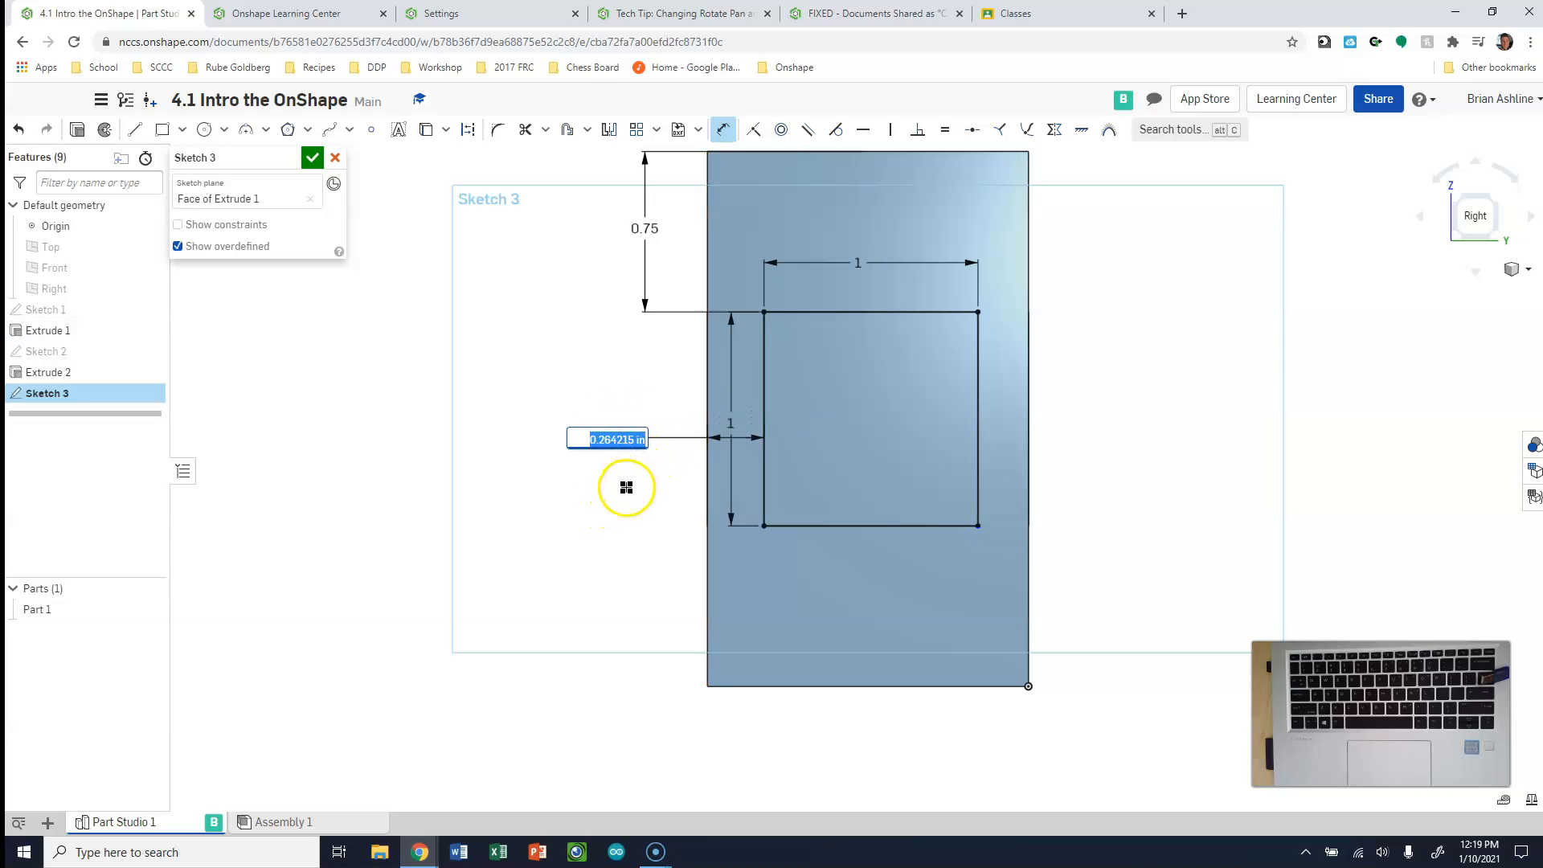
{"action": "type", "text": ".25"}
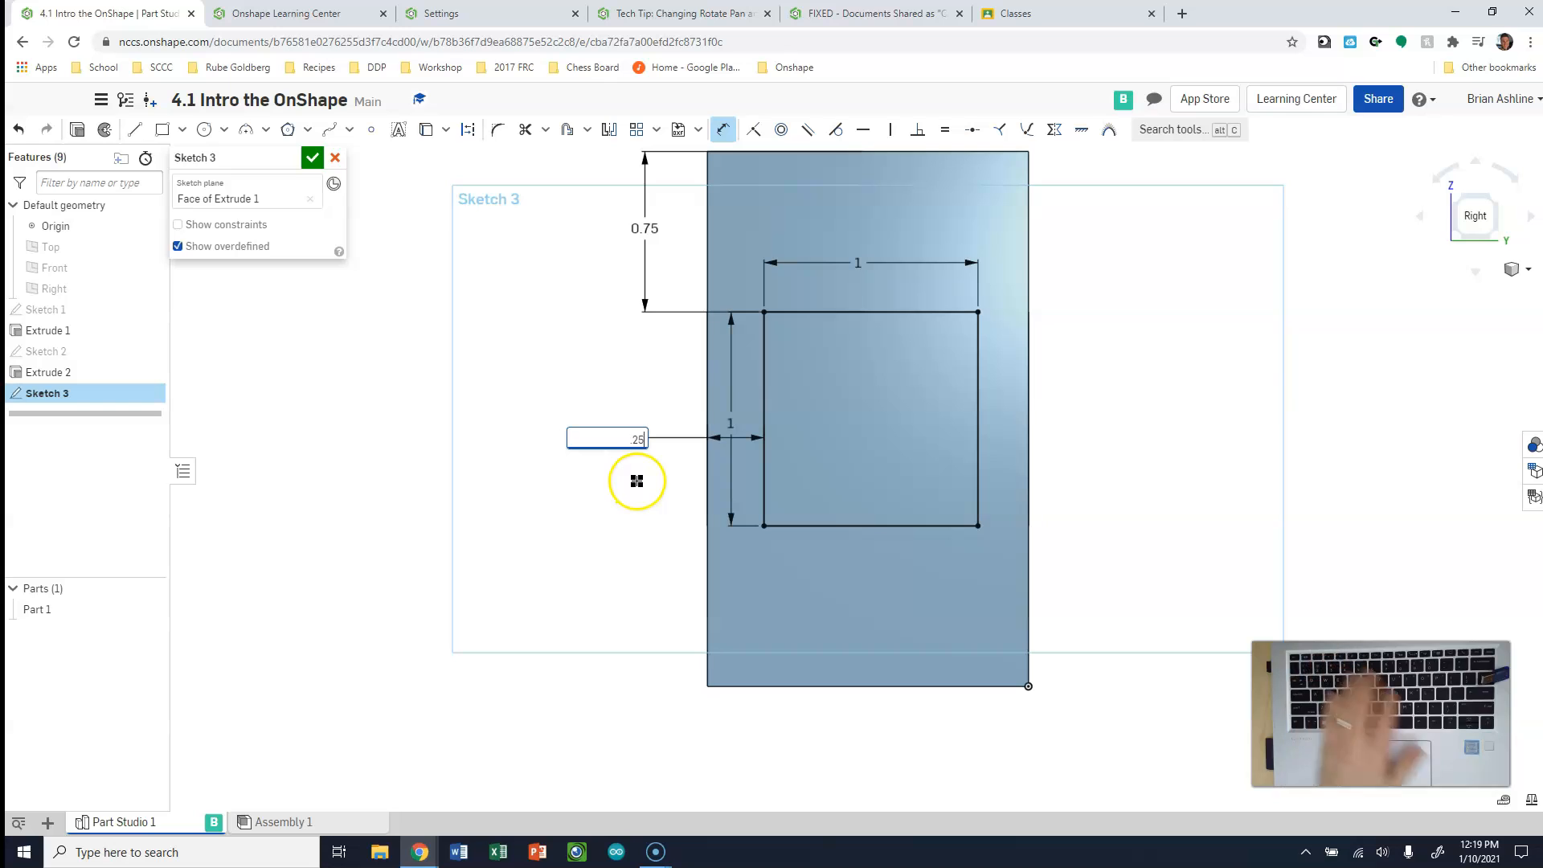
{"action": "key", "text": "Return"}
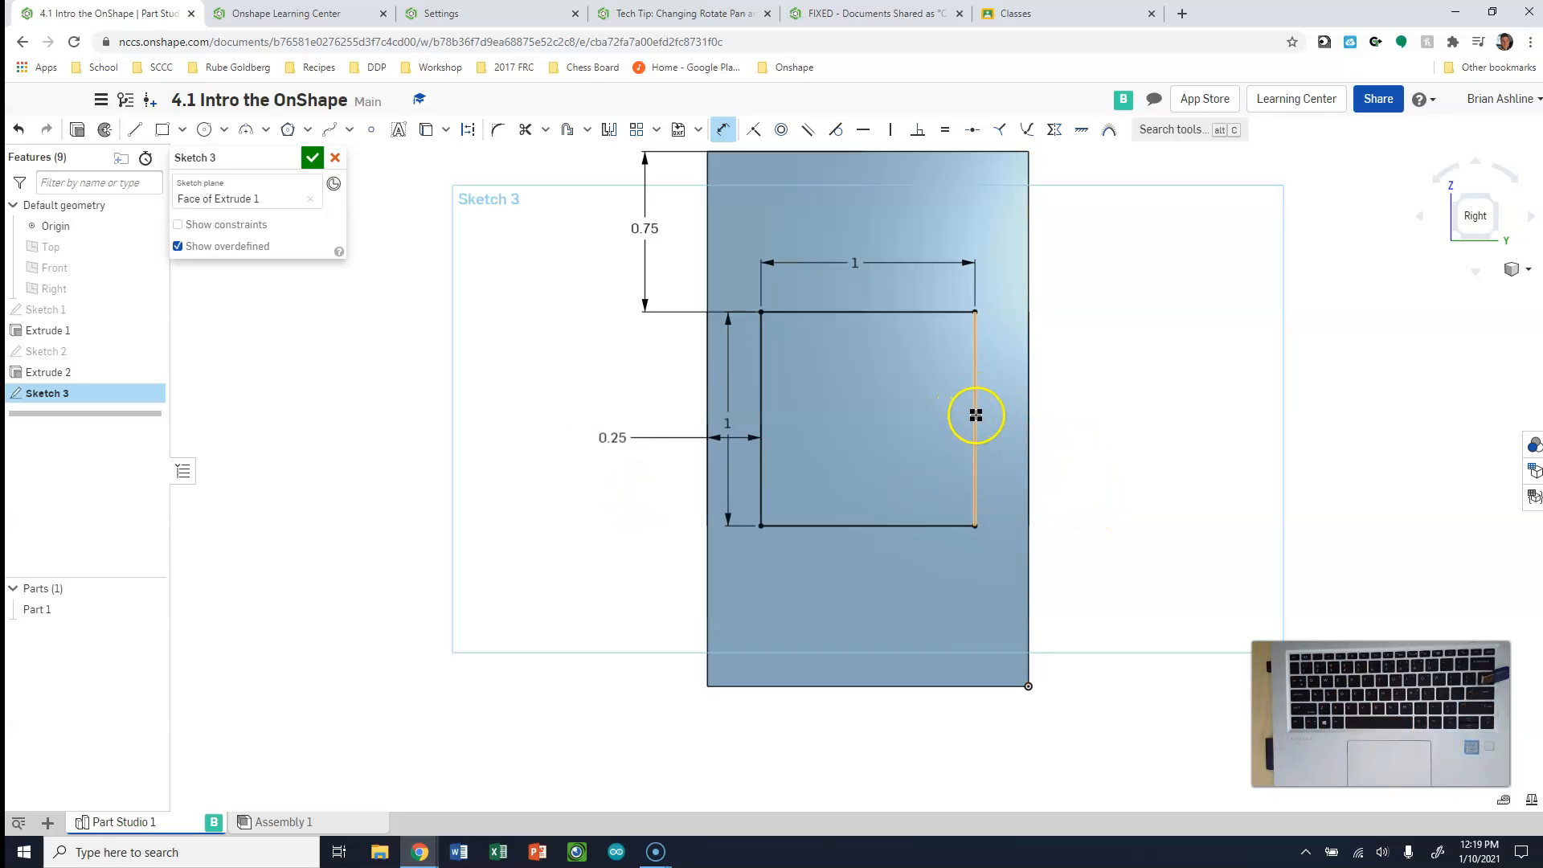
Try a 3 in dimension between the square's right edge and the block's right edge, and delete that dimension
{"action": "left_click", "coordinate": [1028, 417]}
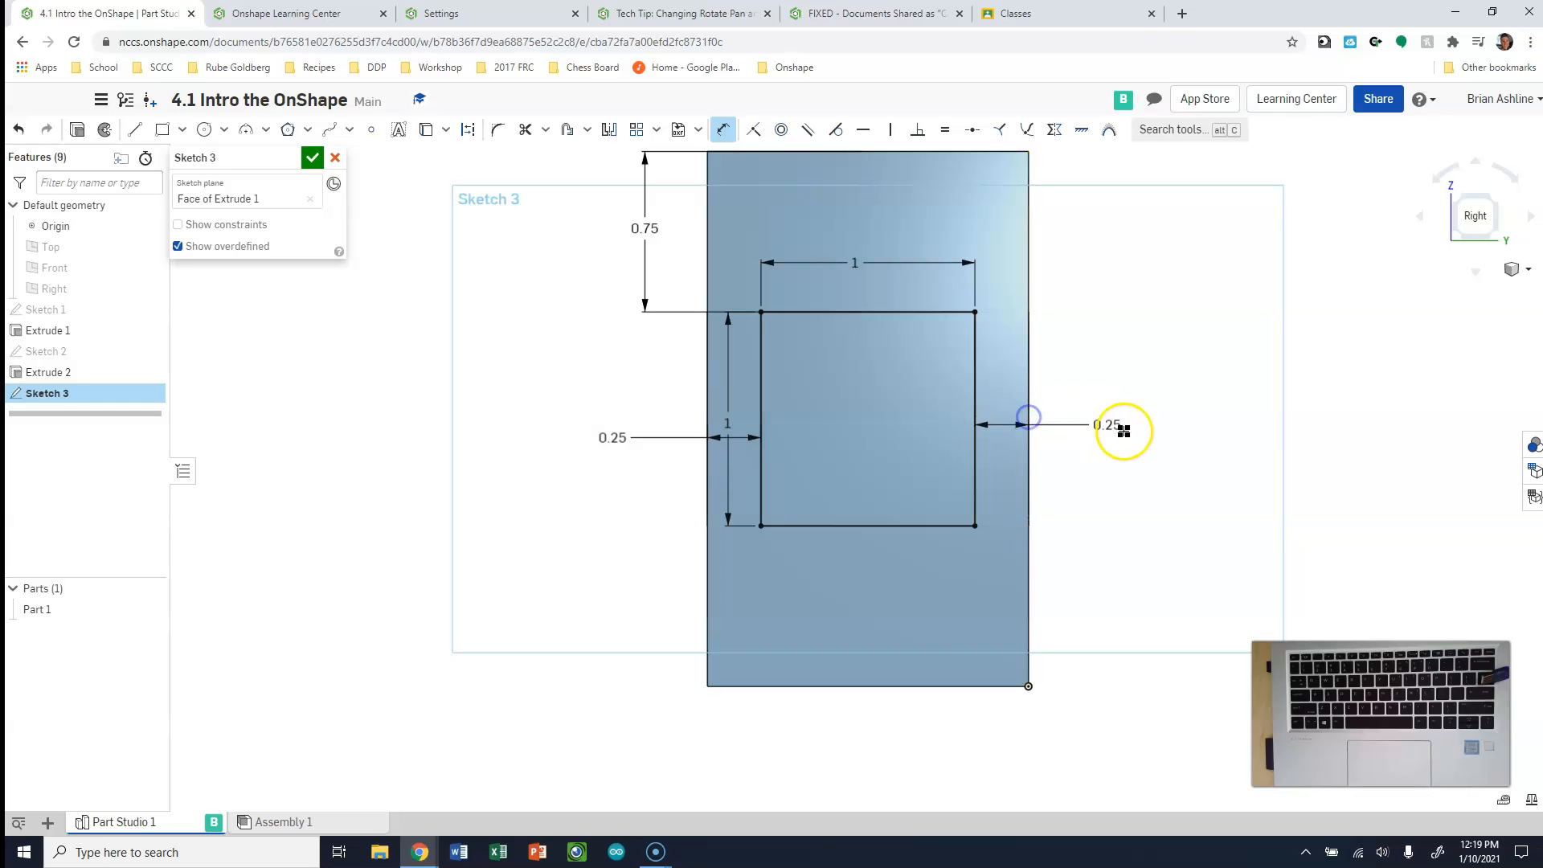
{"action": "left_click", "coordinate": [1121, 458]}
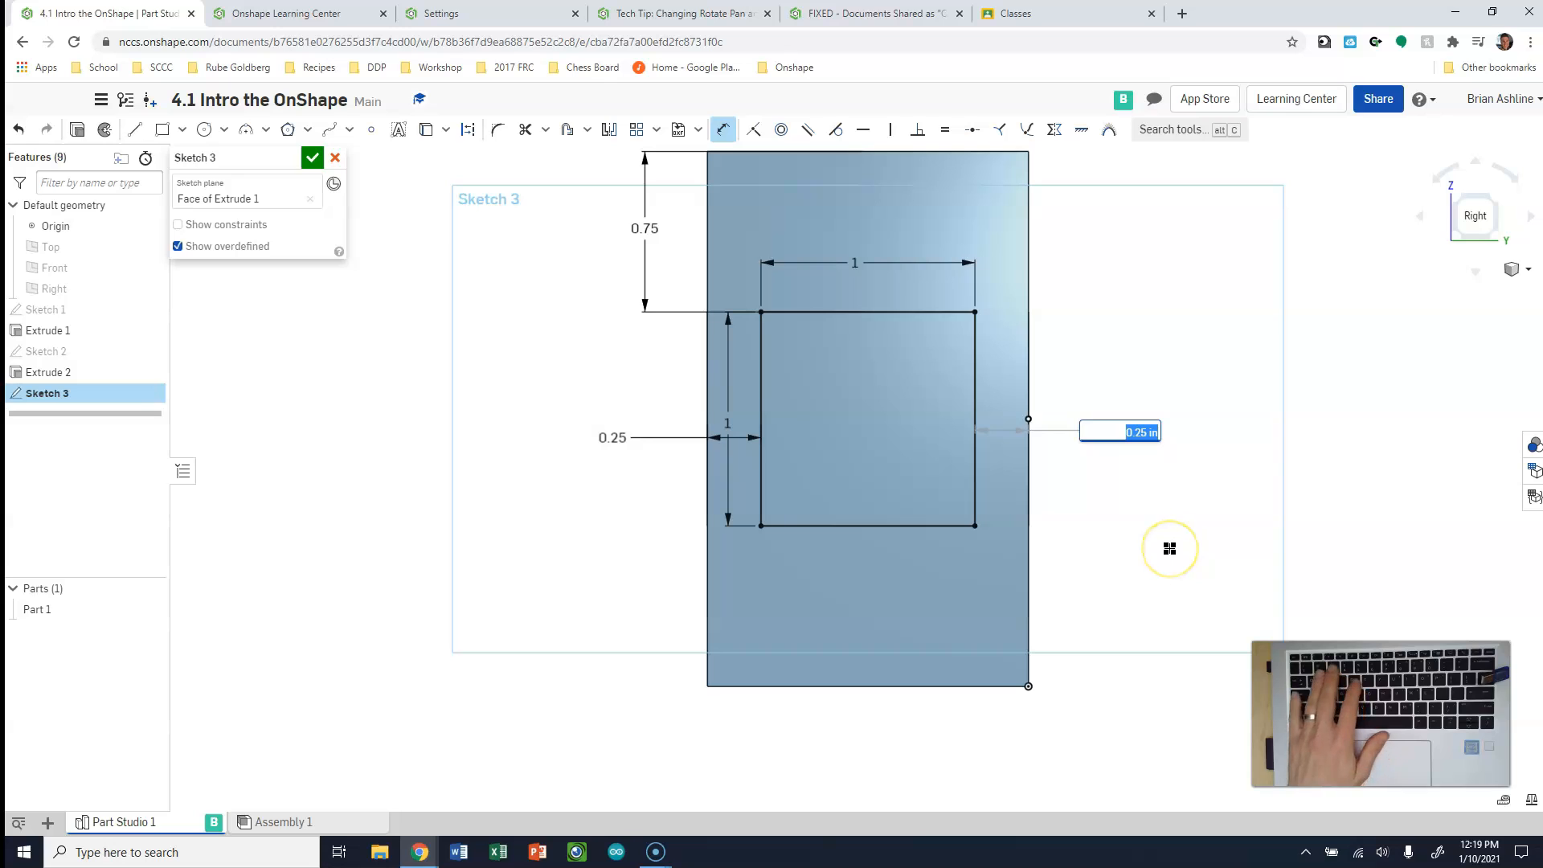
{"action": "type", "text": "3"}
{"action": "key", "text": "Return"}
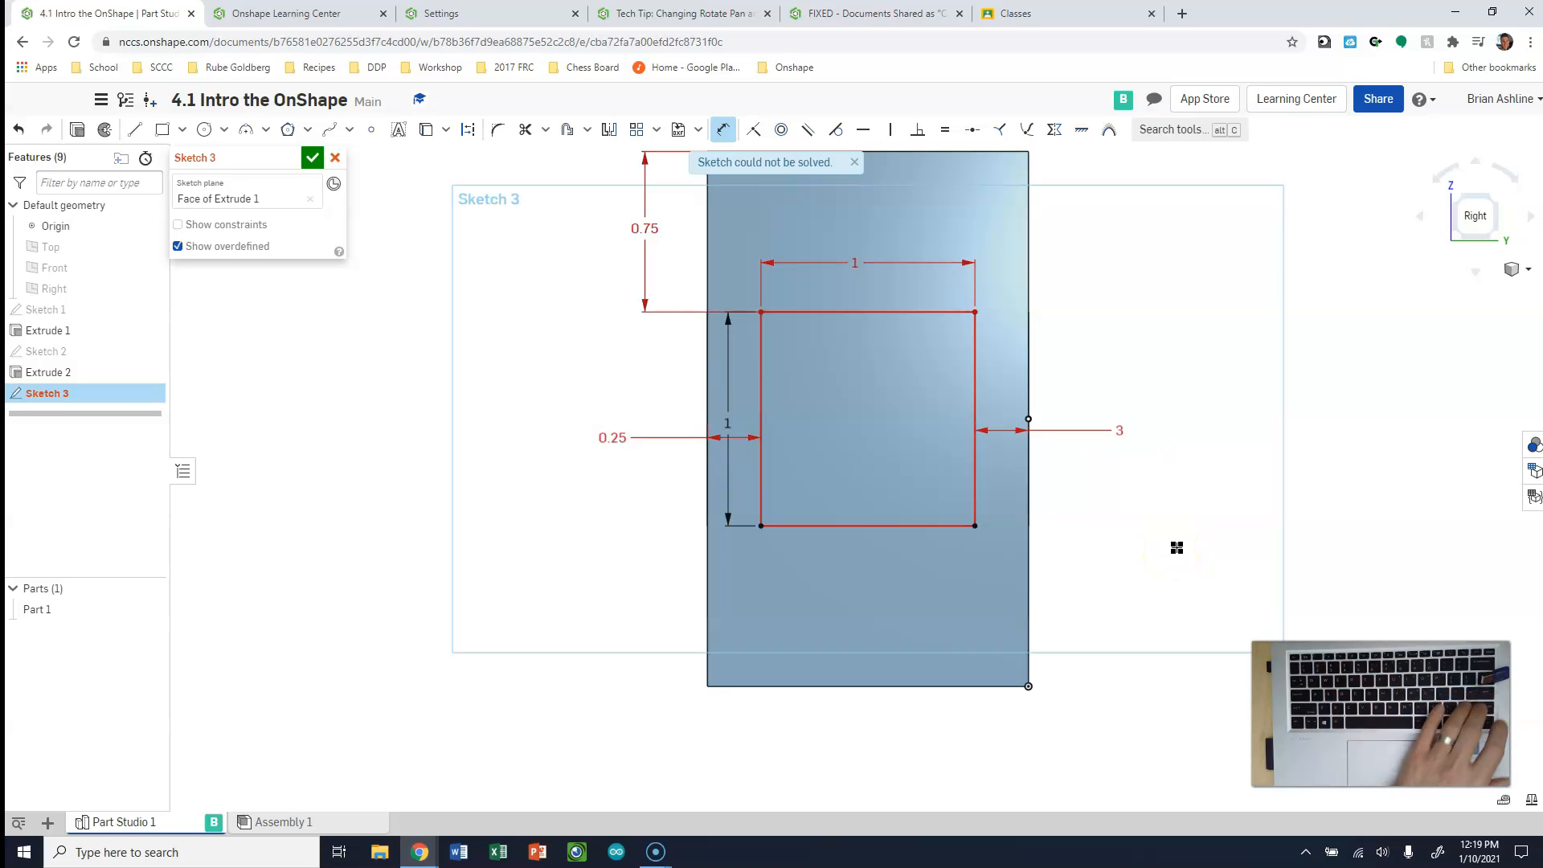
{"action": "left_click", "coordinate": [1162, 551]}
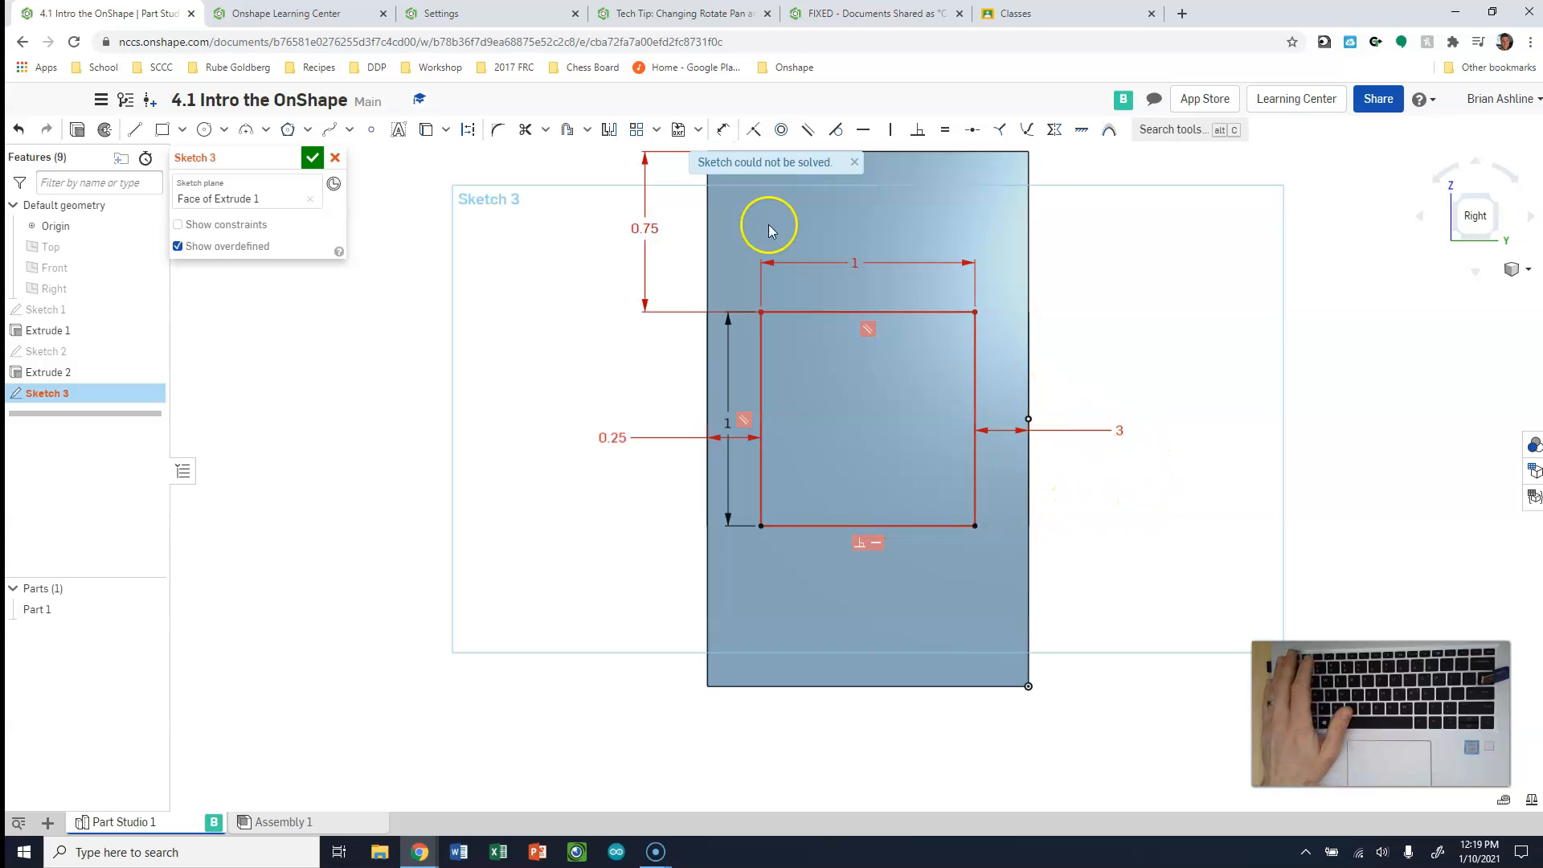
{"action": "left_click", "coordinate": [1120, 430]}
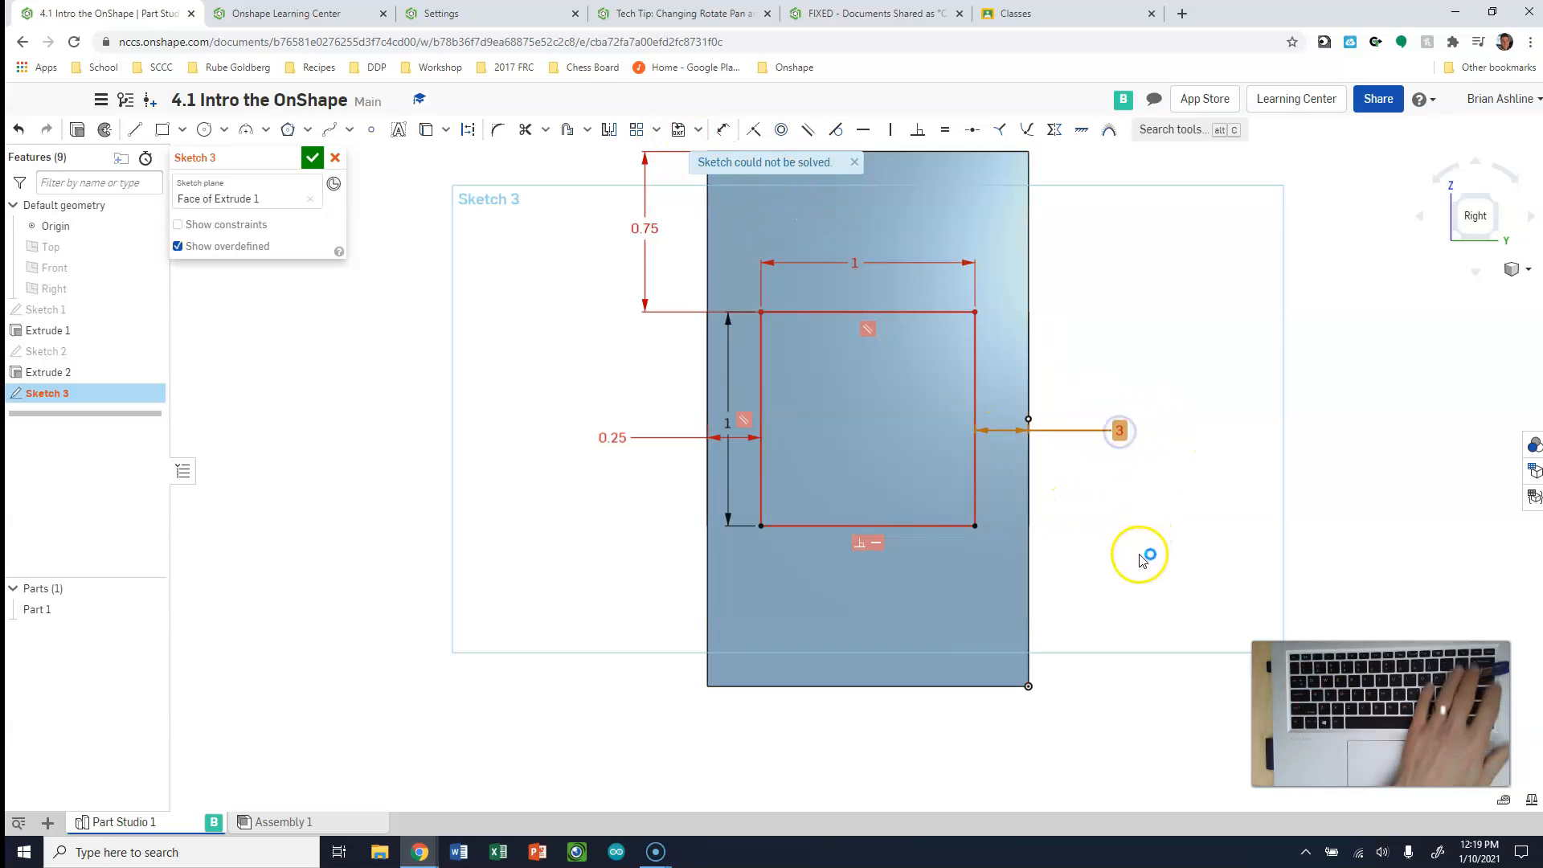
{"action": "key", "text": "Delete"}
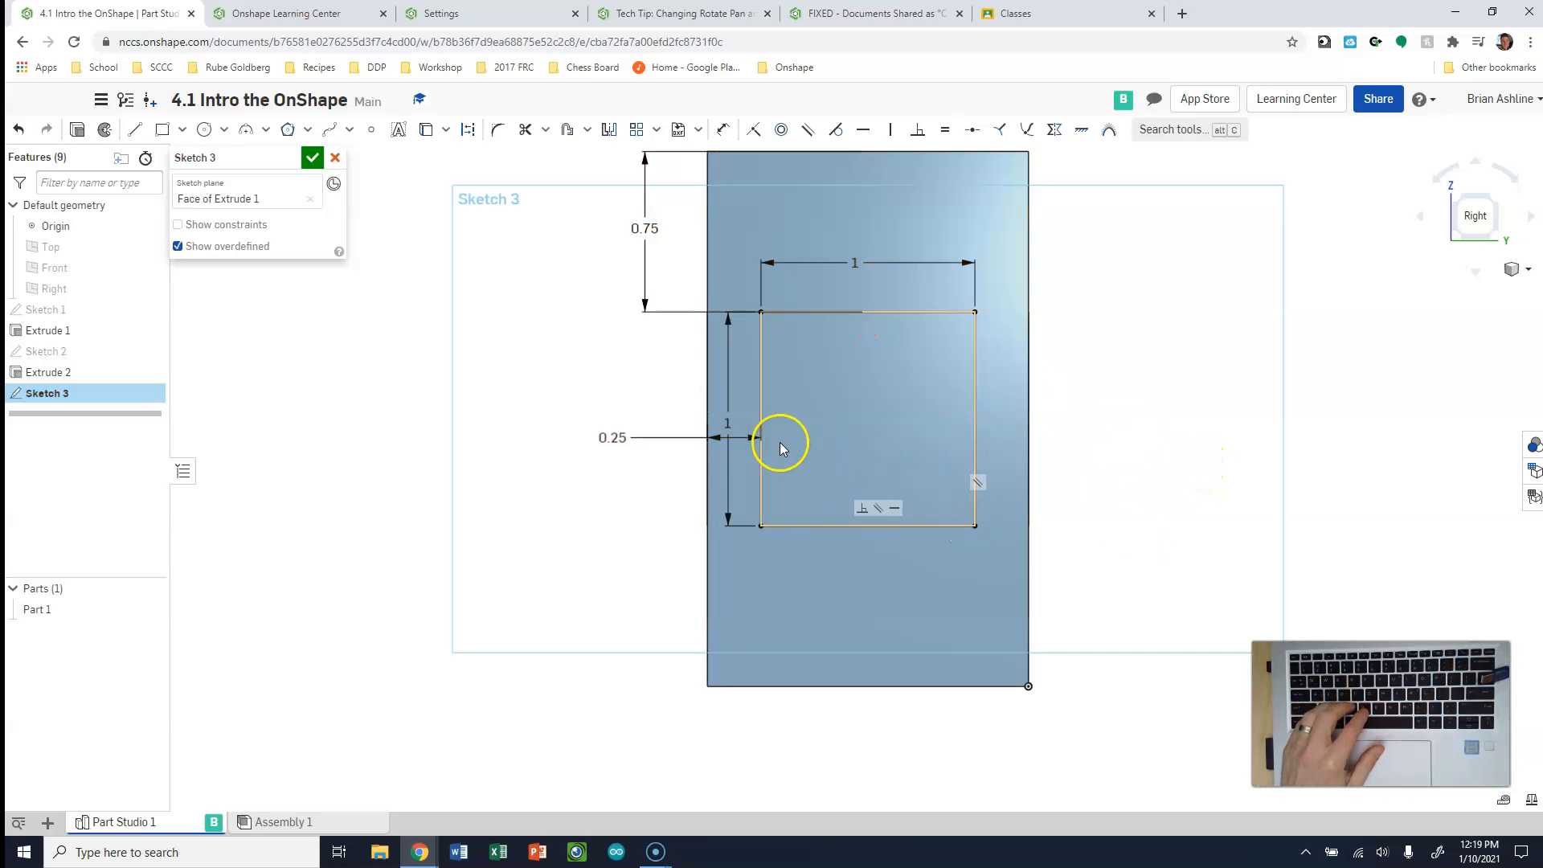
Move the square's height dimension outside the block's right edge and finish Sketch 3
{"action": "left_click_drag", "start_coordinate": [727, 418], "coordinate": [1064, 427]}
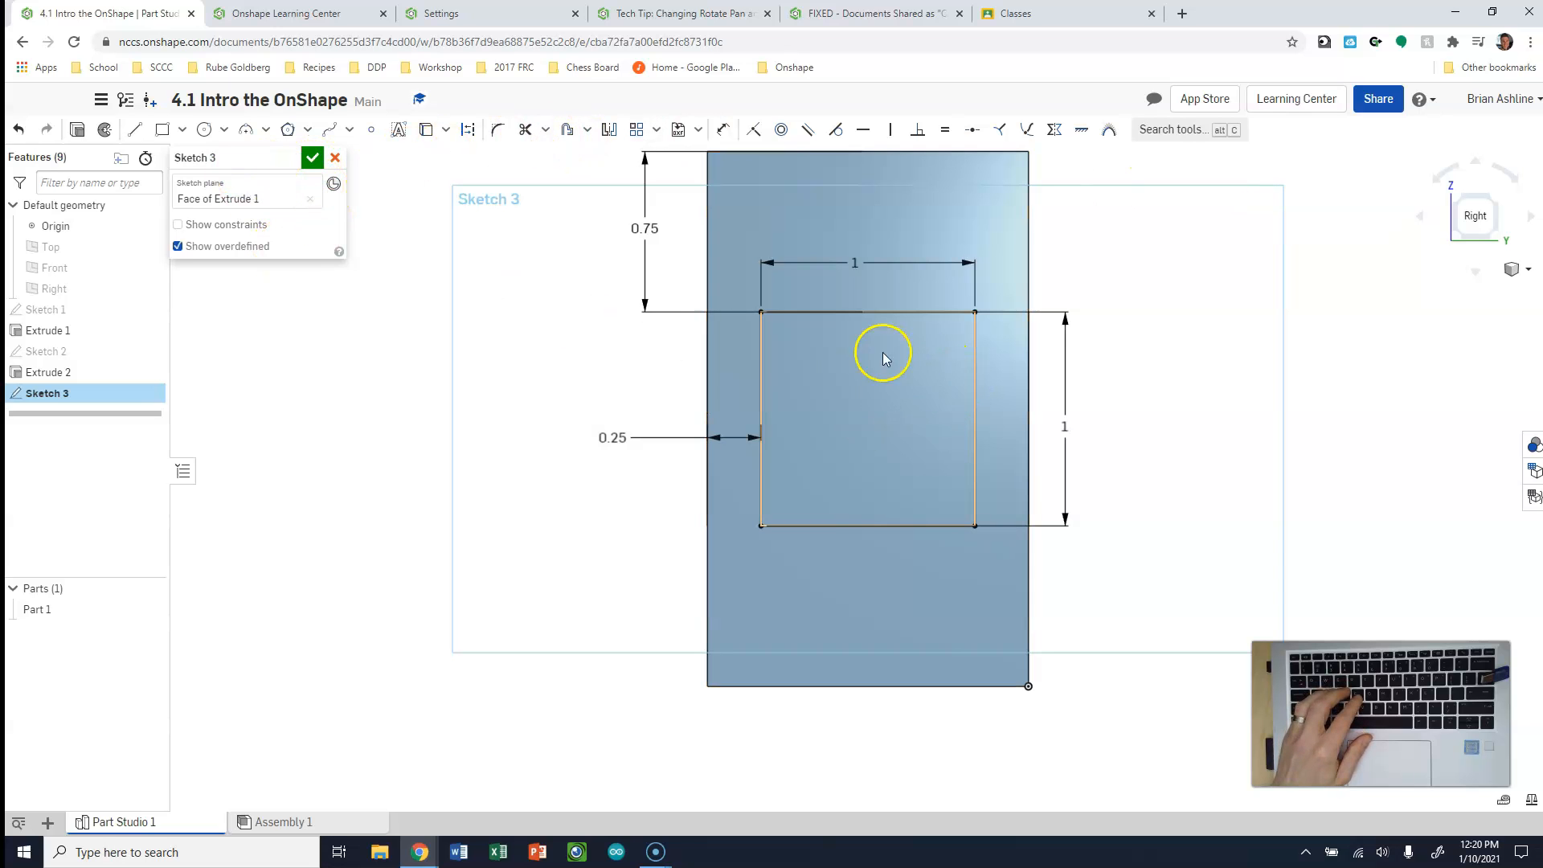
{"action": "left_click", "coordinate": [313, 158]}
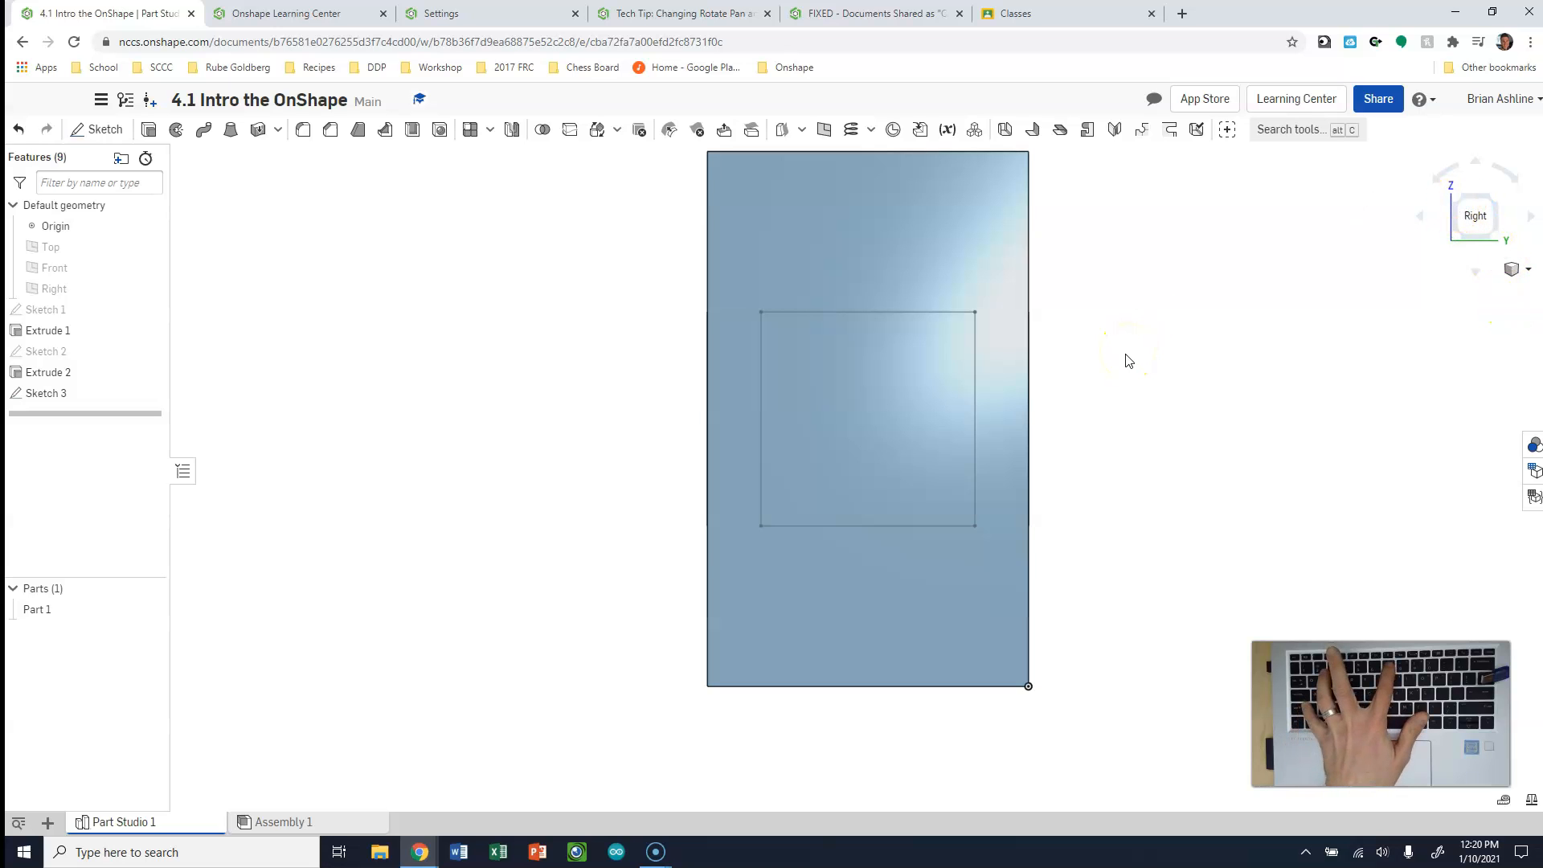
Extrude the square on the right face as a blind Remove cut 1 in deep into the block
{"action": "key", "text": "shift+7"}
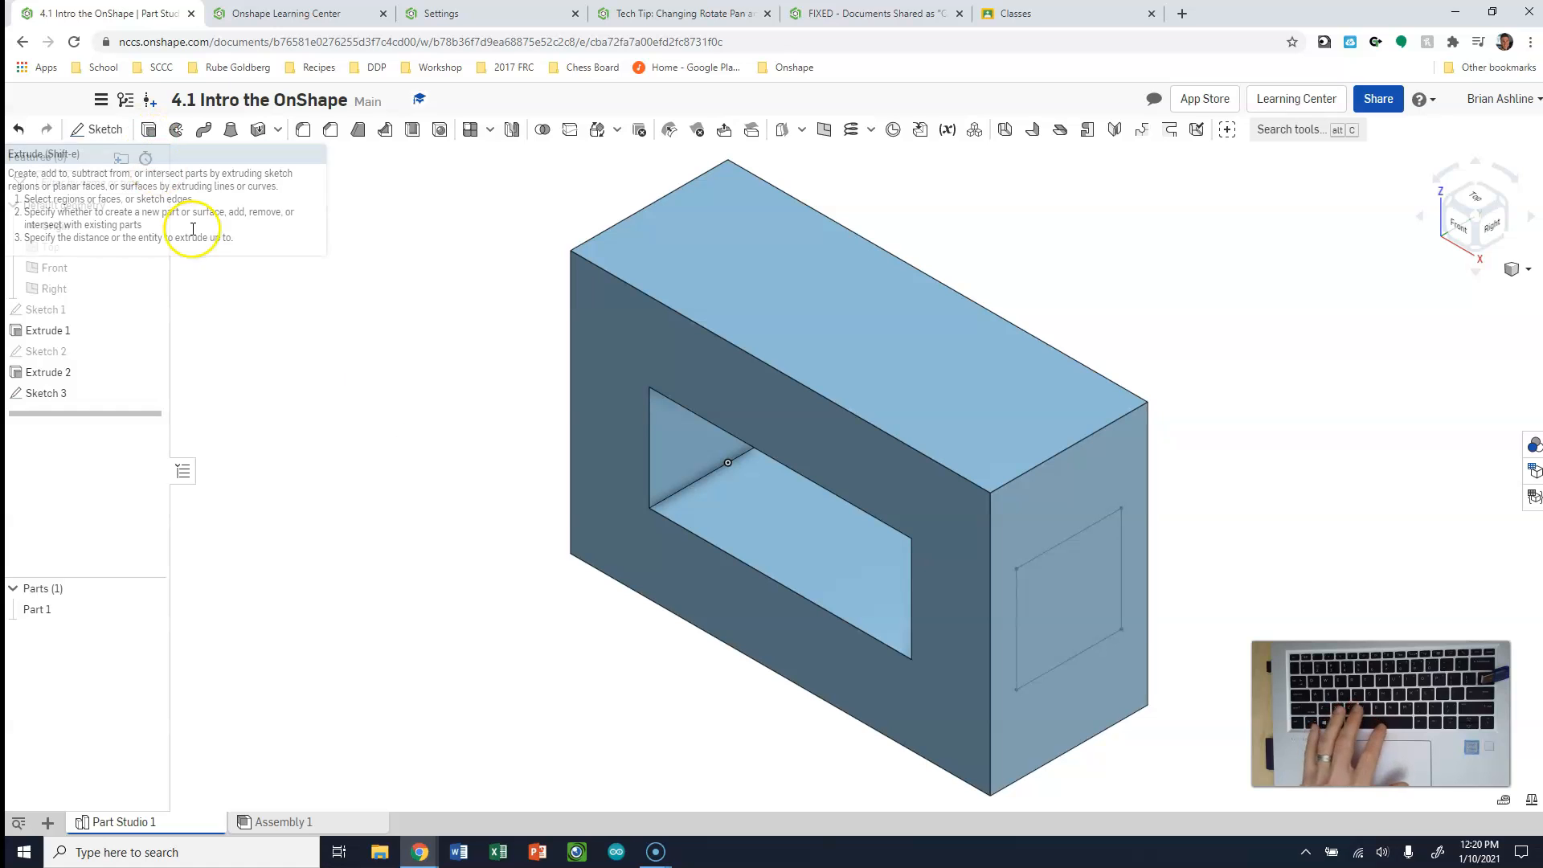
{"action": "key", "text": "shift+e"}
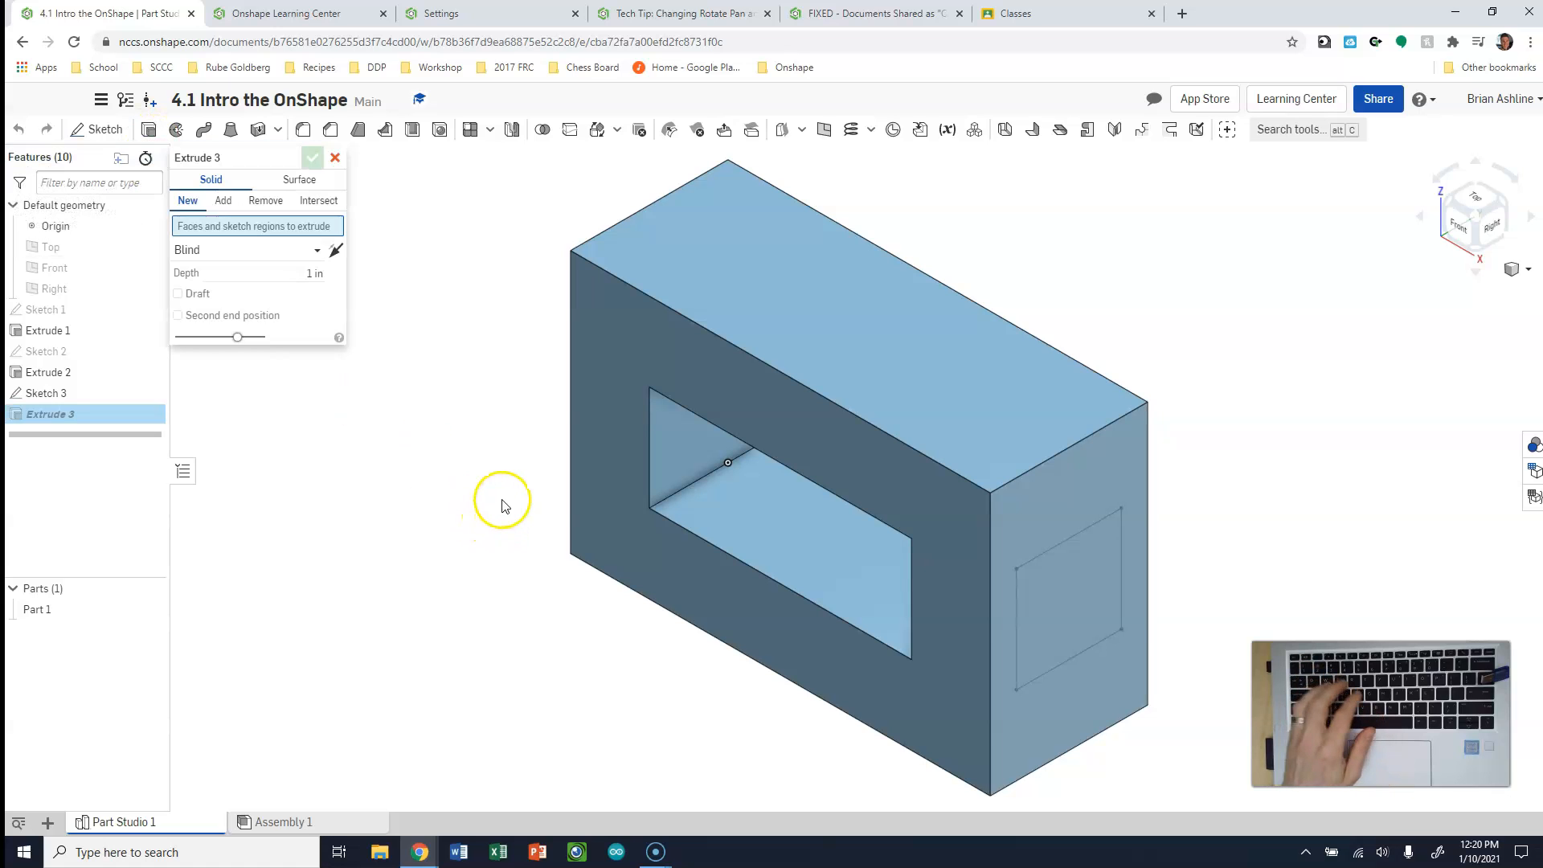
{"action": "left_click", "coordinate": [1044, 597]}
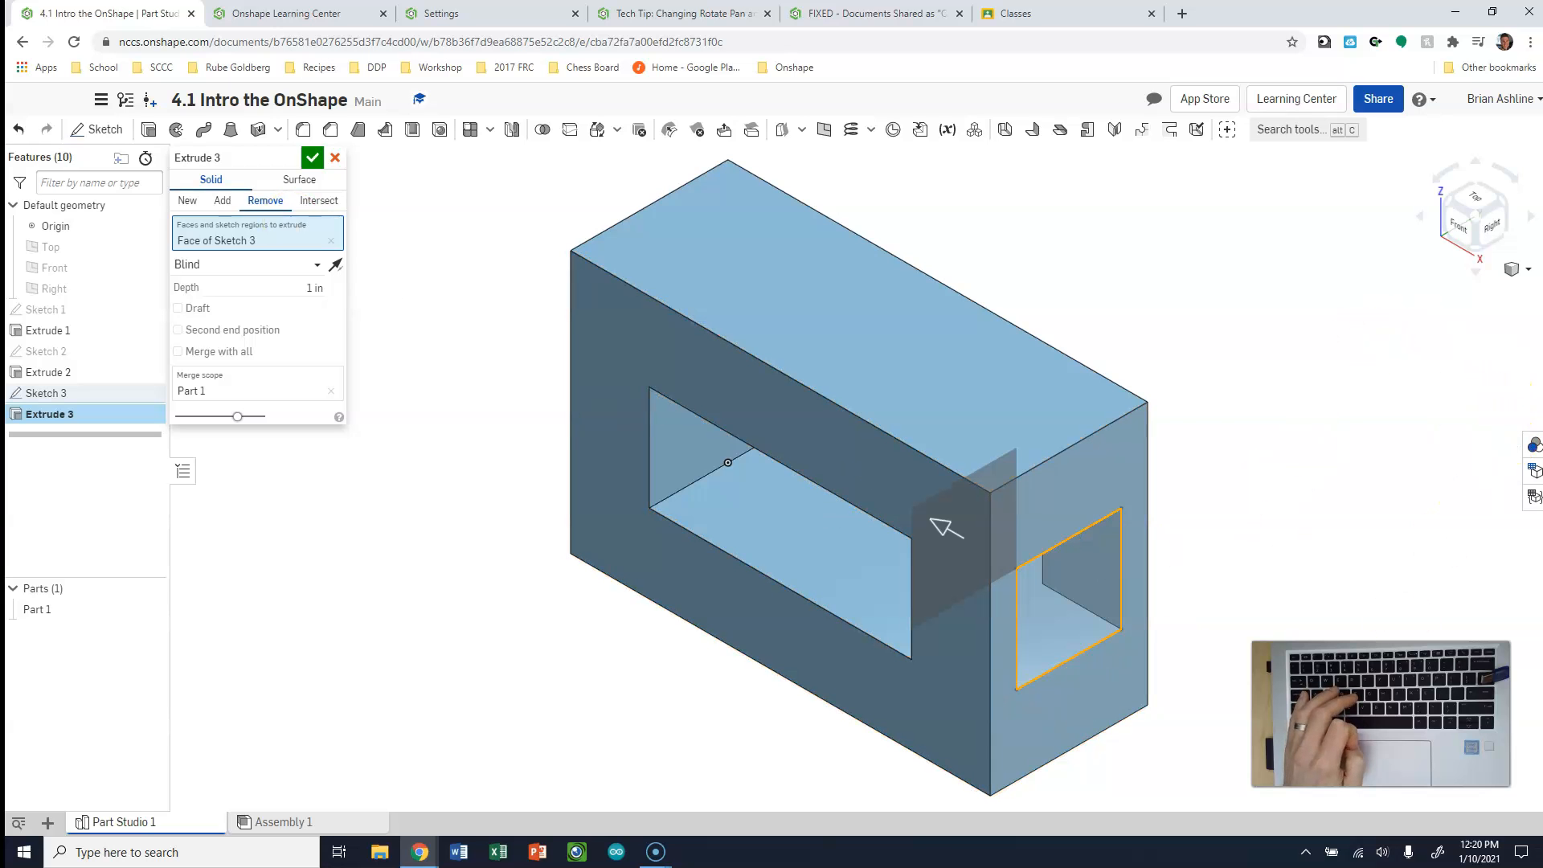
{"action": "right_click_drag", "start_coordinate": [1384, 421], "coordinate": [1420, 407]}
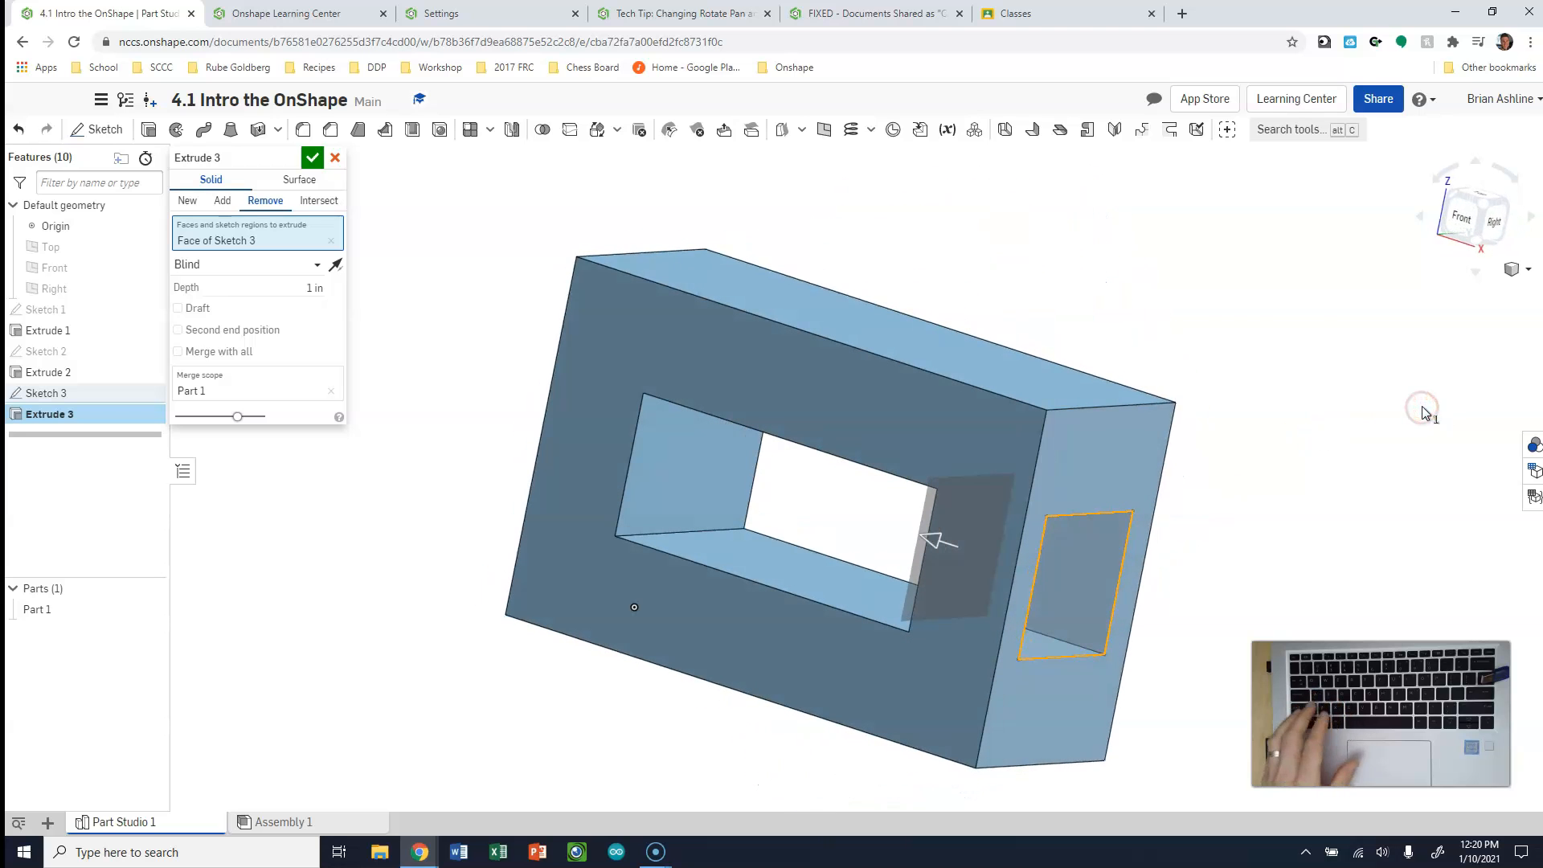
{"action": "key", "text": "ctrl+z"}
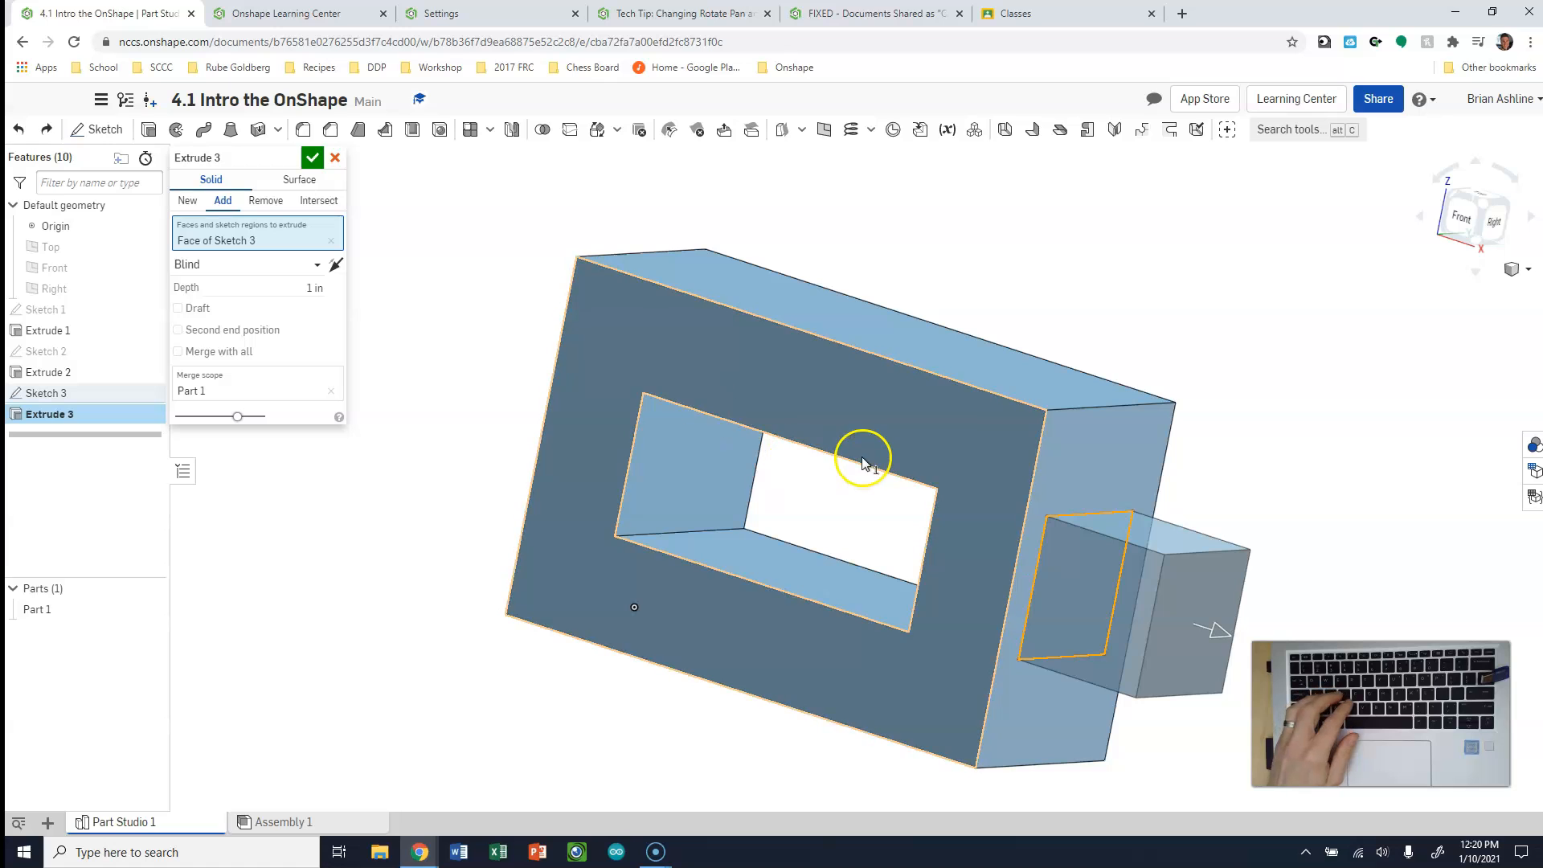
{"action": "left_click", "coordinate": [272, 202]}
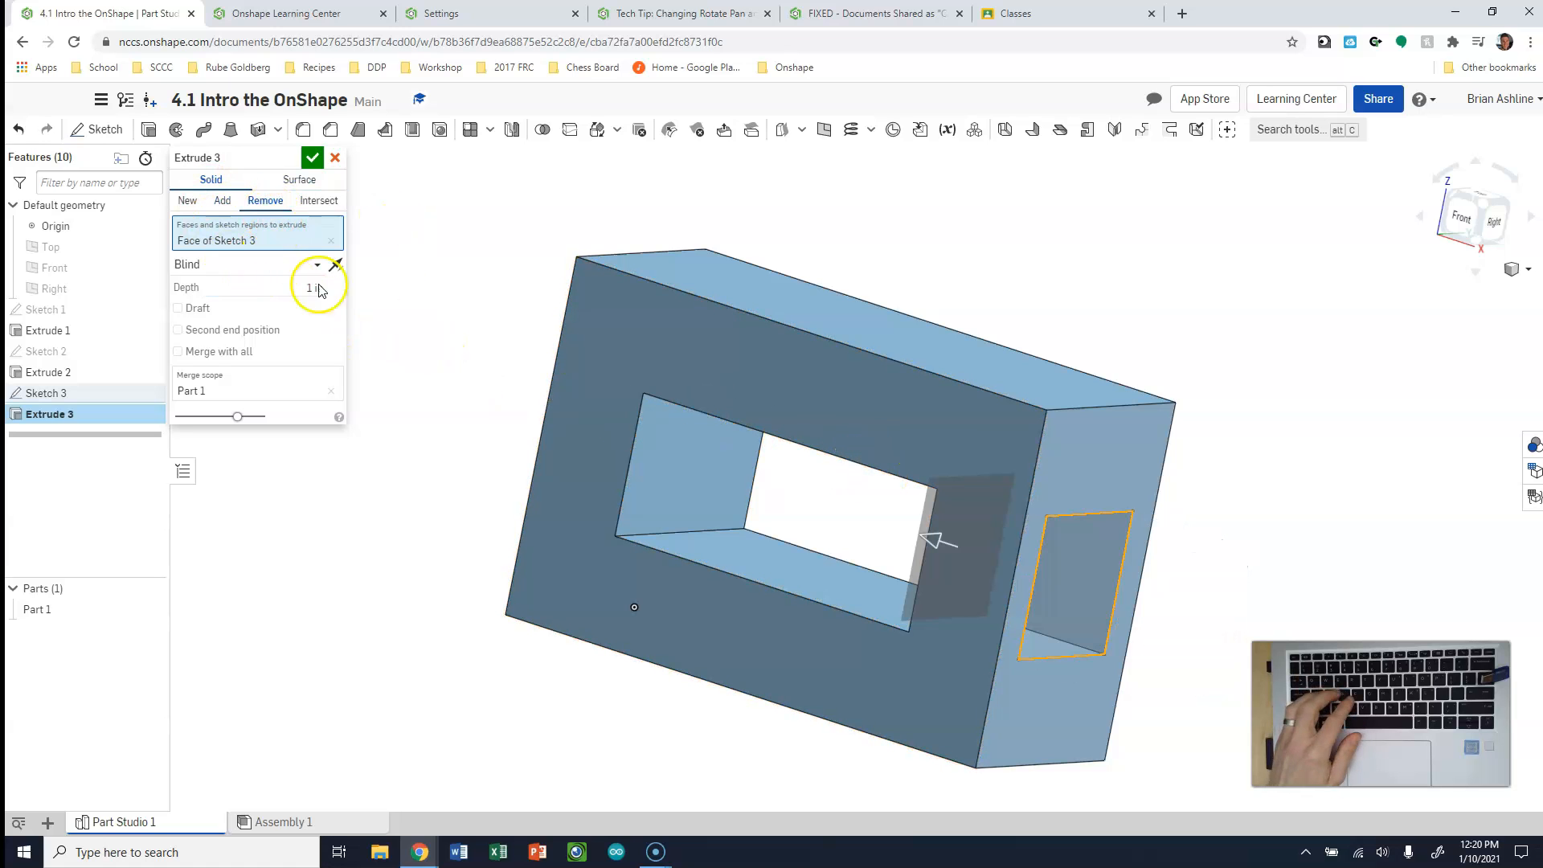
{"action": "left_click", "coordinate": [314, 157]}
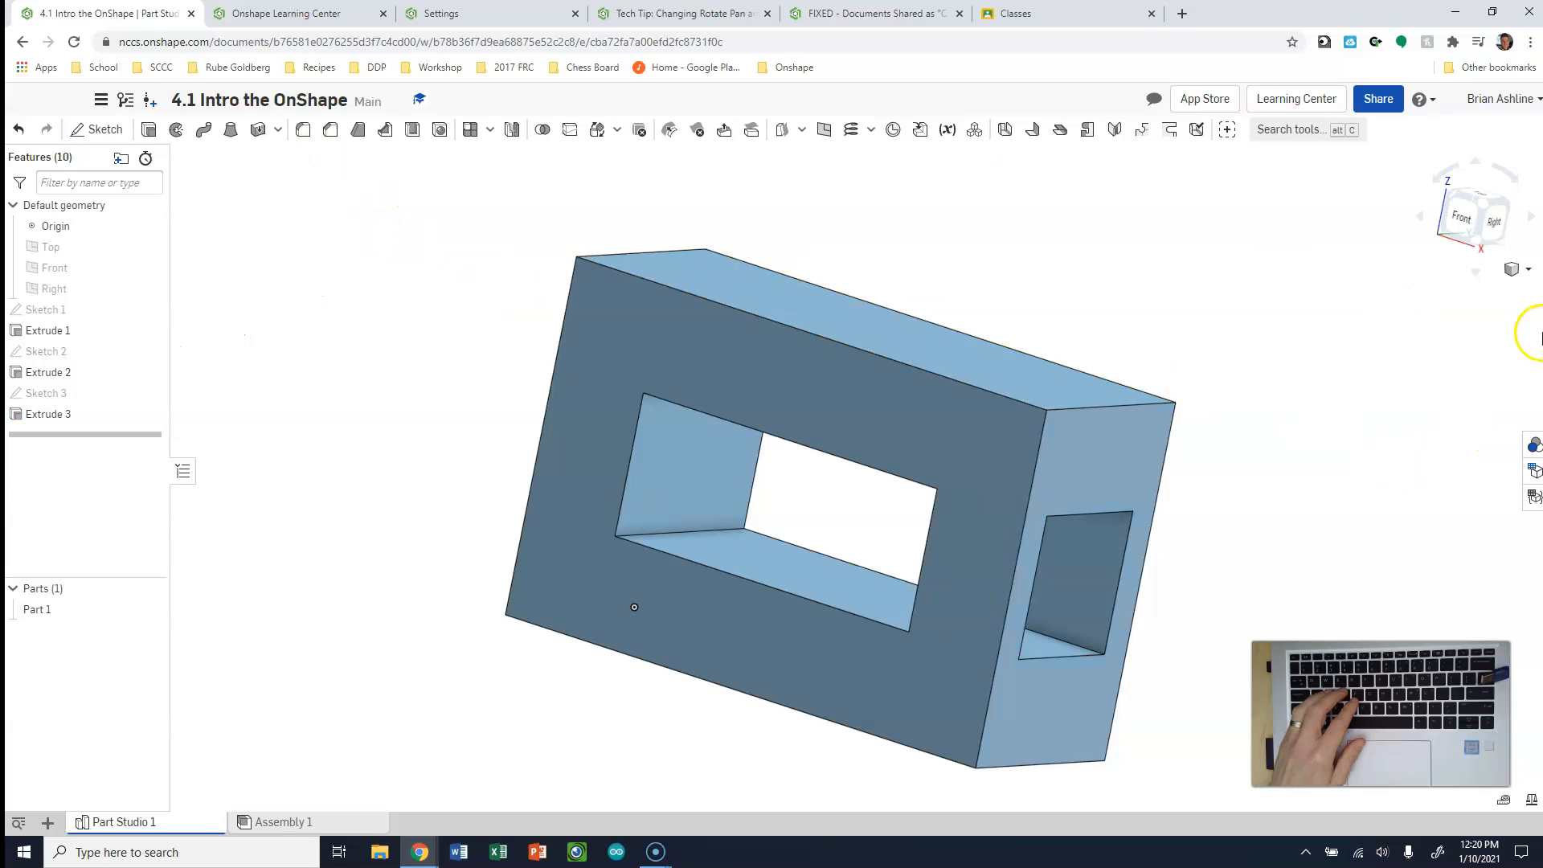
Review the geometry and dimensions of Sketch 1, Sketch 2 and Sketch 3 by opening each one for editing
{"action": "left_click", "coordinate": [1451, 196]}
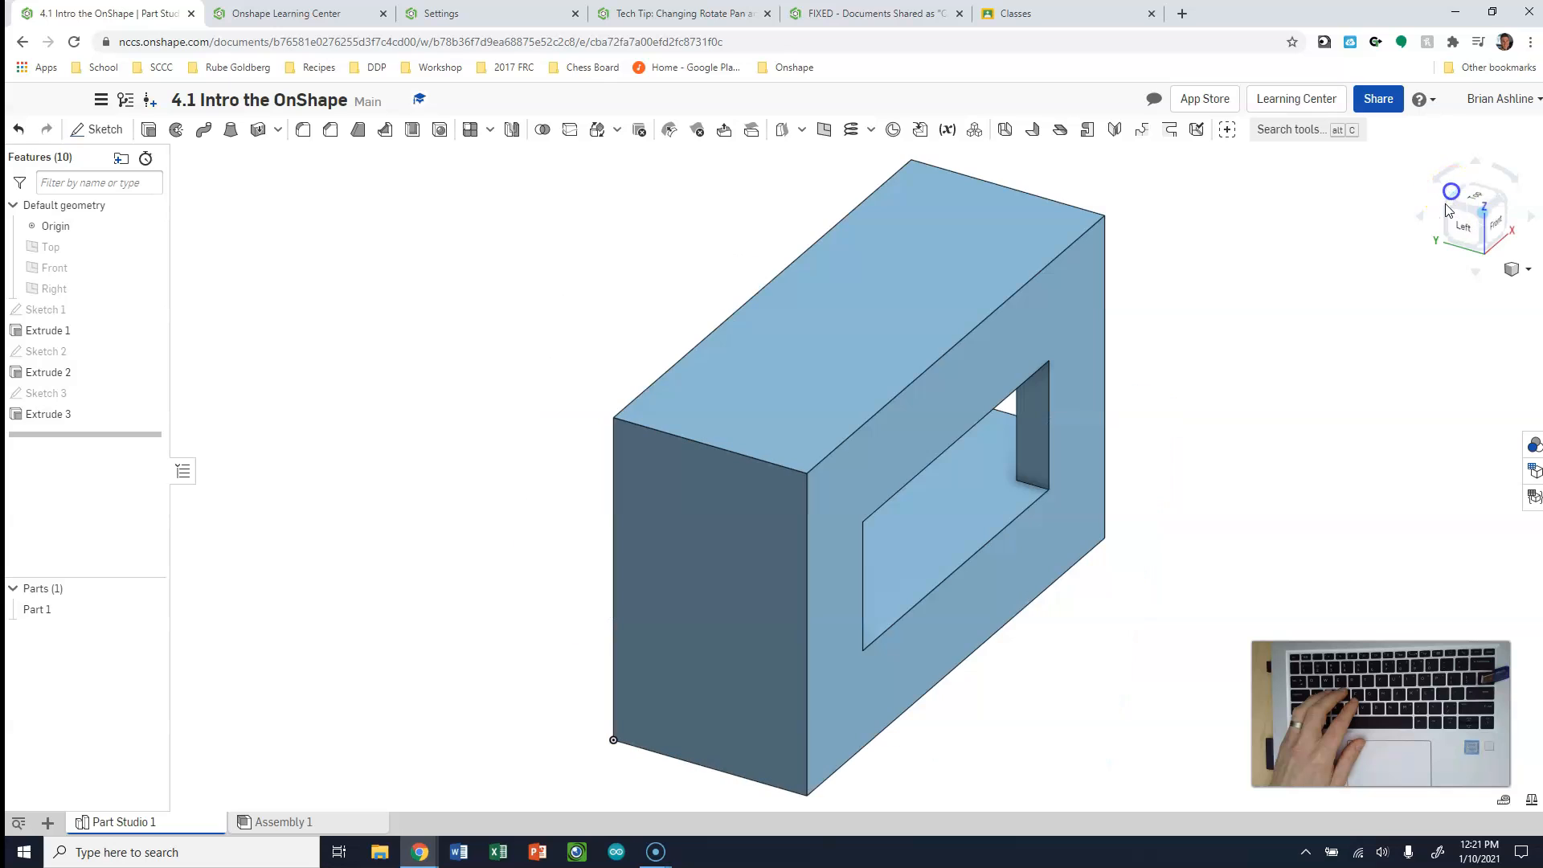
{"action": "left_click", "coordinate": [1507, 200]}
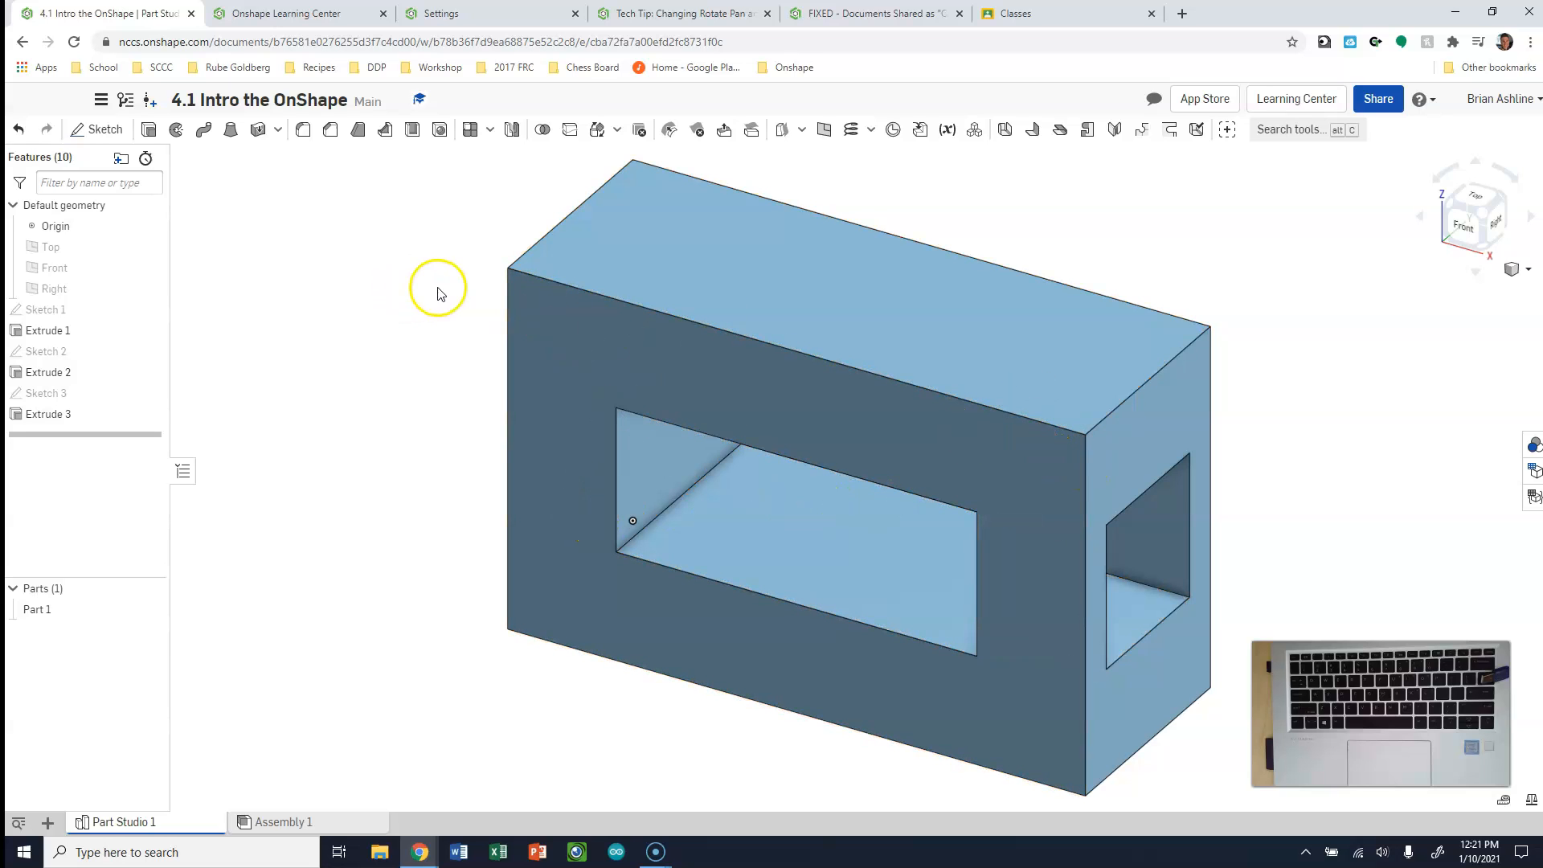
{"action": "double_click", "coordinate": [47, 310]}
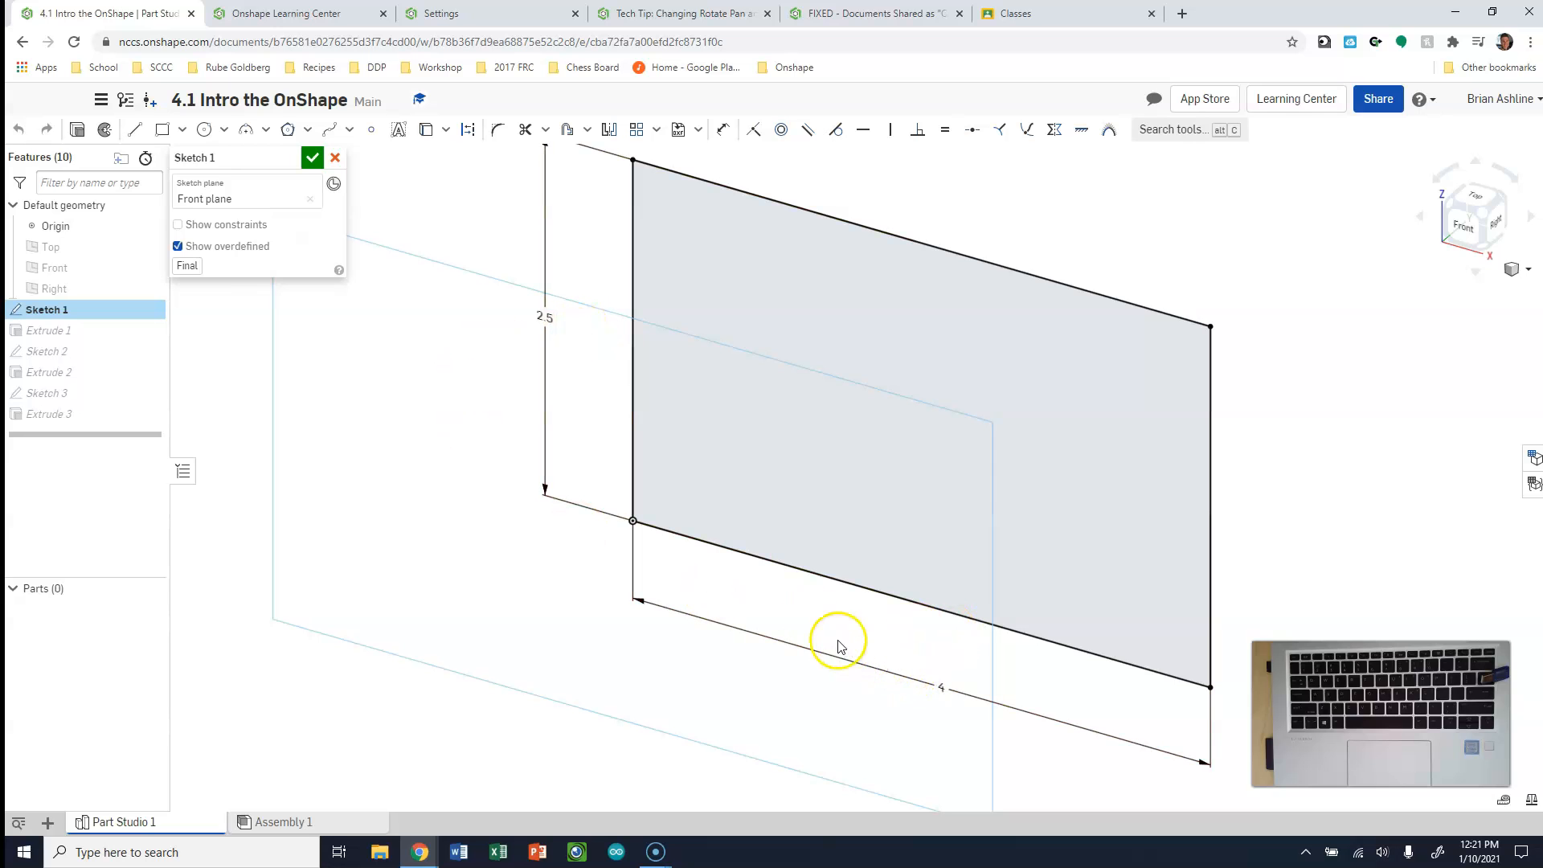
{"action": "left_click", "coordinate": [309, 158]}
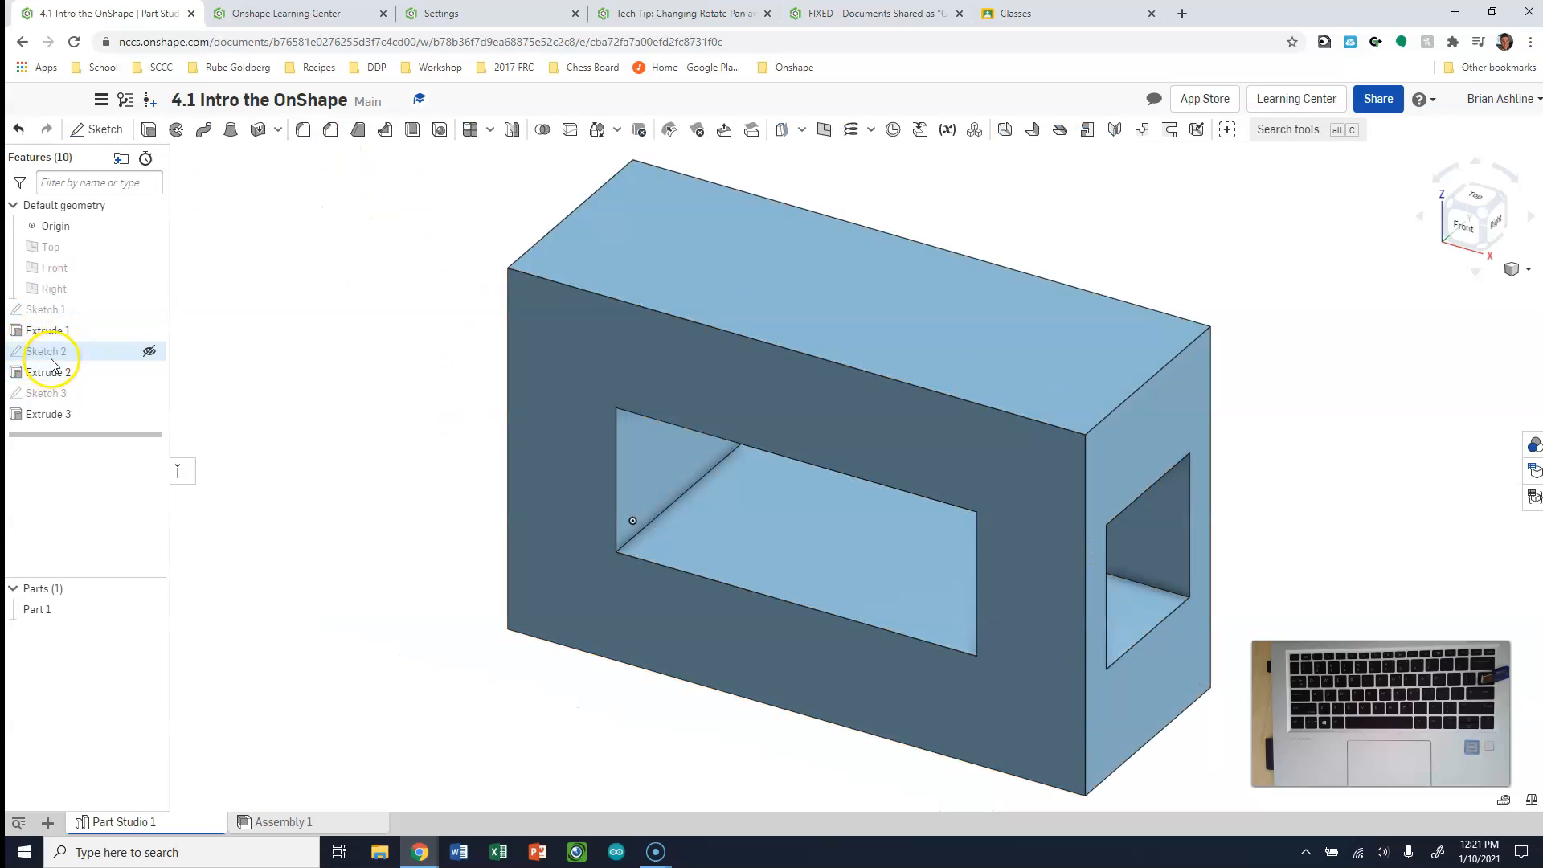
{"action": "left_click", "coordinate": [54, 356]}
{"action": "double_click", "coordinate": [55, 355]}
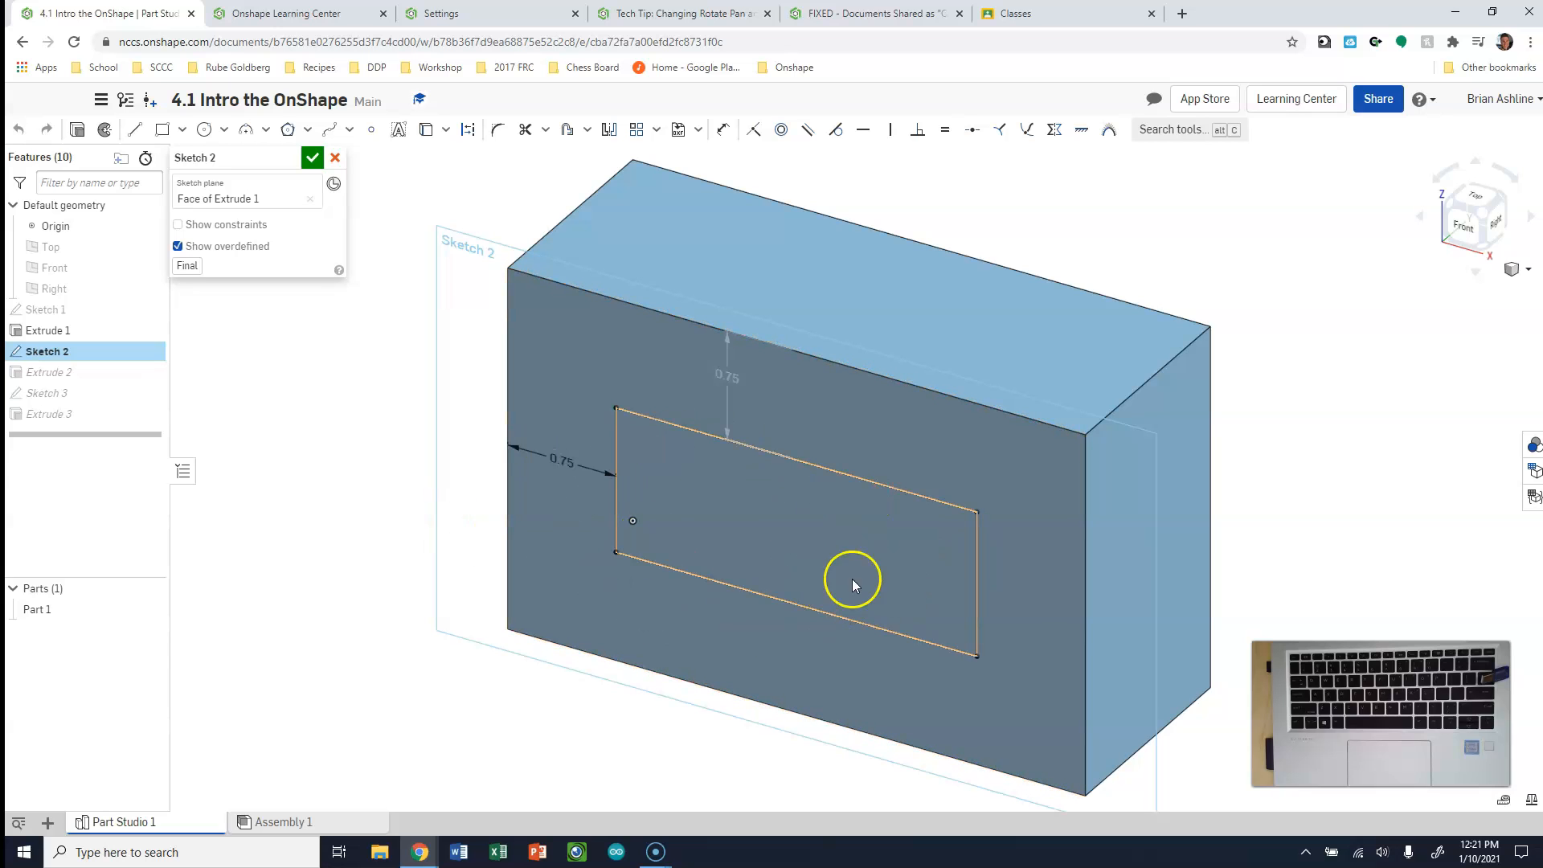
{"action": "left_click", "coordinate": [311, 159]}
{"action": "double_click", "coordinate": [56, 393]}
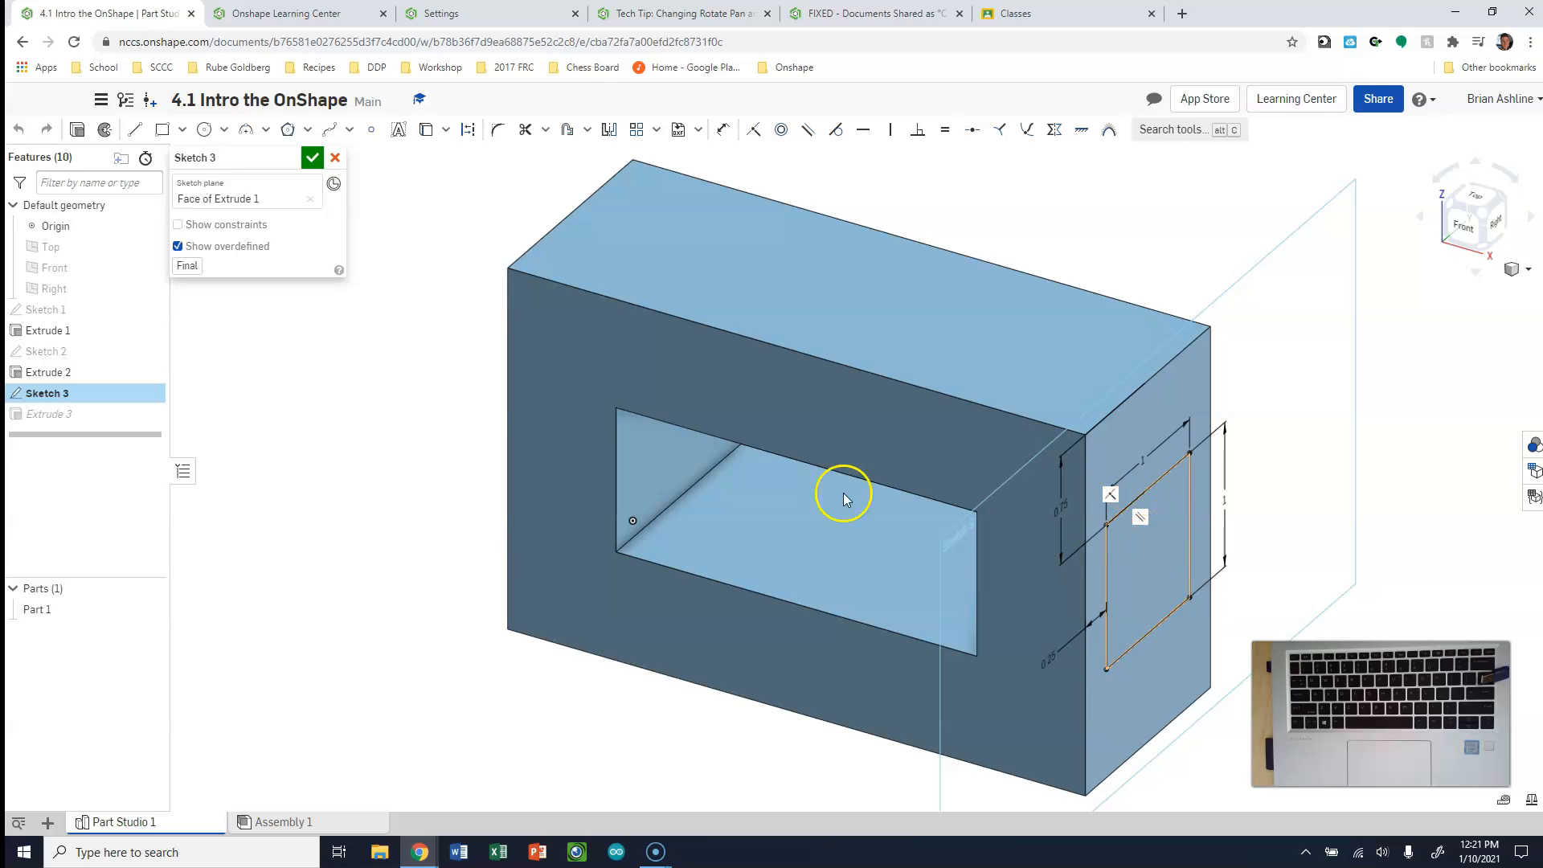
{"action": "left_click", "coordinate": [312, 159]}
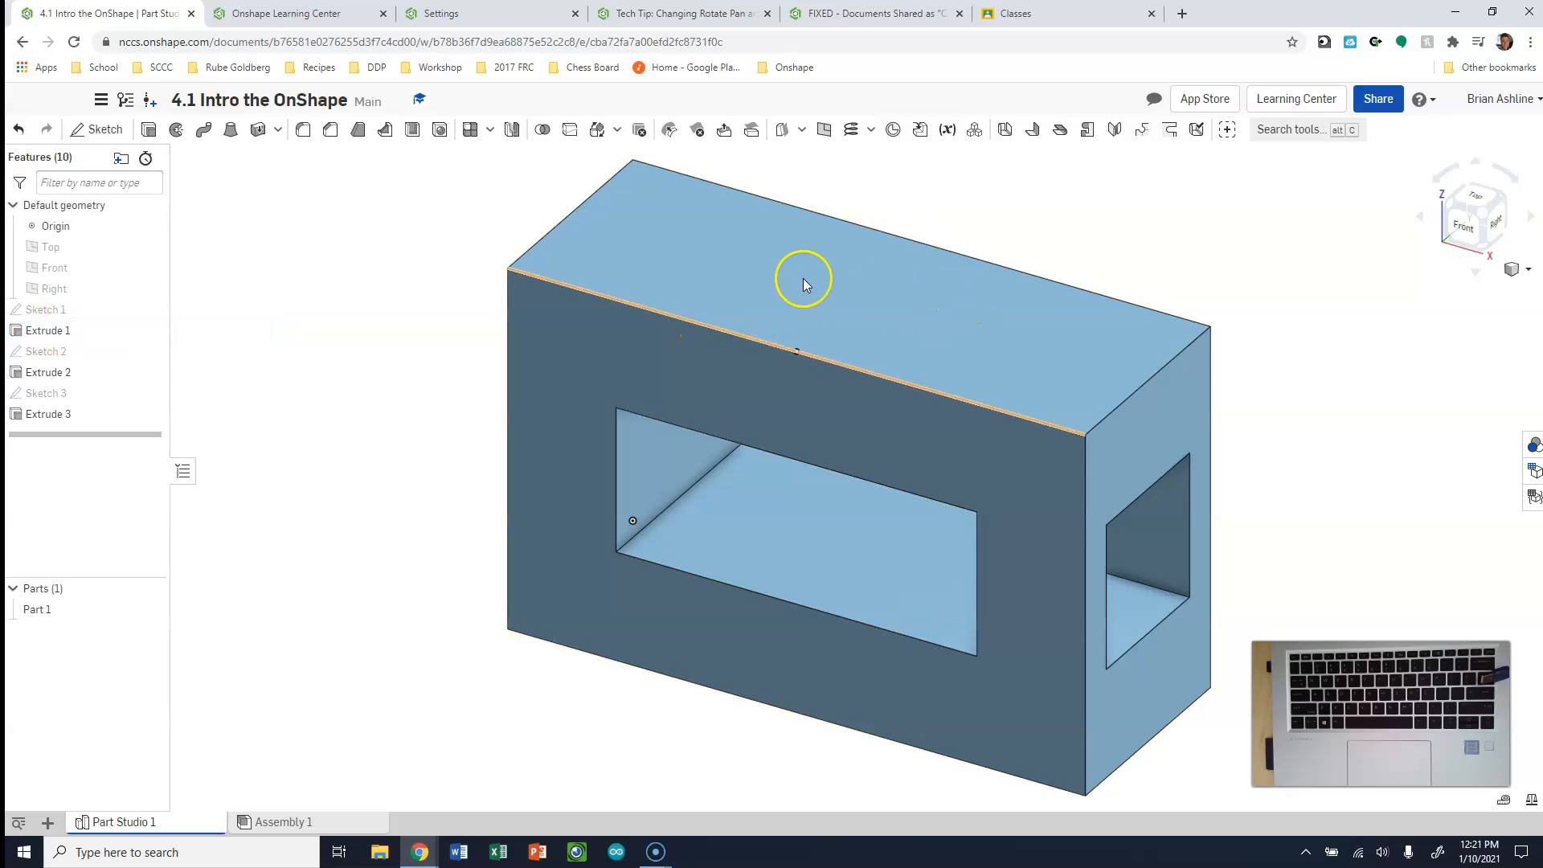
Edit Sketch 1 to set the base rectangle's width to 2.5 in, and face the block's front
{"action": "double_click", "coordinate": [40, 311]}
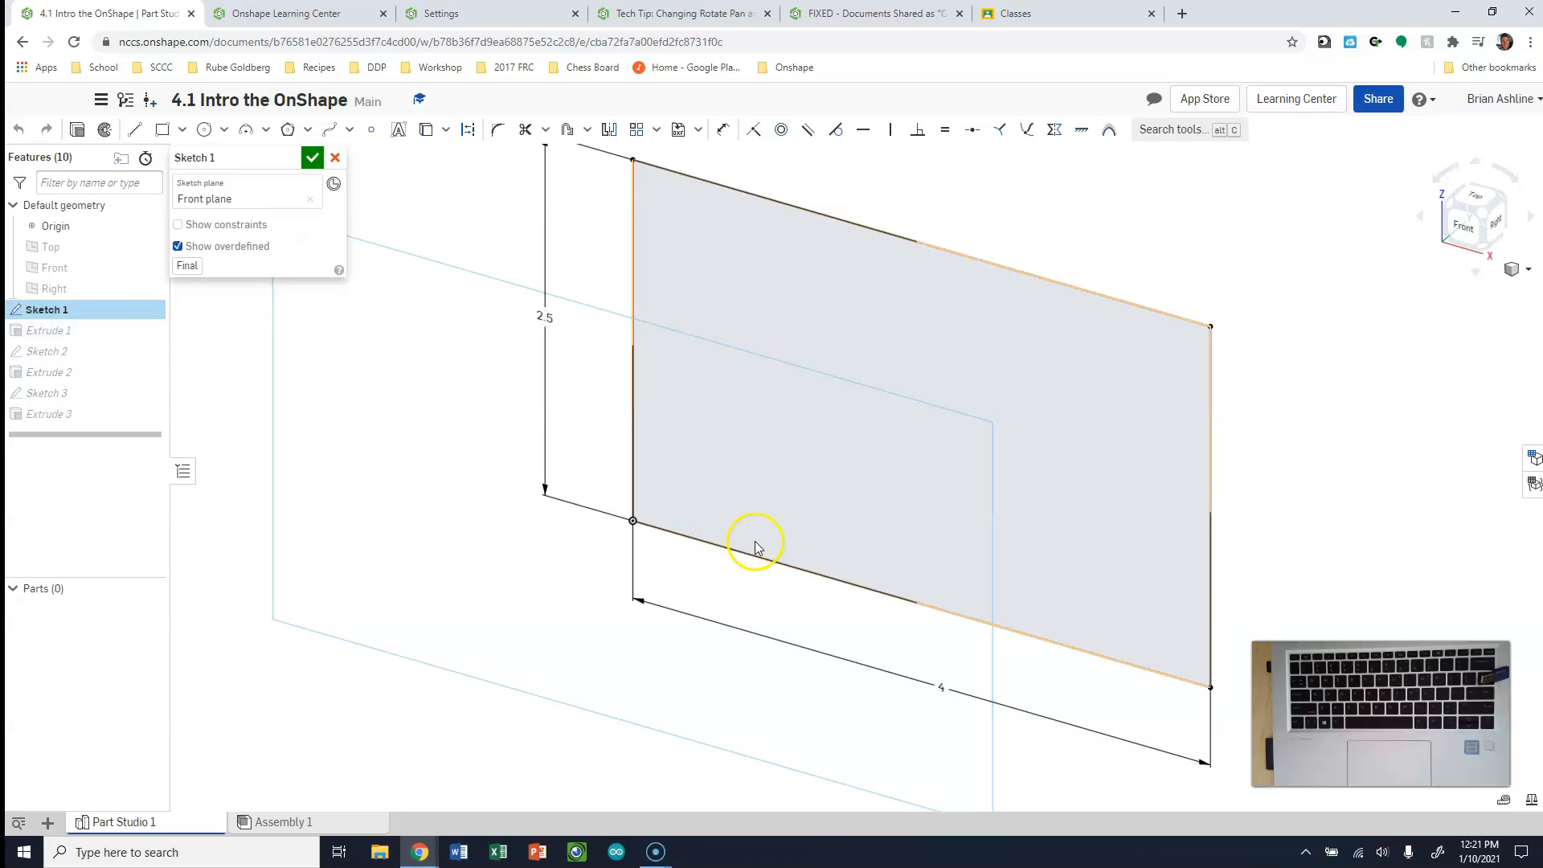
{"action": "double_click", "coordinate": [945, 688]}
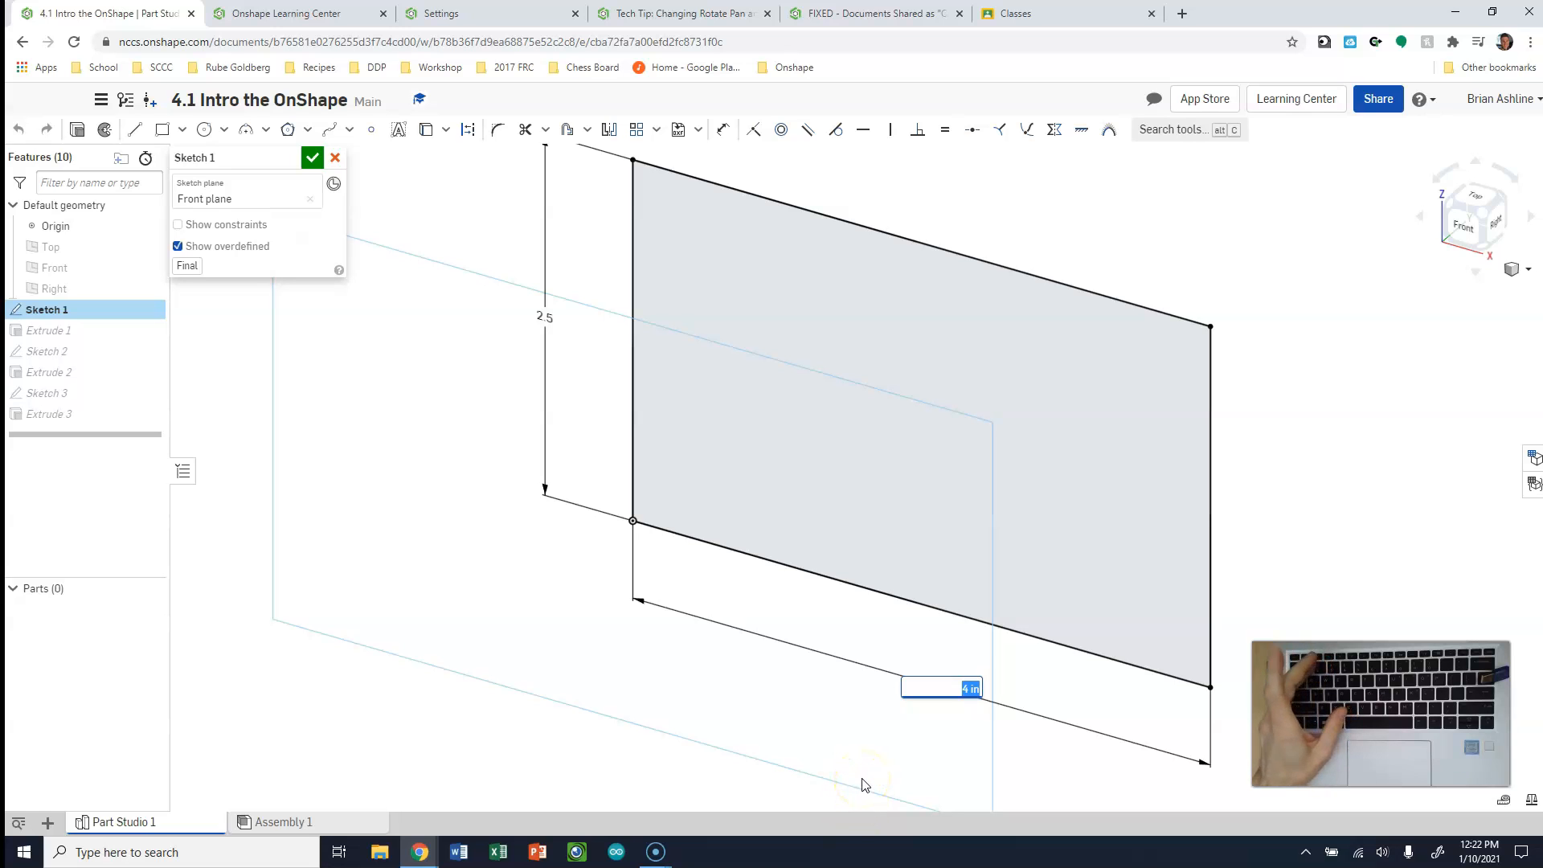
{"action": "type", "text": "2.5"}
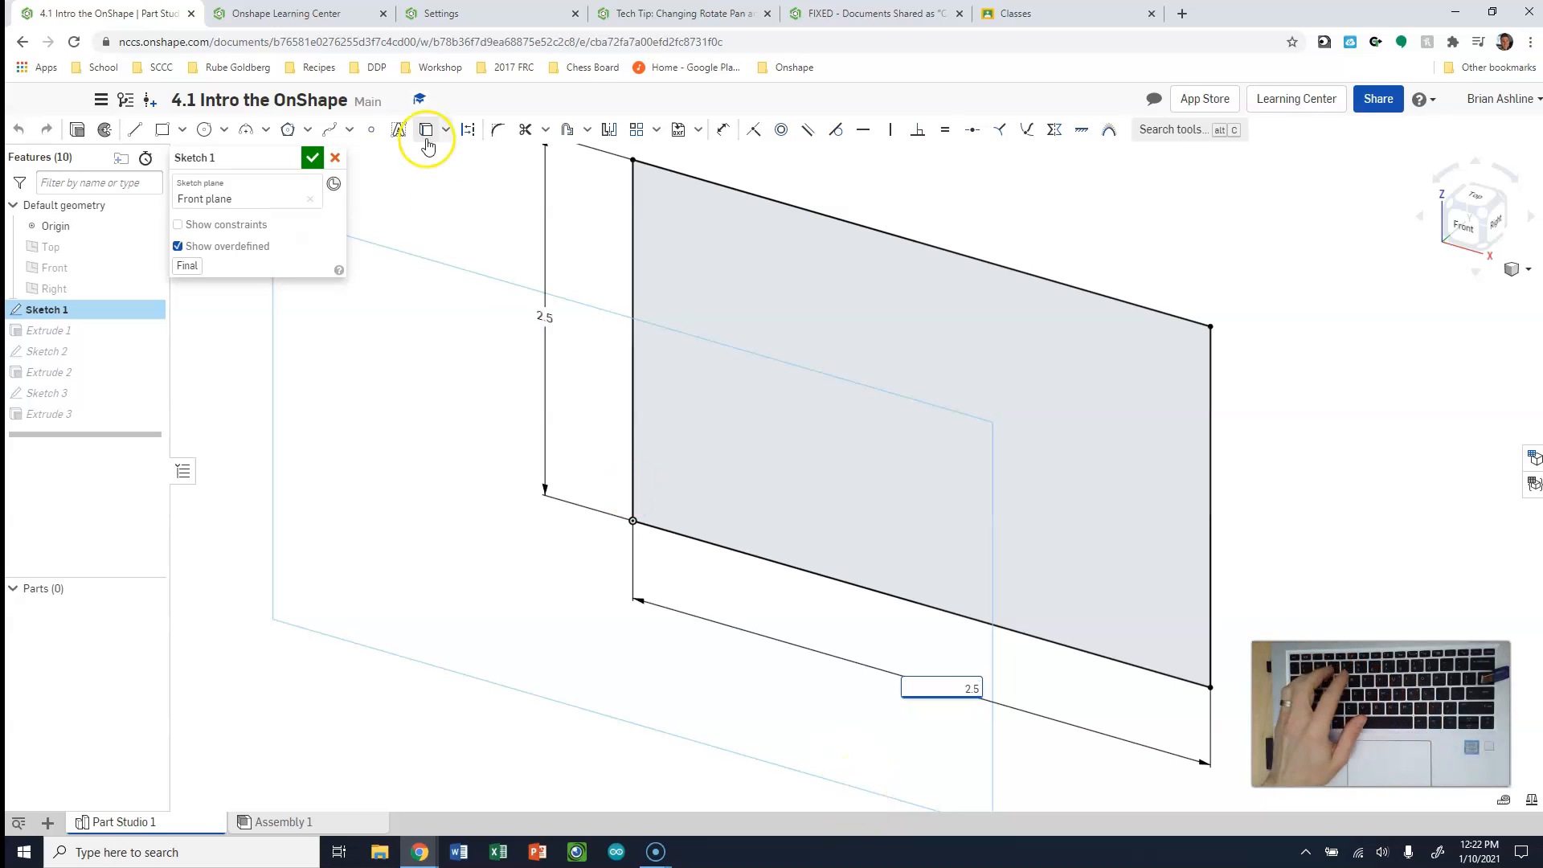
{"action": "left_click", "coordinate": [312, 159]}
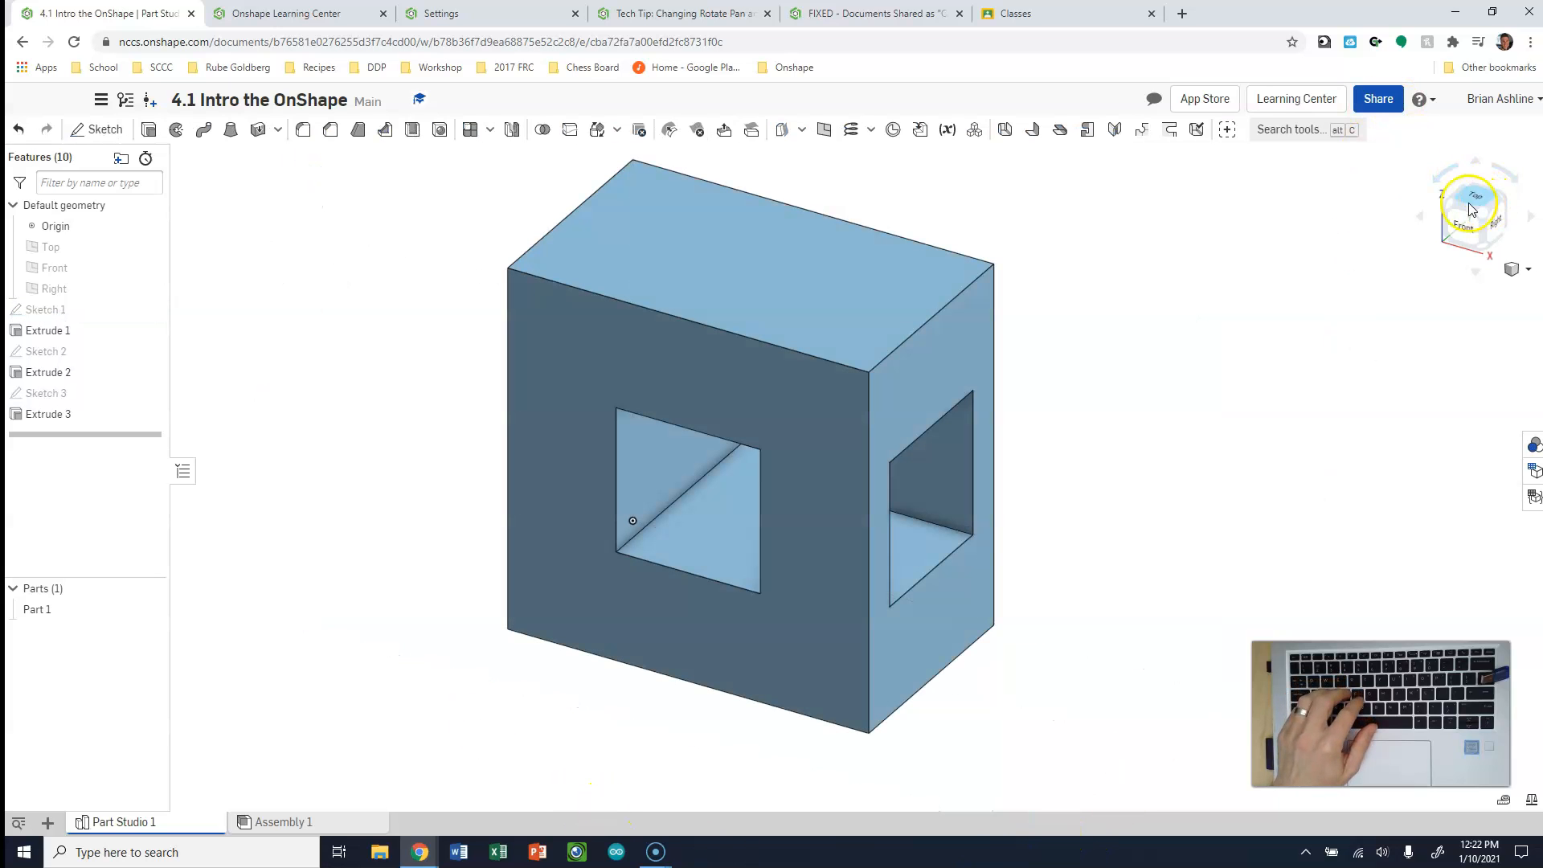
{"action": "left_click", "coordinate": [1467, 241]}
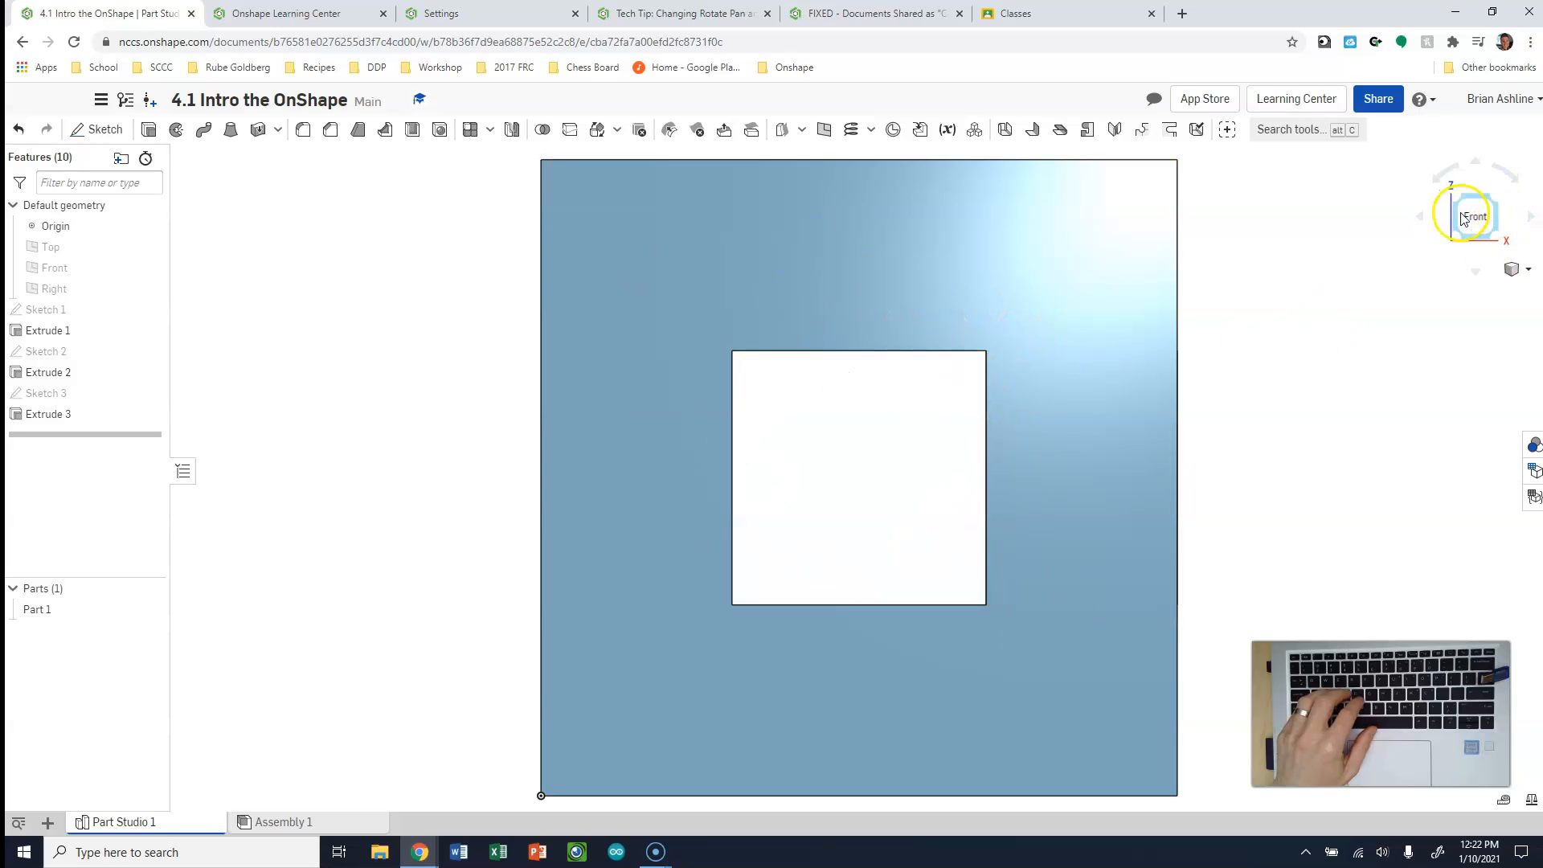
Edit Extrude 1 to set the block's depth to 2.5 in
{"action": "left_click", "coordinate": [1491, 199]}
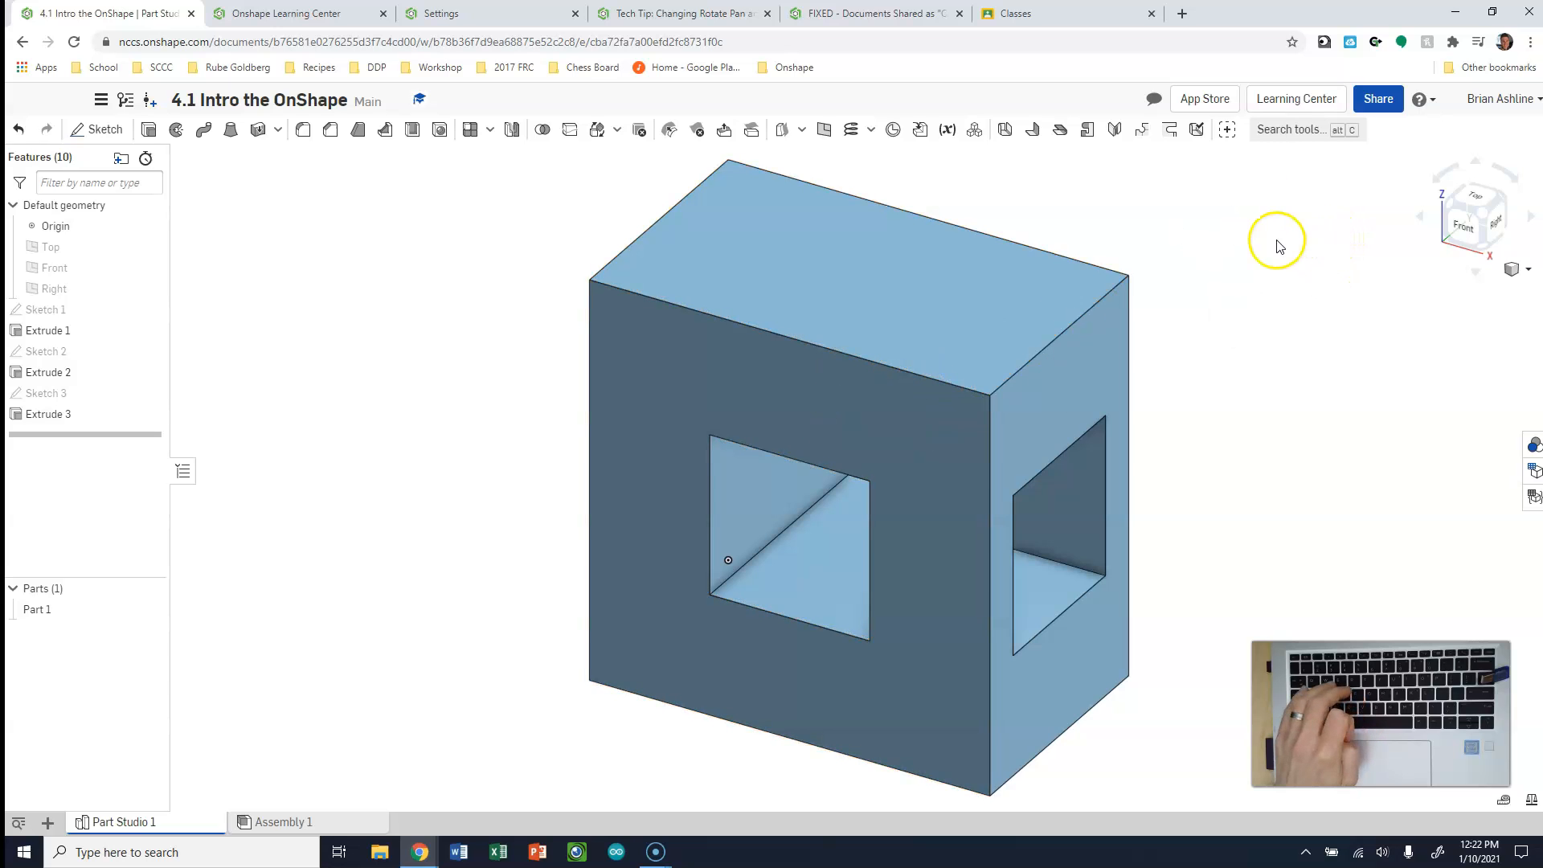
{"action": "double_click", "coordinate": [48, 332]}
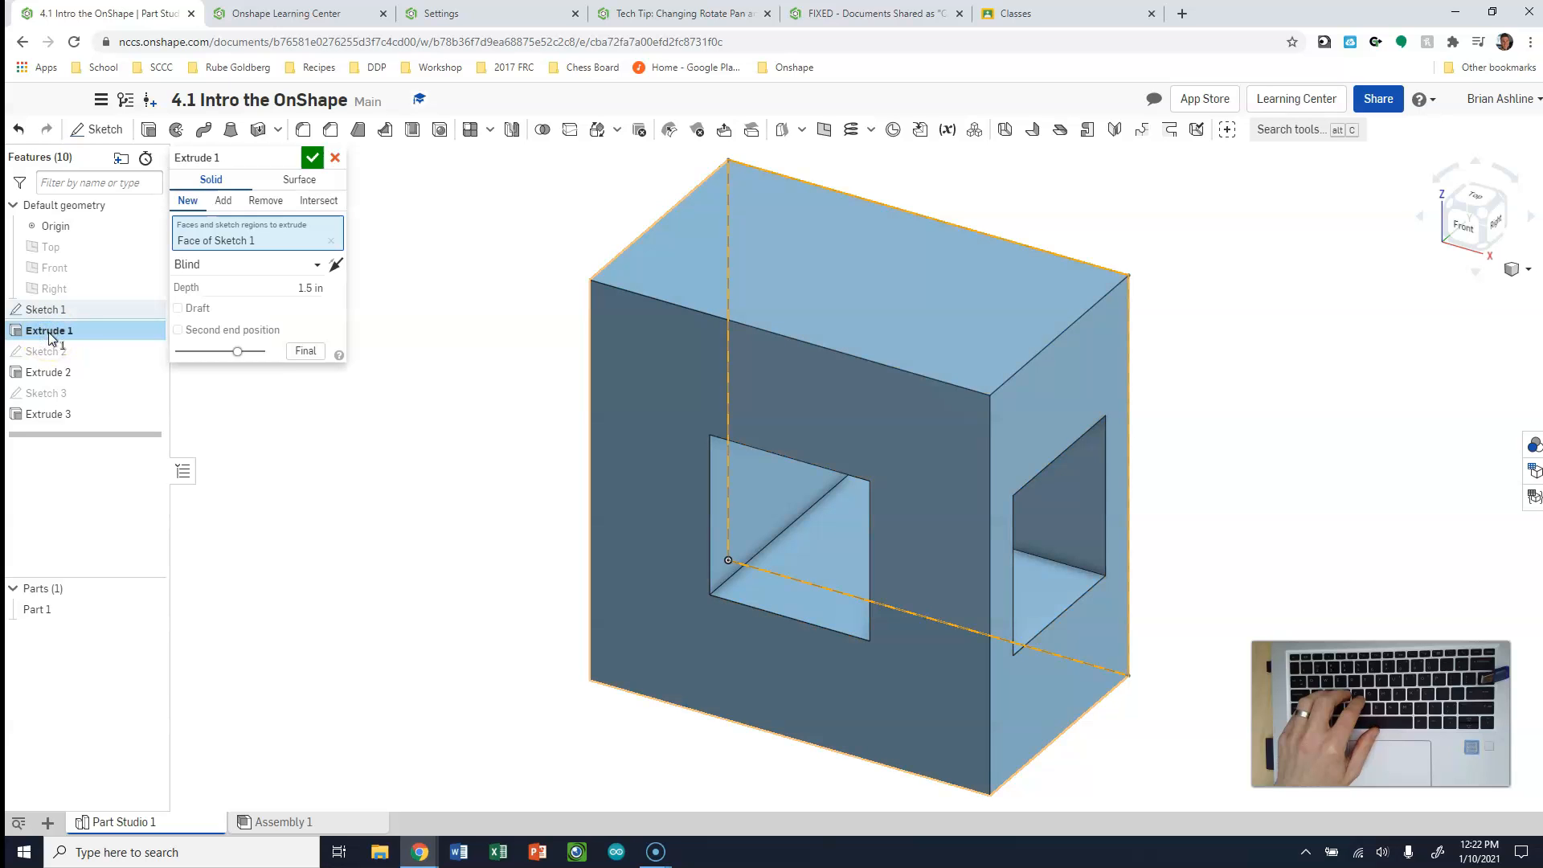
{"action": "left_click", "coordinate": [310, 287]}
{"action": "type", "text": "2.5"}
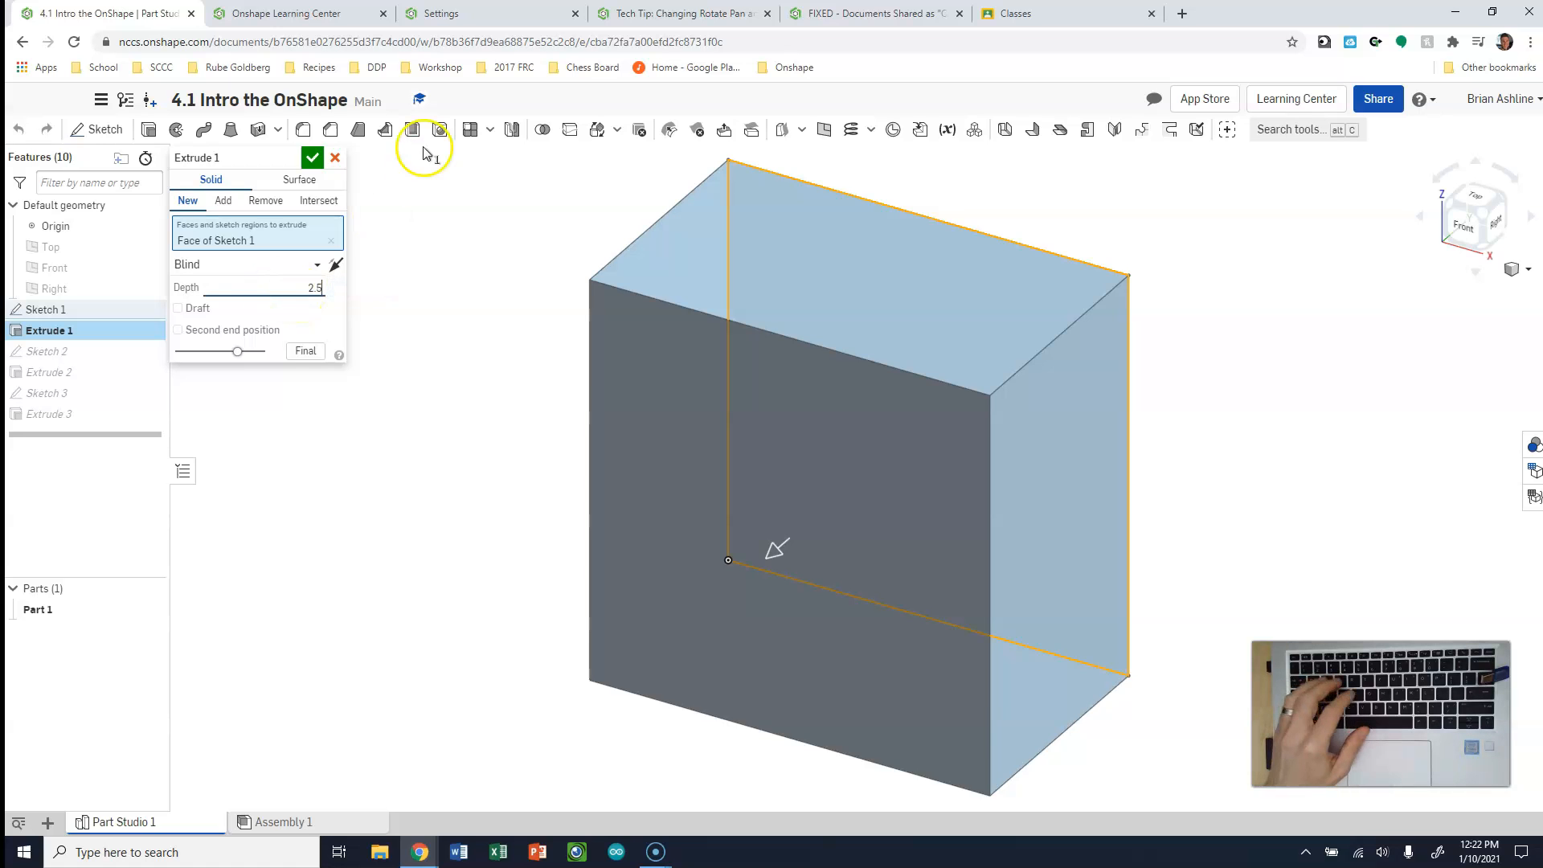
{"action": "left_click", "coordinate": [312, 157]}
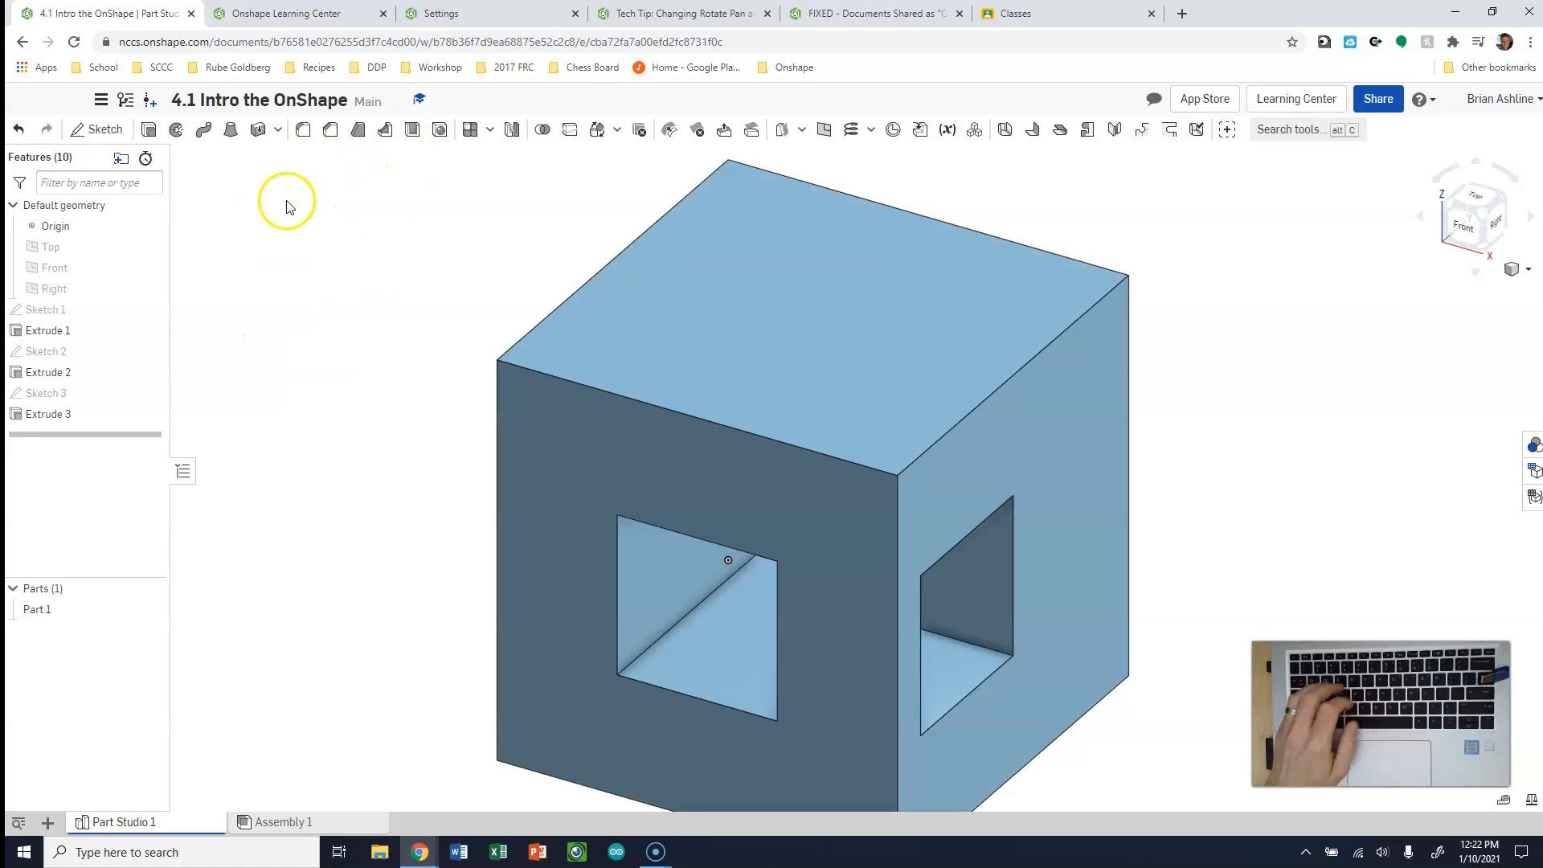
Inspect the opening on the block's right face and the settings of Extrude 3 without changing them
{"action": "left_click", "coordinate": [1493, 220]}
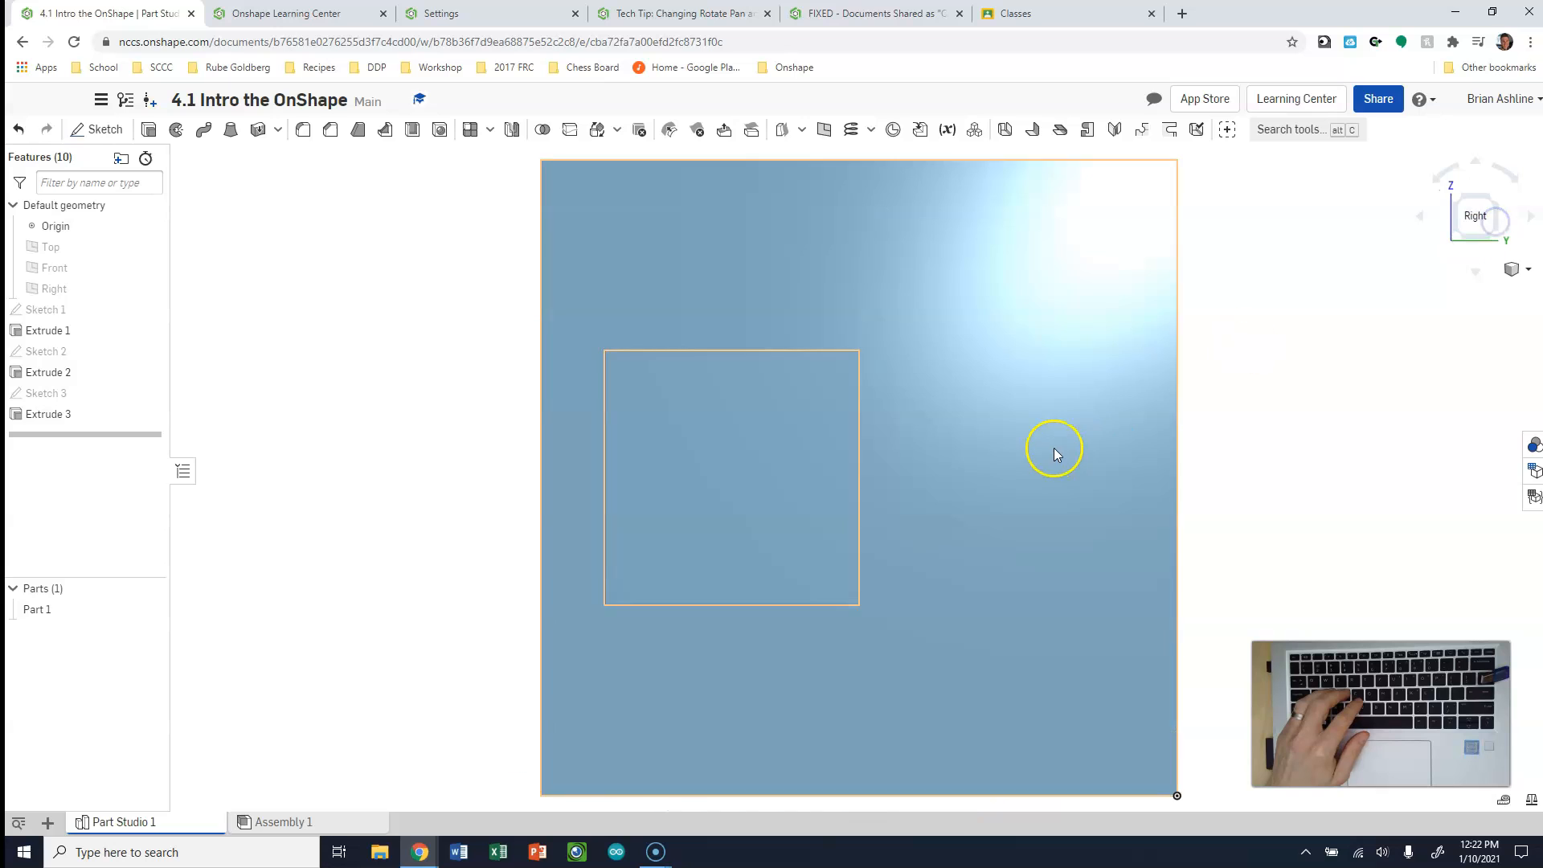
{"action": "left_click", "coordinate": [1460, 201]}
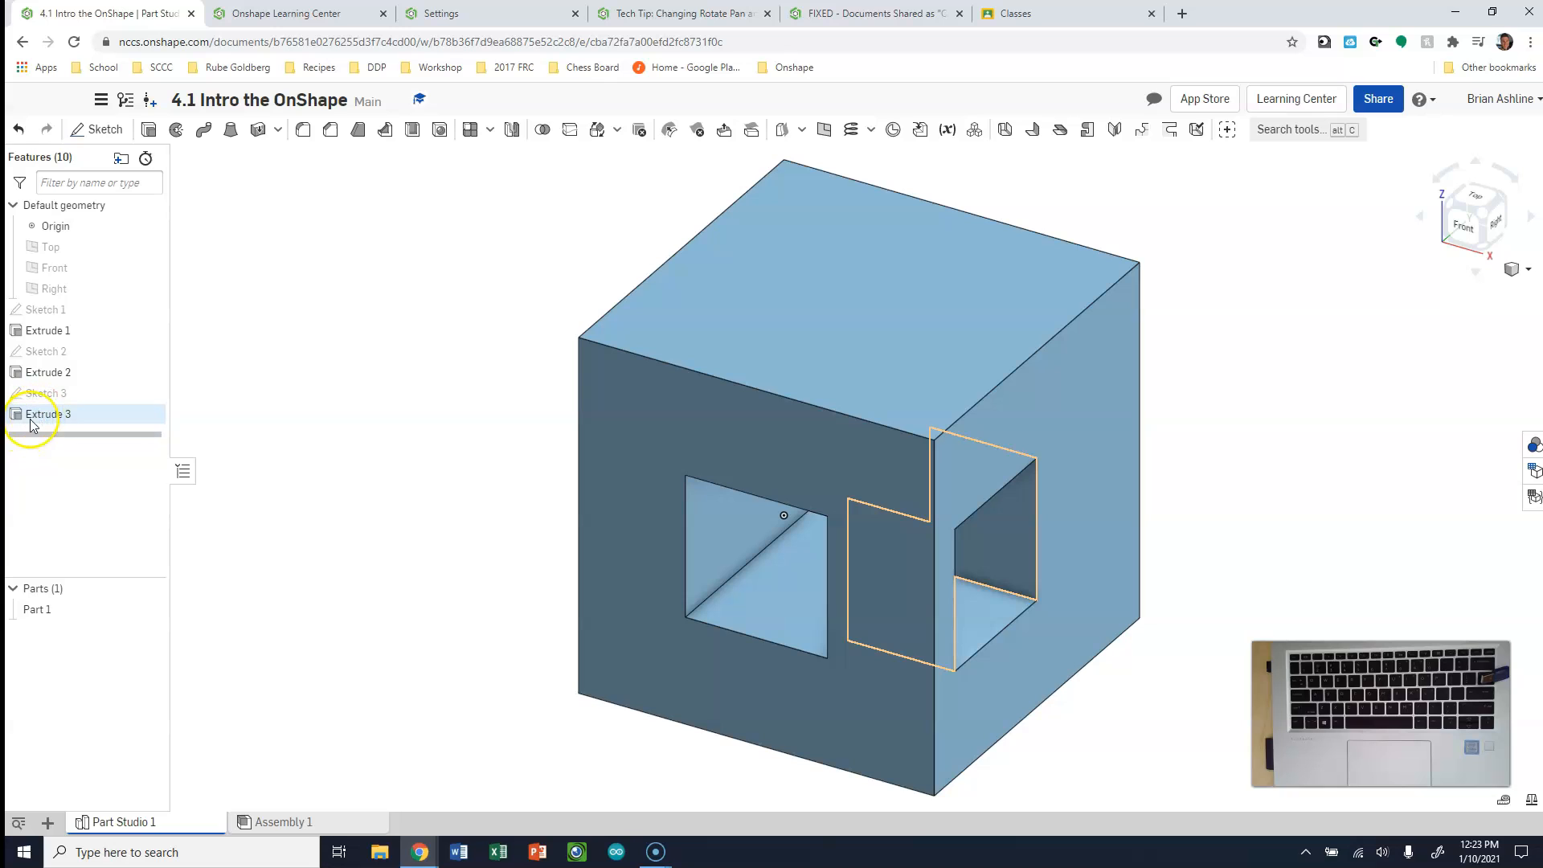
{"action": "double_click", "coordinate": [60, 416]}
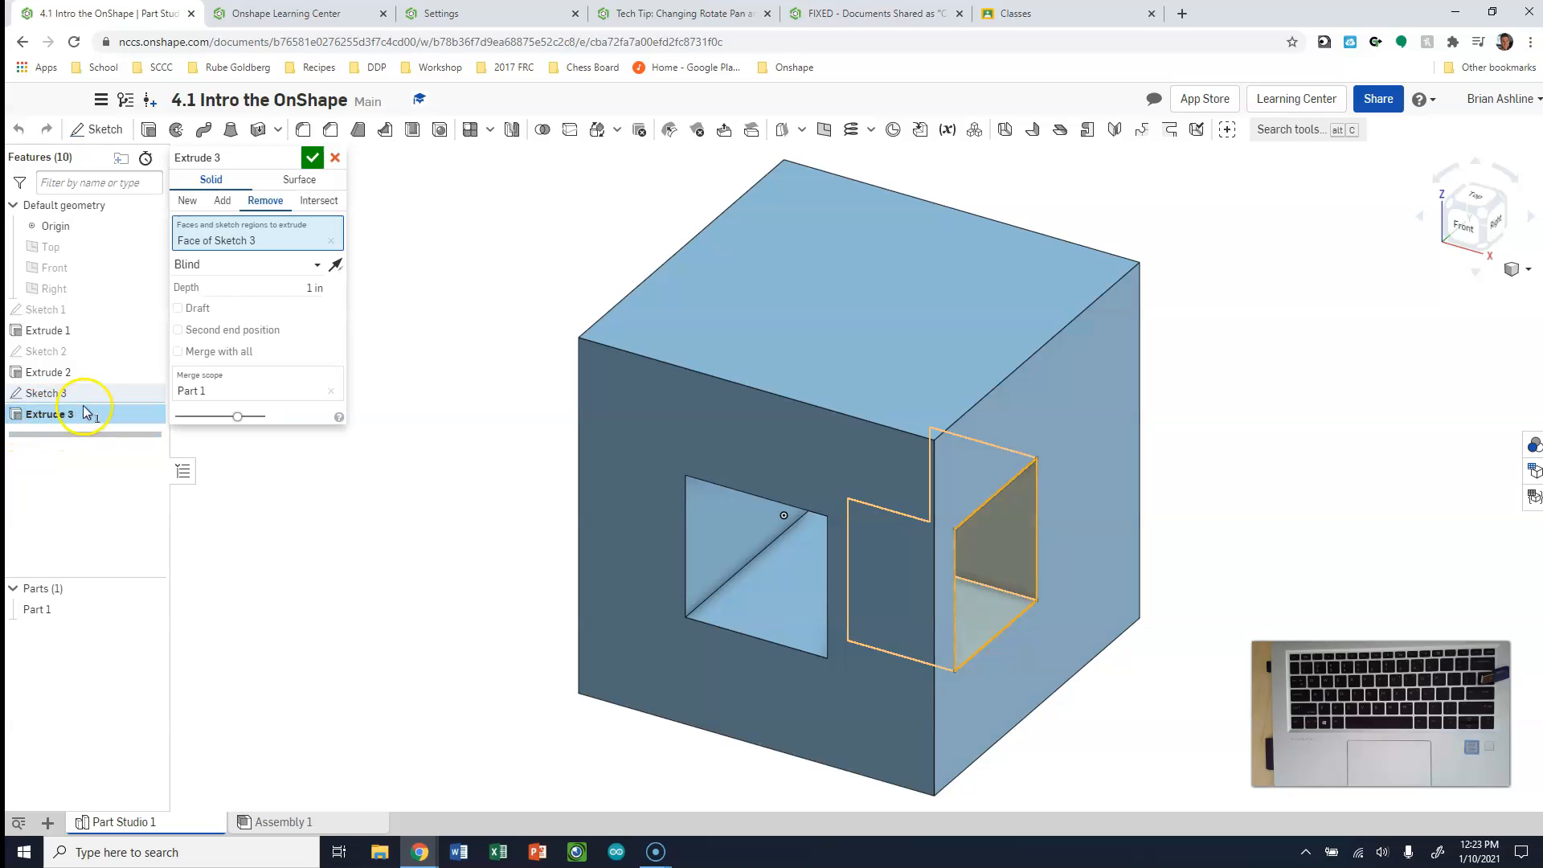
{"action": "left_click", "coordinate": [339, 159]}
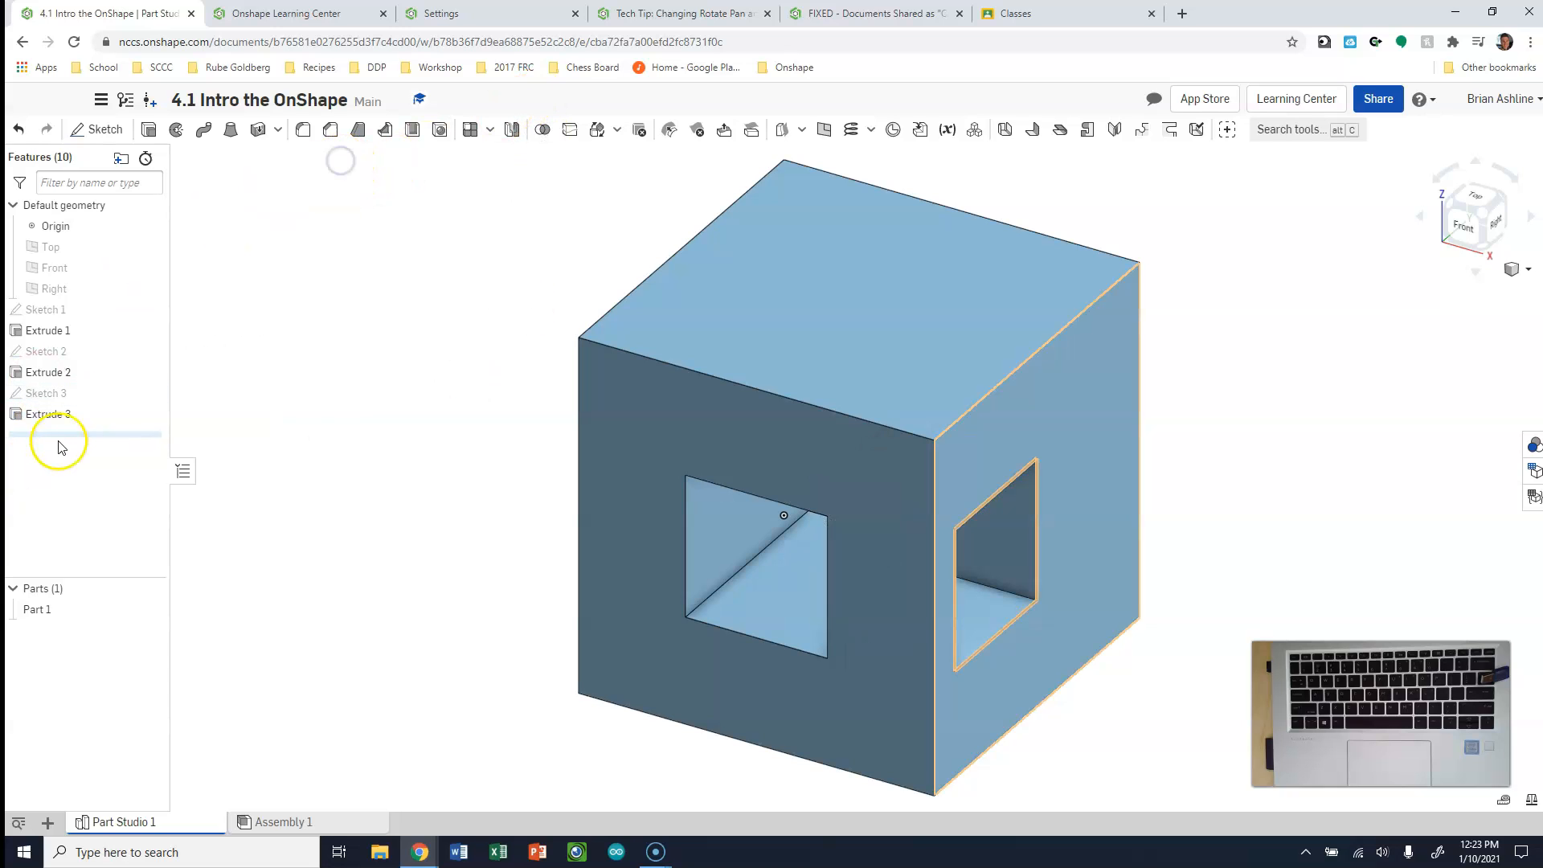
Edit Sketch 3 to set the square's horizontal offset from the right face's front edge to 0.75 in
{"action": "double_click", "coordinate": [36, 400]}
{"action": "key", "text": "n"}
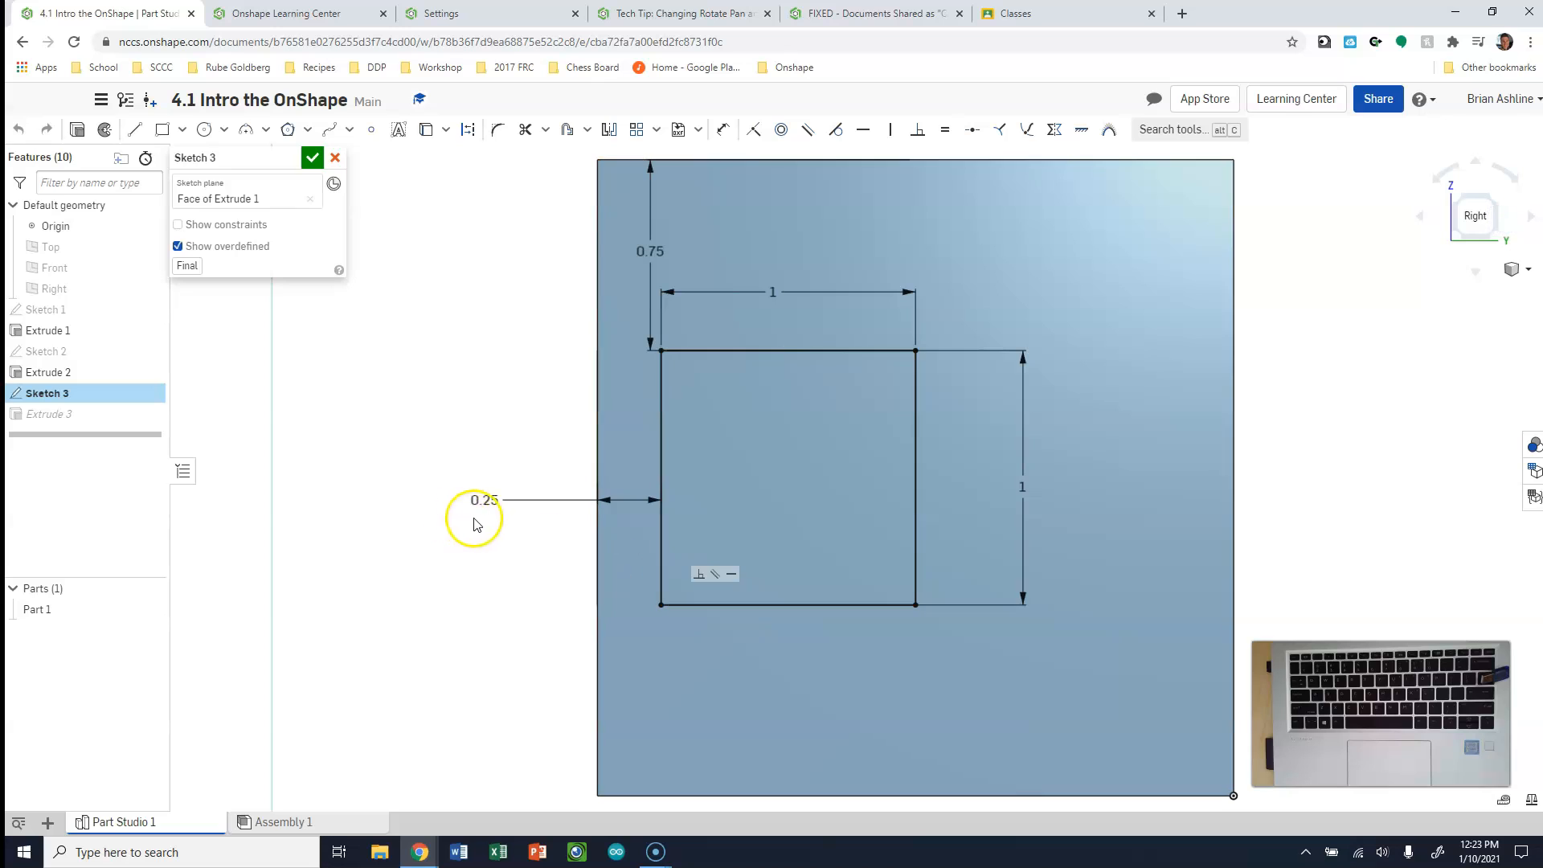
{"action": "double_click", "coordinate": [488, 499]}
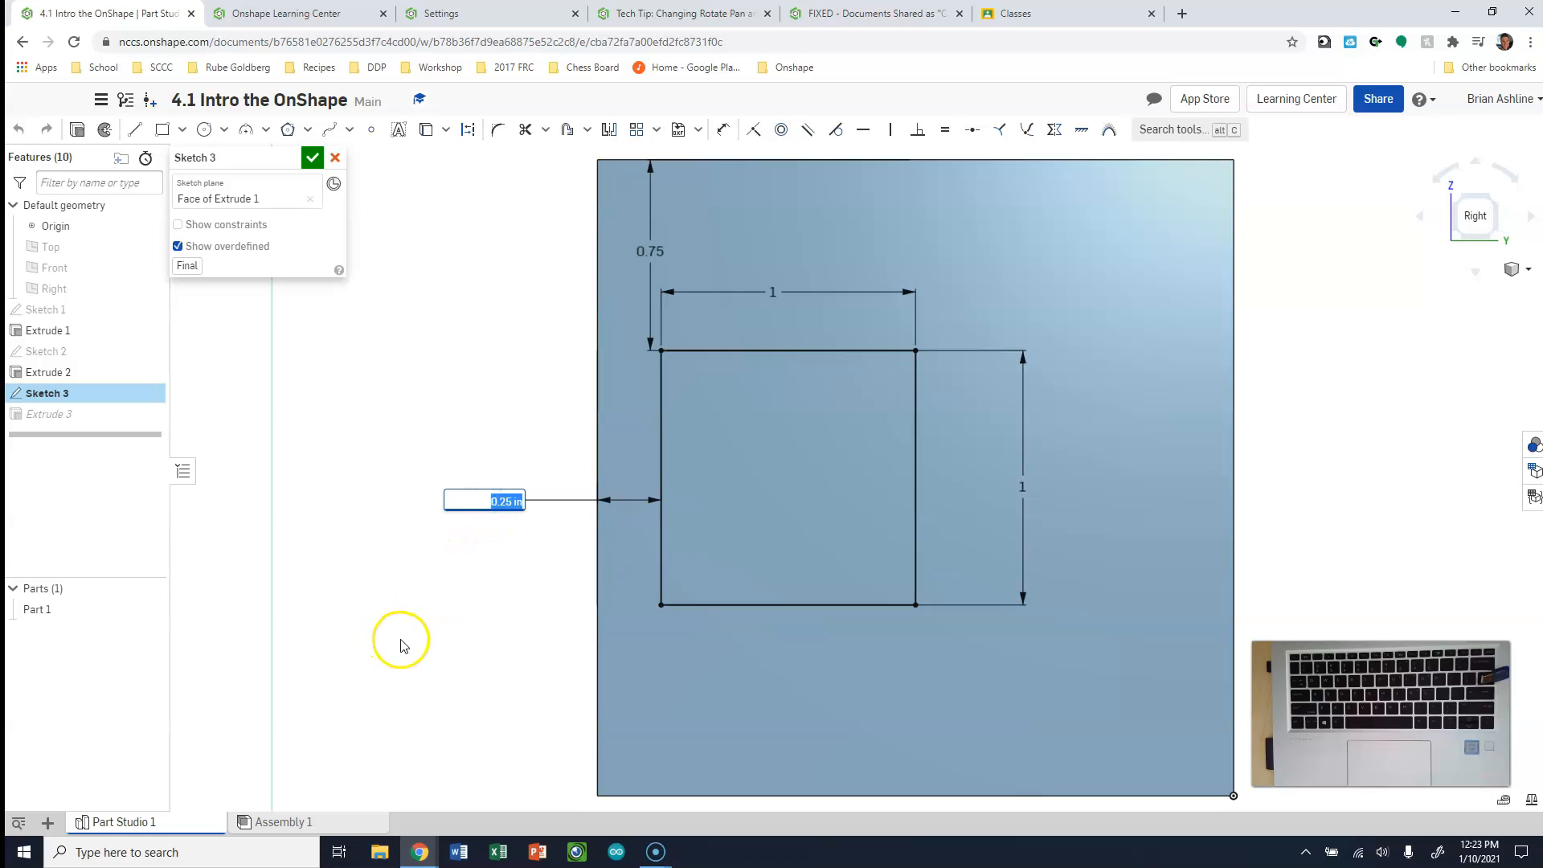
{"action": "type", "text": ".75"}
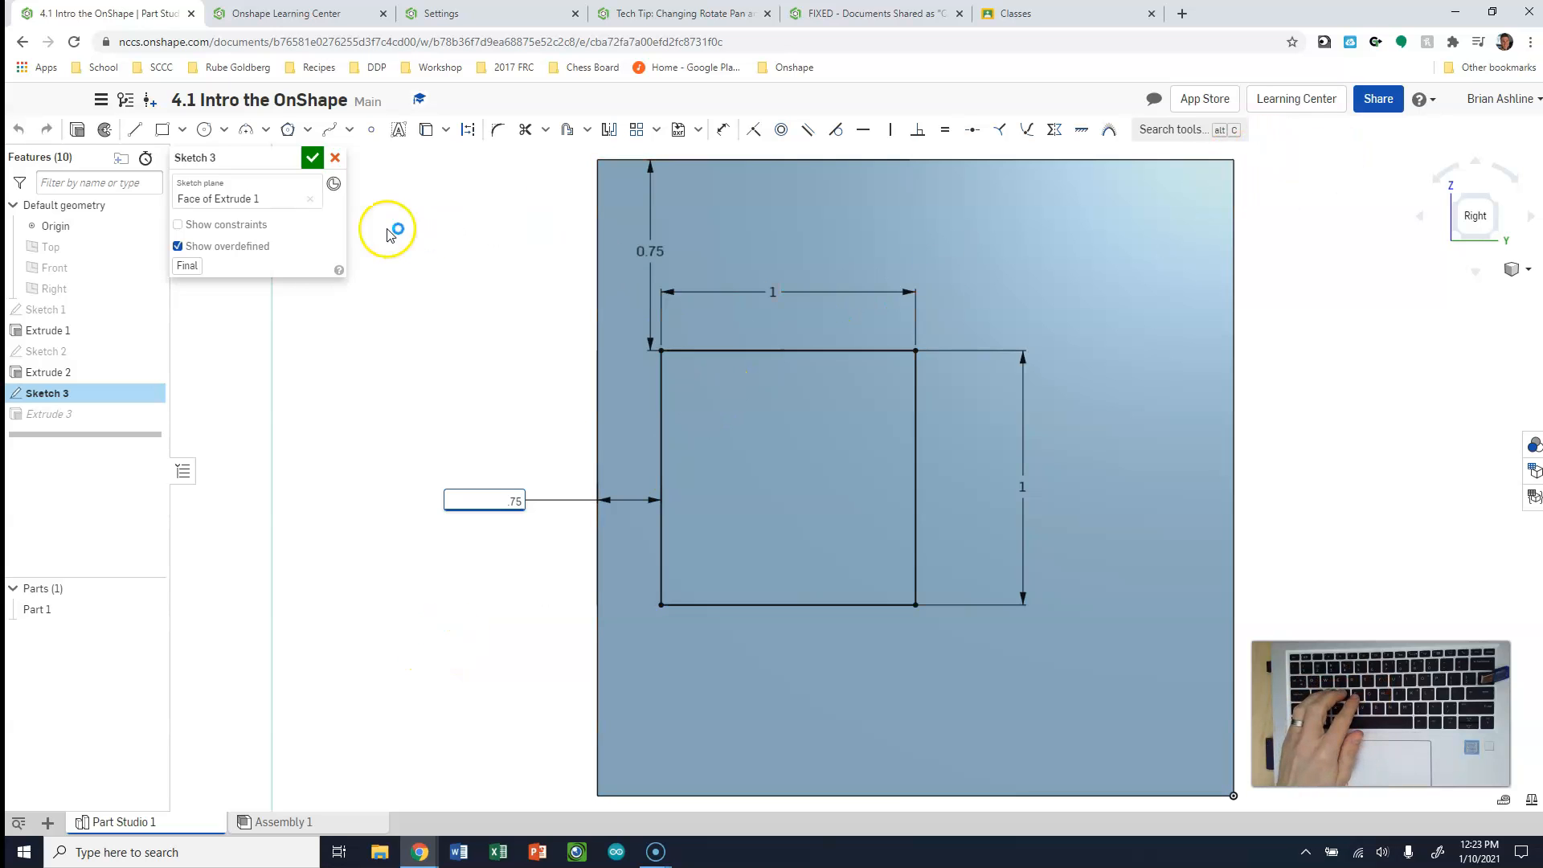
{"action": "left_click", "coordinate": [311, 160]}
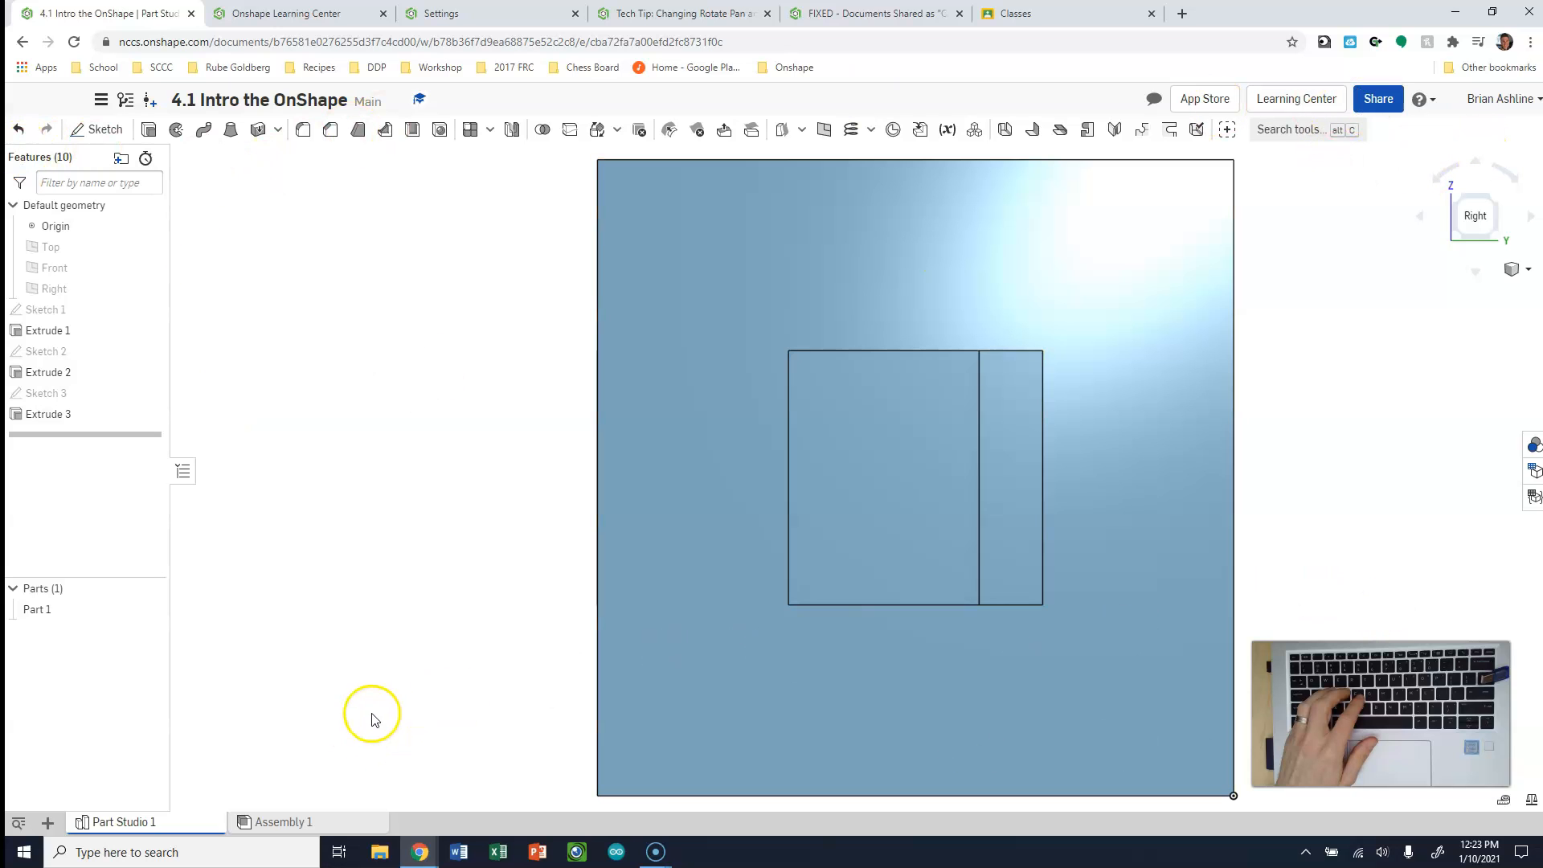
Inspect the front opening in the front and isometric views, and check Sketch 2's offset dimensions without changing them
{"action": "left_click", "coordinate": [1459, 207]}
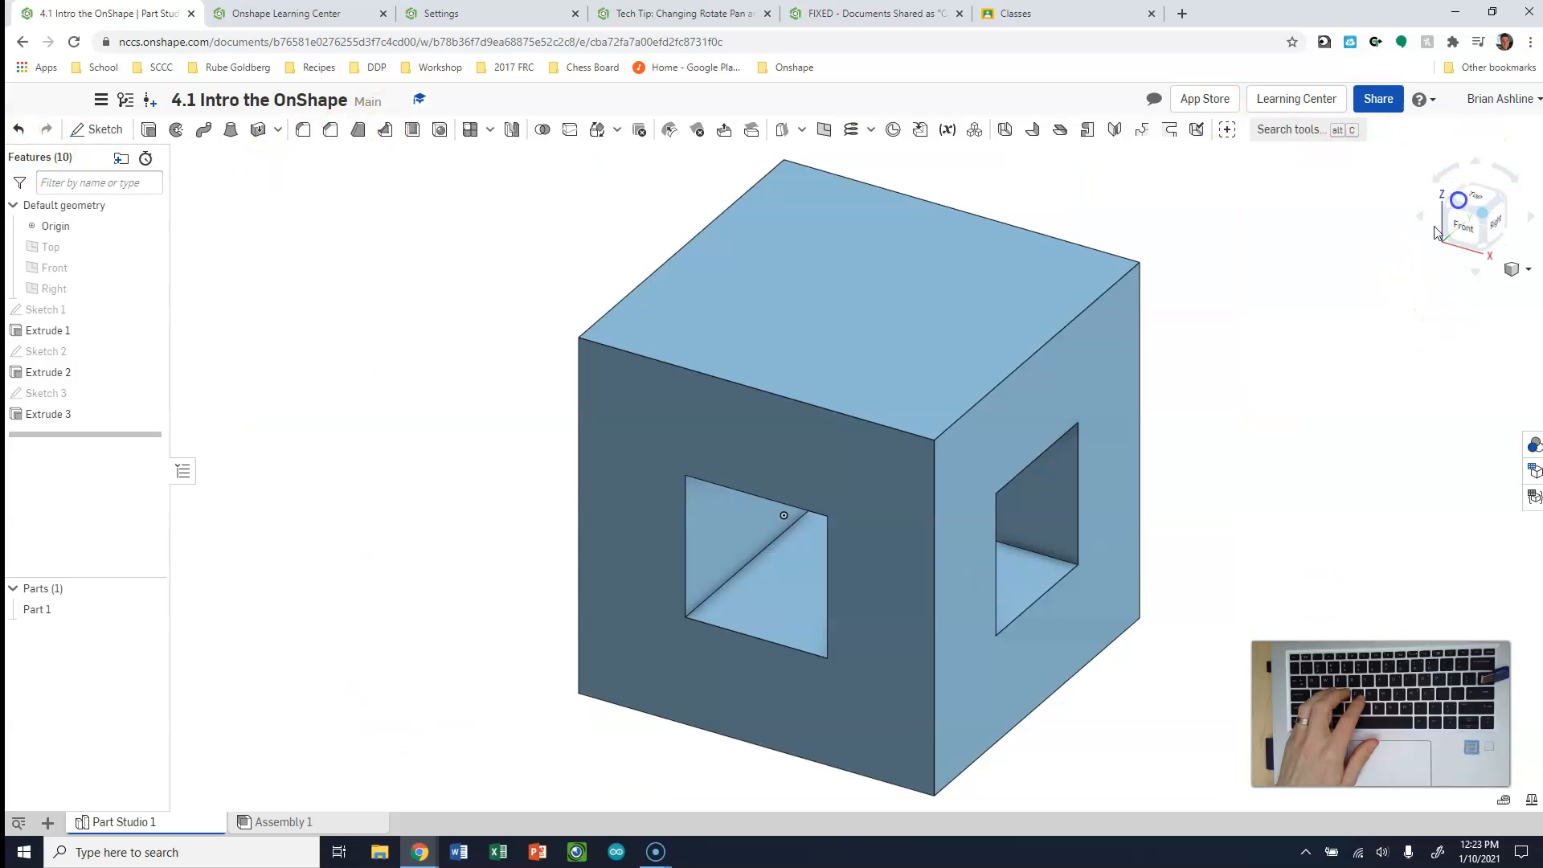
{"action": "left_click", "coordinate": [1467, 243]}
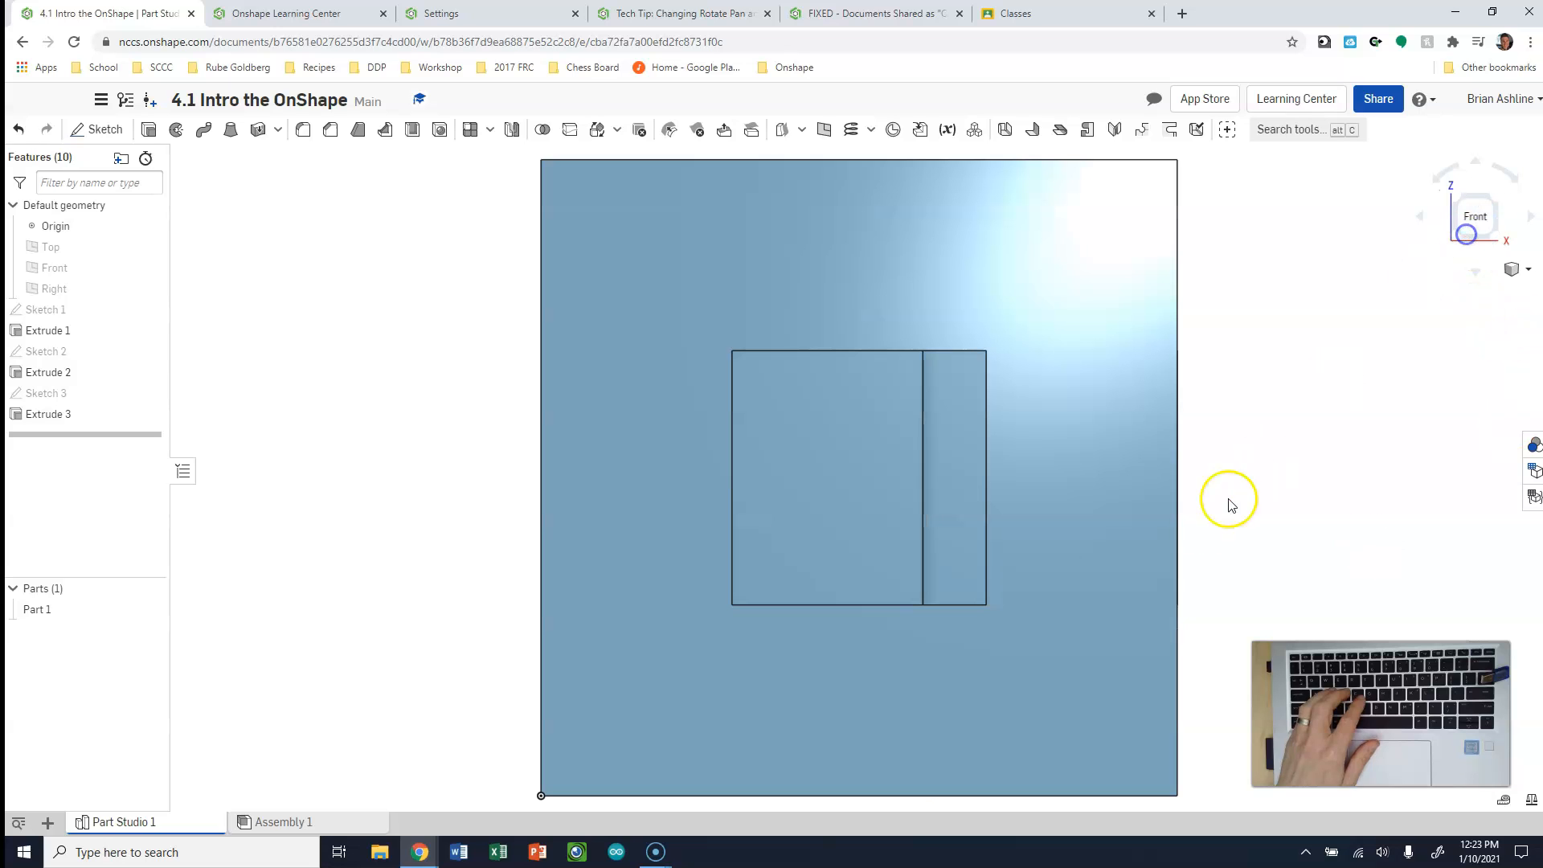
{"action": "left_click", "coordinate": [1496, 210]}
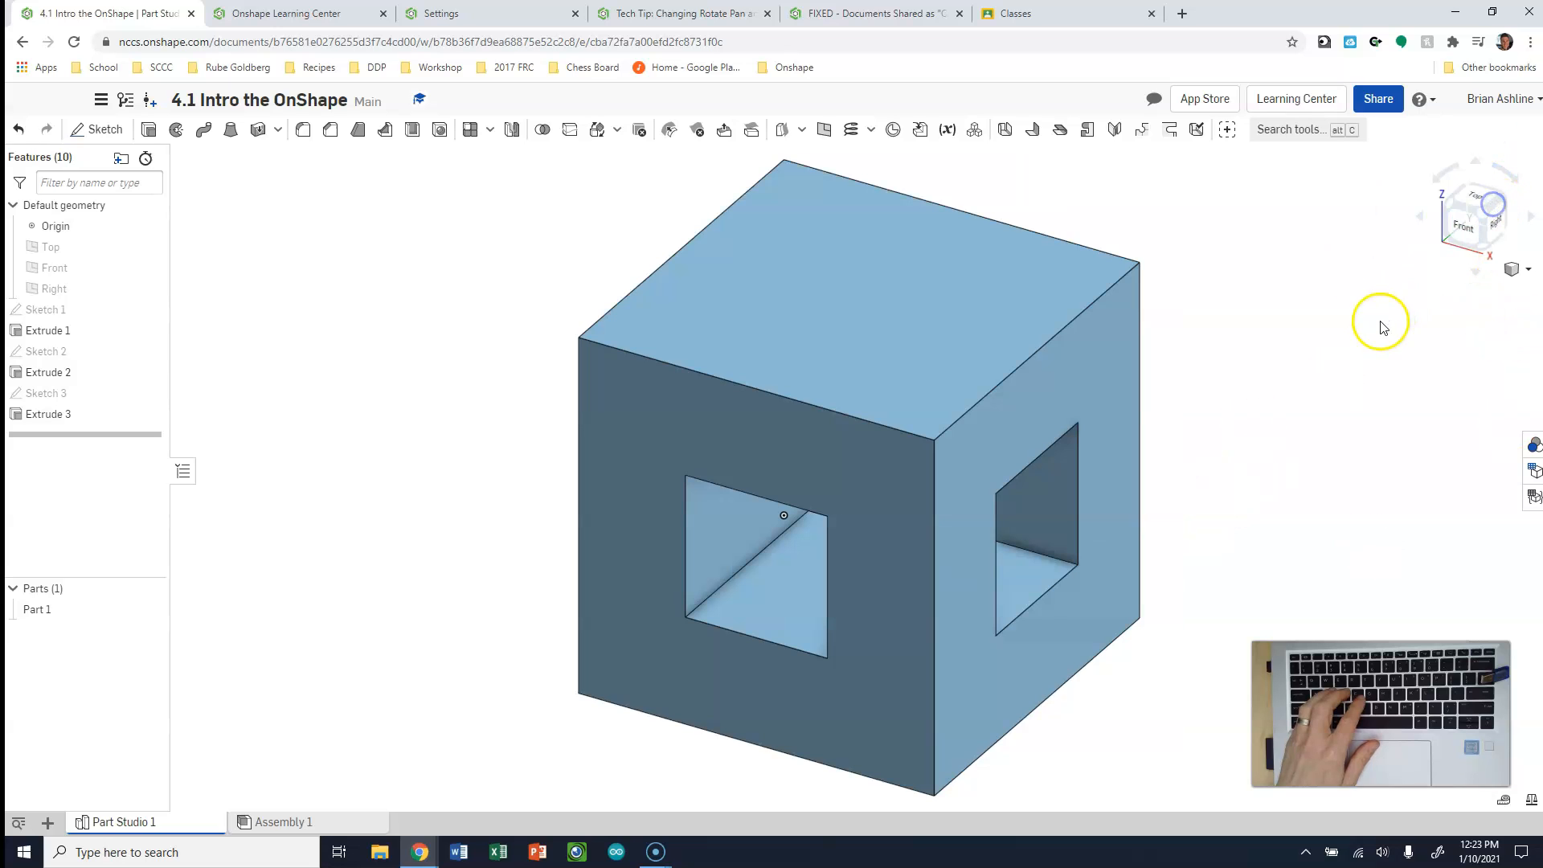
{"action": "left_click", "coordinate": [1474, 216]}
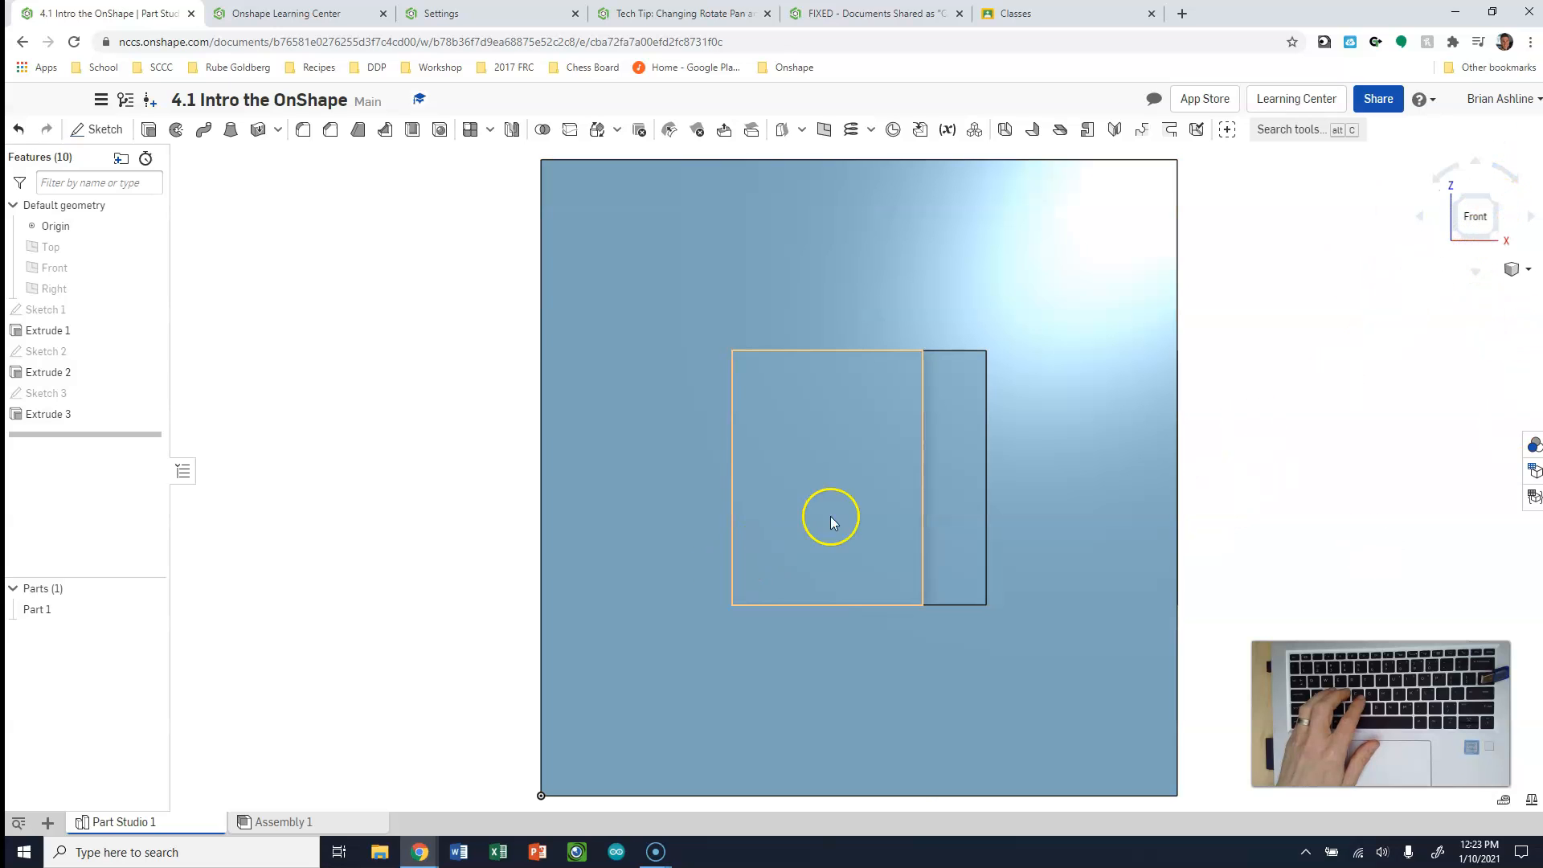
{"action": "left_click", "coordinate": [1486, 202]}
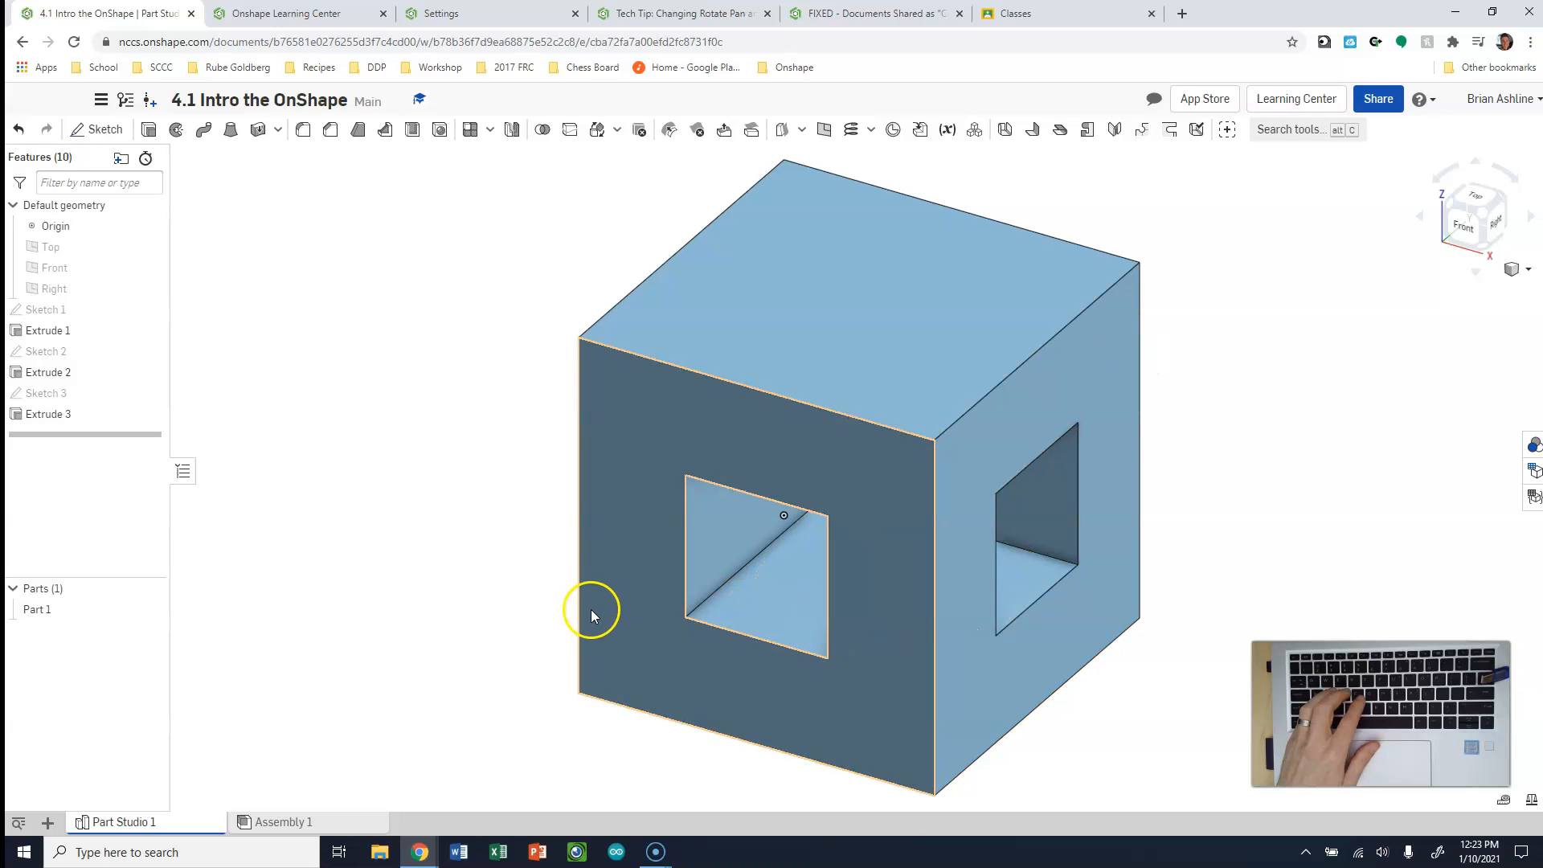
{"action": "left_click", "coordinate": [37, 358]}
{"action": "double_click", "coordinate": [37, 358]}
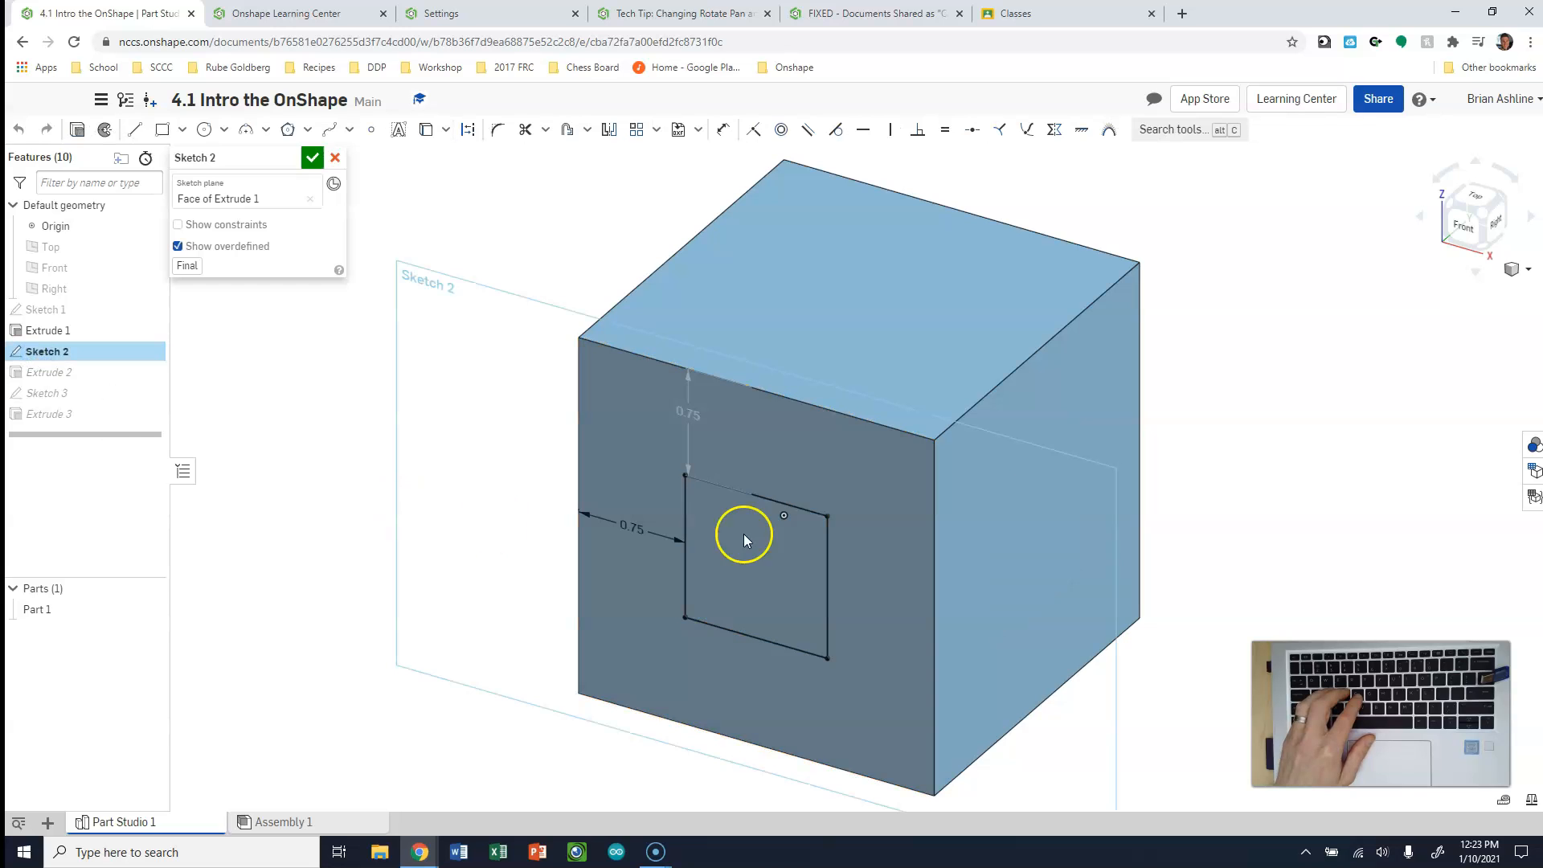
{"action": "left_click", "coordinate": [719, 574]}
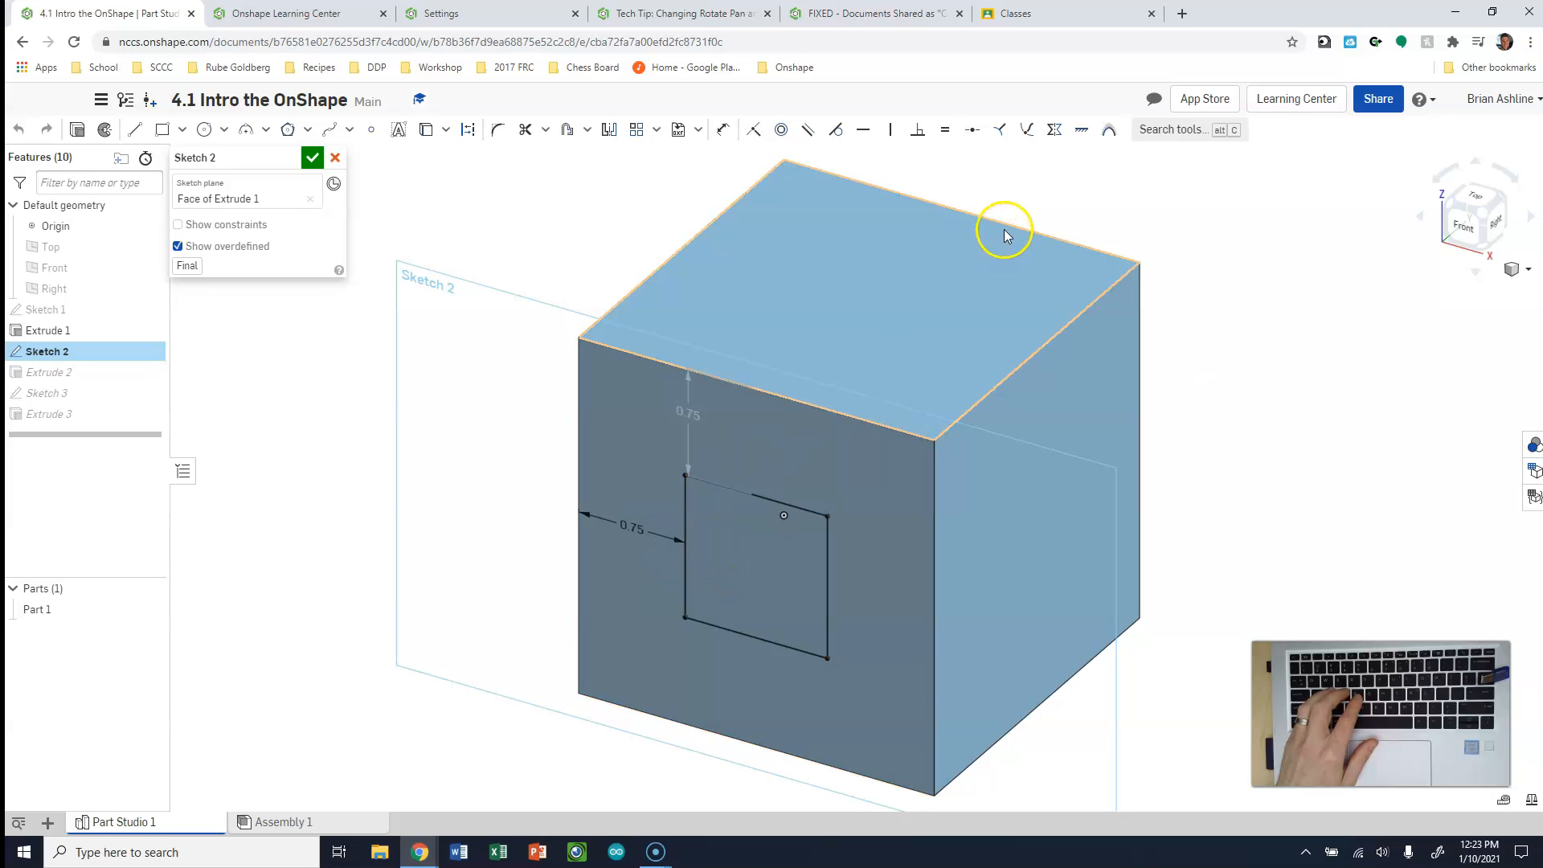
{"action": "left_click", "coordinate": [335, 161]}
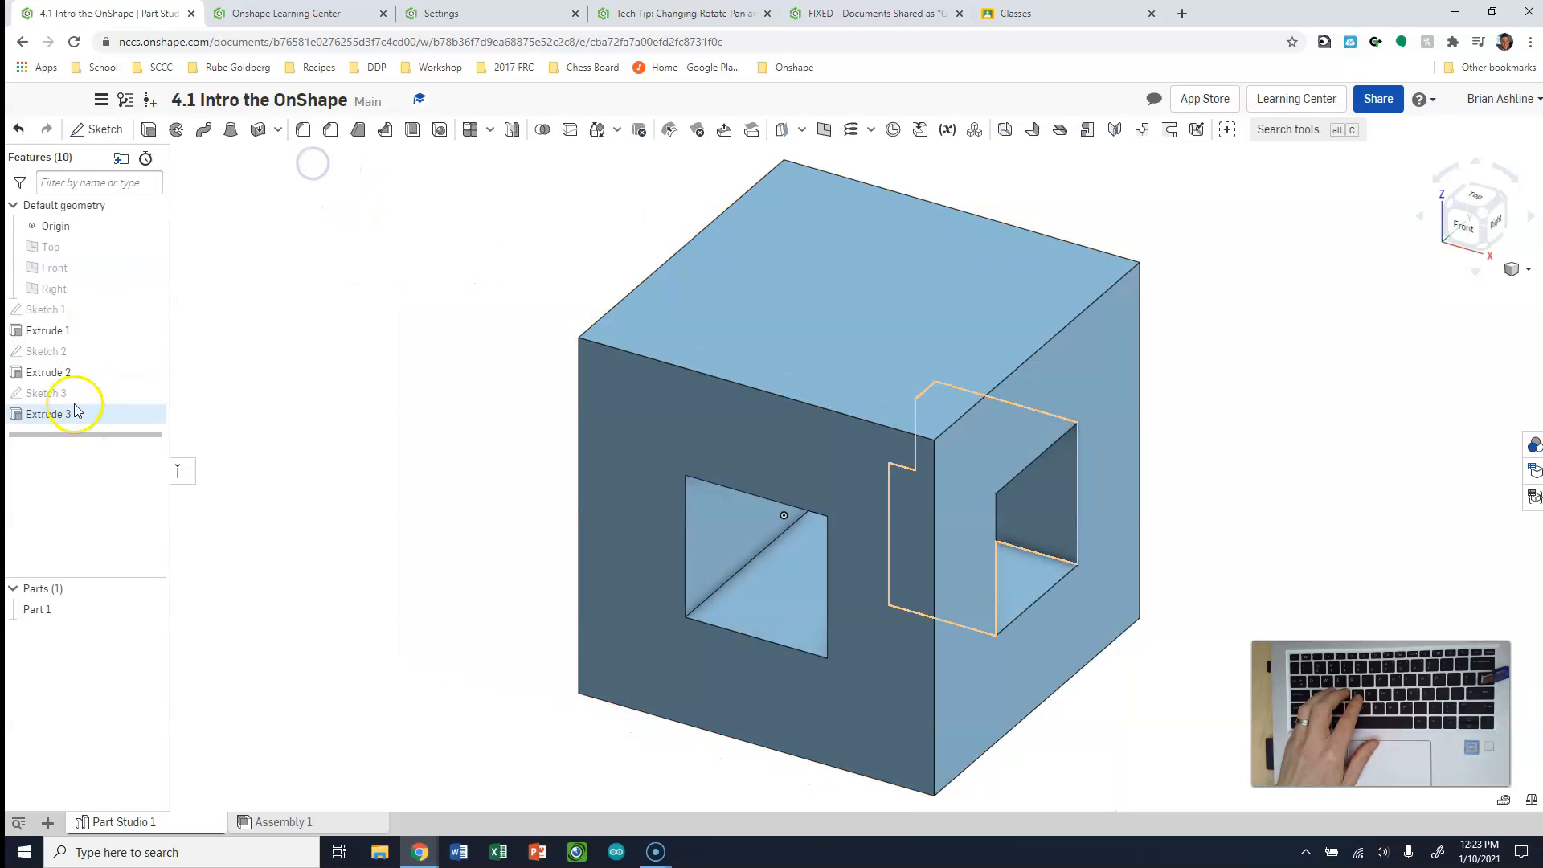
Edit Extrude 2 to increase its blind removal depth so the front opening passes completely through the block
{"action": "left_click", "coordinate": [44, 376]}
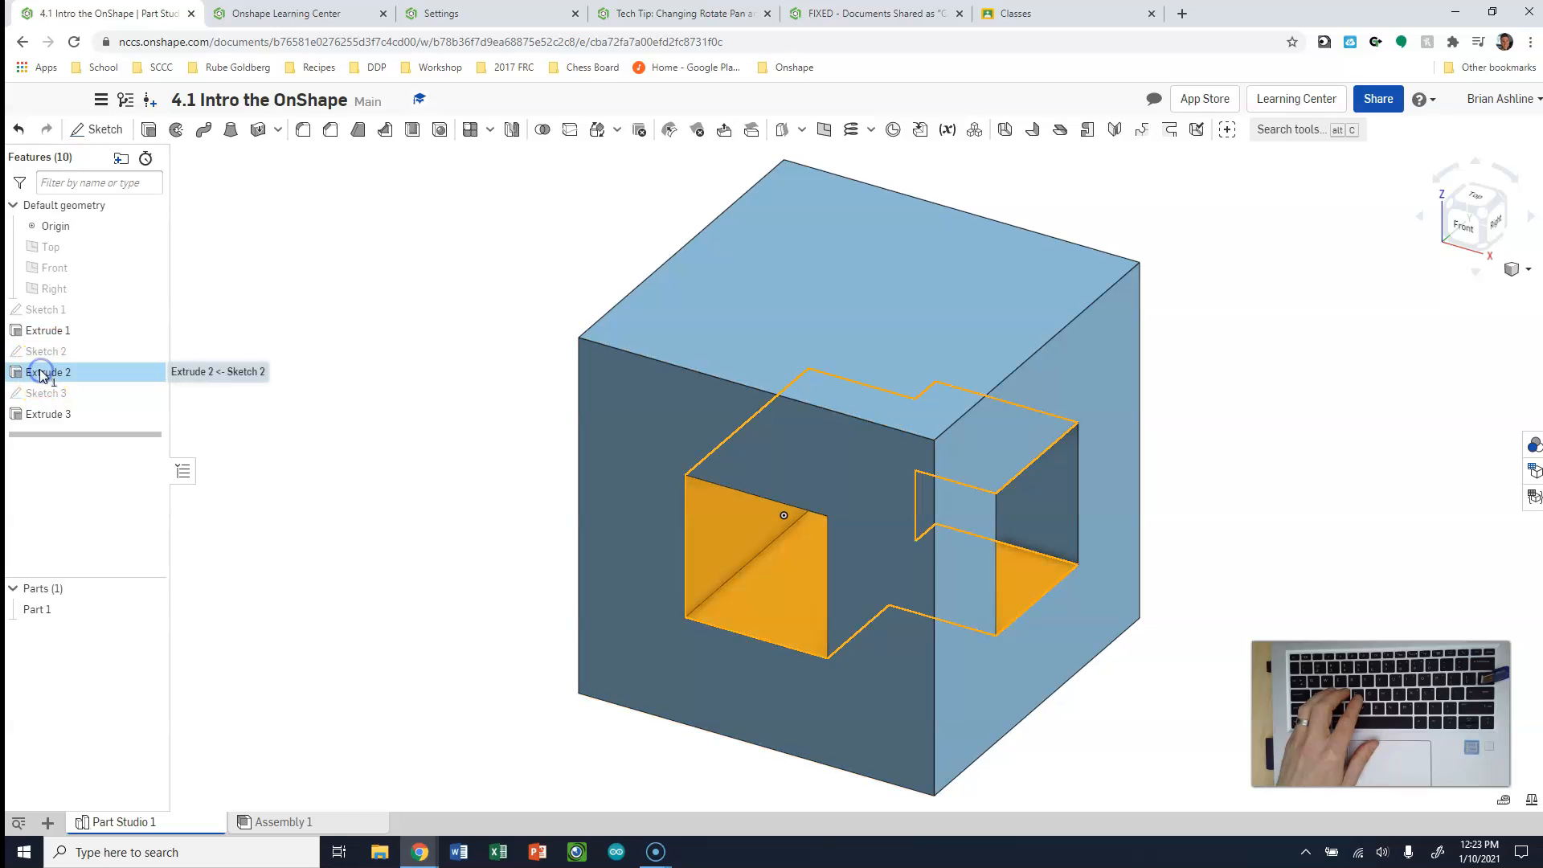
{"action": "double_click", "coordinate": [44, 377]}
{"action": "left_click", "coordinate": [299, 281]}
{"action": "type", "text": "2"}
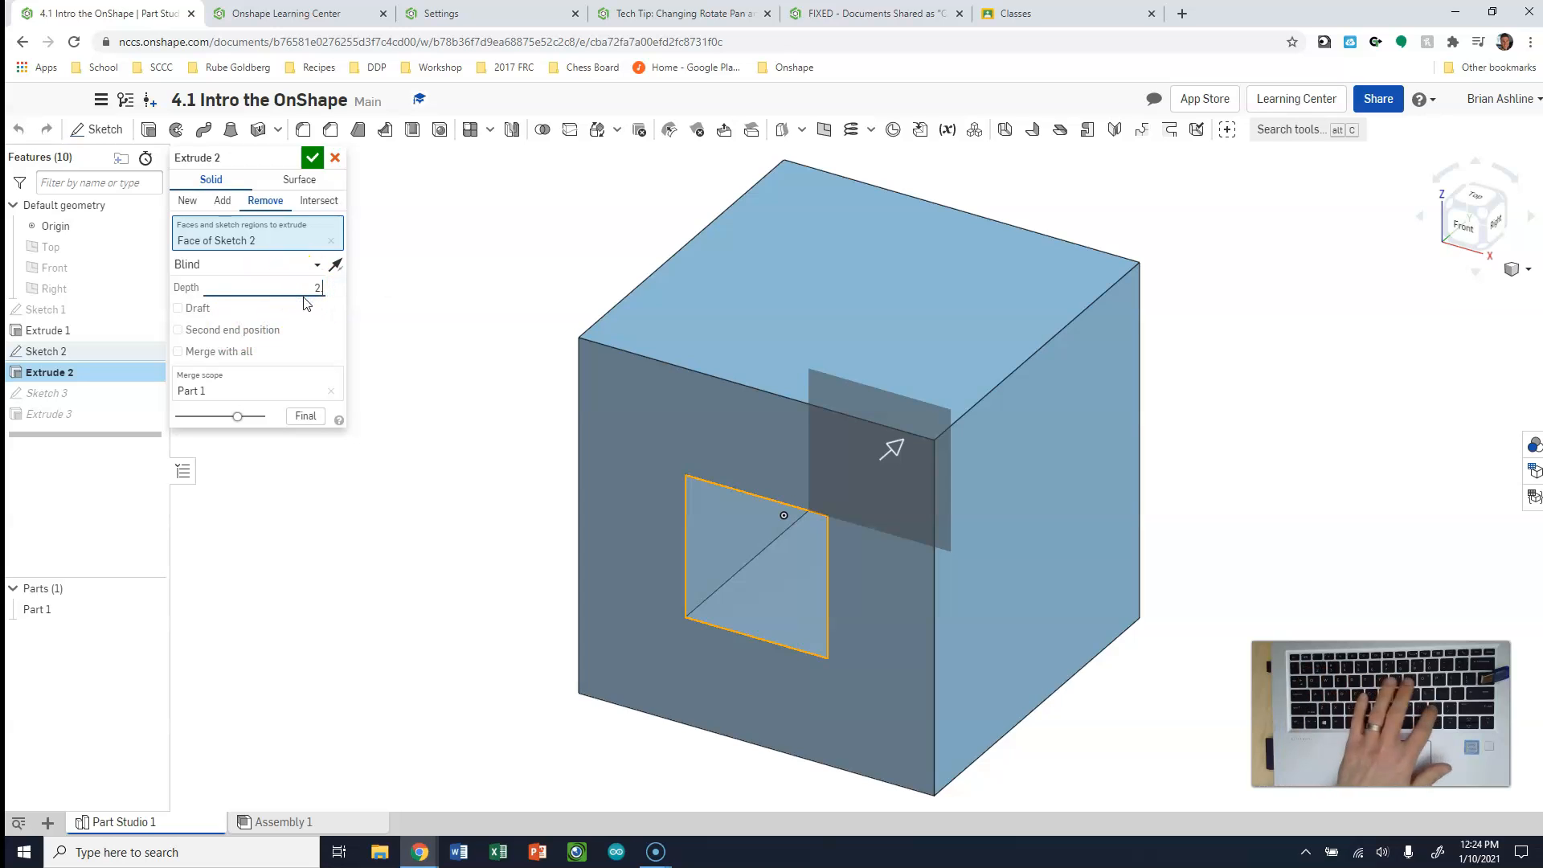
{"action": "left_click", "coordinate": [309, 157]}
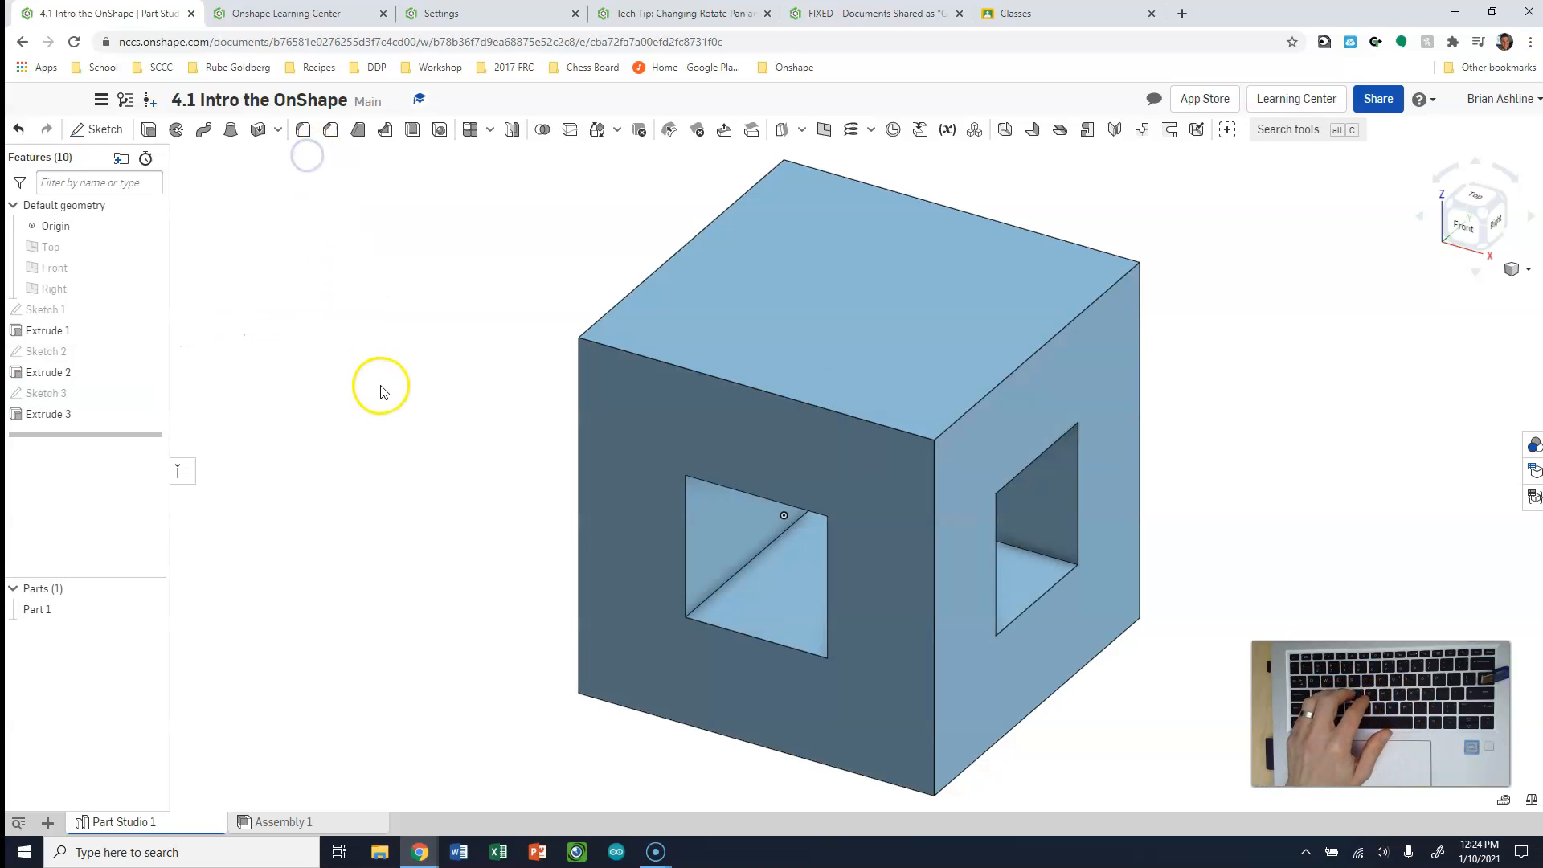
Examine the openings on the block's front and right faces using the front, right and isometric views
{"action": "left_click", "coordinate": [1467, 232]}
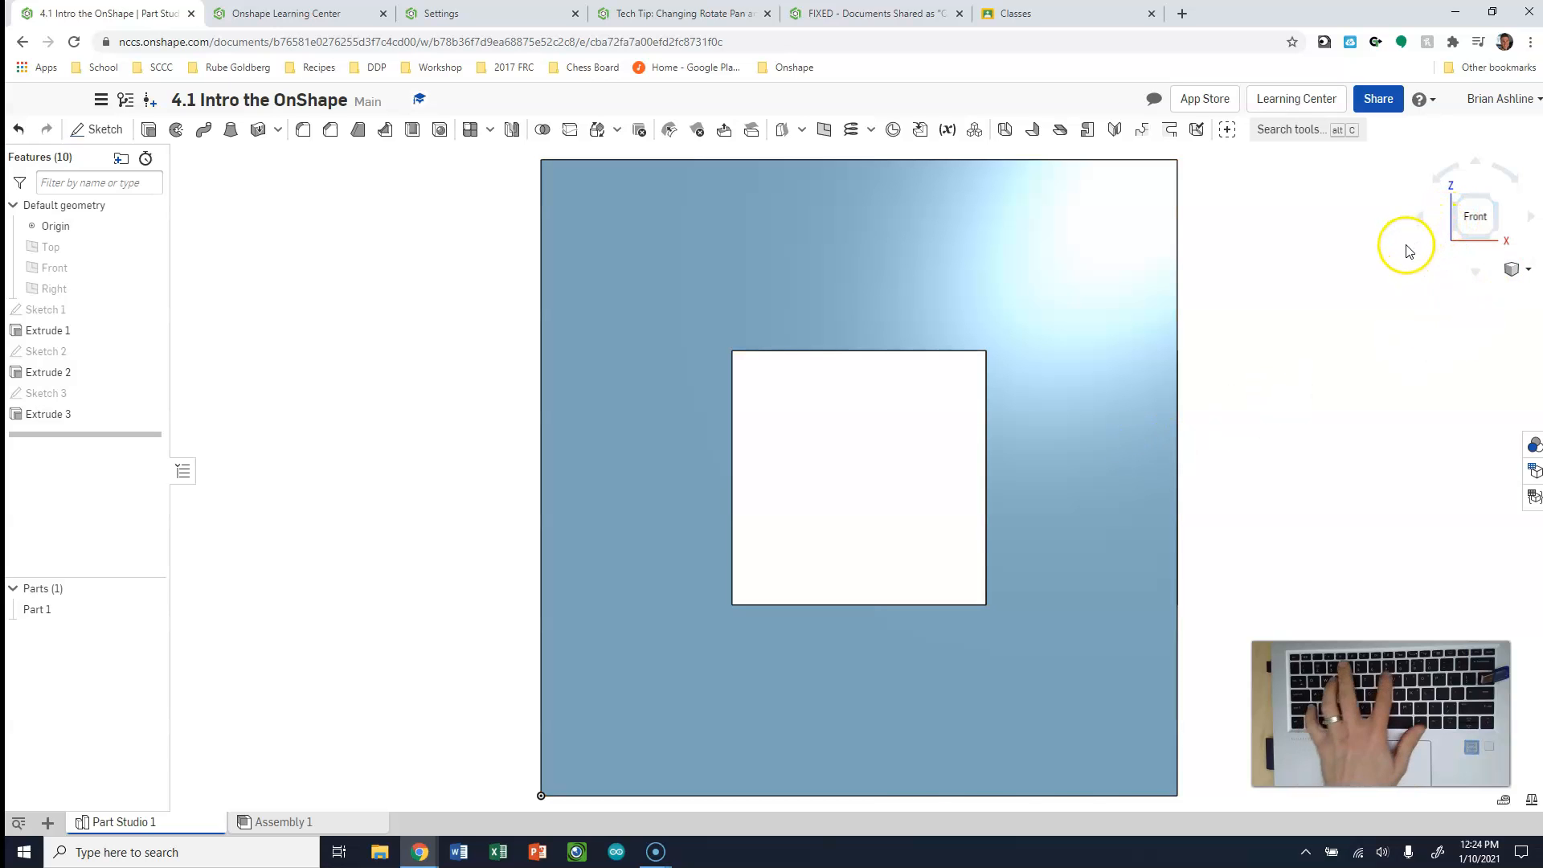
{"action": "key", "text": "shift+7"}
{"action": "left_click", "coordinate": [1458, 227]}
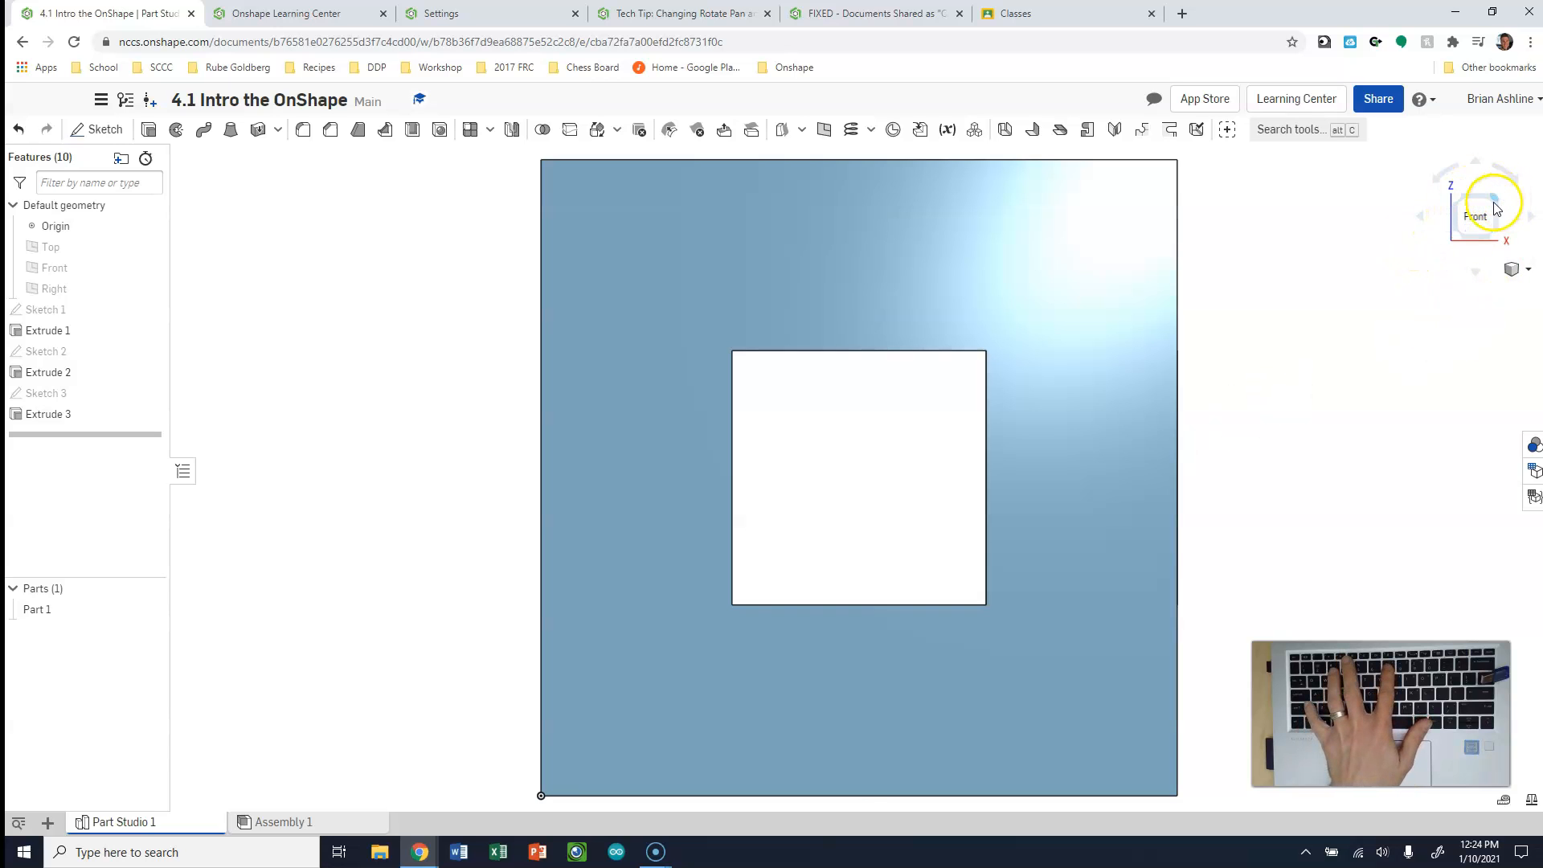
{"action": "key", "text": "shift+7"}
{"action": "key", "text": "shift+4"}
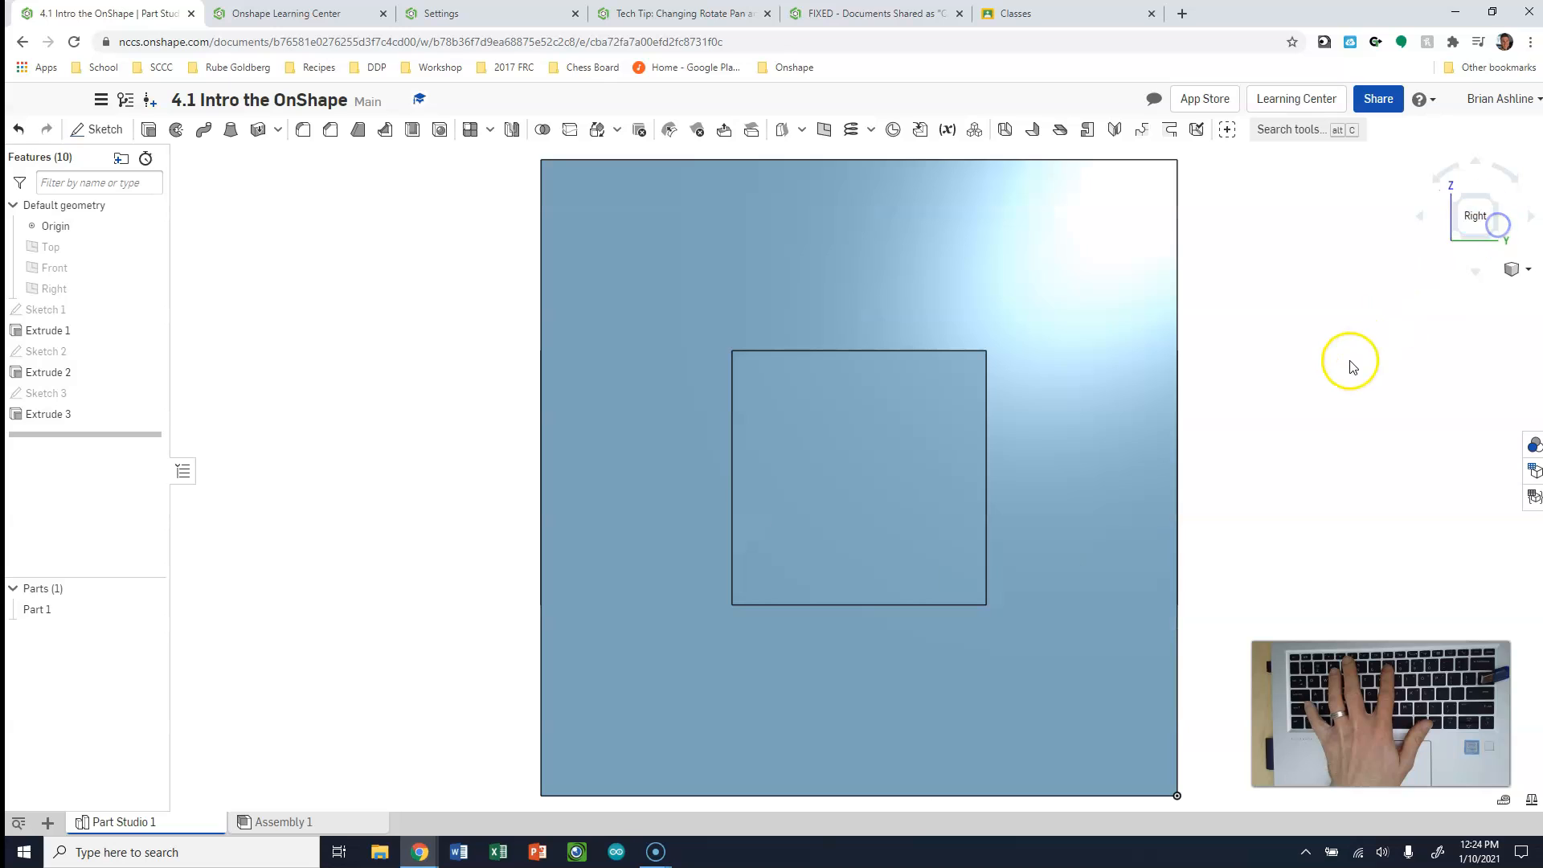
{"action": "left_click", "coordinate": [1457, 202]}
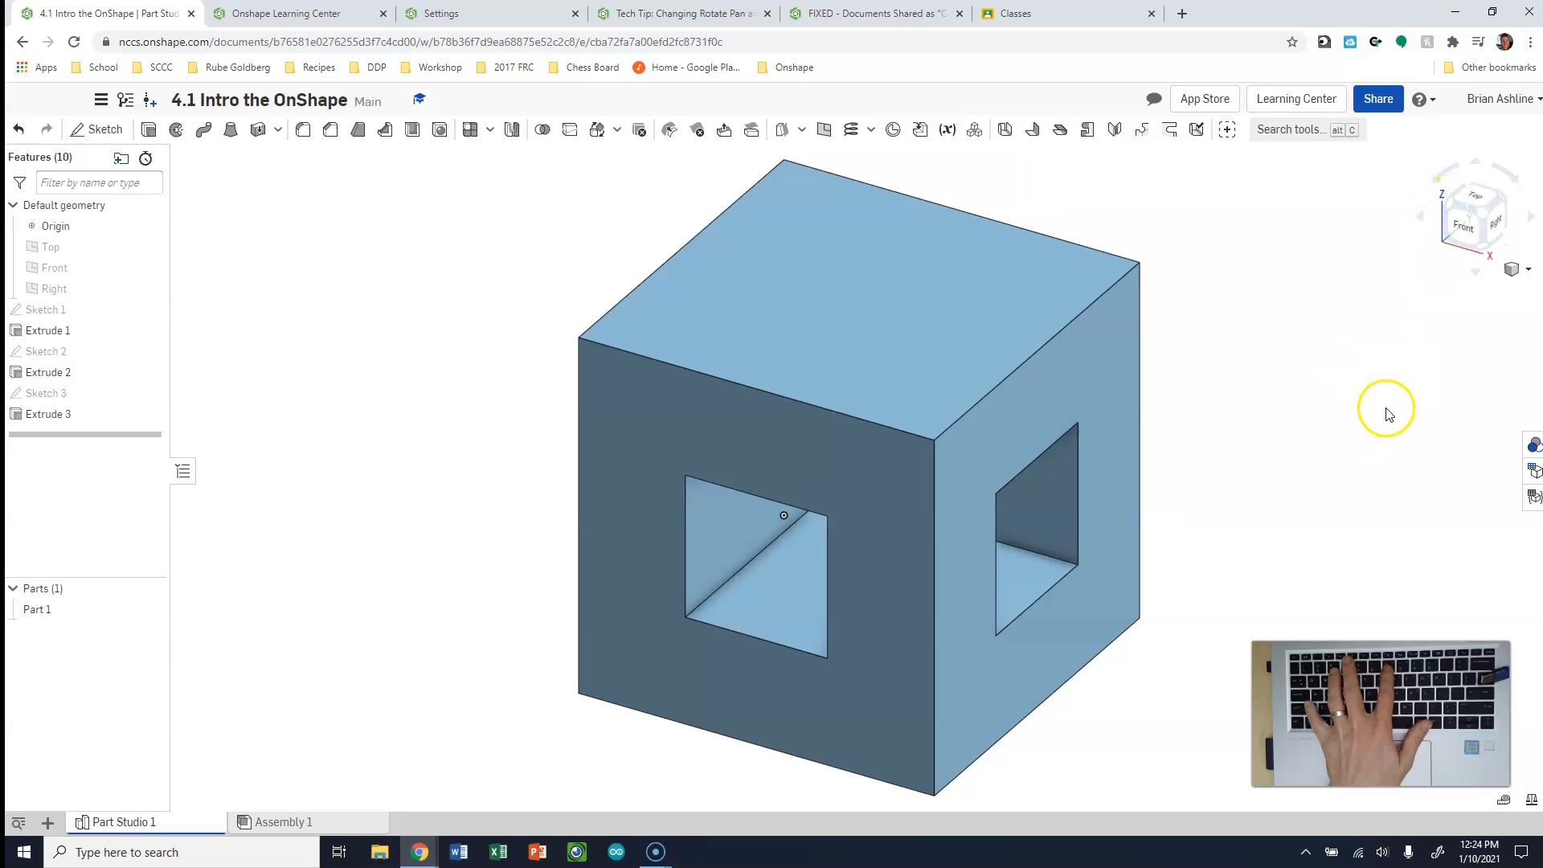
{"action": "key", "text": "shift+7"}
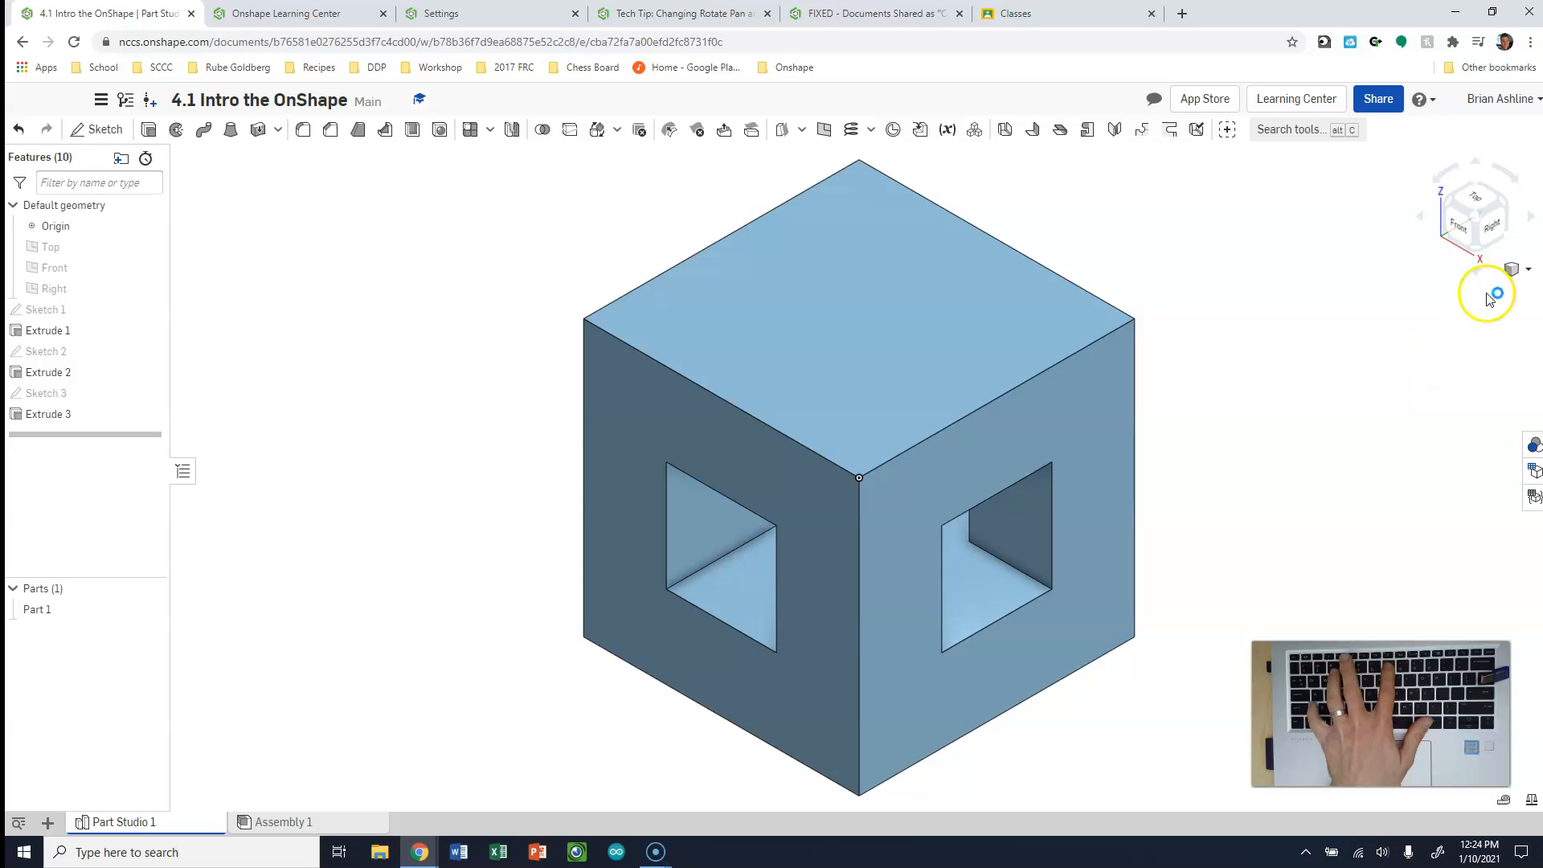
{"action": "left_click", "coordinate": [1492, 229]}
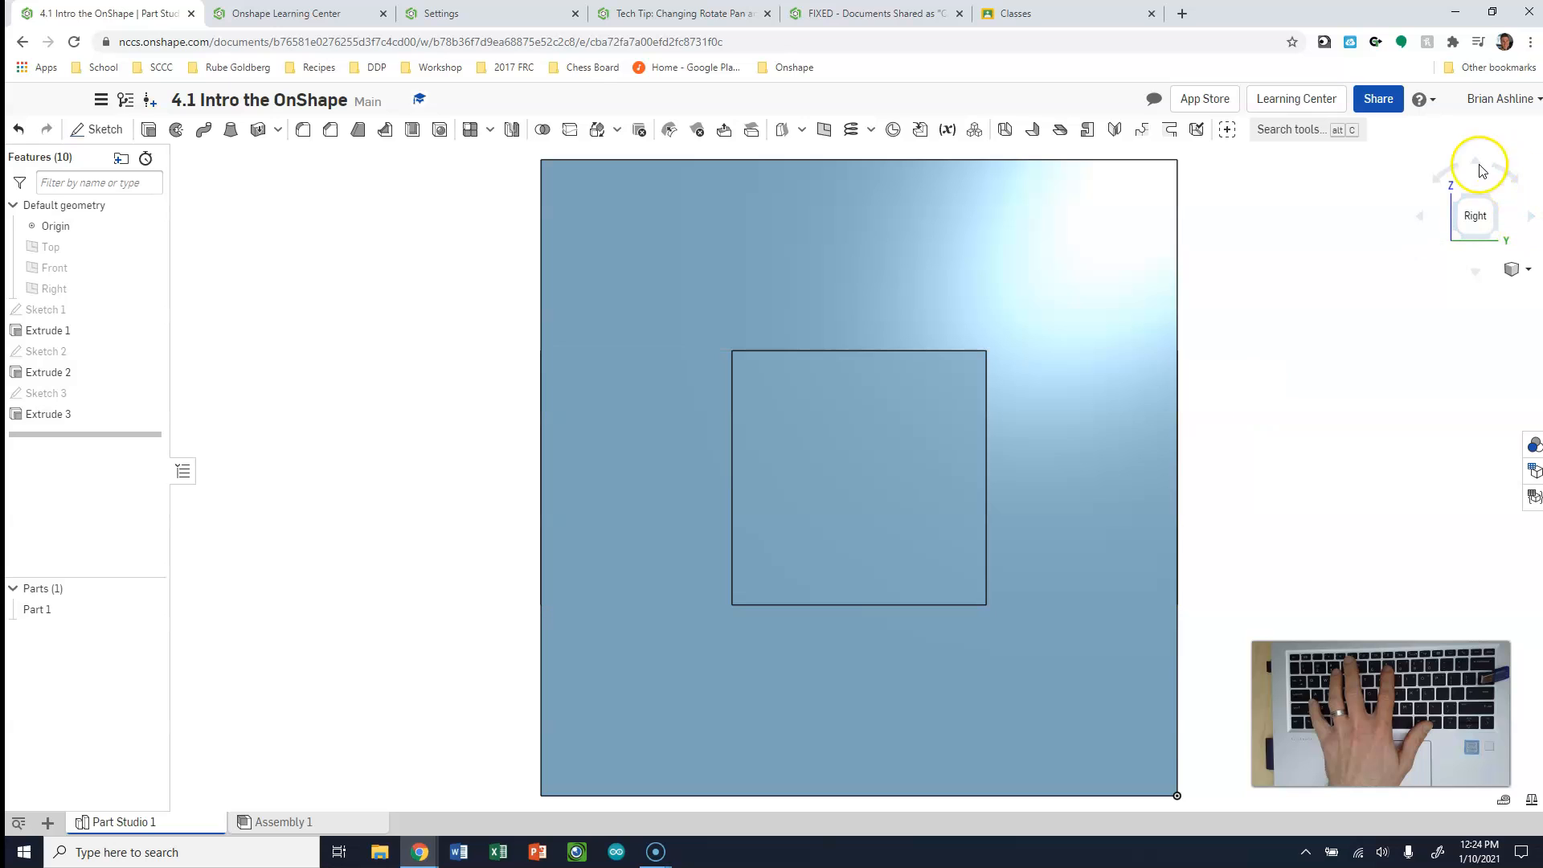
{"action": "left_click", "coordinate": [1456, 207]}
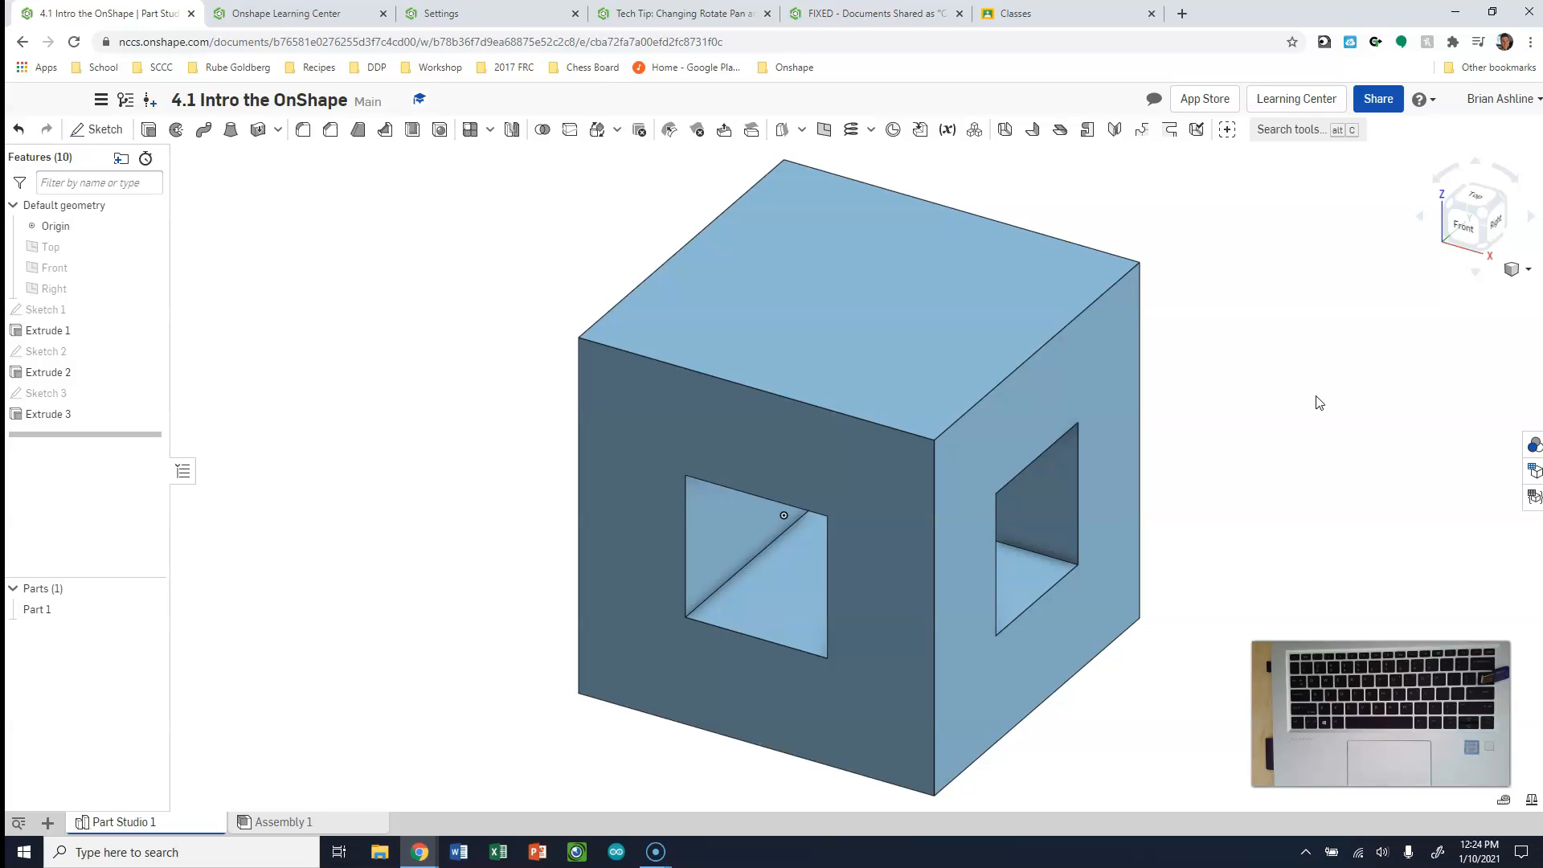
Enter the instructor's e-mail as an individual recipient in the document's share settings, and close them without sharing
{"action": "left_click", "coordinate": [1379, 99]}
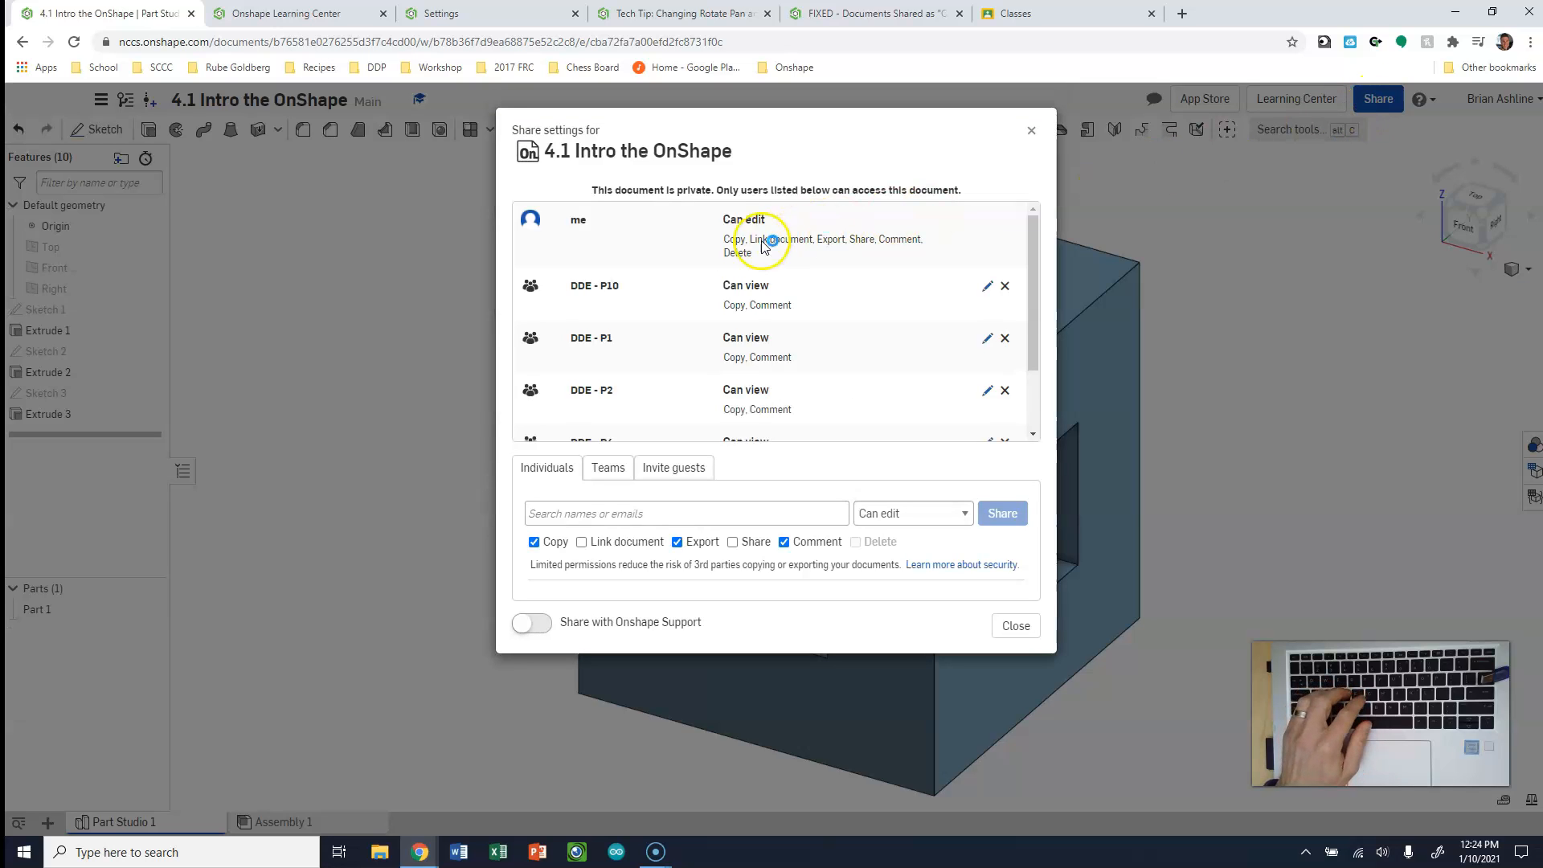
{"action": "left_click", "coordinate": [568, 516]}
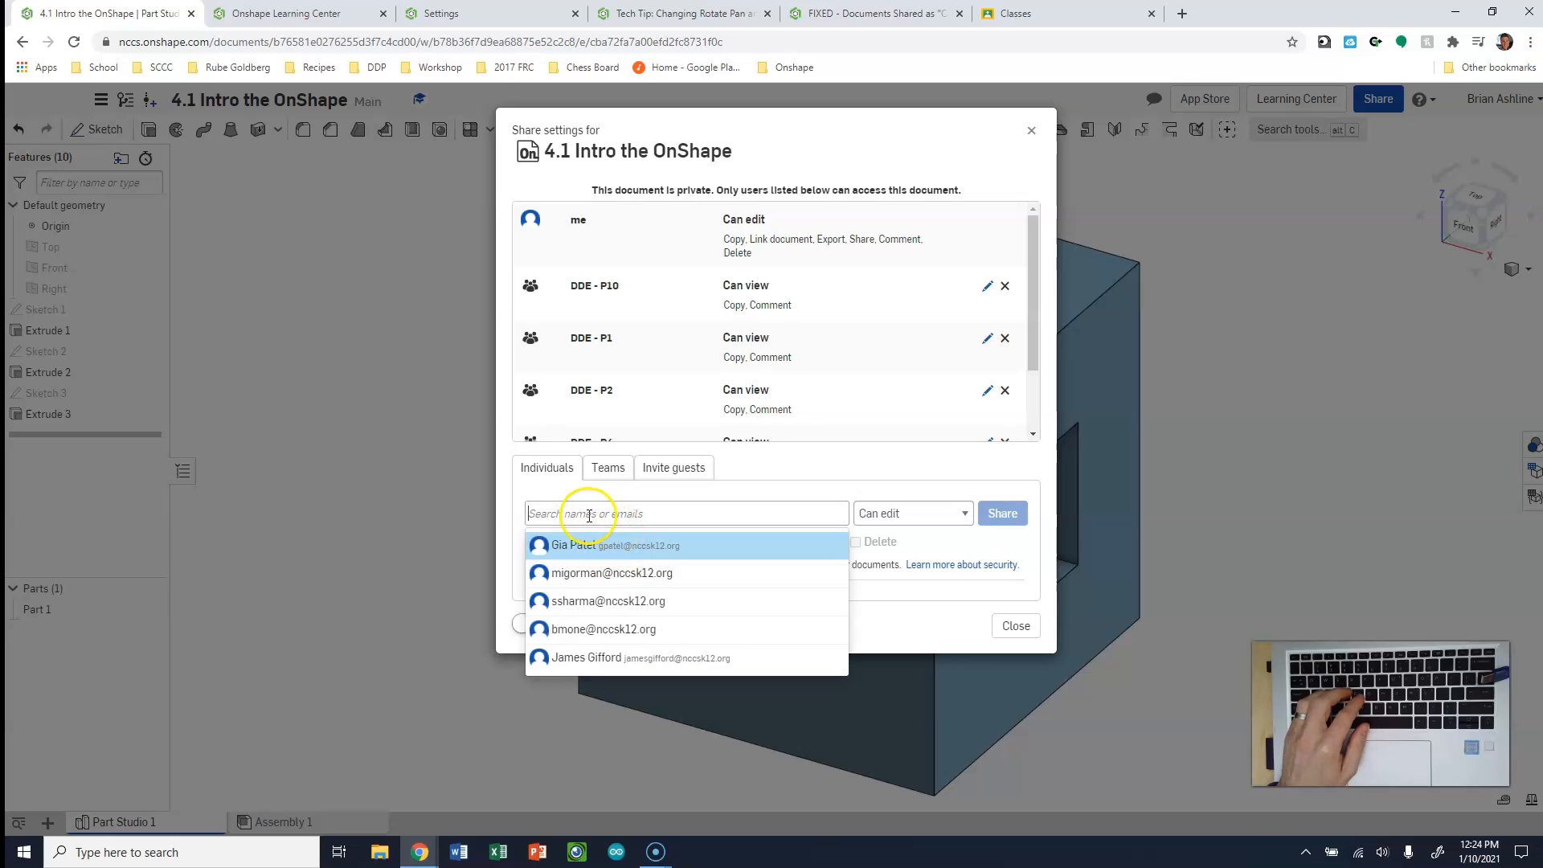
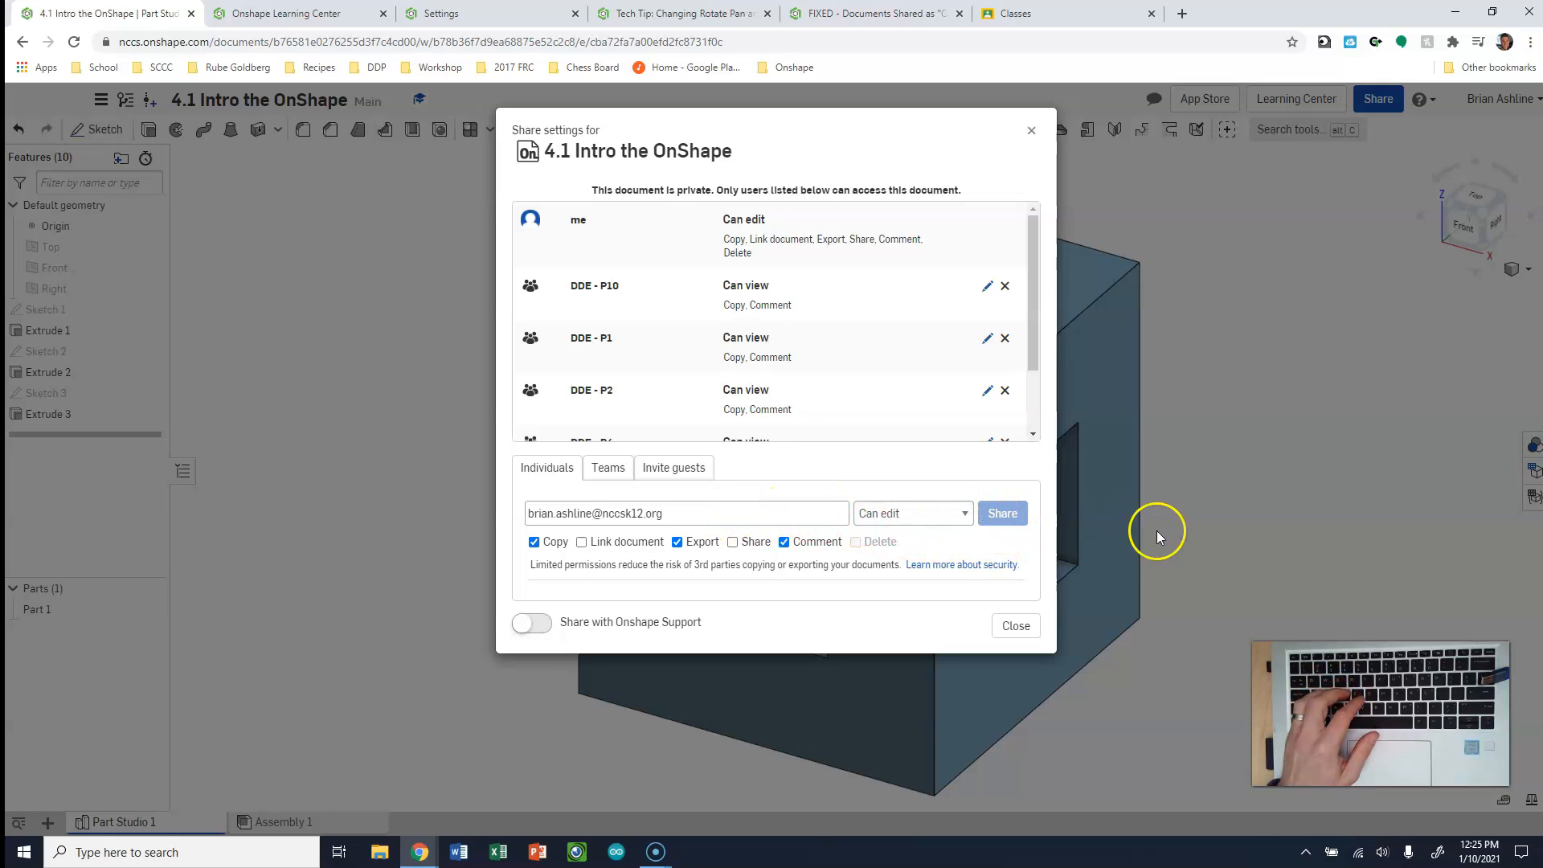
{"action": "left_click", "coordinate": [1032, 130]}
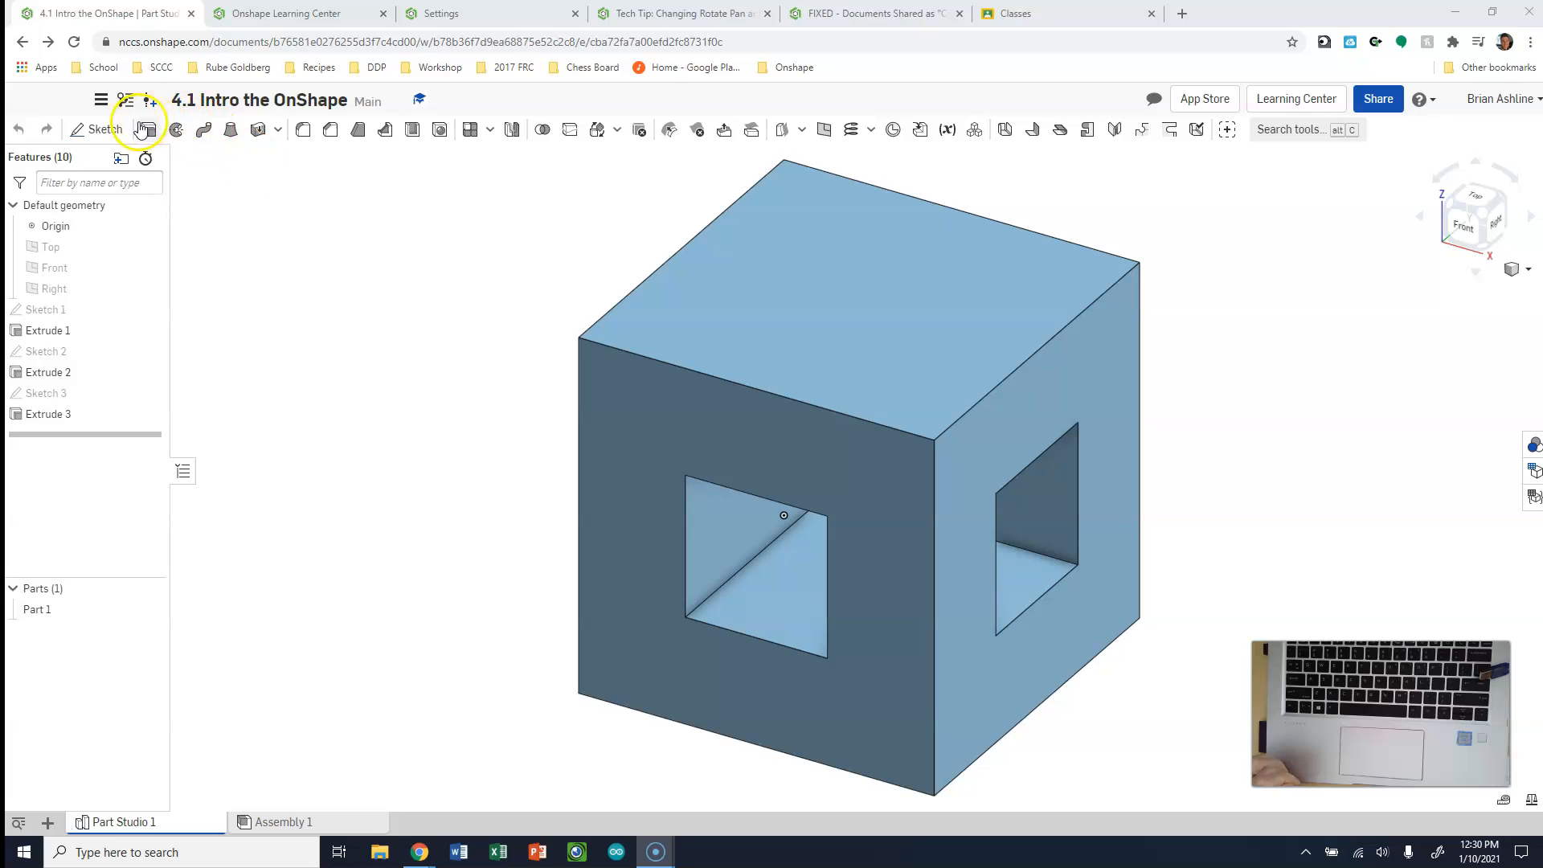
Create an empty sketch on the block's top face, and delete that sketch
{"action": "left_click", "coordinate": [111, 130]}
{"action": "left_click", "coordinate": [957, 300]}
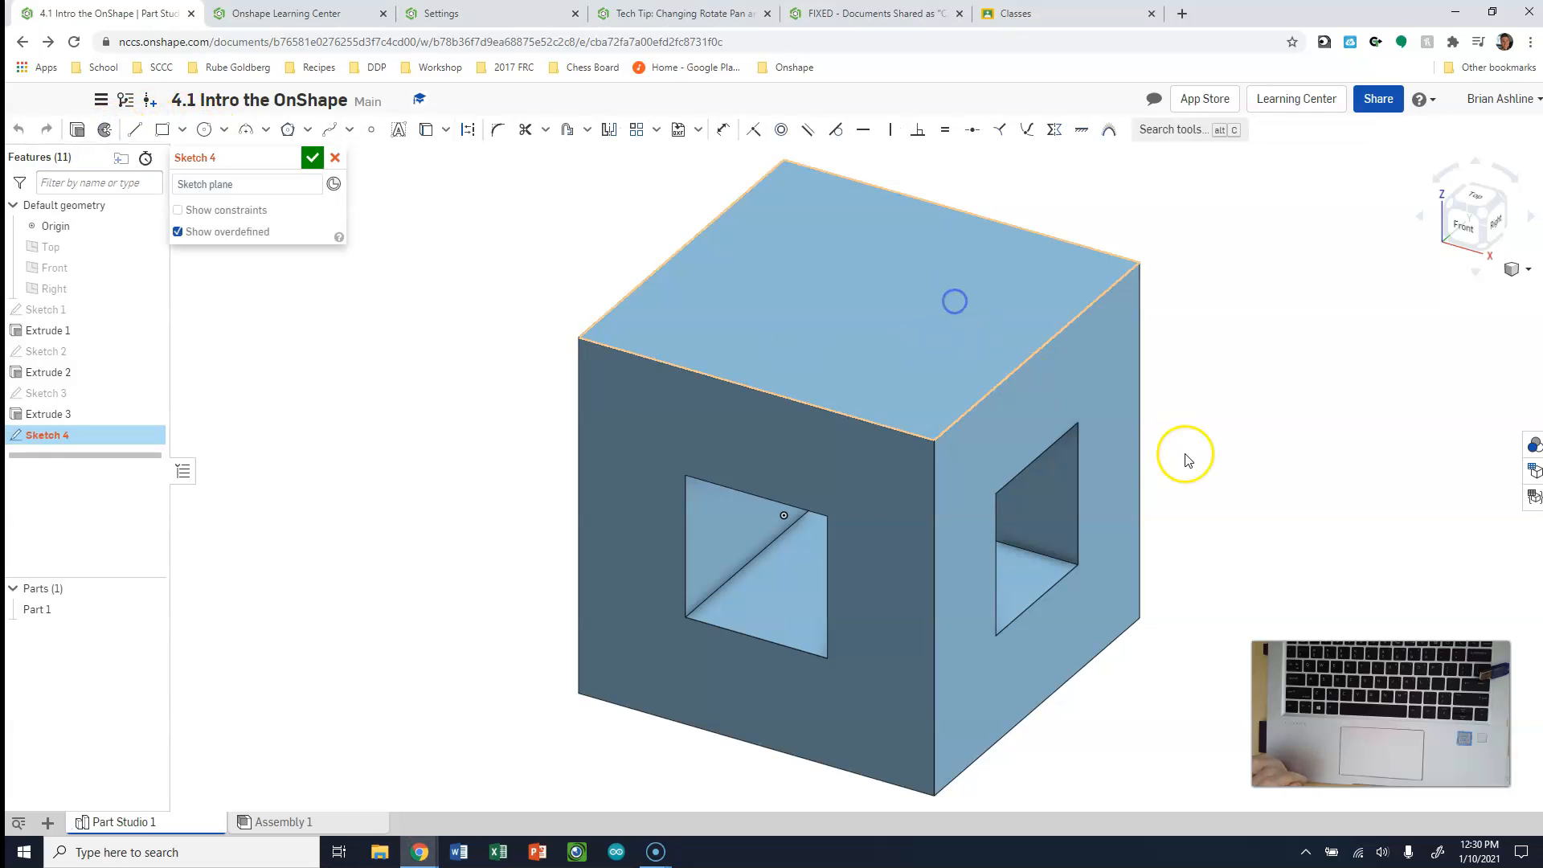
{"action": "left_click", "coordinate": [1487, 183]}
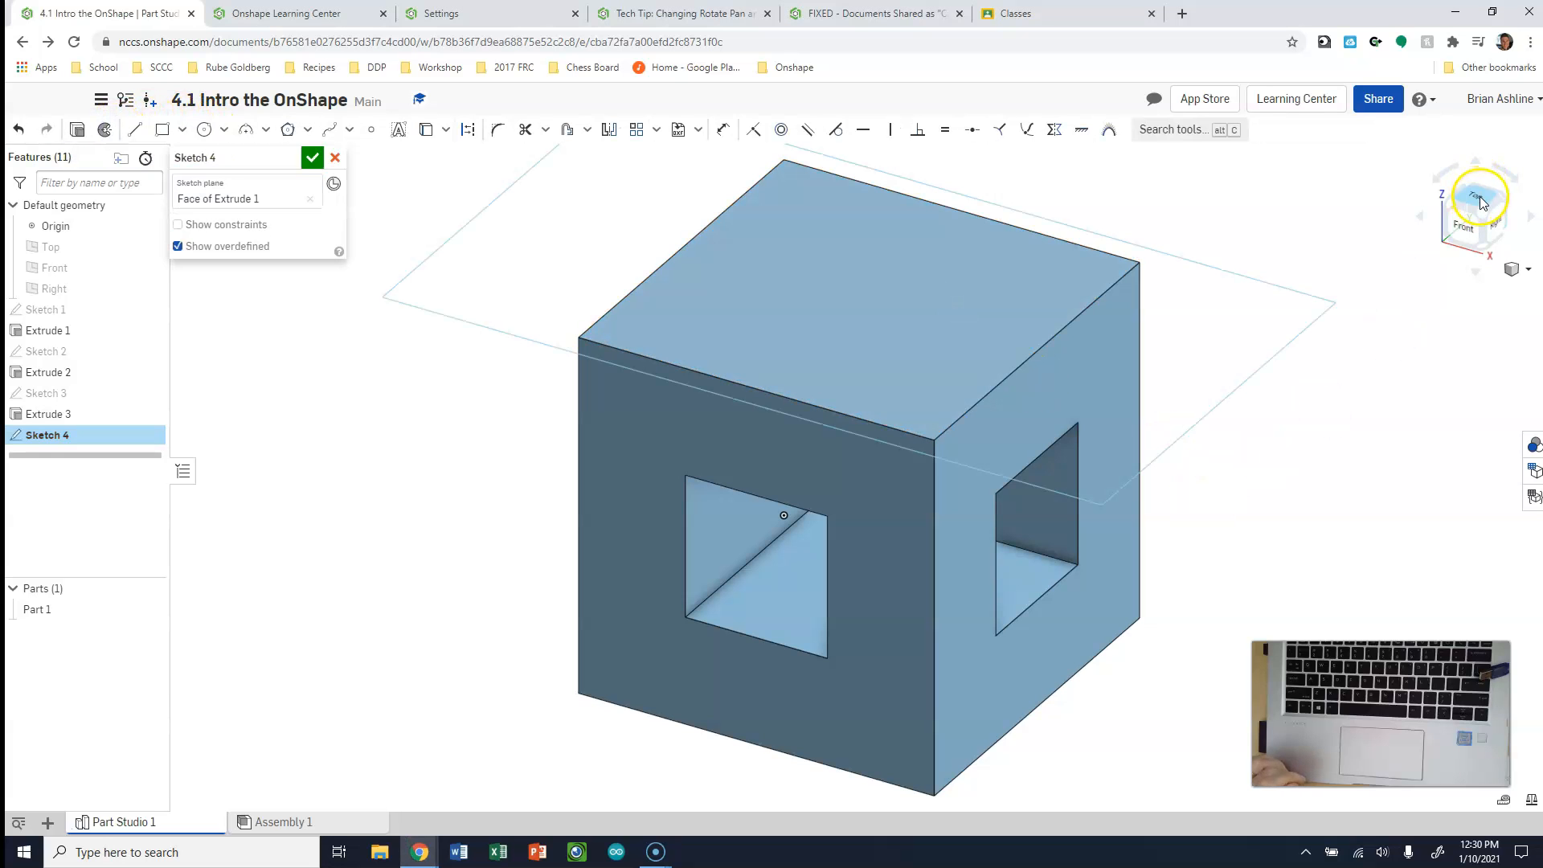
{"action": "left_click", "coordinate": [1480, 198]}
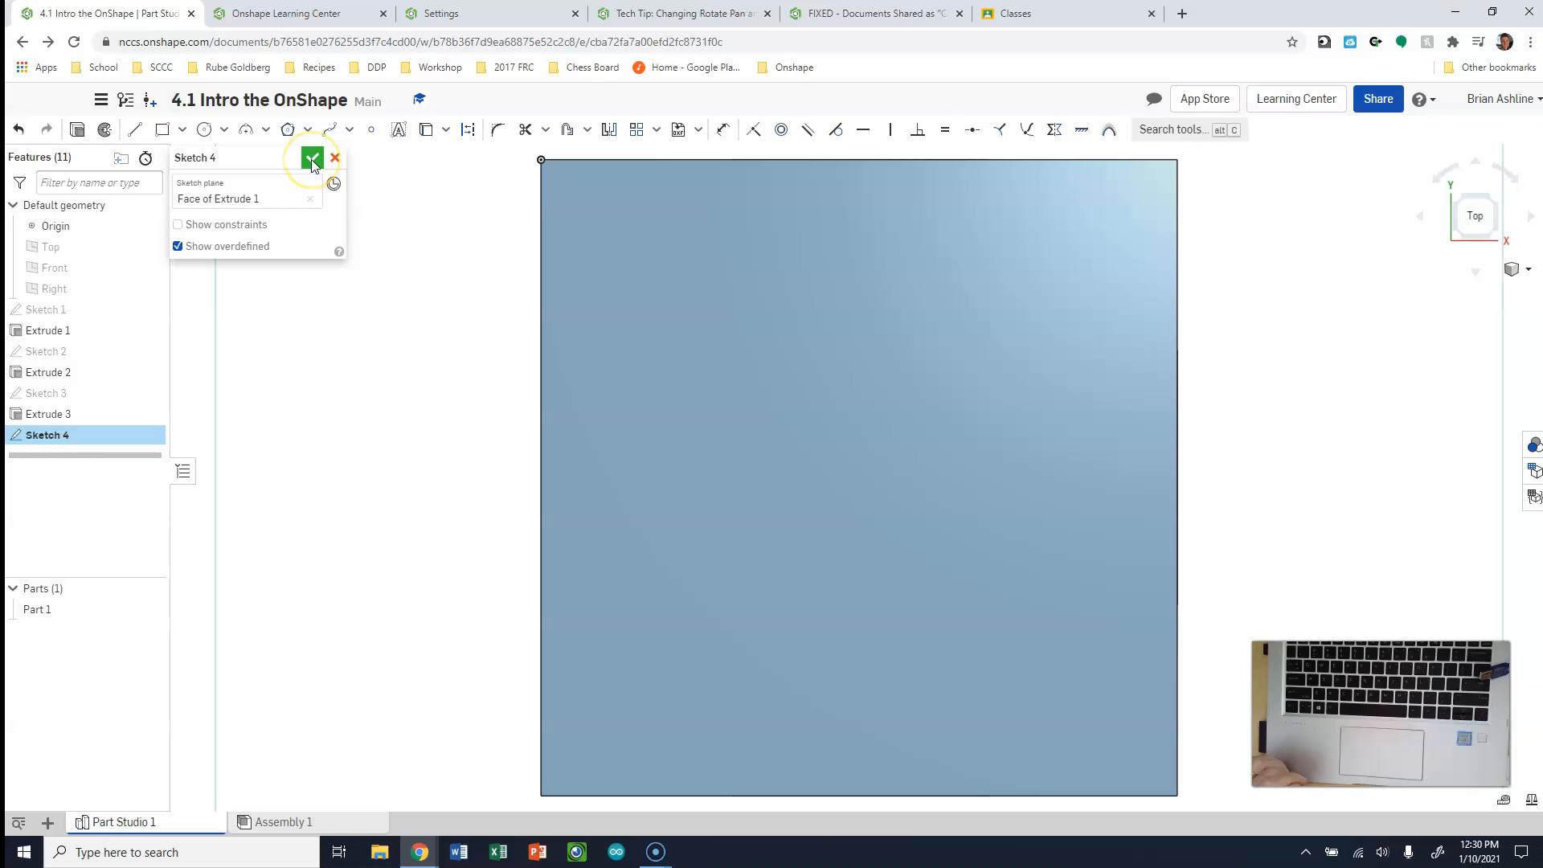
{"action": "left_click", "coordinate": [311, 160]}
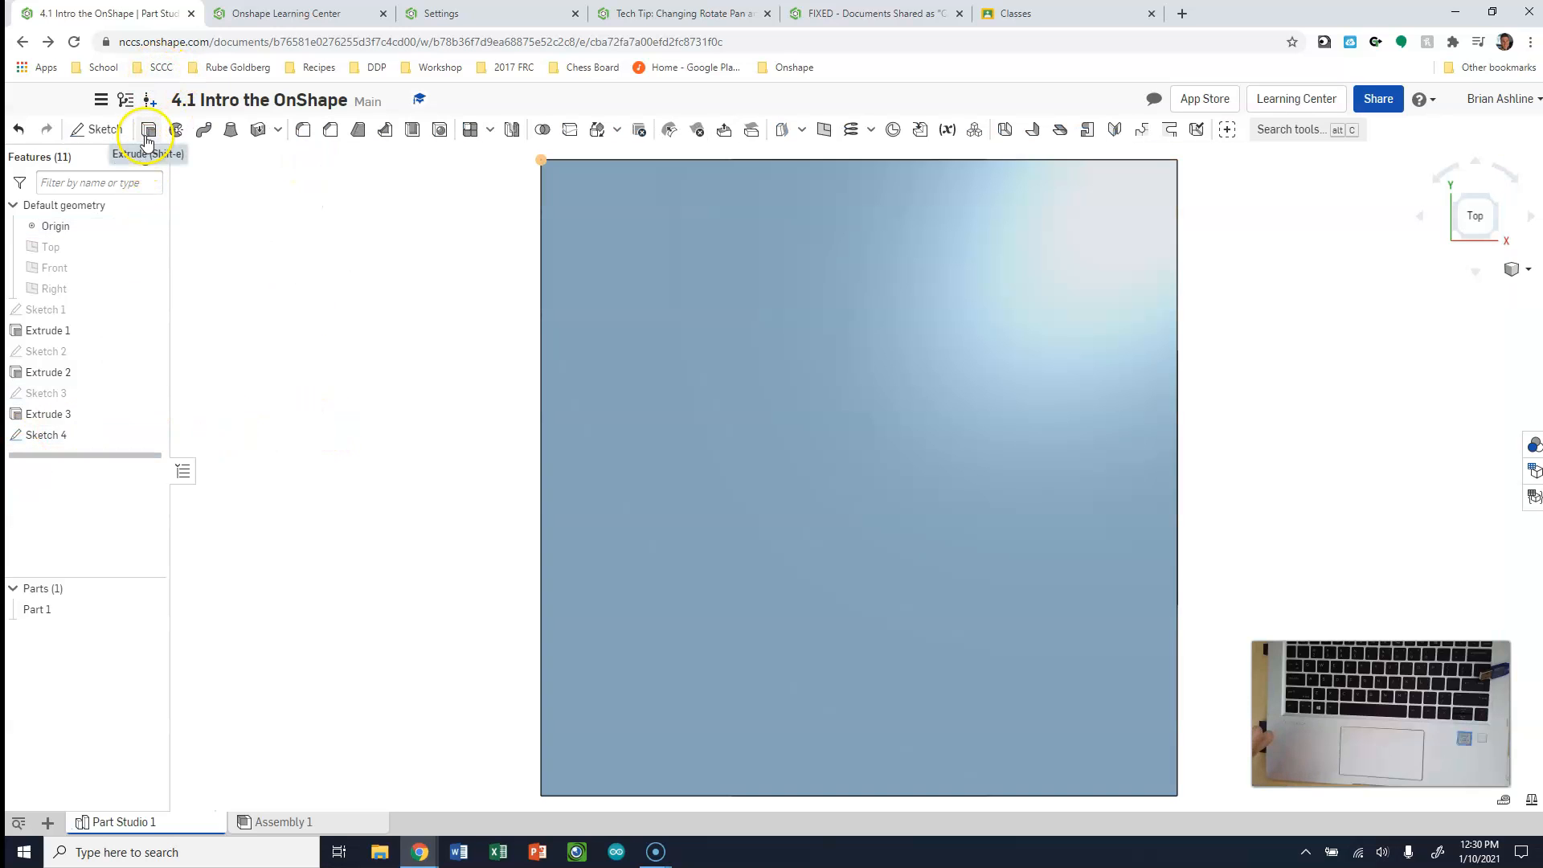
{"action": "right_click", "coordinate": [52, 440]}
{"action": "left_click", "coordinate": [118, 663]}
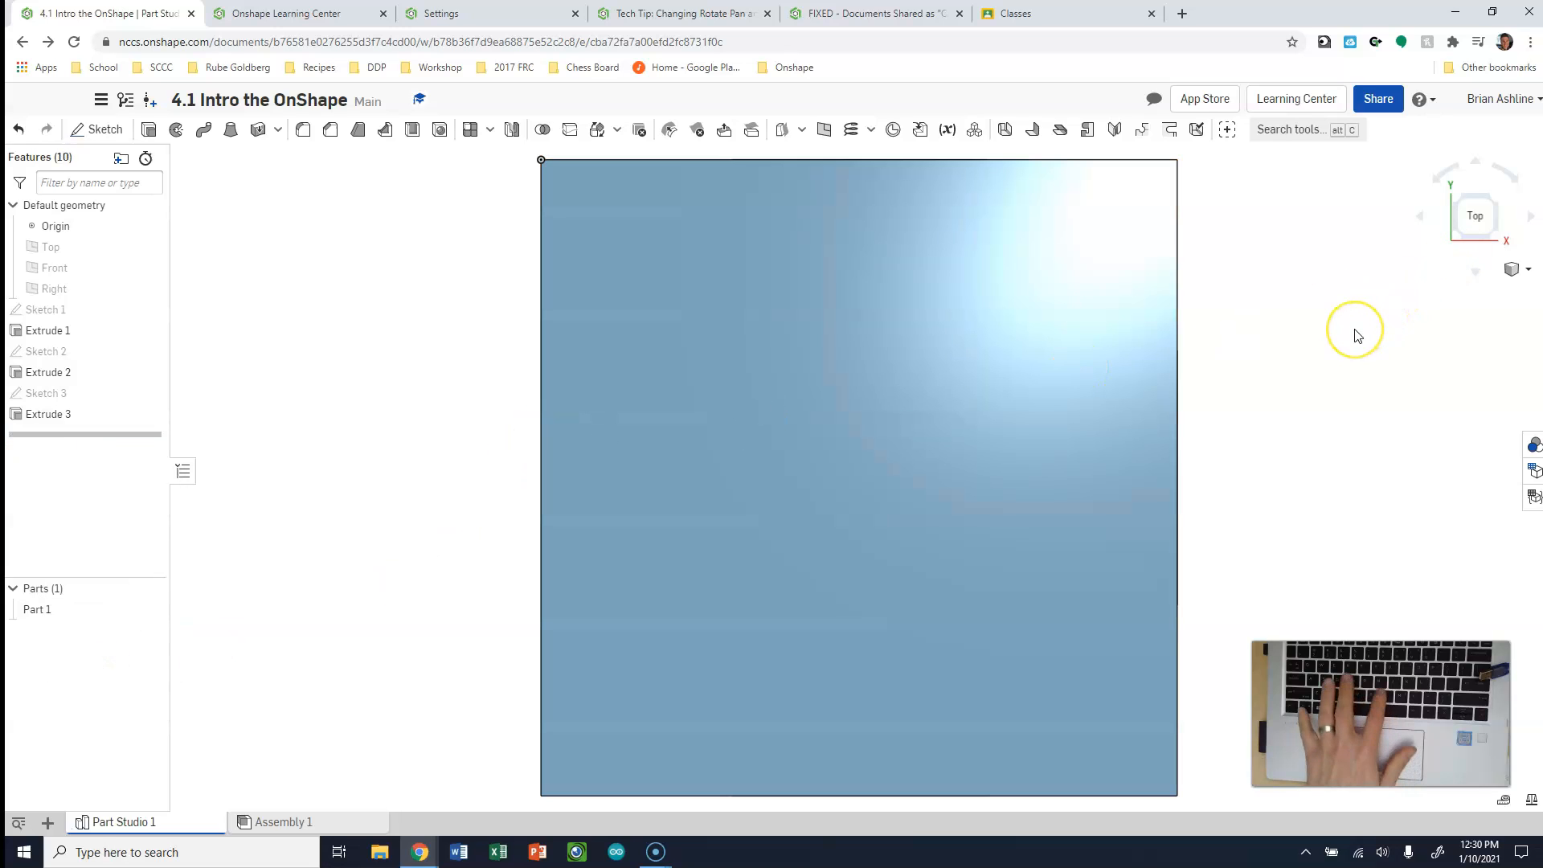
Edit Sketch 1 to set the rectangle's horizontal width to 4 in, and accept the sketch
{"action": "left_click", "coordinate": [1506, 249]}
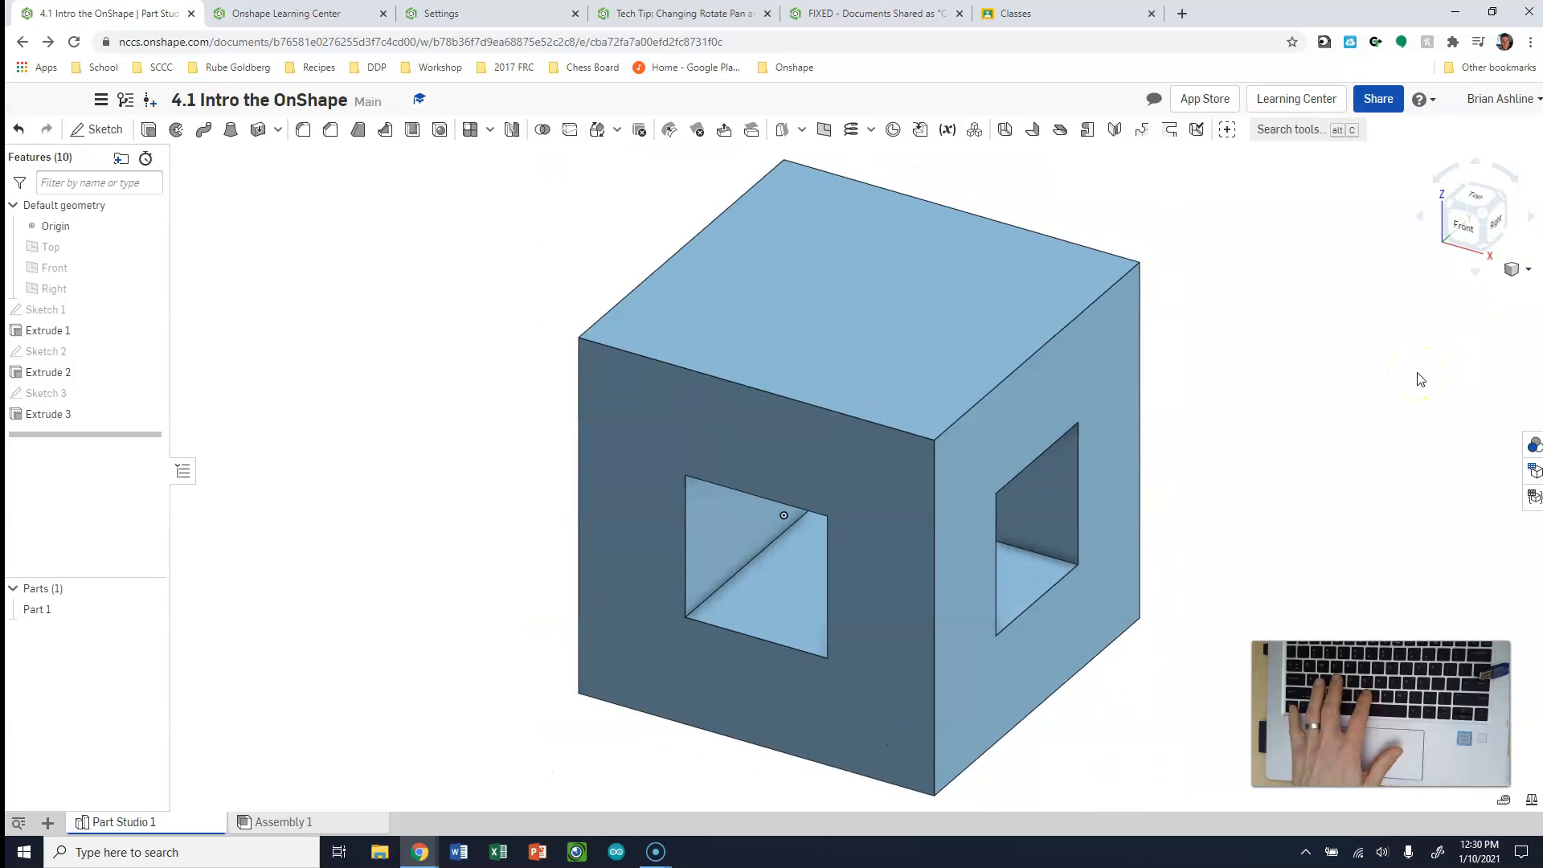
{"action": "key", "text": "shift+1"}
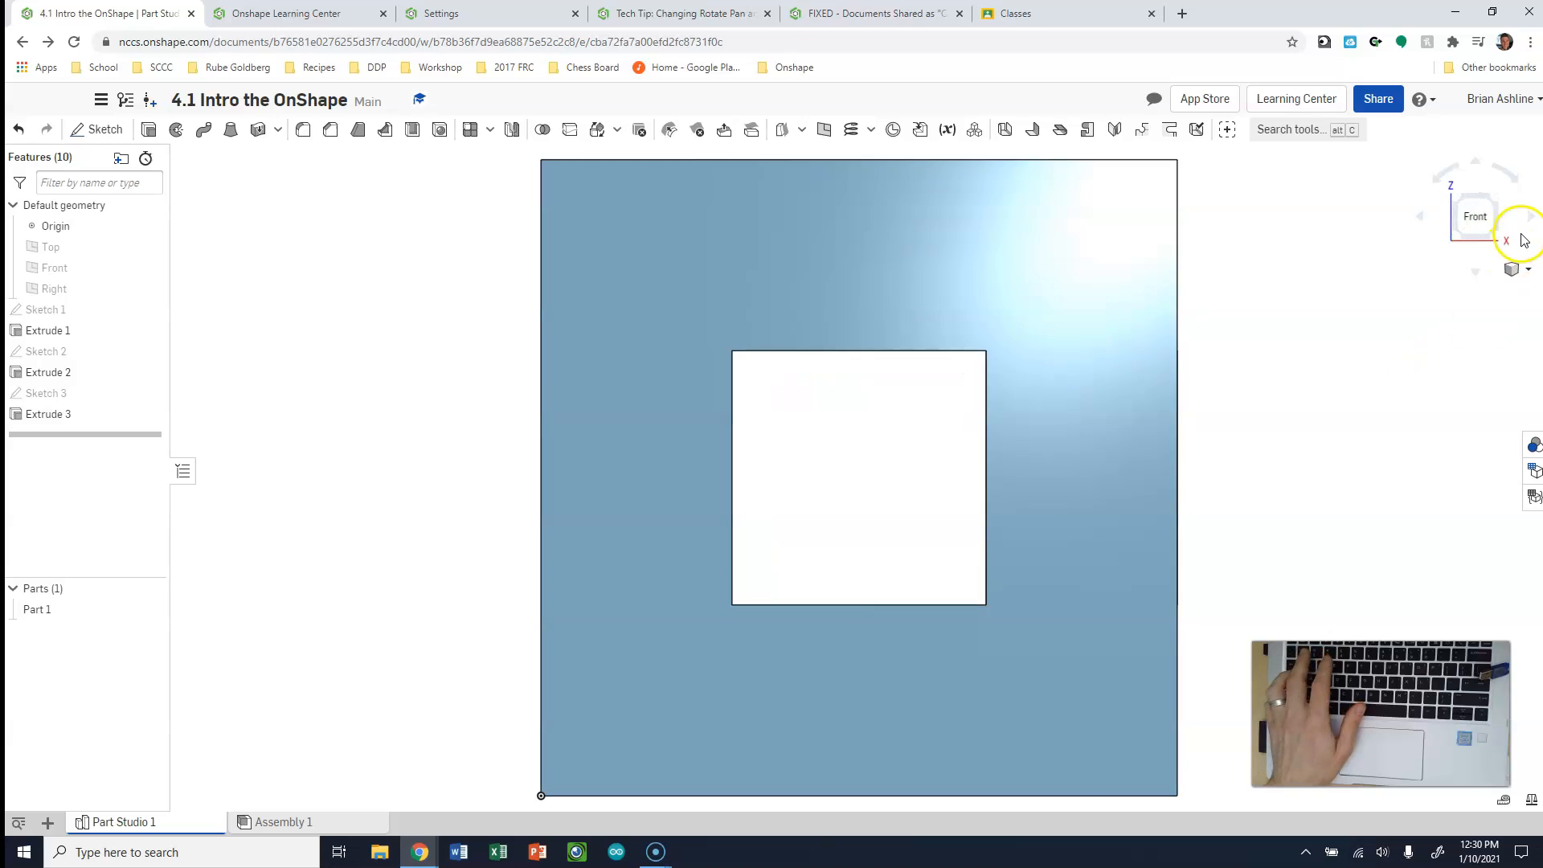
{"action": "left_click", "coordinate": [1522, 240]}
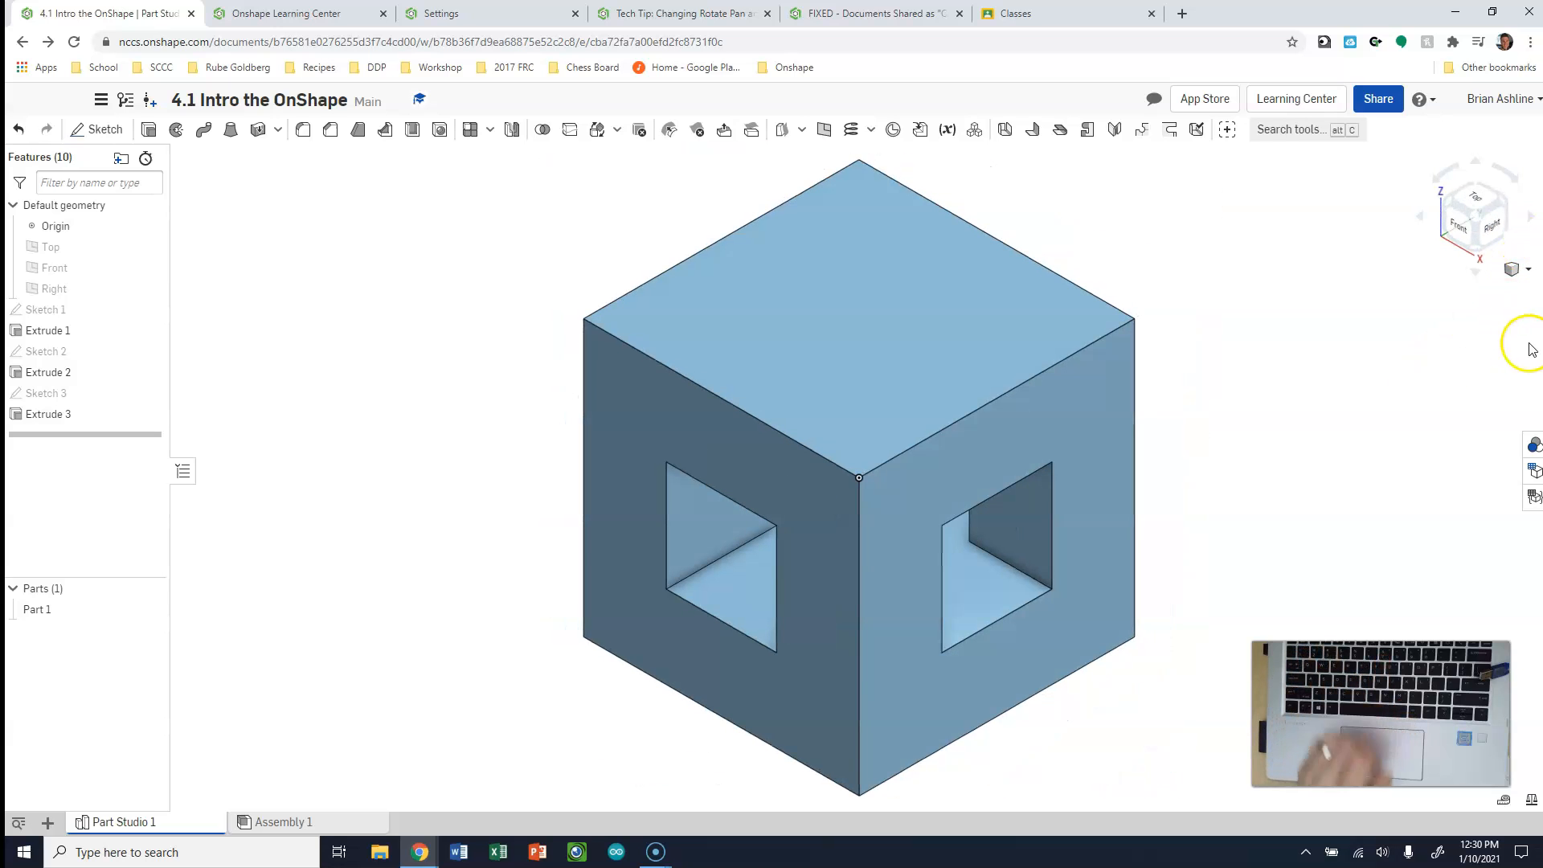
{"action": "double_click", "coordinate": [51, 318]}
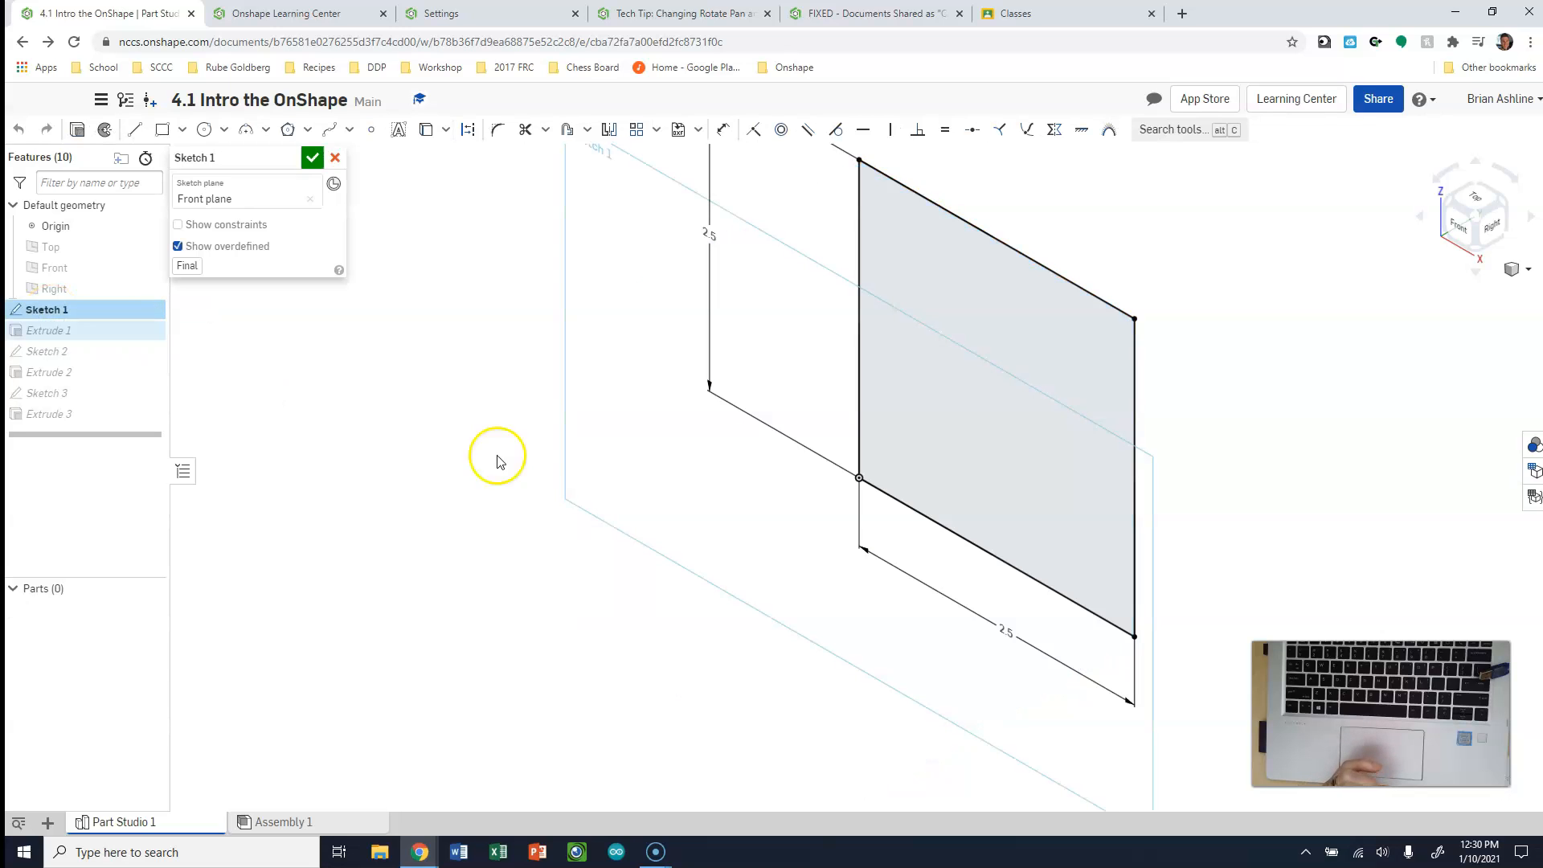
{"action": "double_click", "coordinate": [1006, 633]}
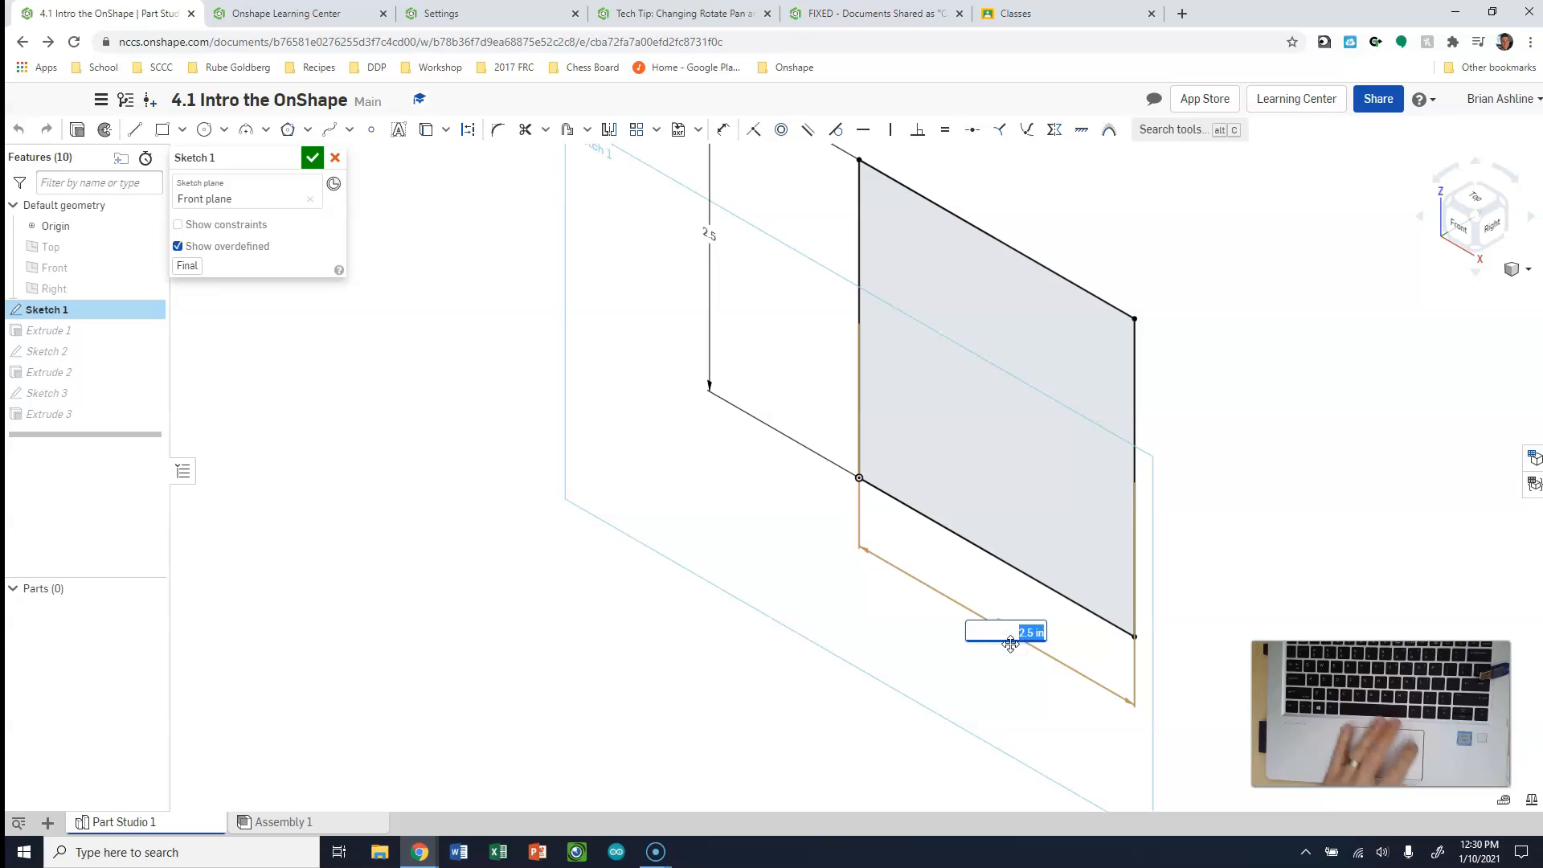
{"action": "key", "text": "Return"}
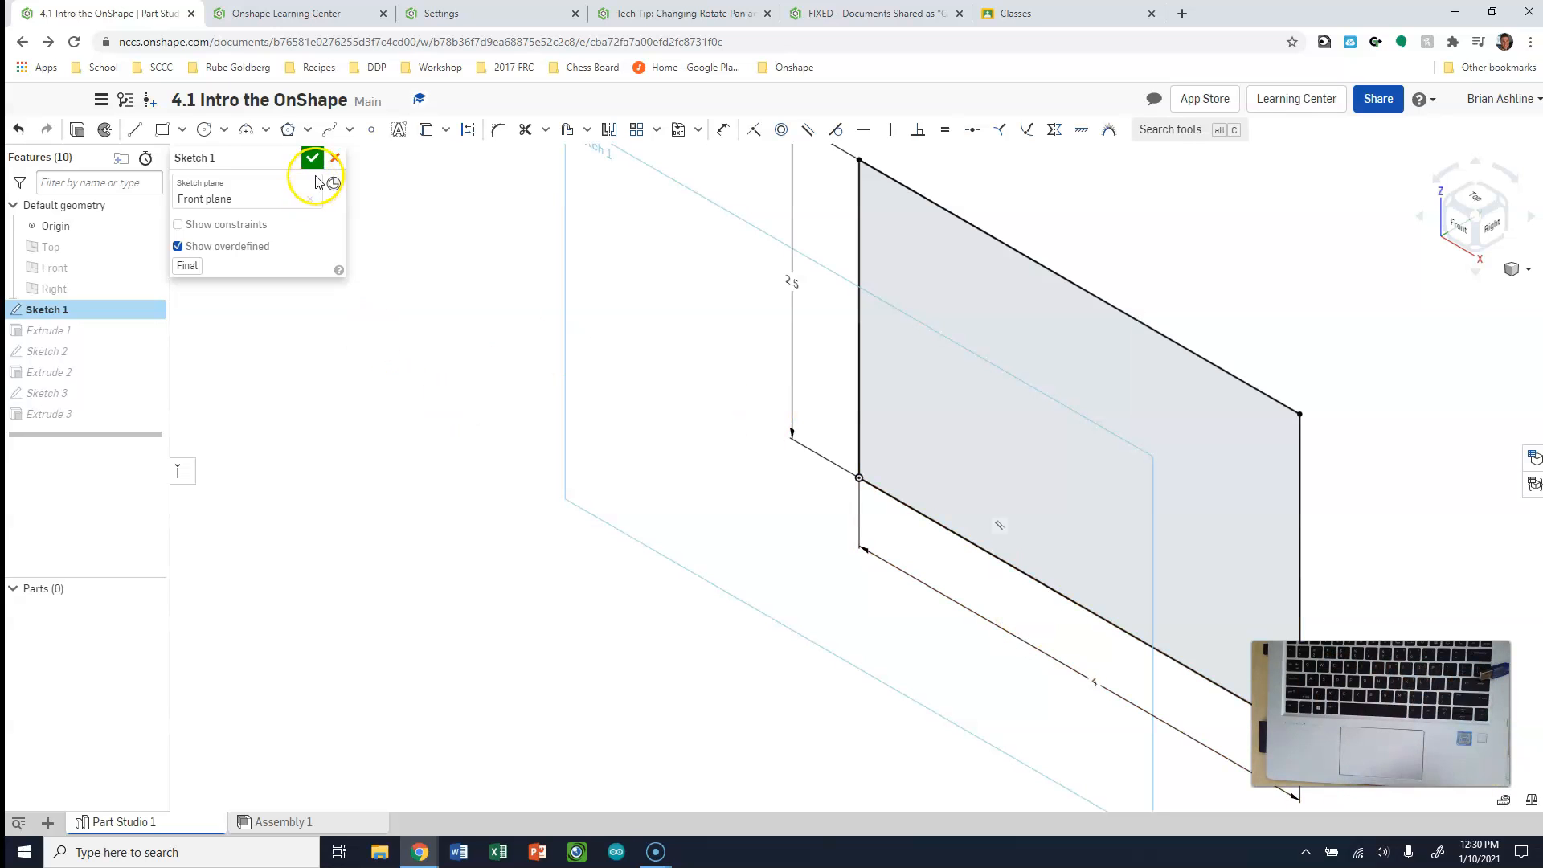
{"action": "left_click", "coordinate": [319, 158]}
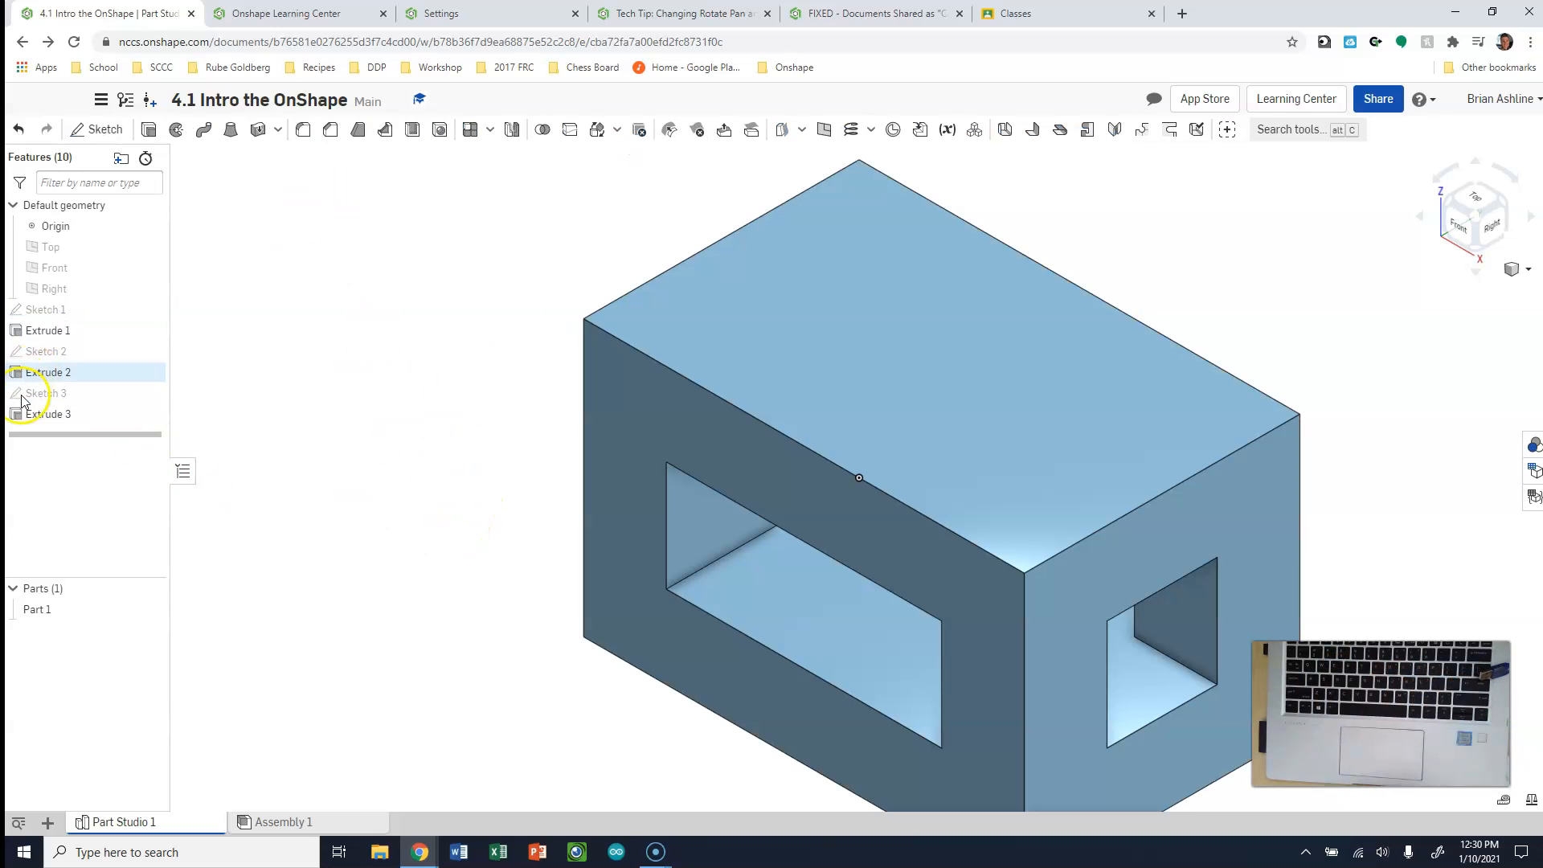
Delete Extrude 3 and its Sketch 3 to remove the opening through the block's right face
{"action": "right_click", "coordinate": [43, 416]}
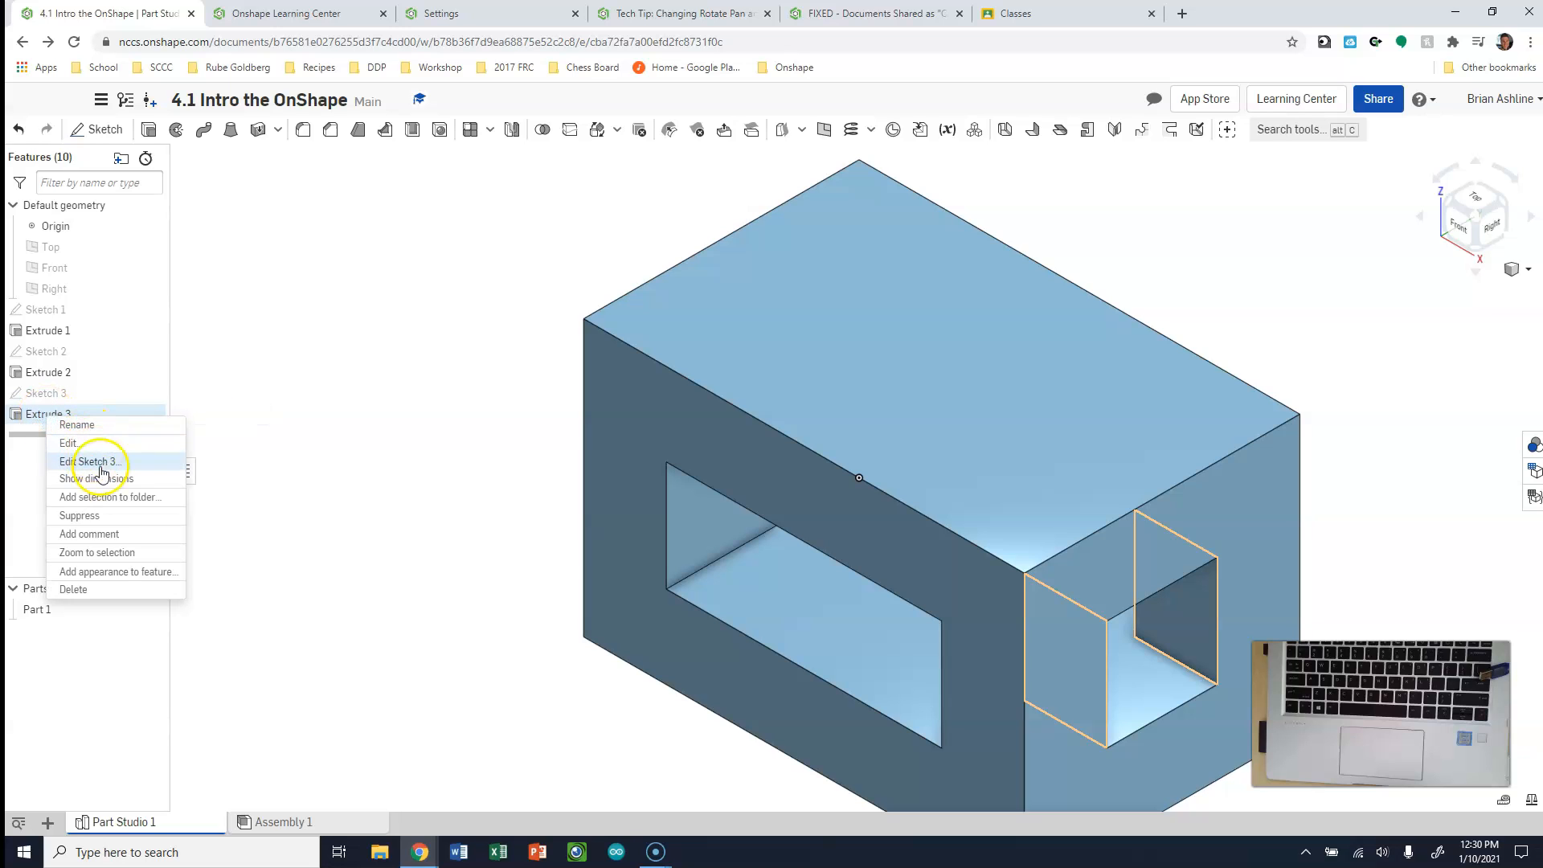
{"action": "left_click", "coordinate": [96, 592]}
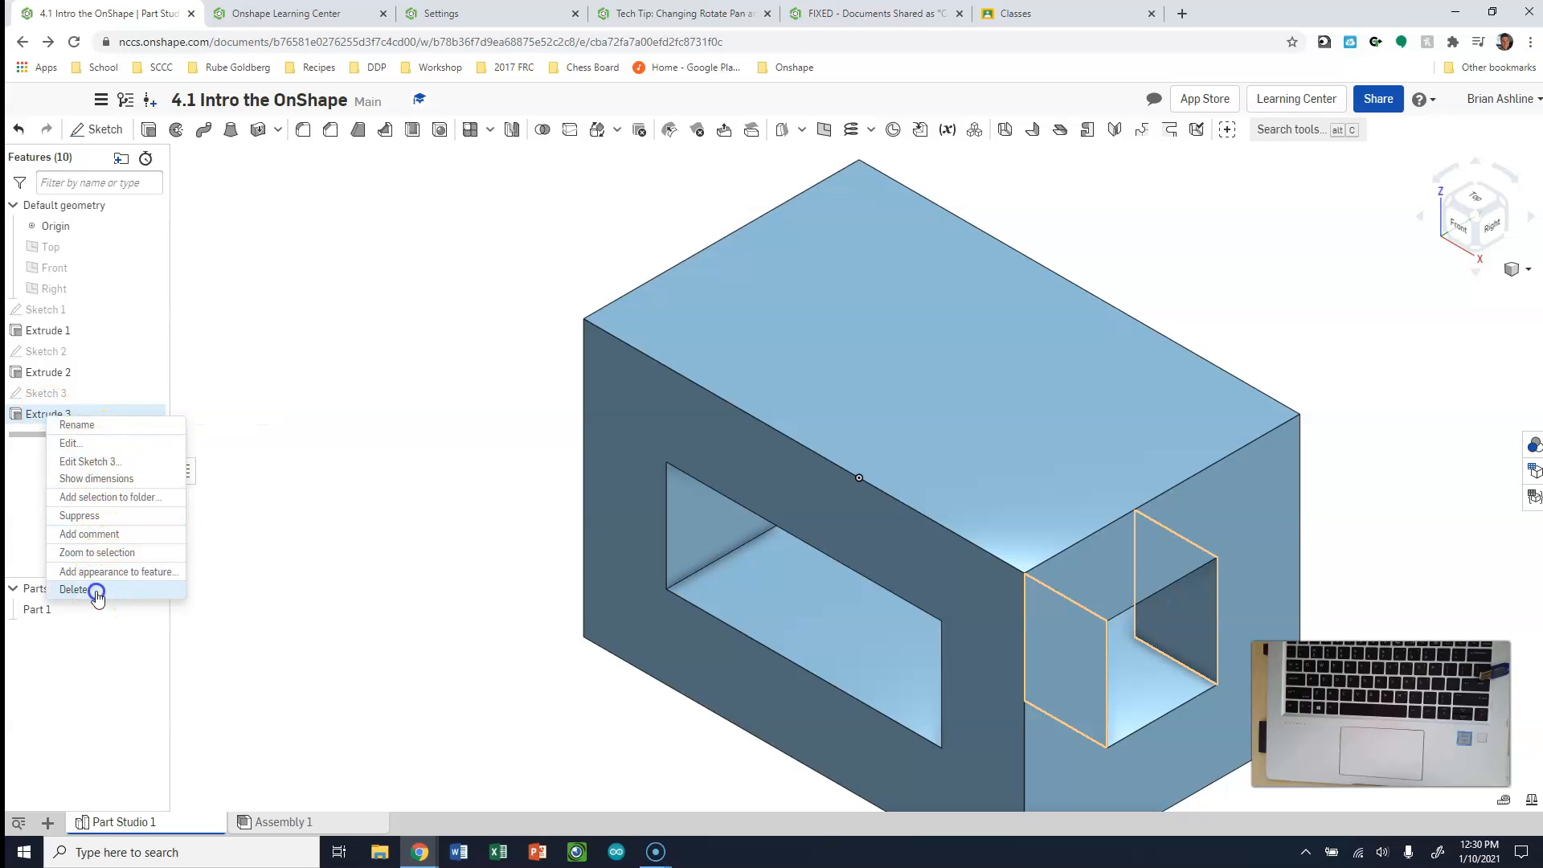
{"action": "right_click", "coordinate": [54, 395]}
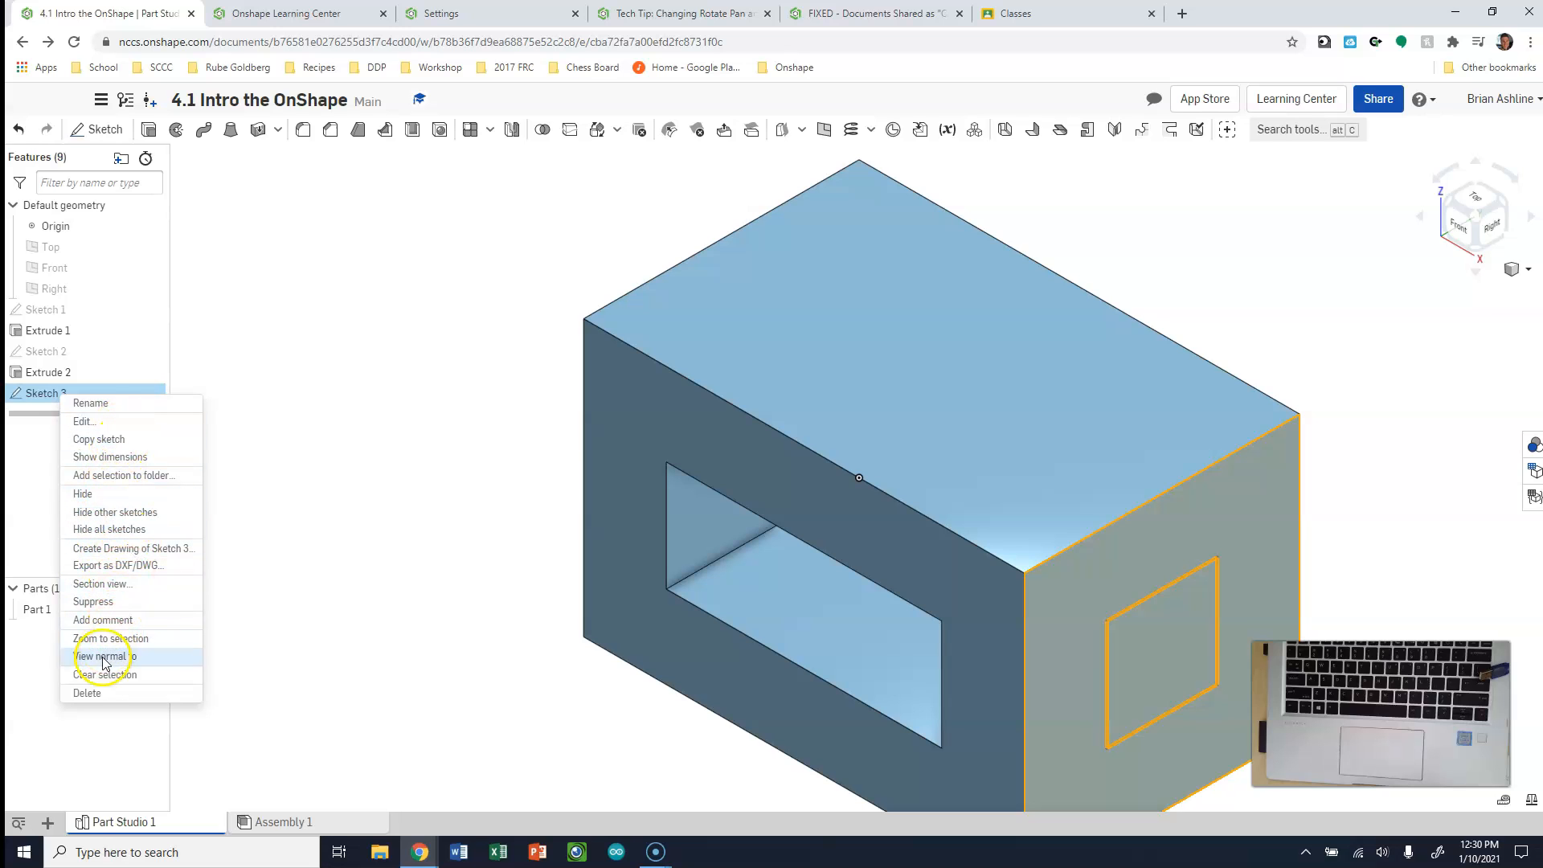
{"action": "left_click", "coordinate": [99, 690]}
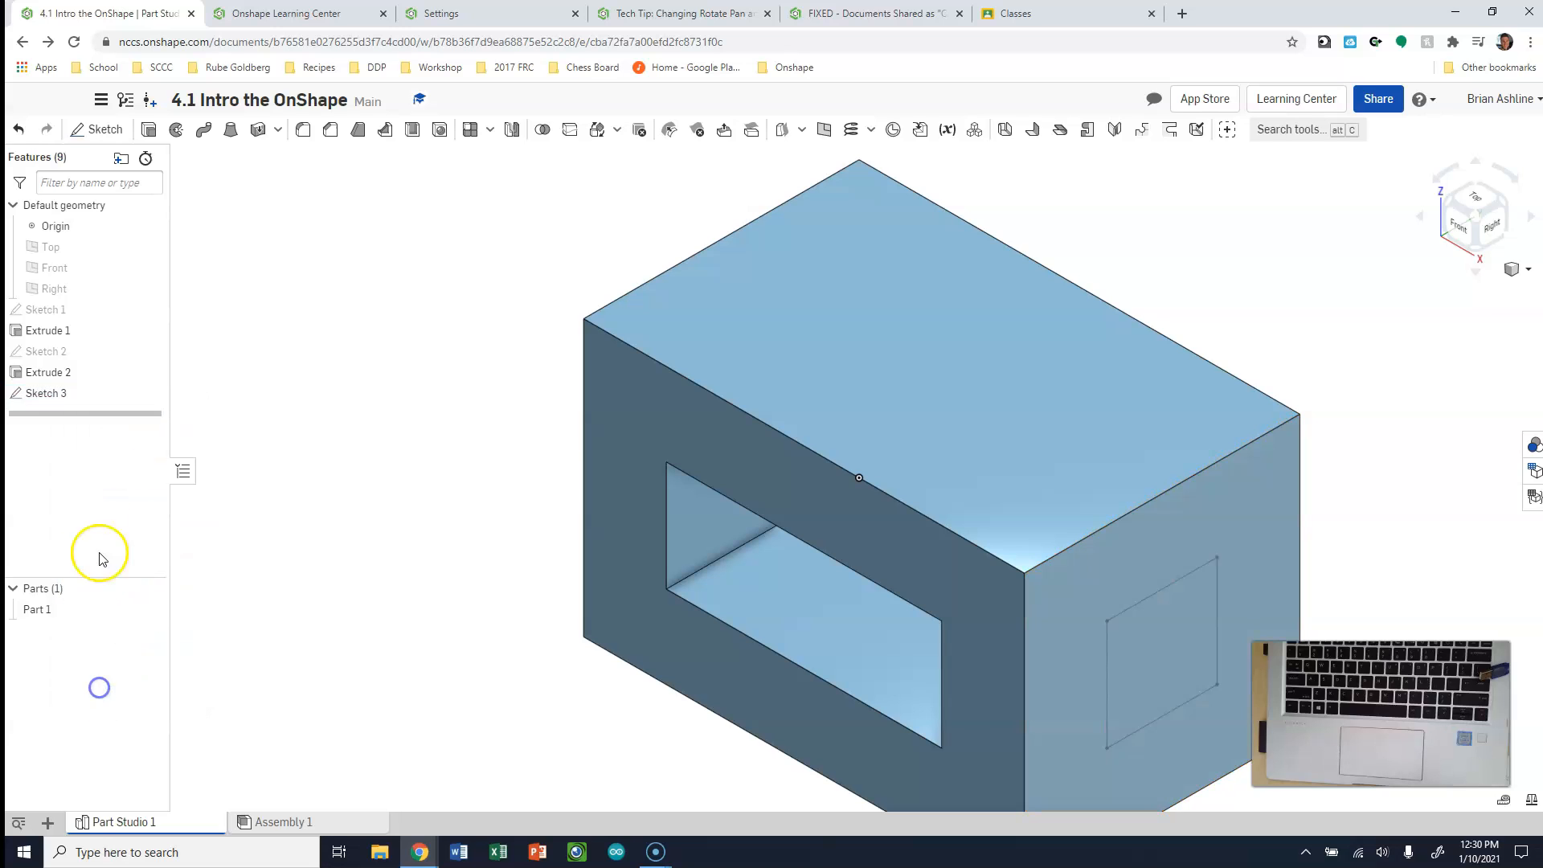
{"action": "right_click", "coordinate": [53, 351]}
{"action": "left_click", "coordinate": [53, 341]}
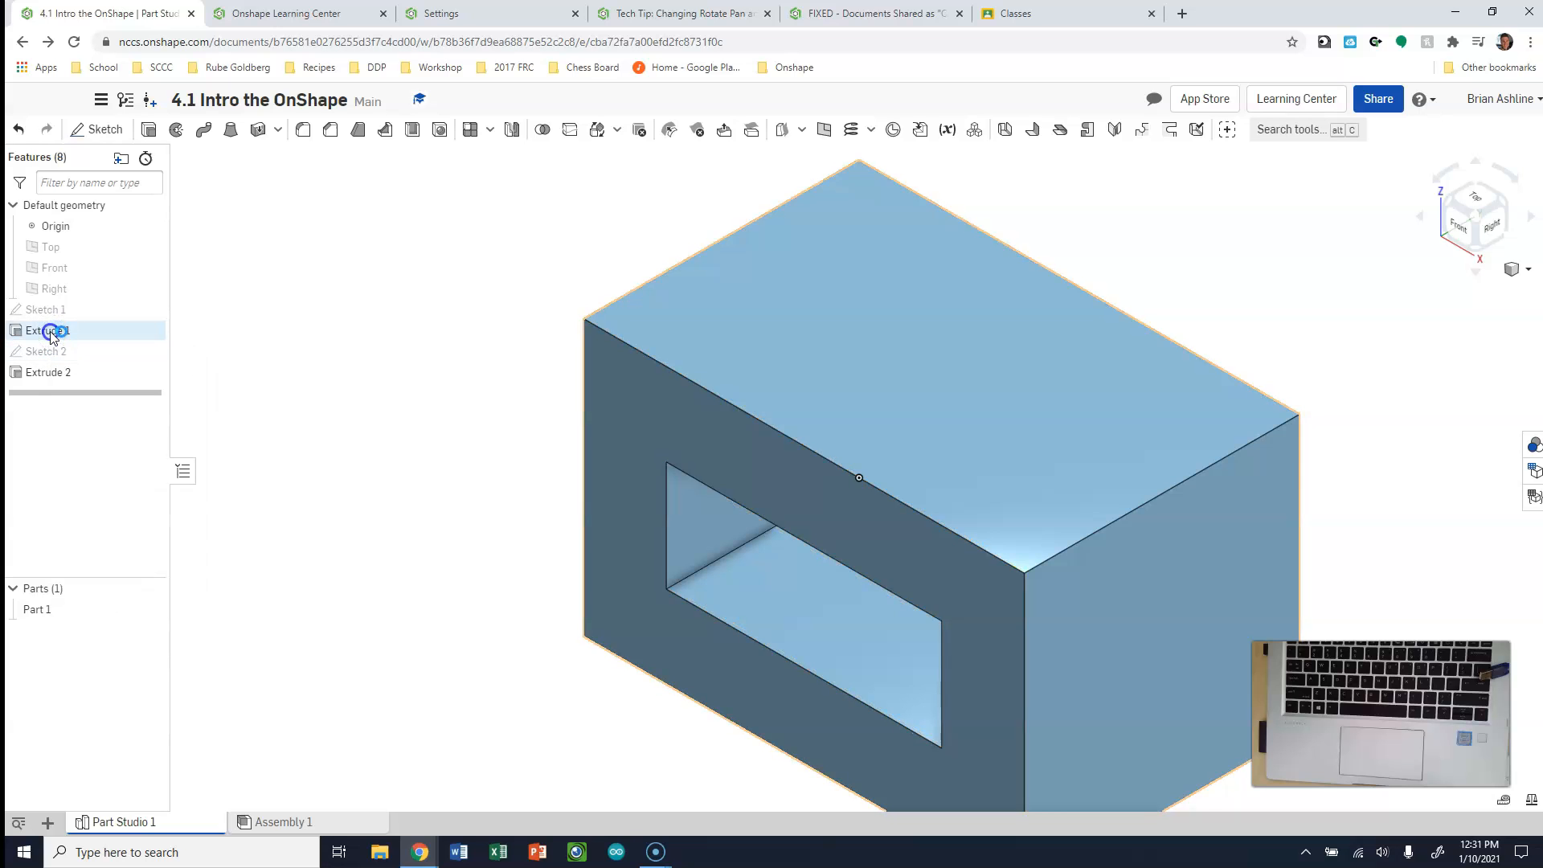
Edit Extrude 1 to set the block's blind depth to 1.5 in
{"action": "double_click", "coordinate": [50, 330]}
{"action": "left_click", "coordinate": [293, 295]}
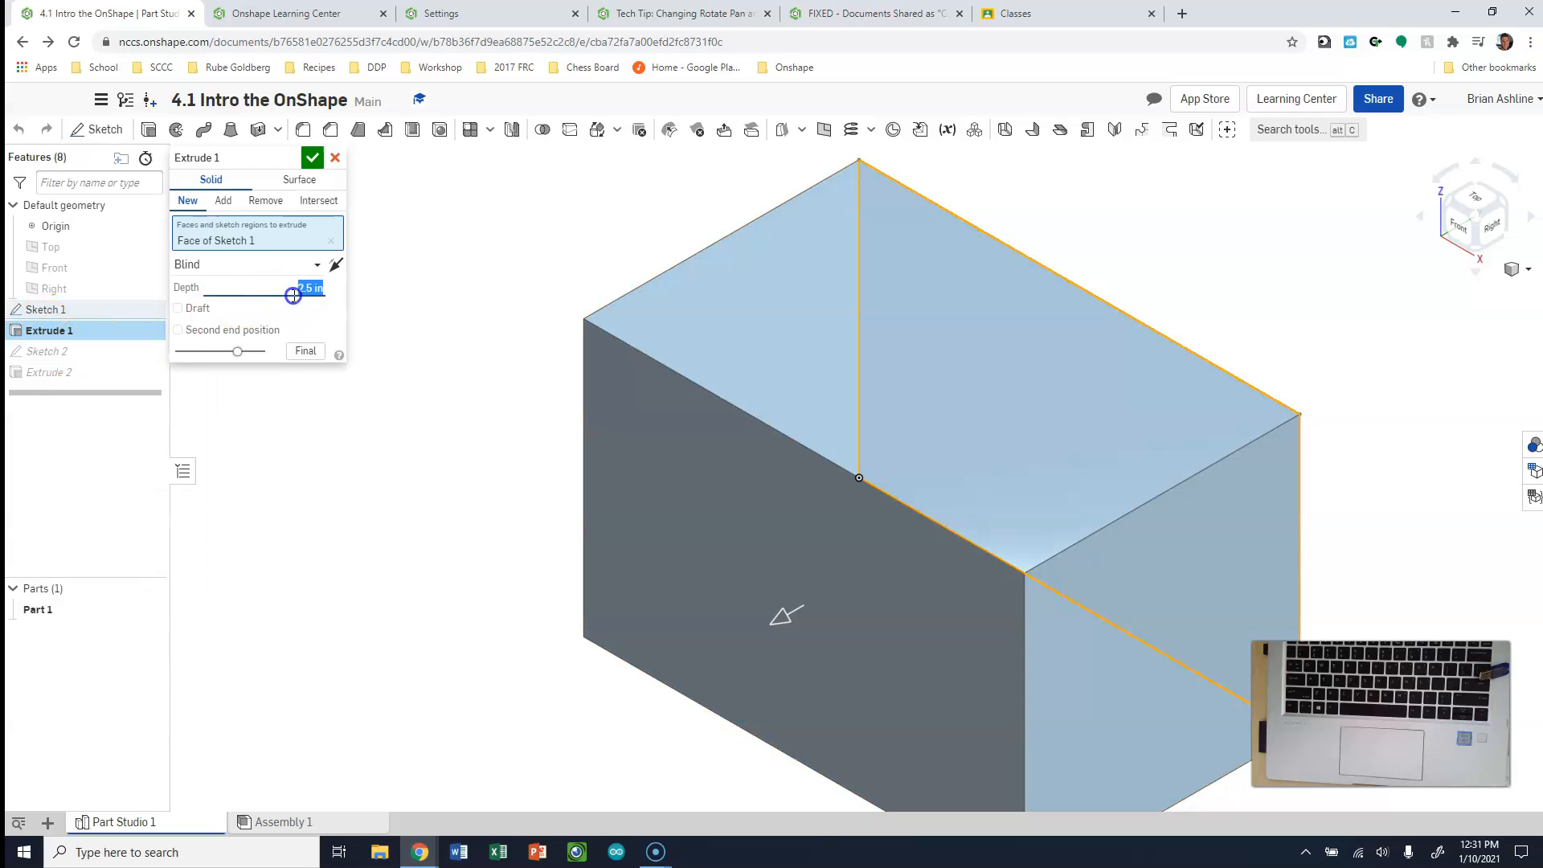
{"action": "type", "text": "1.5"}
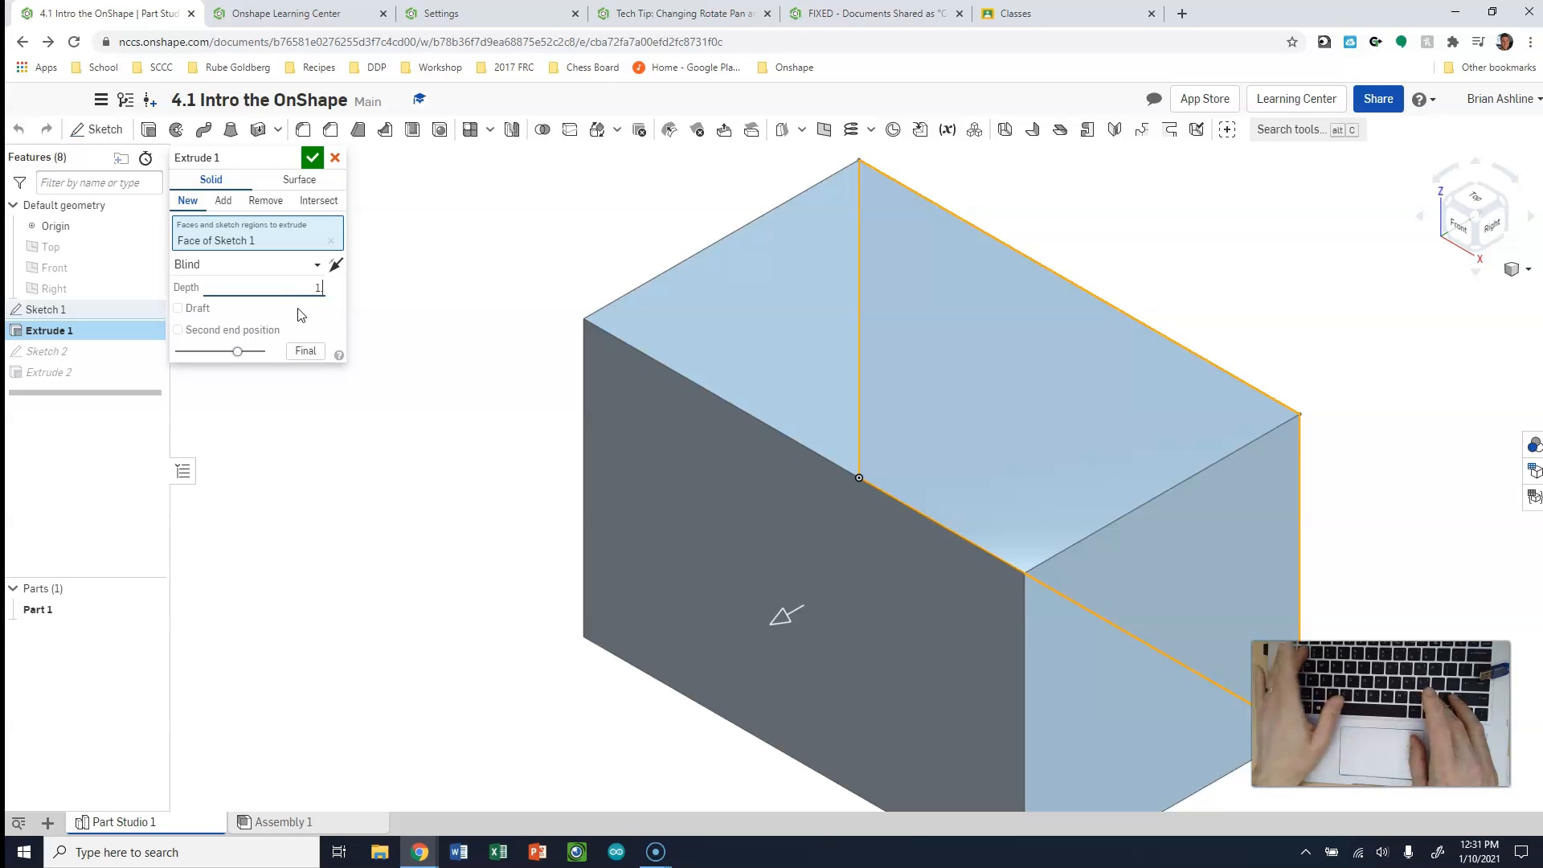
{"action": "left_click", "coordinate": [313, 158]}
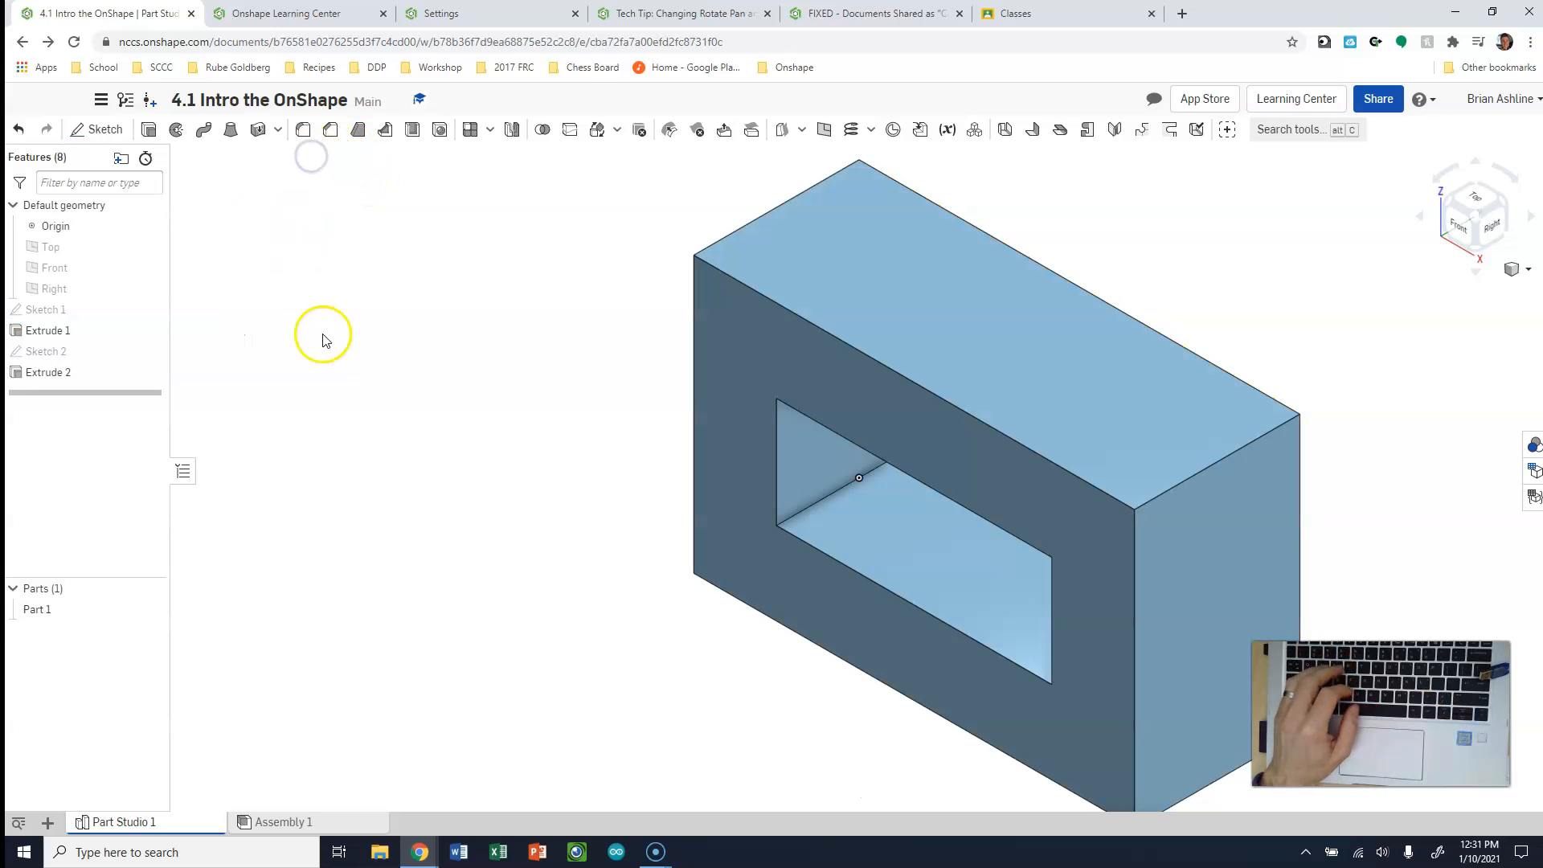
Set Extrude 2's blind removal depth to 1.5 in, and check the opening in front and angled views
{"action": "double_click", "coordinate": [48, 352]}
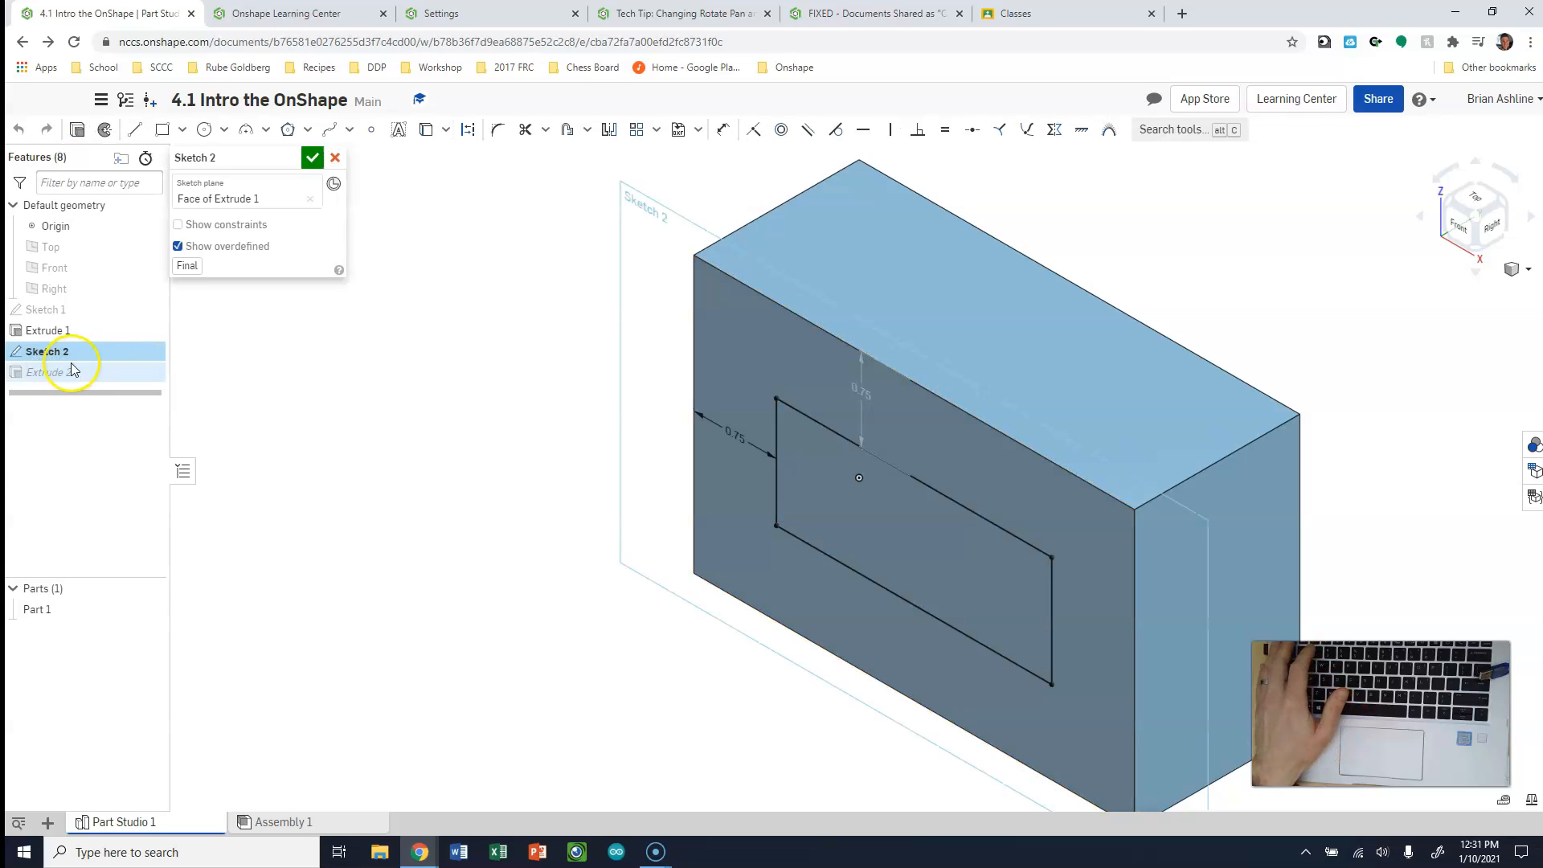
{"action": "double_click", "coordinate": [48, 374]}
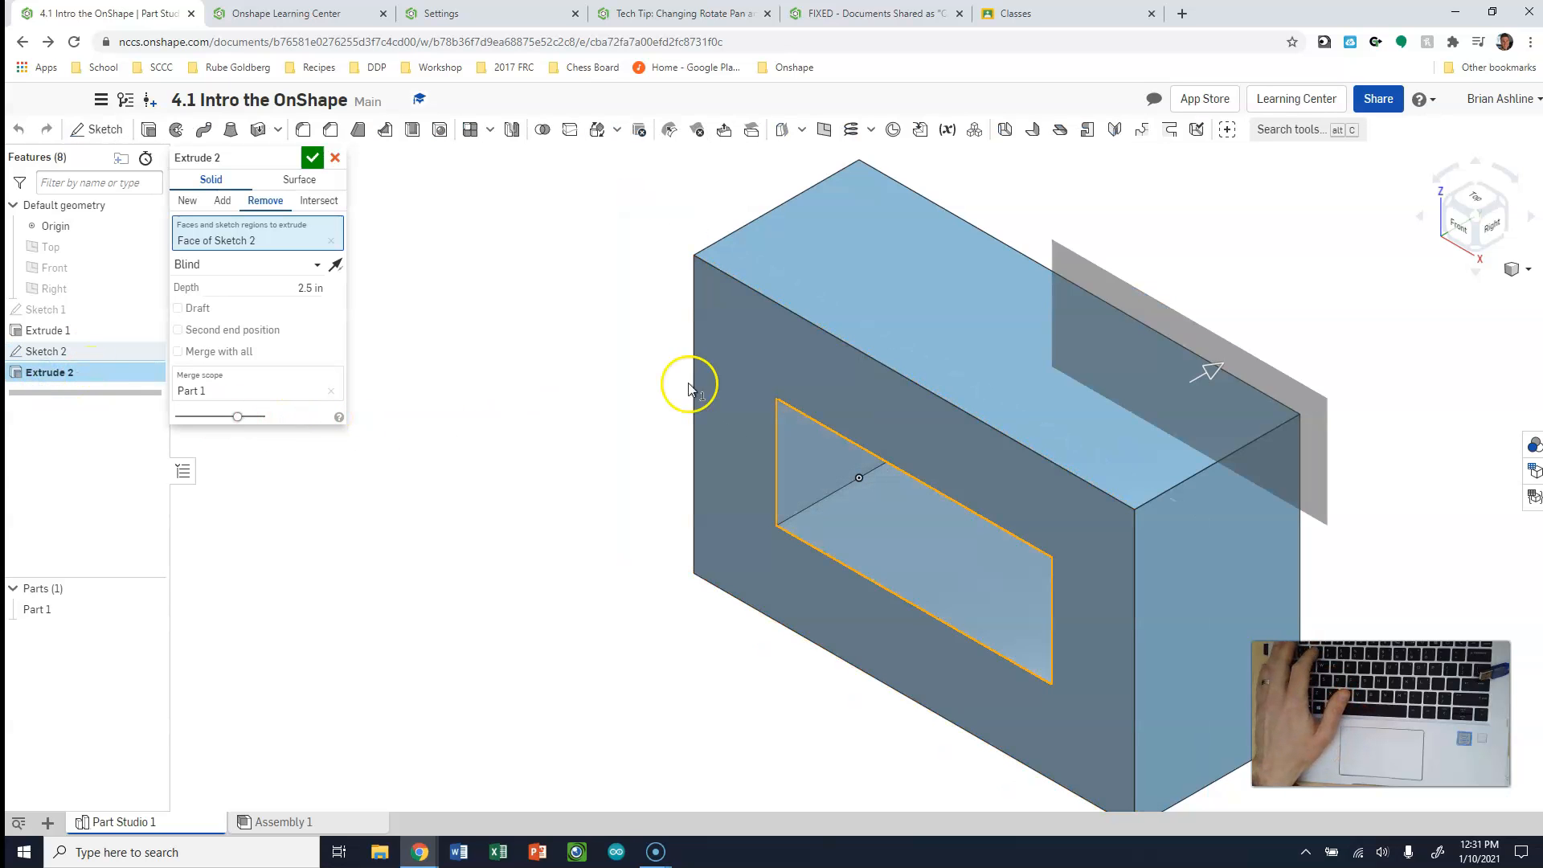
{"action": "left_click", "coordinate": [315, 289]}
{"action": "type", "text": "1.5"}
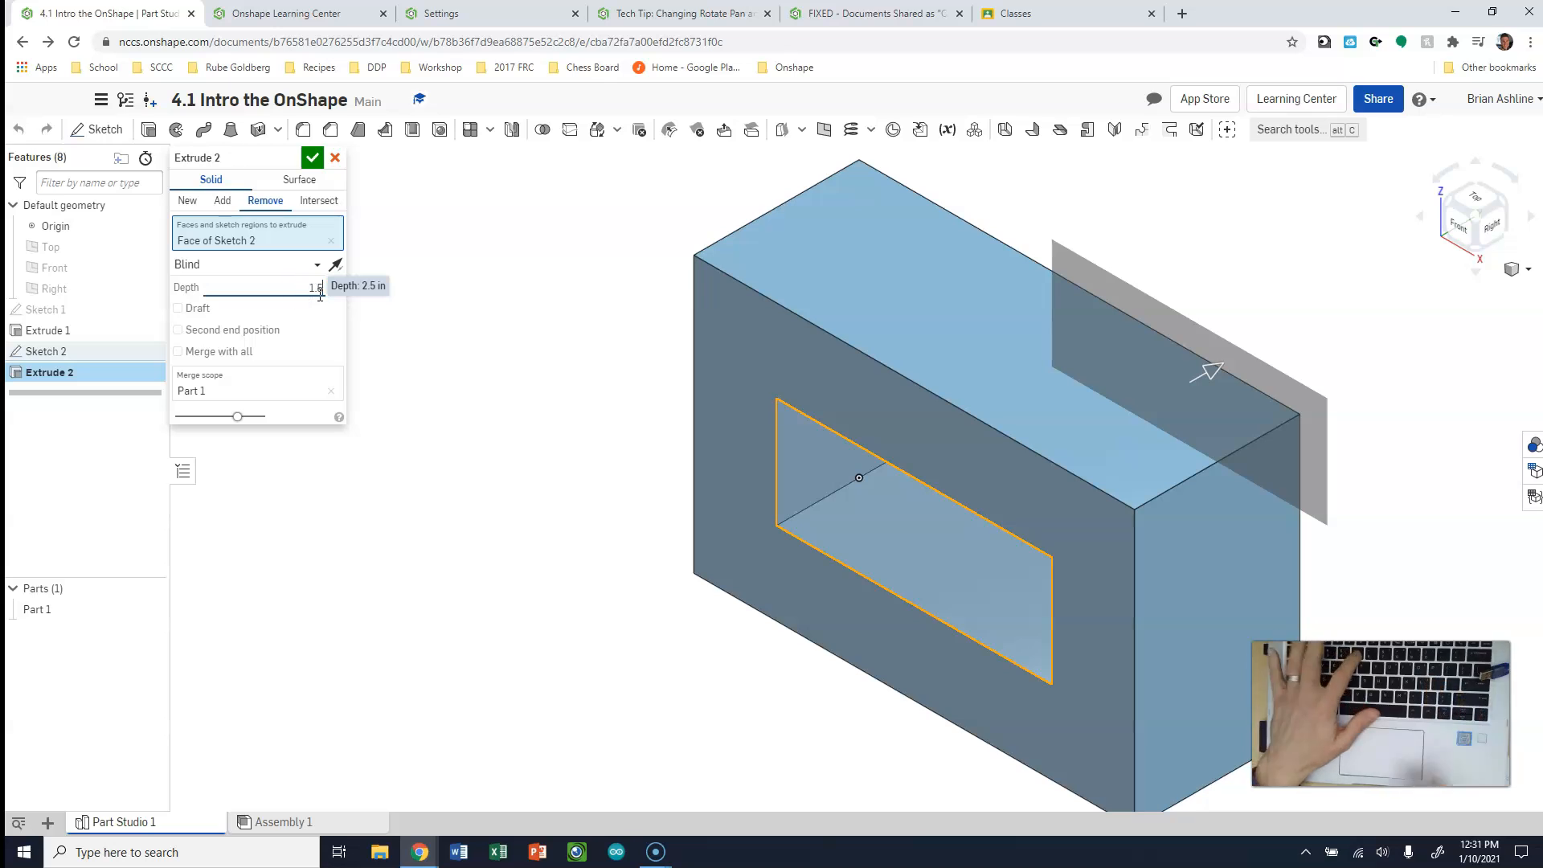
{"action": "left_click", "coordinate": [313, 158]}
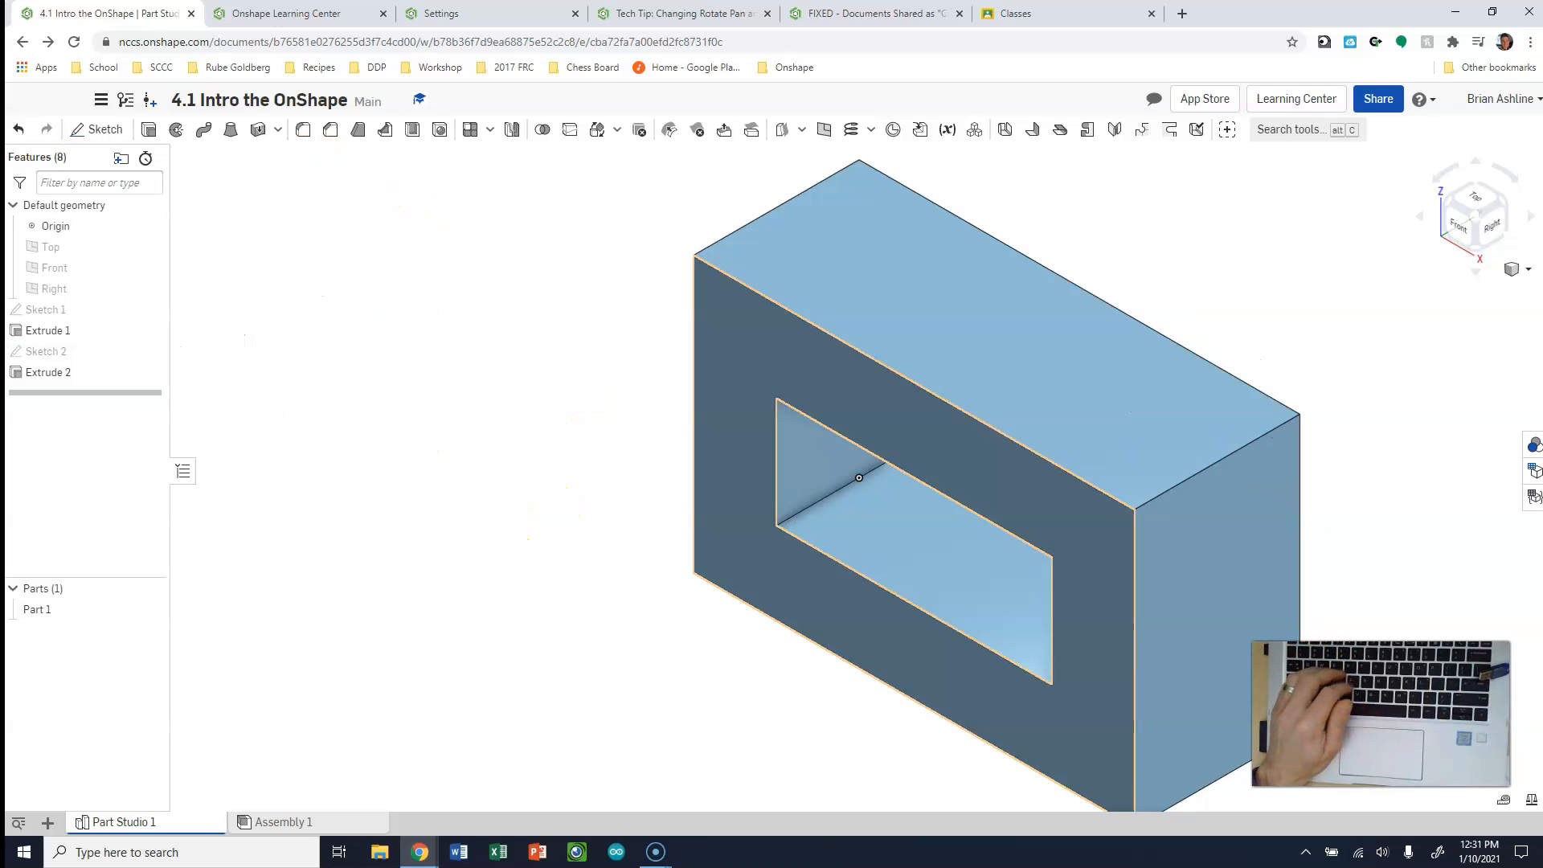
{"action": "left_click", "coordinate": [1458, 224]}
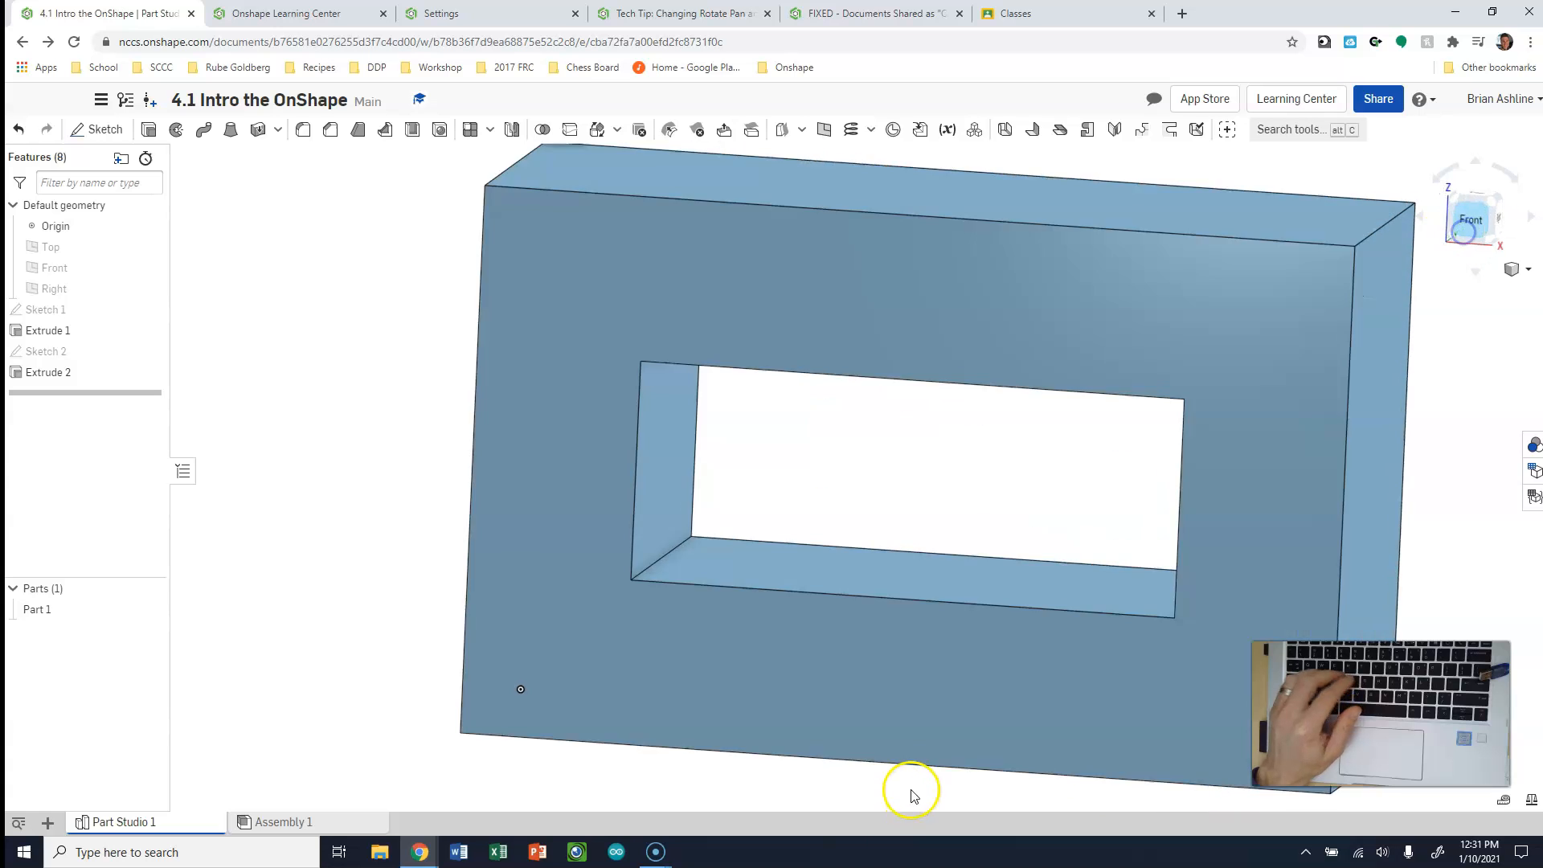
{"action": "left_click", "coordinate": [1494, 199]}
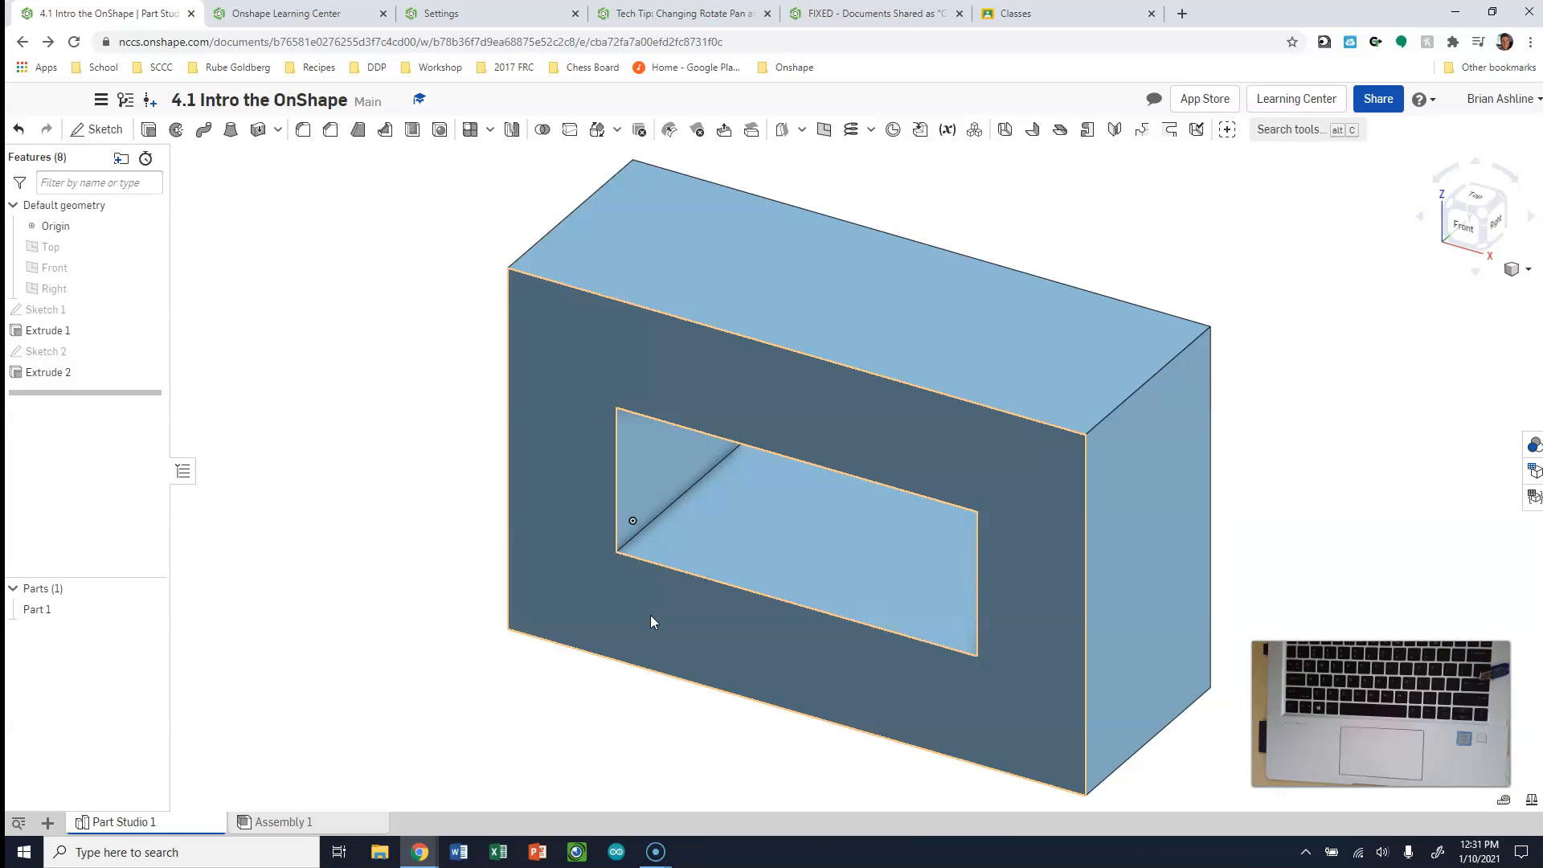
{"action": "left_click", "coordinate": [650, 614]}
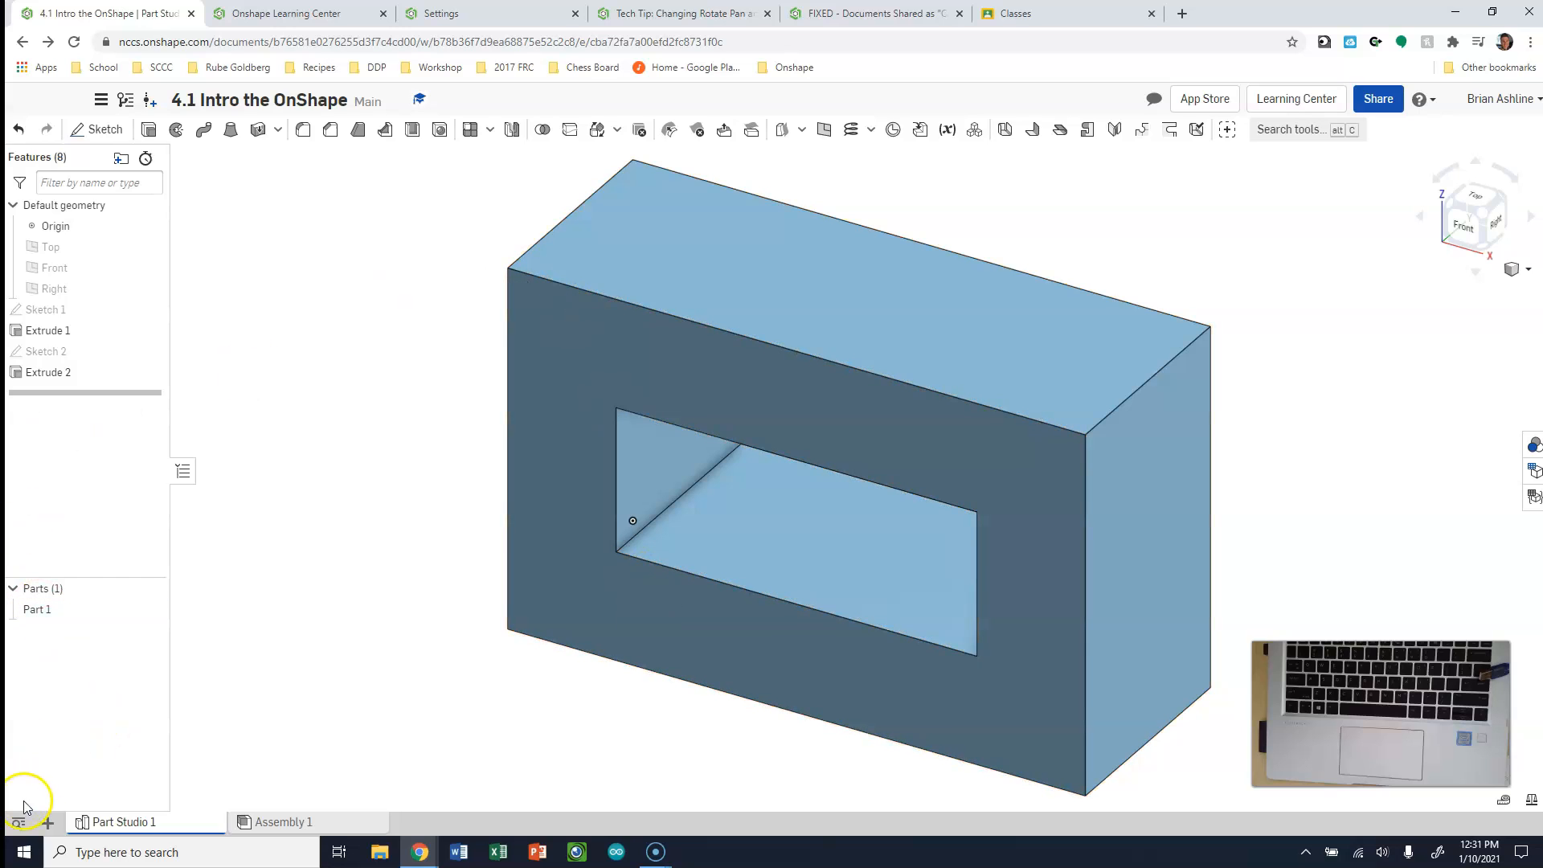